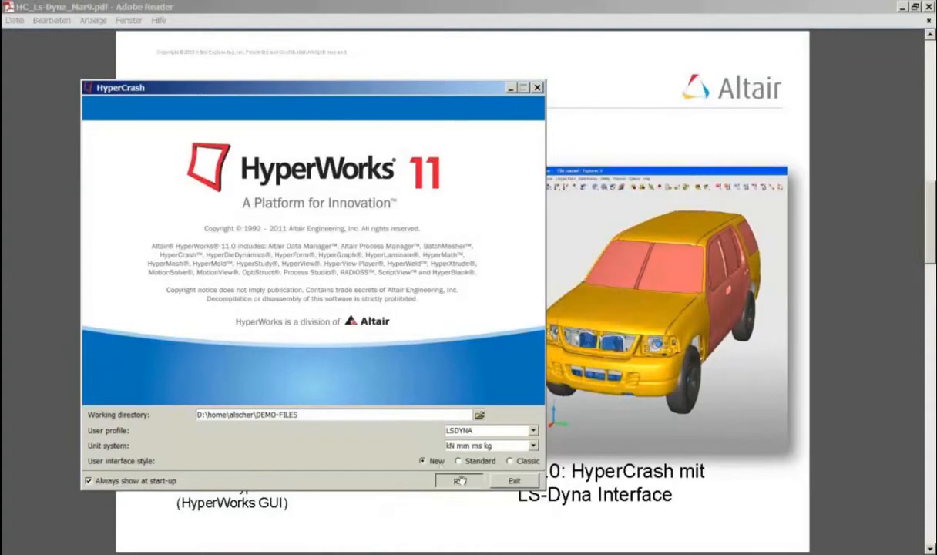
# Launch HyperCrash with the LSDYNA user profile, the kN mm ms kg unit system and the New interface style
pyautogui.click(460, 480)
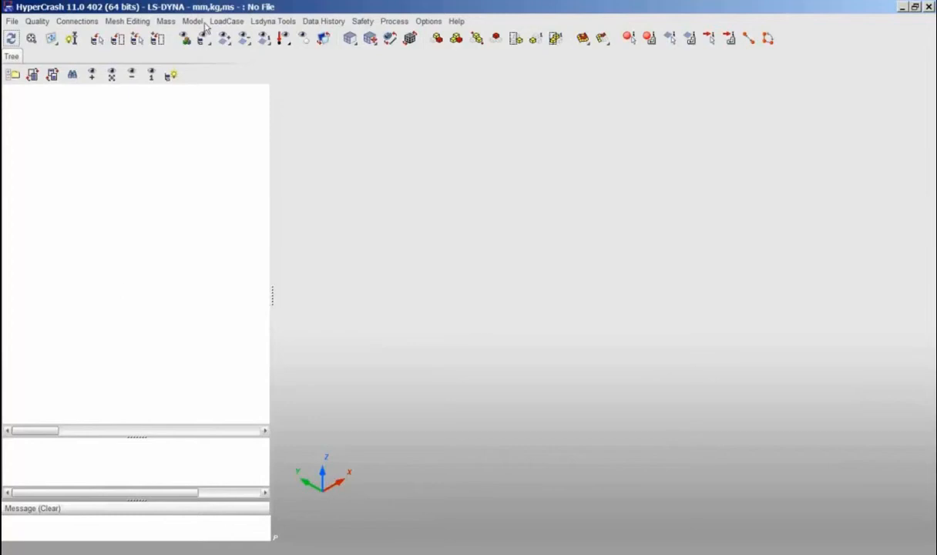
pyautogui.click(127, 21)
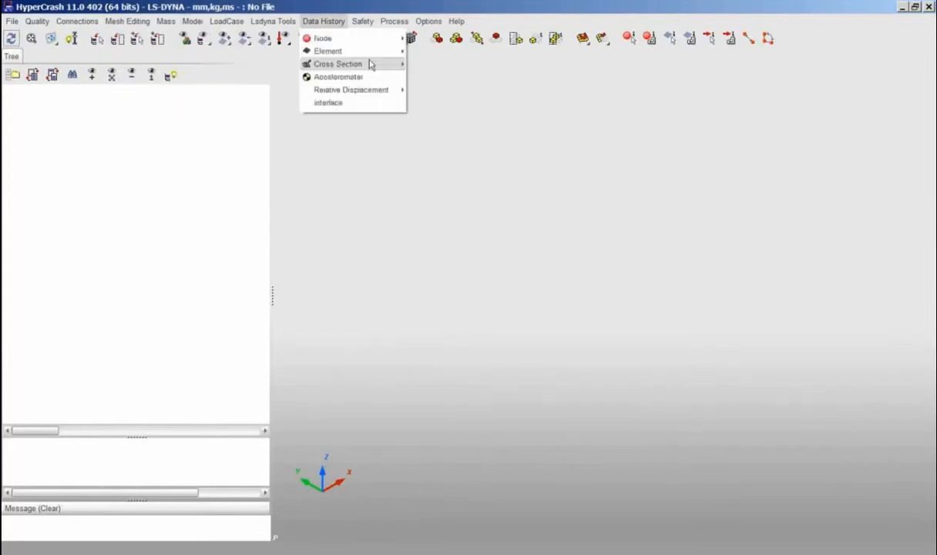
pyautogui.click(475, 84)
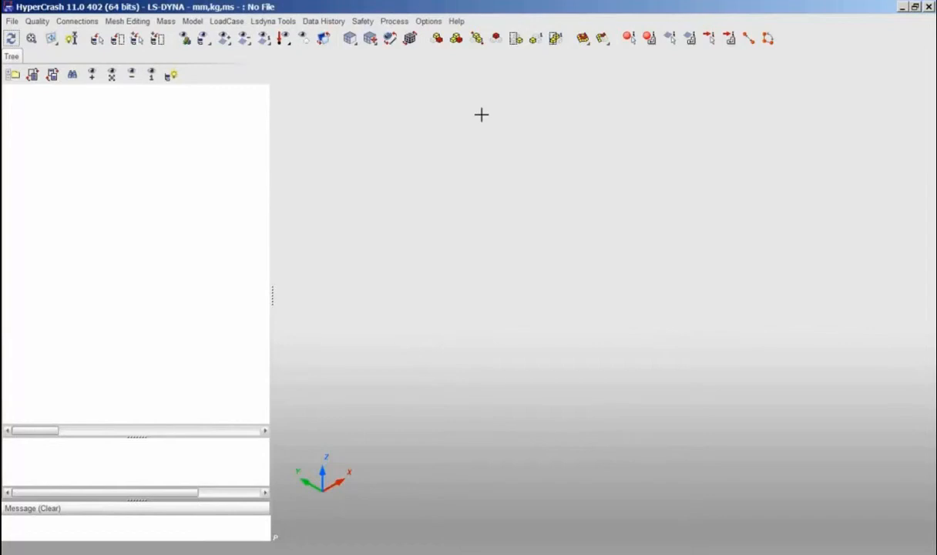
# Import the LS-DYNA file Explorer.k from the LS-Dyna\Explorer_neu_include folder inside DEMO-FILES
pyautogui.click(13, 21)
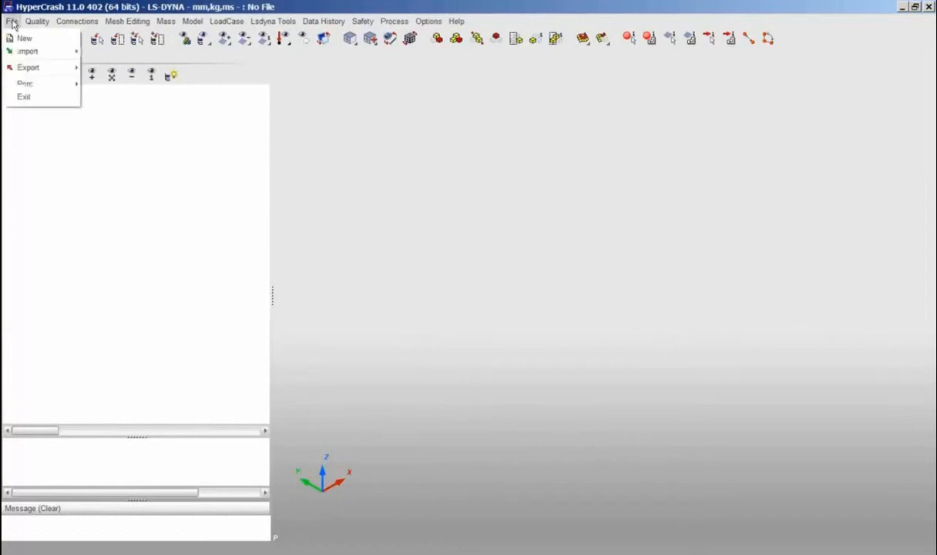
pyautogui.moveTo(26, 51)
pyautogui.click(107, 52)
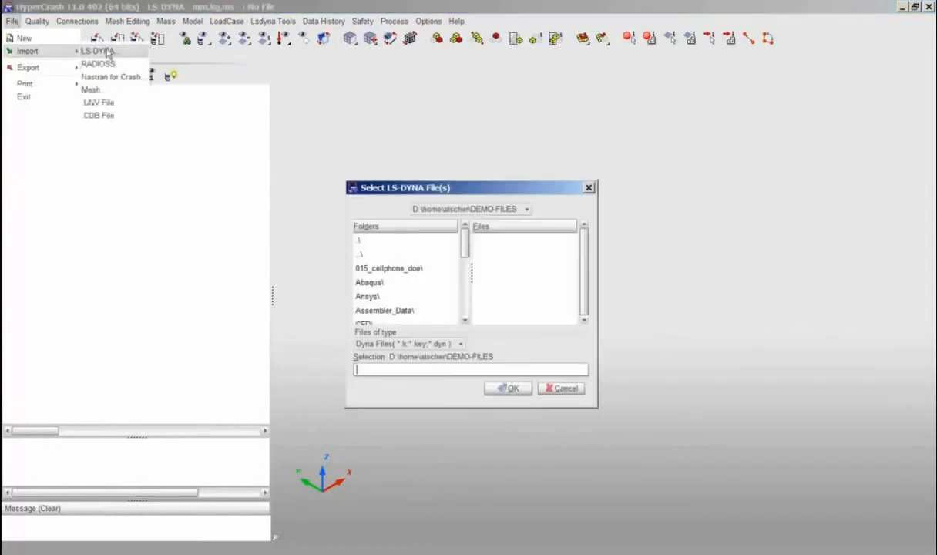
pyautogui.moveTo(464, 247)
pyautogui.mouseDown()
pyautogui.moveTo(467, 282)
pyautogui.moveTo(466, 245)
pyautogui.mouseUp()
pyautogui.doubleClick(377, 294)
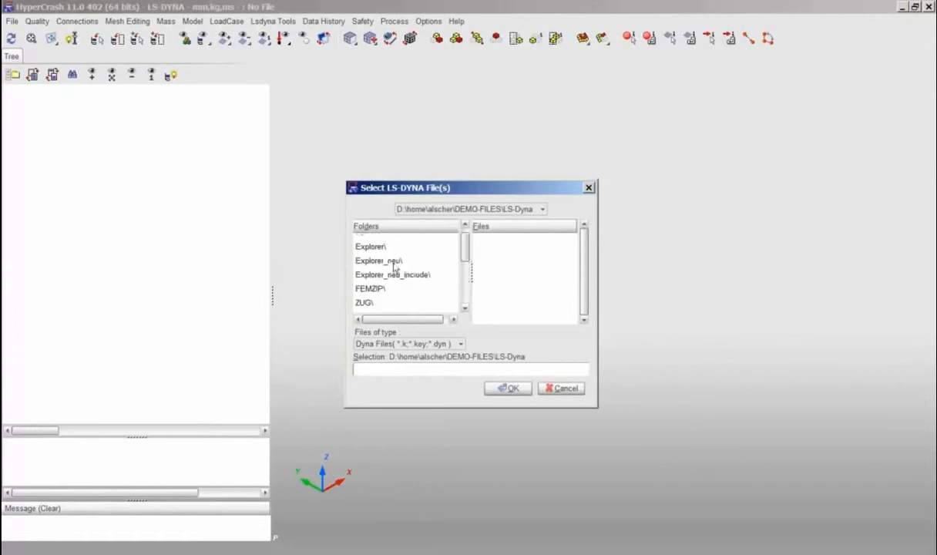
pyautogui.doubleClick(405, 275)
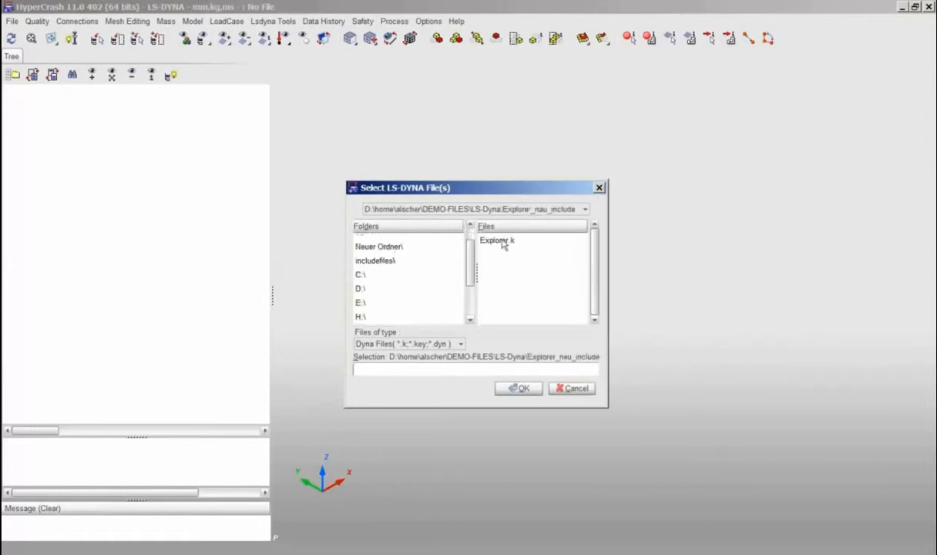
pyautogui.click(502, 242)
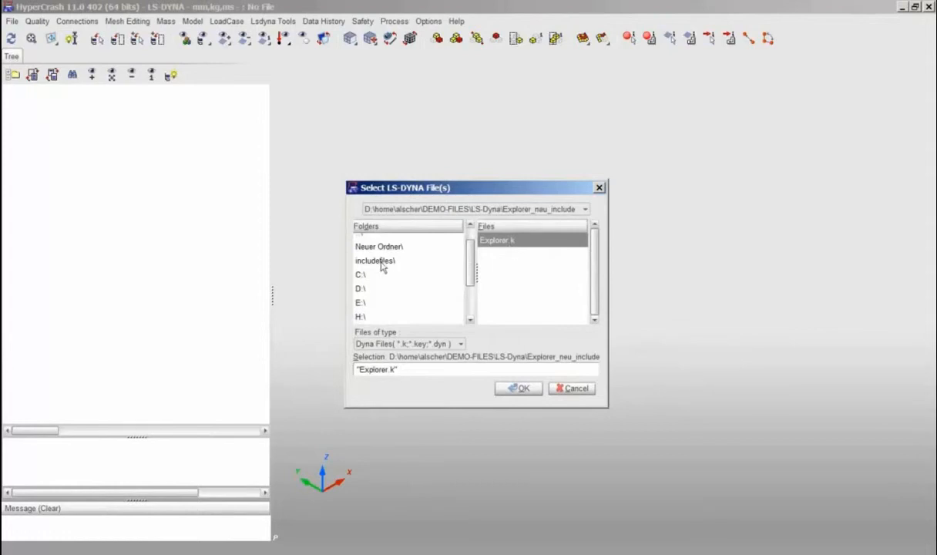
pyautogui.click(516, 387)
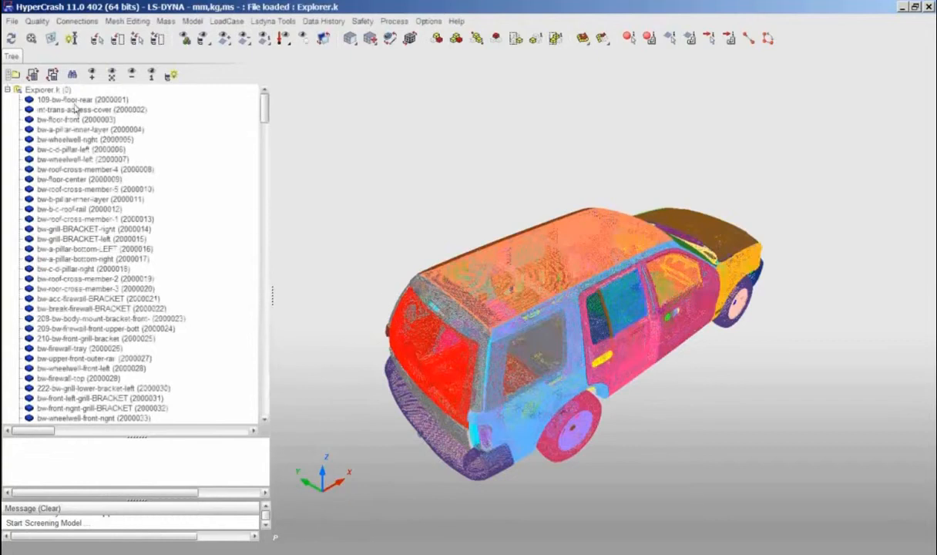
# Step up through the parts in the model tree to bw-c-d-pillar-left
pyautogui.click(77, 189)
pyautogui.click(79, 178)
pyautogui.press('Up')
pyautogui.press('Up')
pyautogui.press('Up')
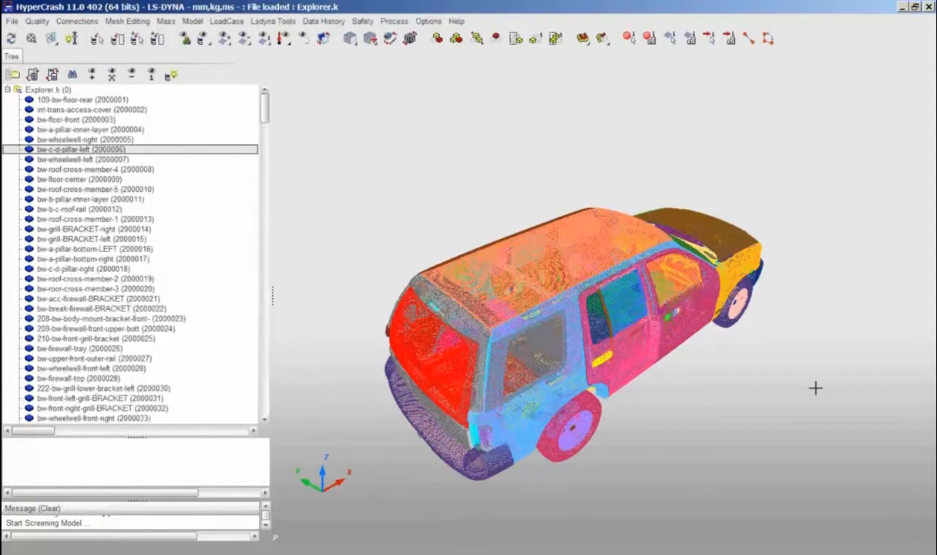
# Display the whole car as shaded surfaces with mesh lines and adjust the display mode used while the model moves
pyautogui.moveTo(815, 387); pyautogui.dragTo(684, 370)
pyautogui.moveTo(681, 321); pyautogui.dragTo(727, 278)
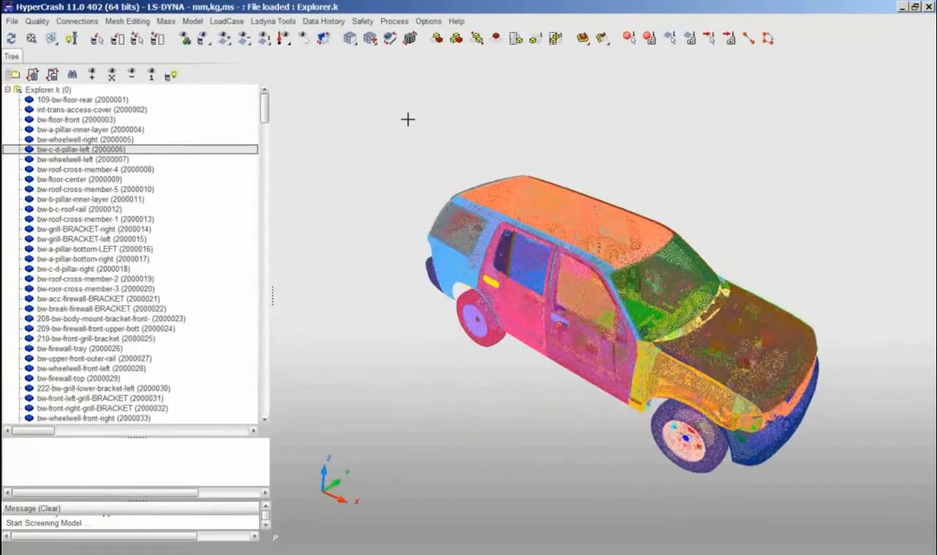
pyautogui.click(352, 43)
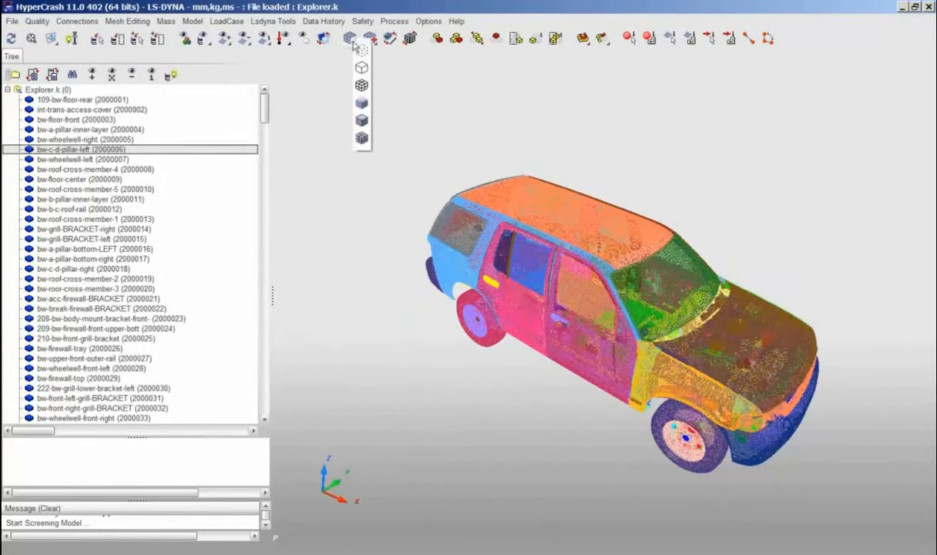
pyautogui.click(363, 139)
pyautogui.click(371, 40)
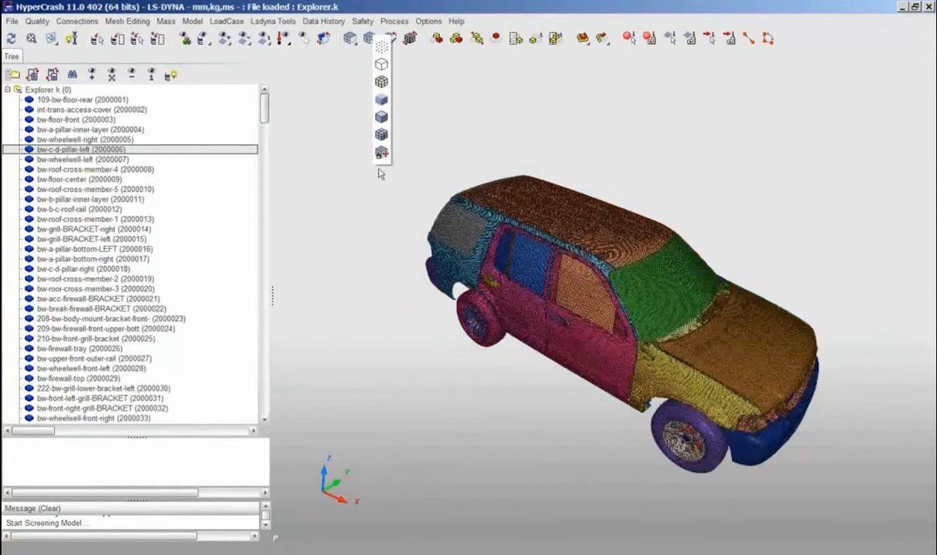
pyautogui.click(383, 153)
# Hide the windshield, roof, hood and front fender individually in the 3D view
pyautogui.moveTo(668, 274); pyautogui.dragTo(693, 274)
pyautogui.scroll(5, 532, 218)
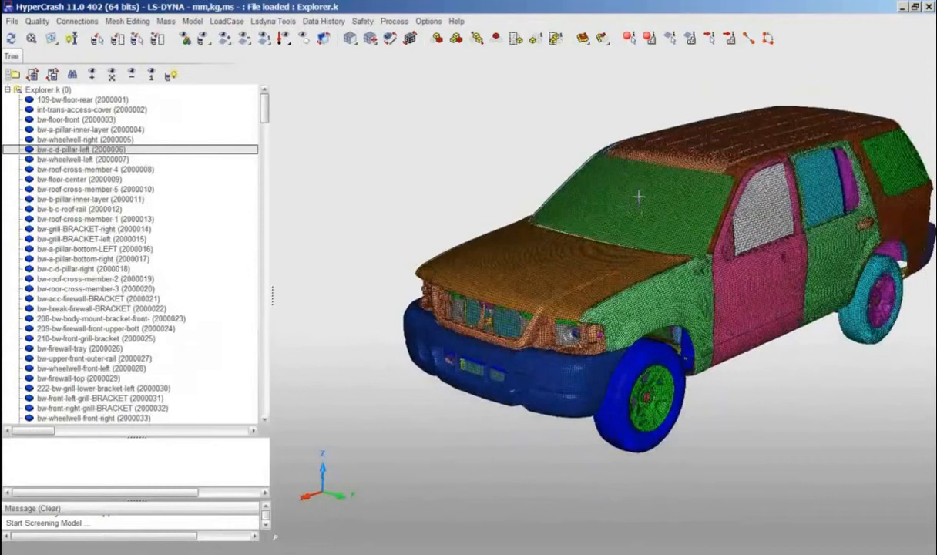
pyautogui.click(639, 198)
pyautogui.click(699, 138)
pyautogui.click(568, 270)
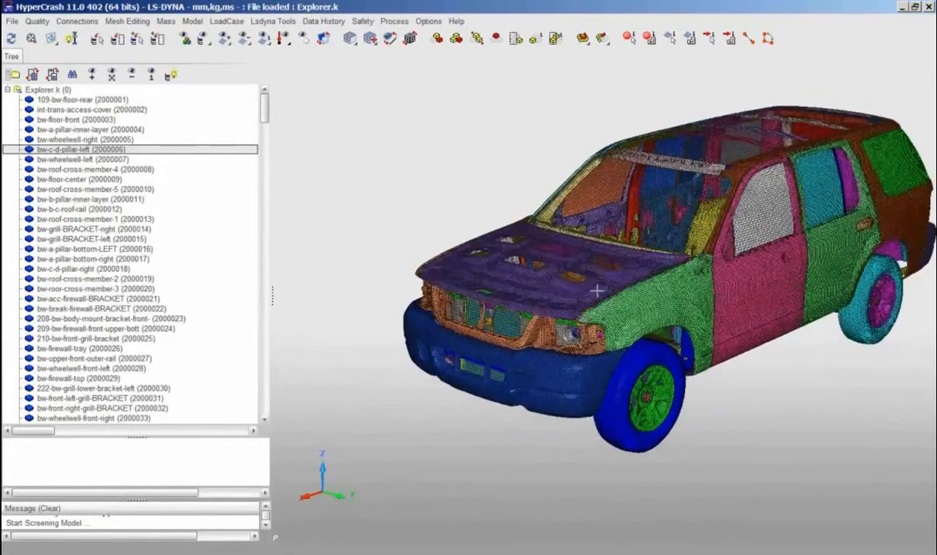
pyautogui.click(597, 291)
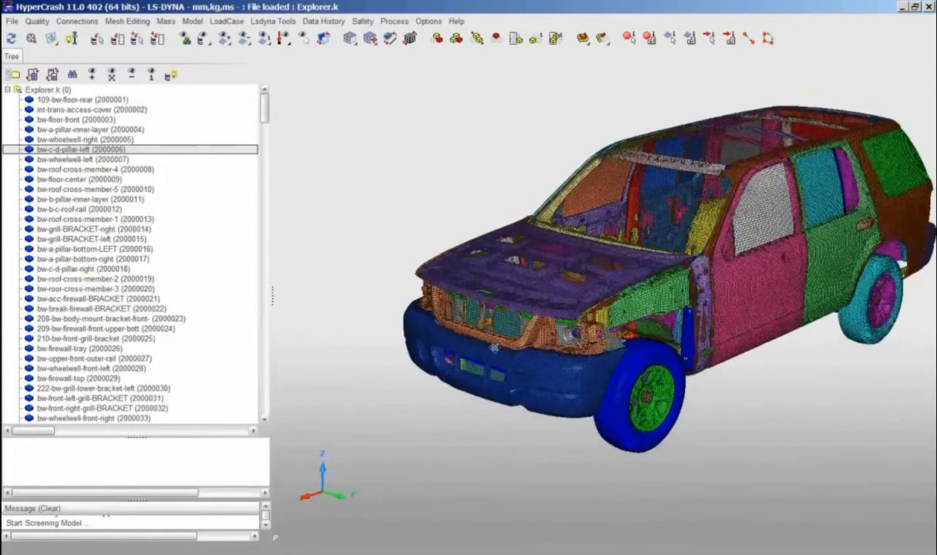
# Hide the remaining front half of the car with successive box selections over its parts
pyautogui.moveTo(345, 174); pyautogui.dragTo(571, 427)
pyautogui.moveTo(353, 145); pyautogui.dragTo(692, 462)
pyautogui.moveTo(320, 131); pyautogui.dragTo(737, 440)
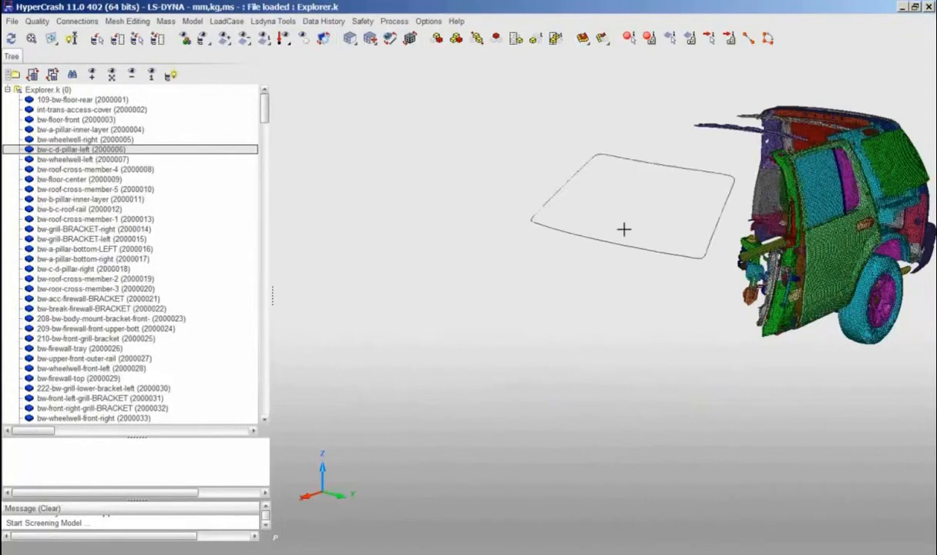
# Show the hidden windshield, hood, grille frame and bumper individually, followed by all other hidden parts with a box selection
pyautogui.click(663, 205)
pyautogui.click(567, 275)
pyautogui.click(498, 343)
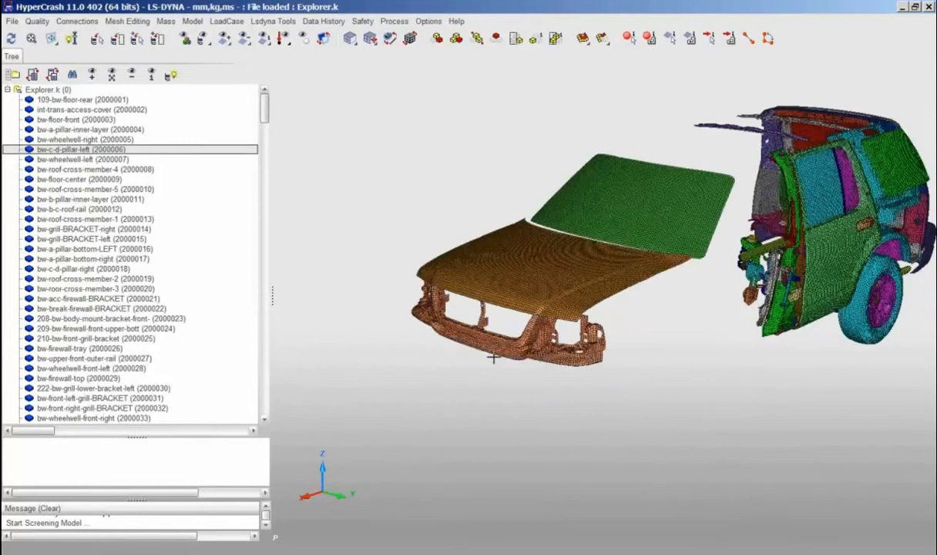
pyautogui.click(459, 357)
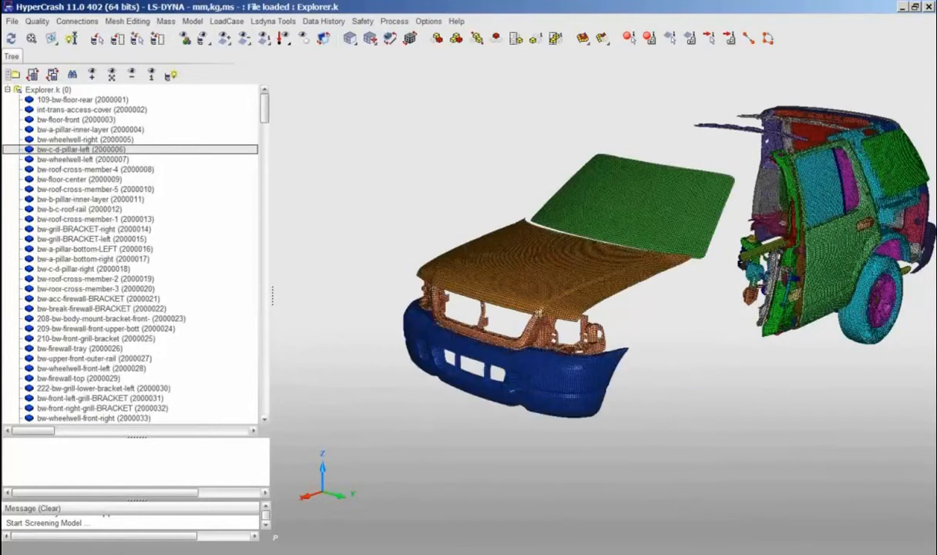
pyautogui.moveTo(327, 96); pyautogui.dragTo(805, 465)
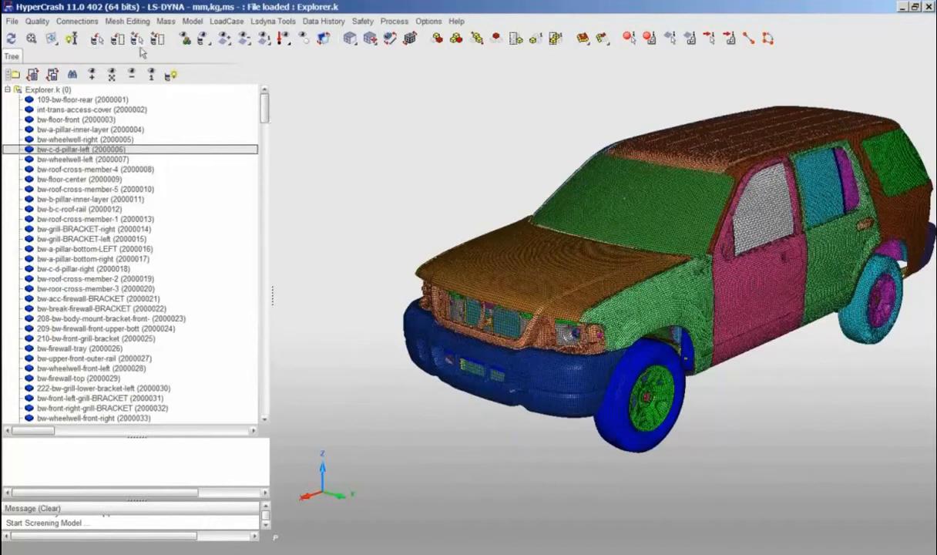
# Locate the windshield in the part tree by picking it on the model, and select ob-windshield there
pyautogui.click(96, 40)
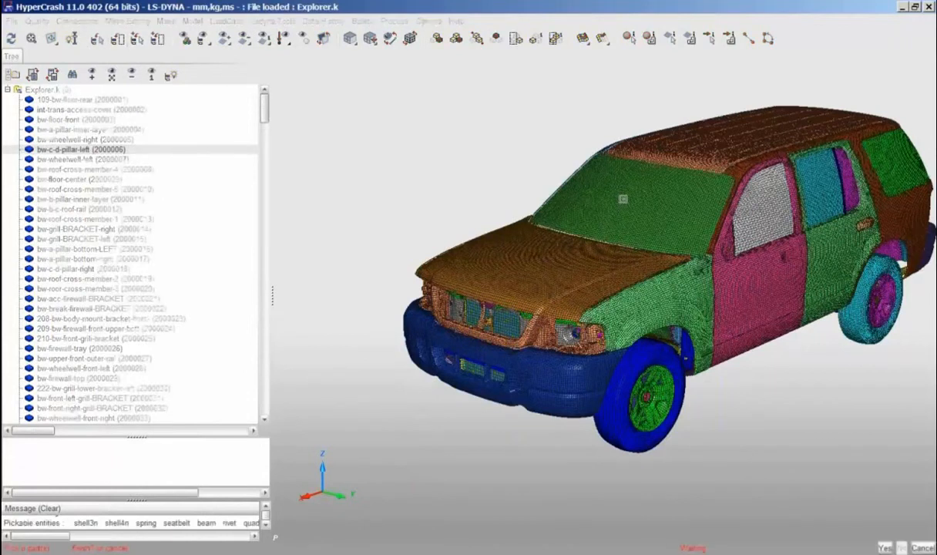
pyautogui.click(622, 199)
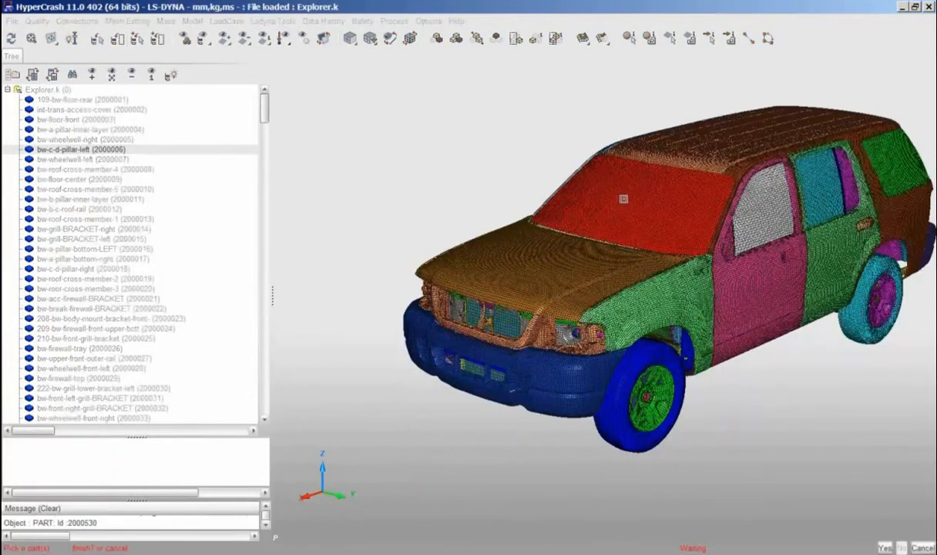
pyautogui.middleClick(622, 199)
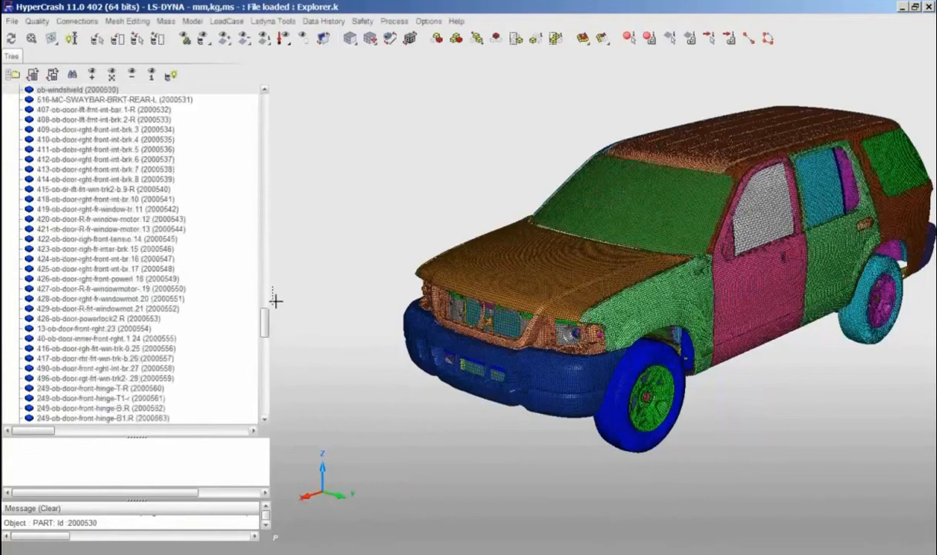
pyautogui.moveTo(265, 322); pyautogui.dragTo(265, 316)
pyautogui.click(109, 167)
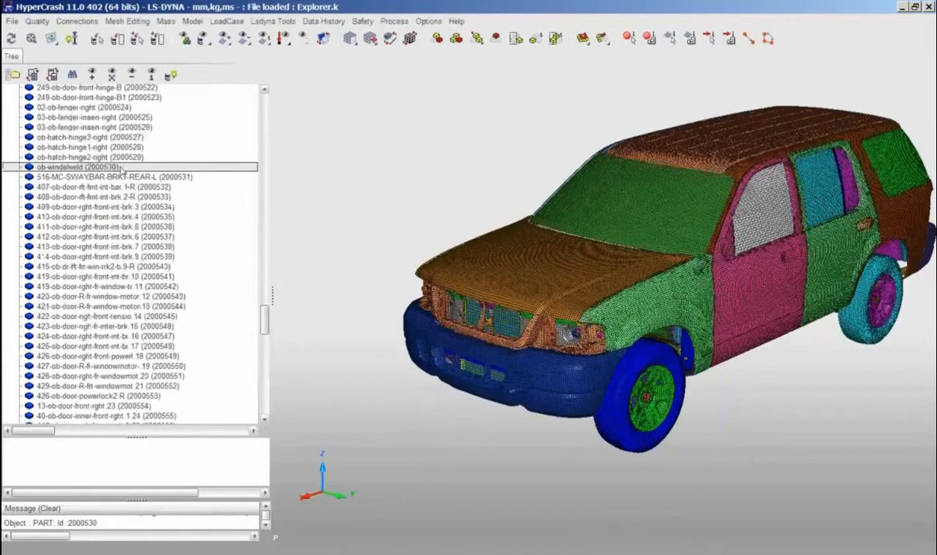
# Highlight the windshield by making all other parts strongly transparent, and restore the normal opaque display
pyautogui.click(172, 77)
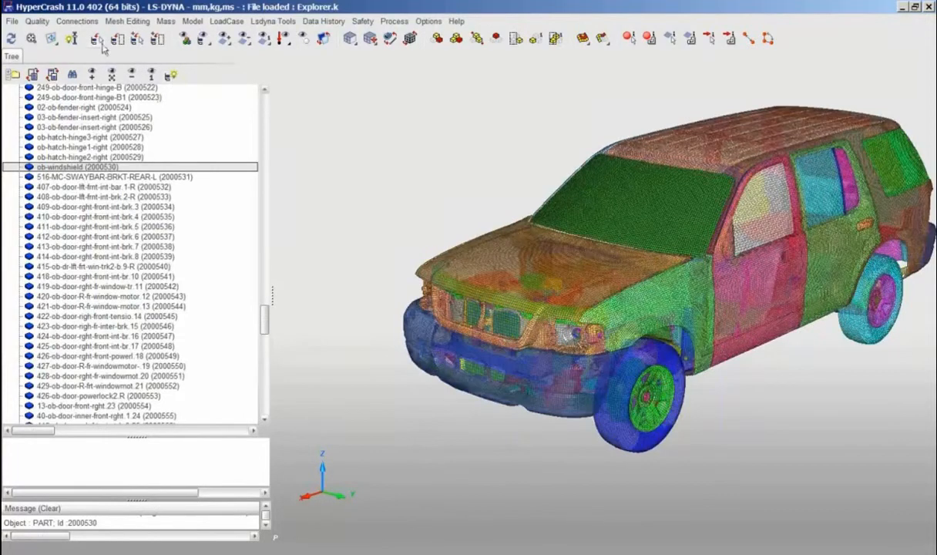
pyautogui.click(71, 39)
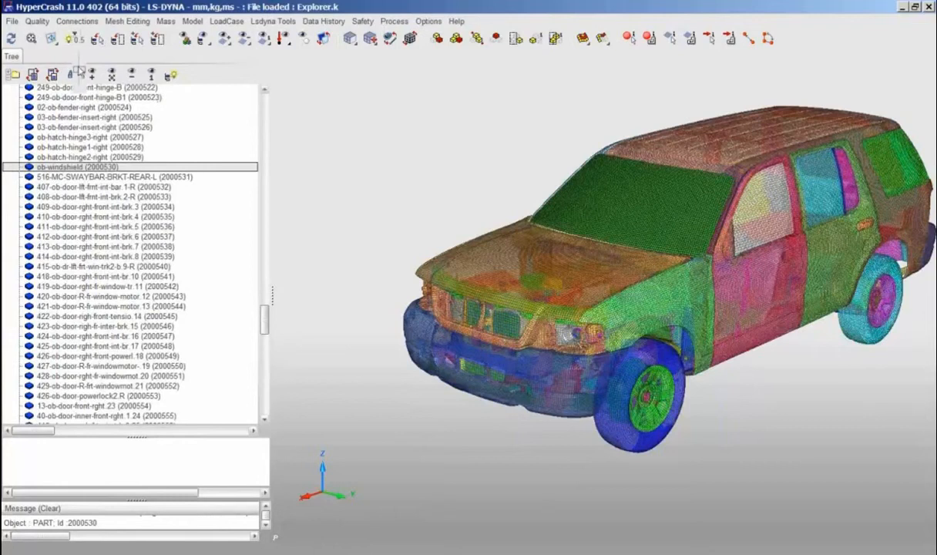
pyautogui.moveTo(78, 70); pyautogui.dragTo(81, 46)
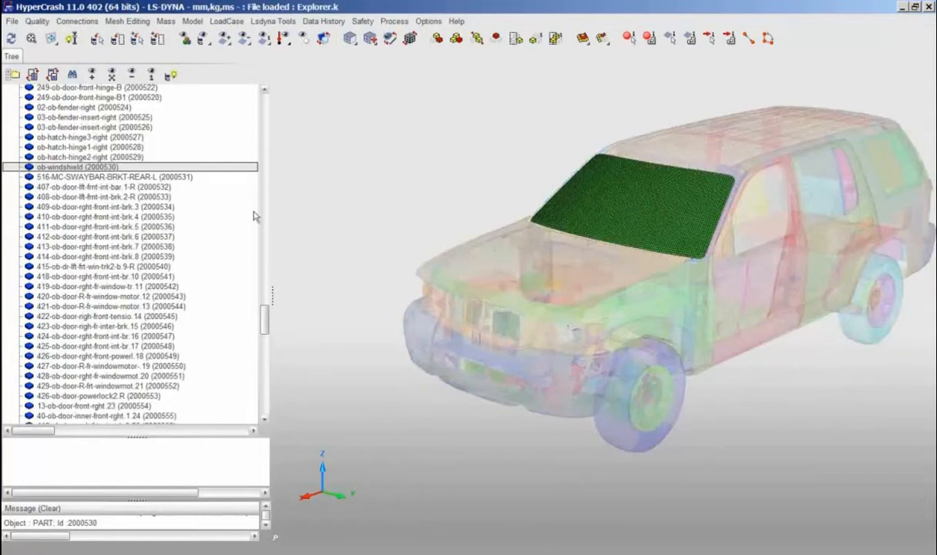
pyautogui.click(12, 40)
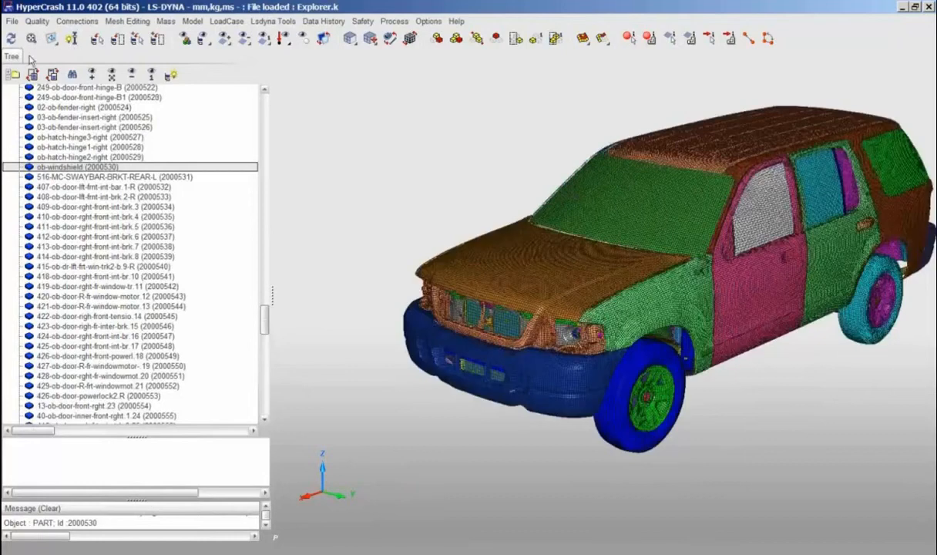
# Open the model browser for the imported Explorer.k model
pyautogui.scroll(5, 270, 315)
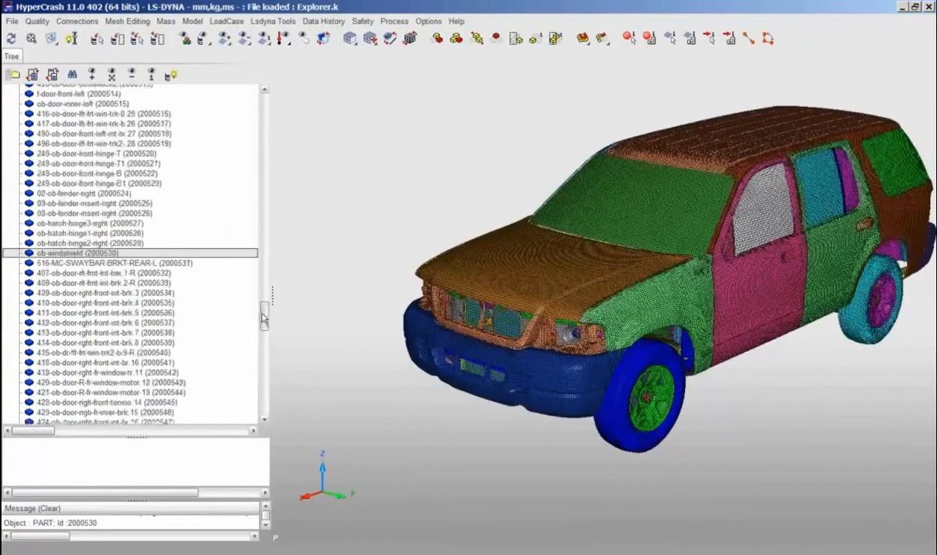
pyautogui.scroll(-1, 258, 316)
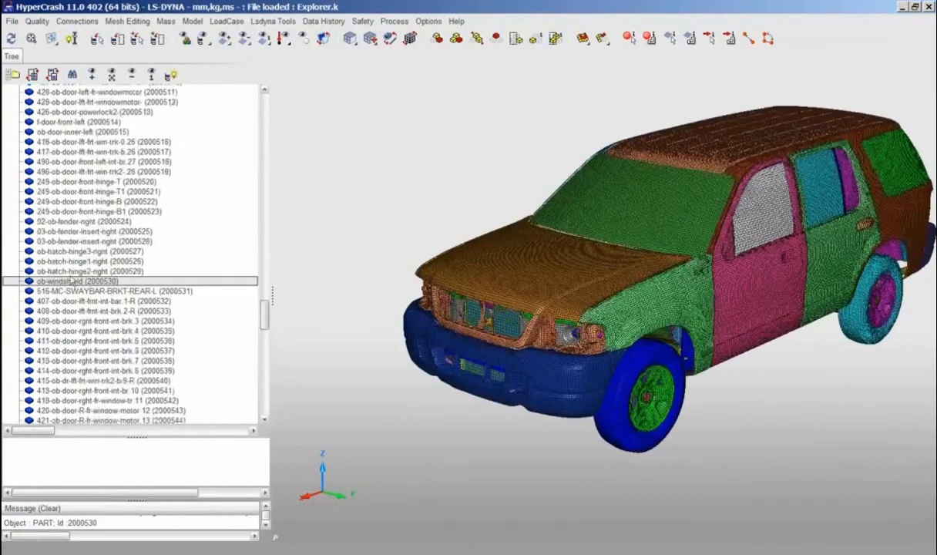
pyautogui.click(192, 22)
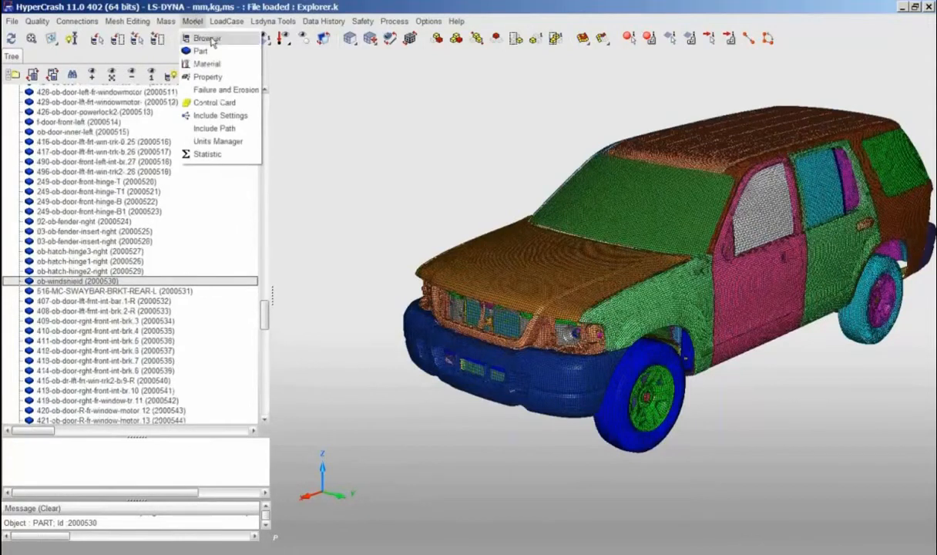
pyautogui.click(207, 39)
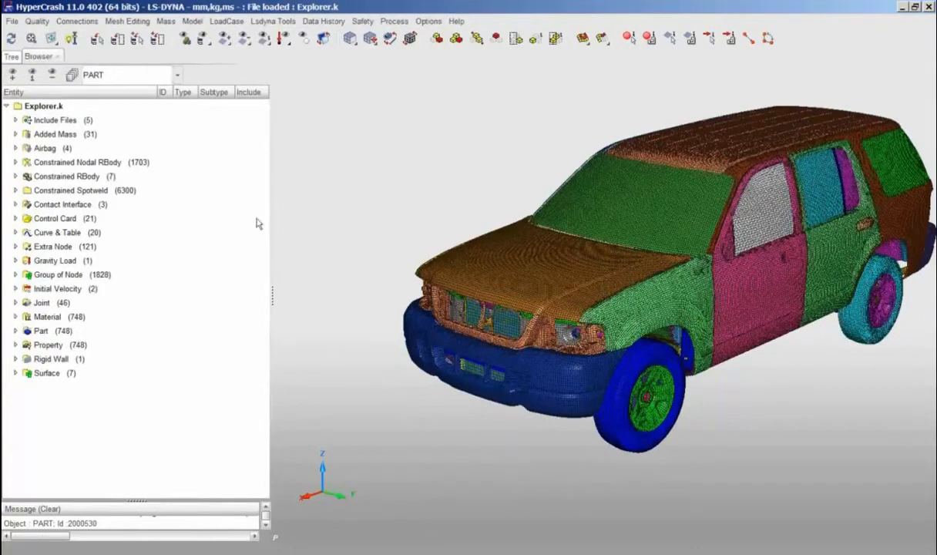
# Display both Initial Velocity entities from the model browser on the car
pyautogui.click(16, 289)
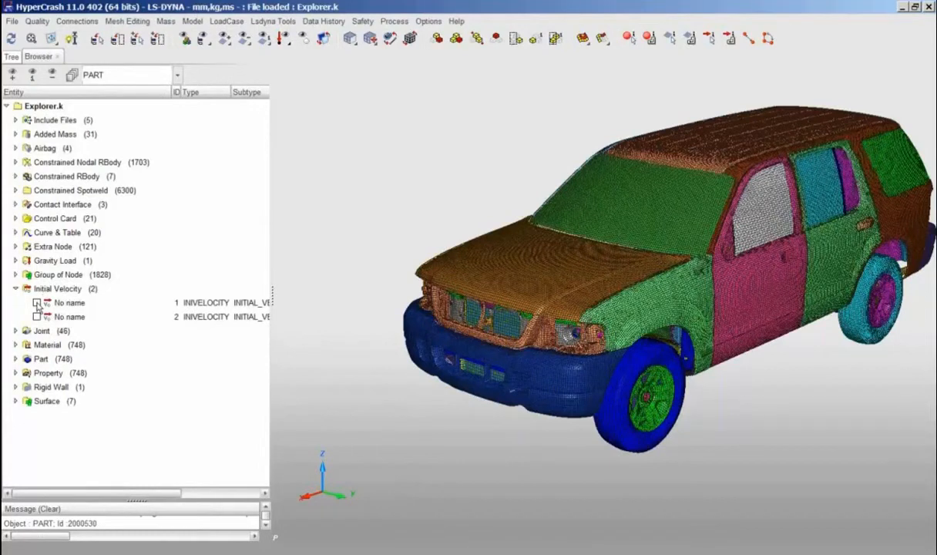
pyautogui.click(37, 305)
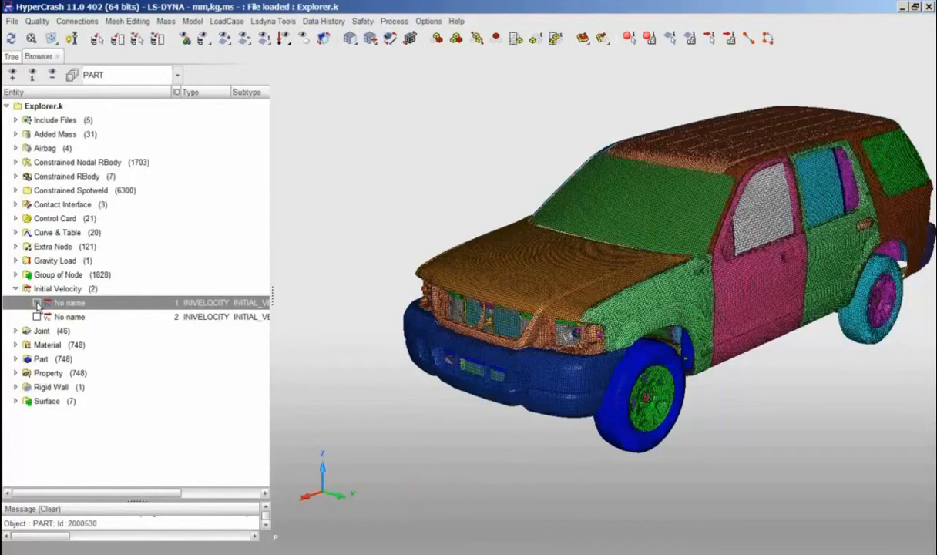
pyautogui.click(37, 304)
pyautogui.click(37, 317)
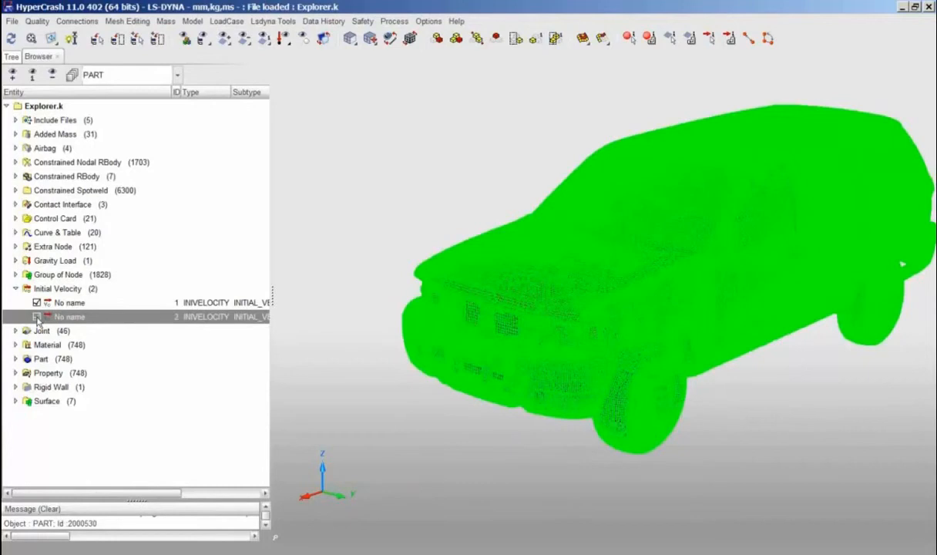
# Turn off the display of both Initial Velocity entities and collapse their group in the model browser
pyautogui.click(37, 318)
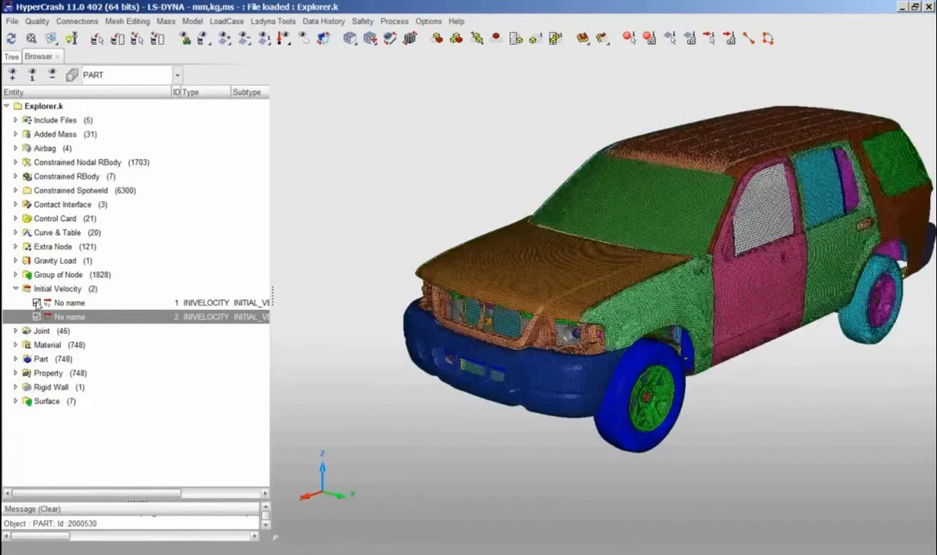
pyautogui.click(37, 304)
pyautogui.click(16, 292)
pyautogui.click(15, 289)
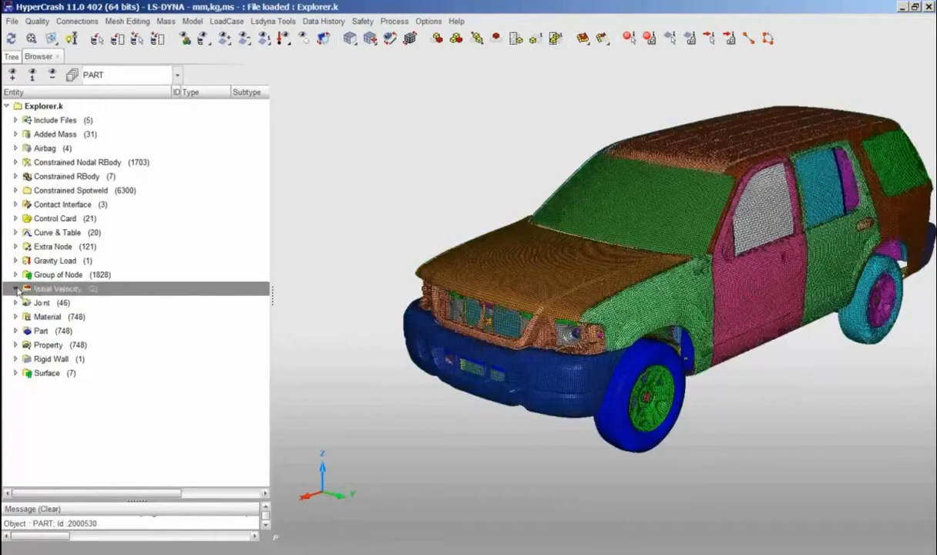
# Display the rigid wall with the car, inspect it from the side, and collapse the Rigid Wall group
pyautogui.click(15, 359)
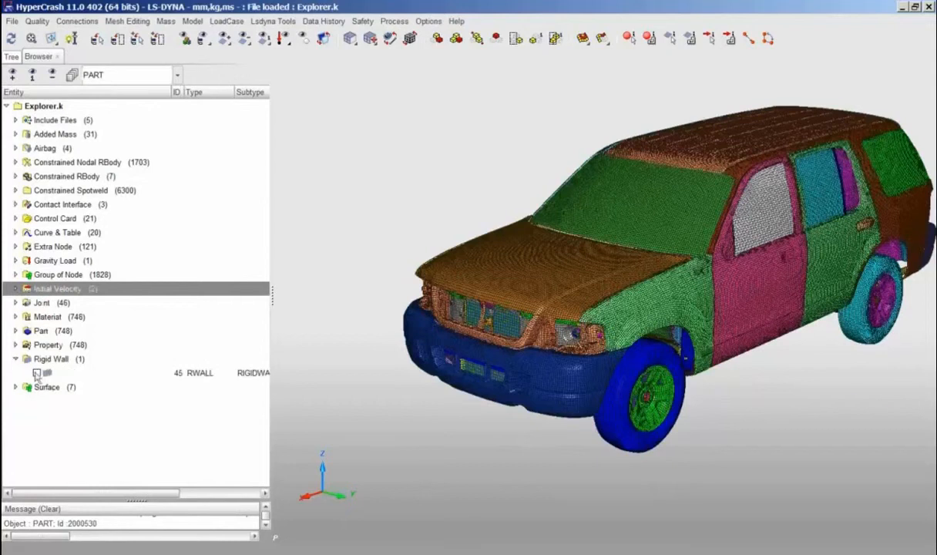
pyautogui.click(37, 373)
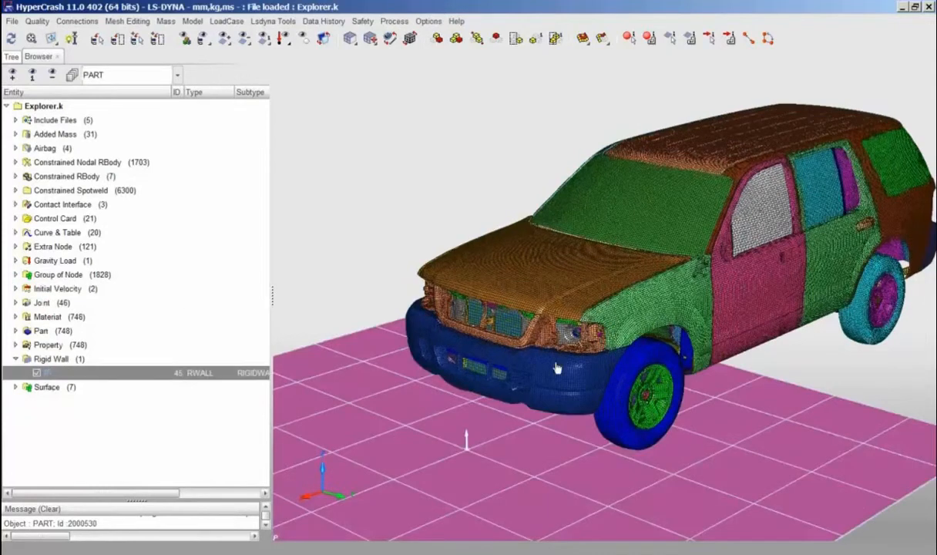
pyautogui.moveTo(558, 362); pyautogui.dragTo(548, 294, button='middle')
pyautogui.scroll(-10, 548, 294)
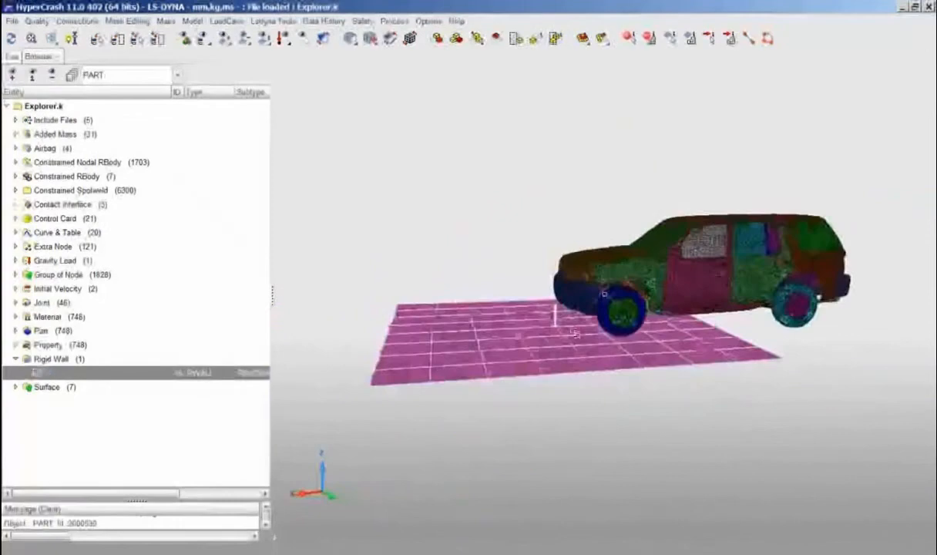
pyautogui.scroll(8, 604, 294)
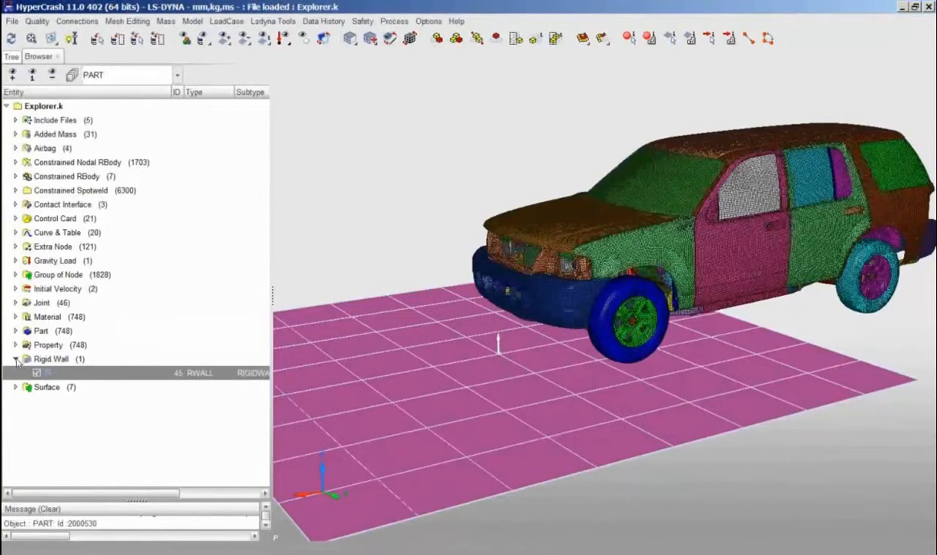
pyautogui.click(16, 360)
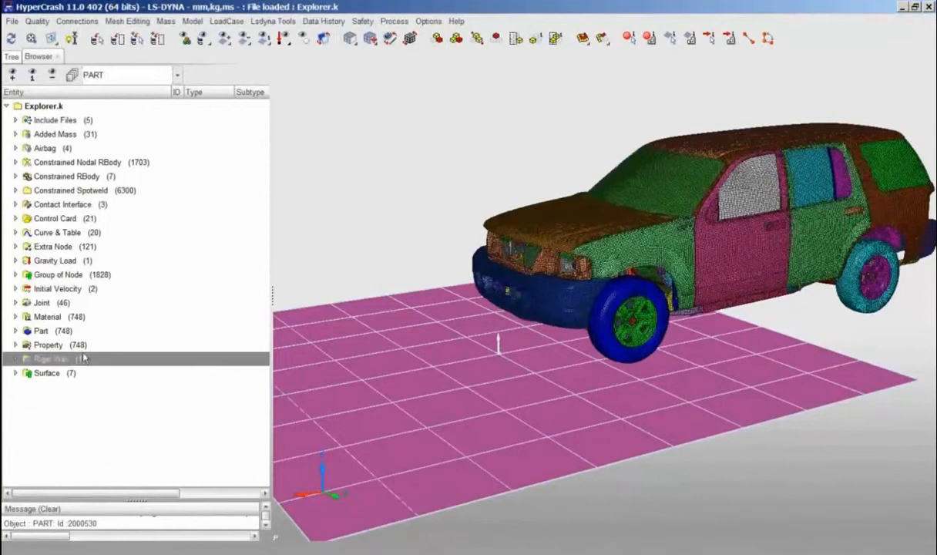
# List the model's include files and set the browser's hierarchy mode to Include, keeping the alphabetical list
pyautogui.click(15, 120)
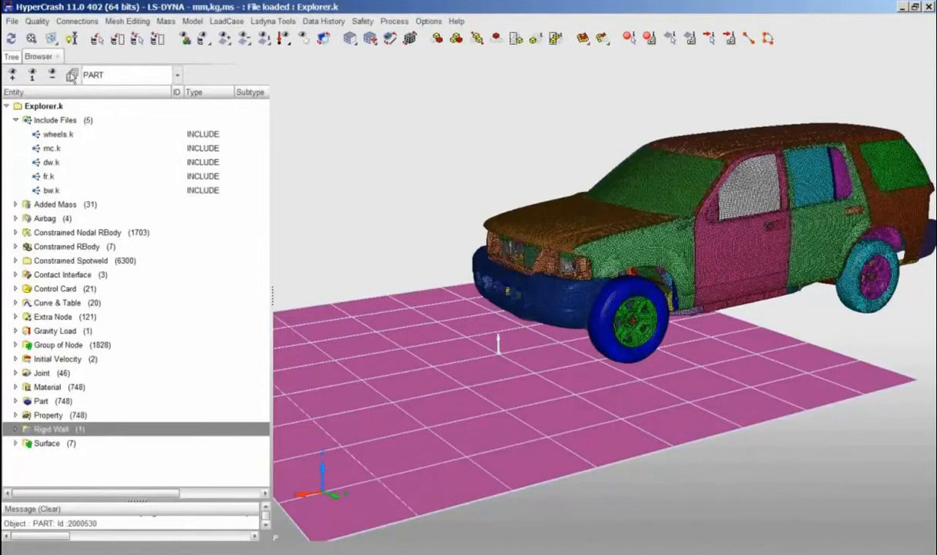
pyautogui.click(71, 75)
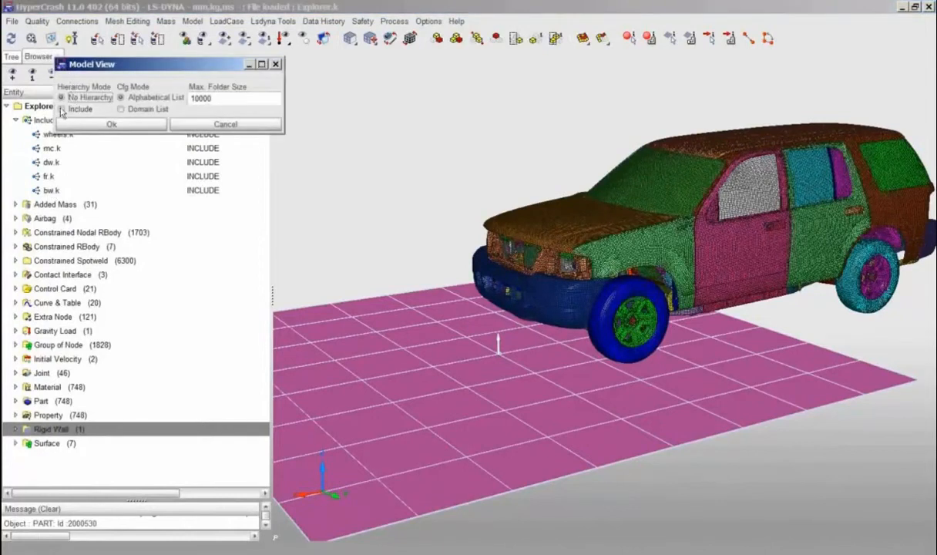
pyautogui.click(61, 109)
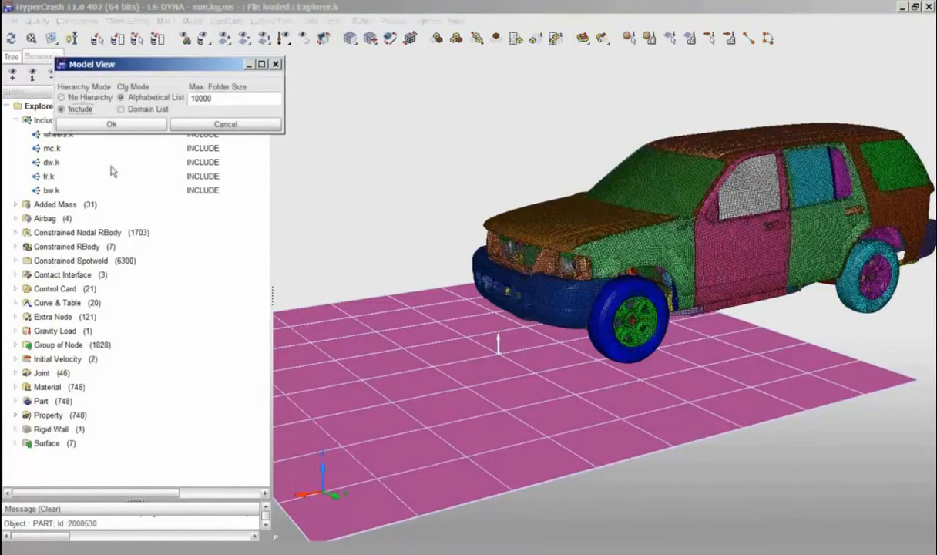
pyautogui.click(110, 124)
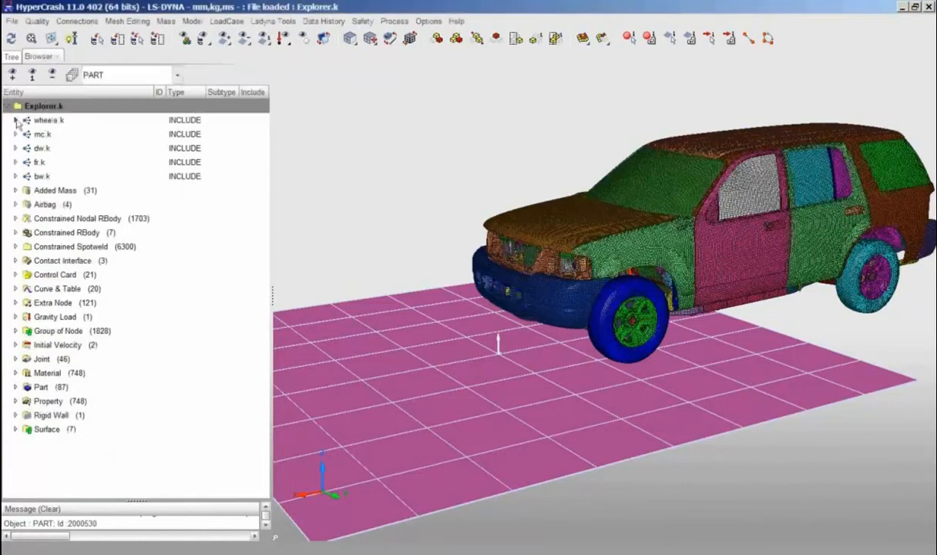
# Expand the wheels.k, mc.k, dw.k, fr.k and bw.k include files to show the part groups they contain
pyautogui.click(15, 121)
pyautogui.click(16, 148)
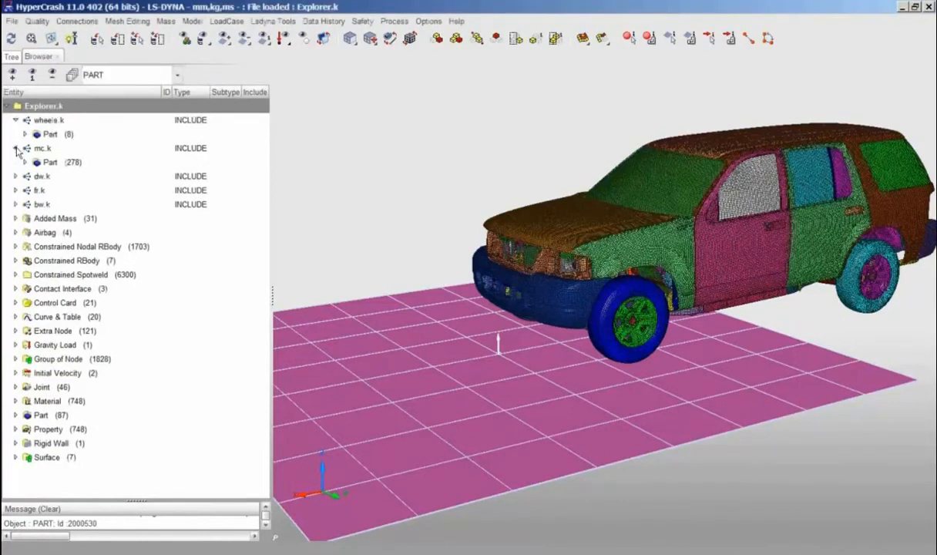
pyautogui.click(15, 176)
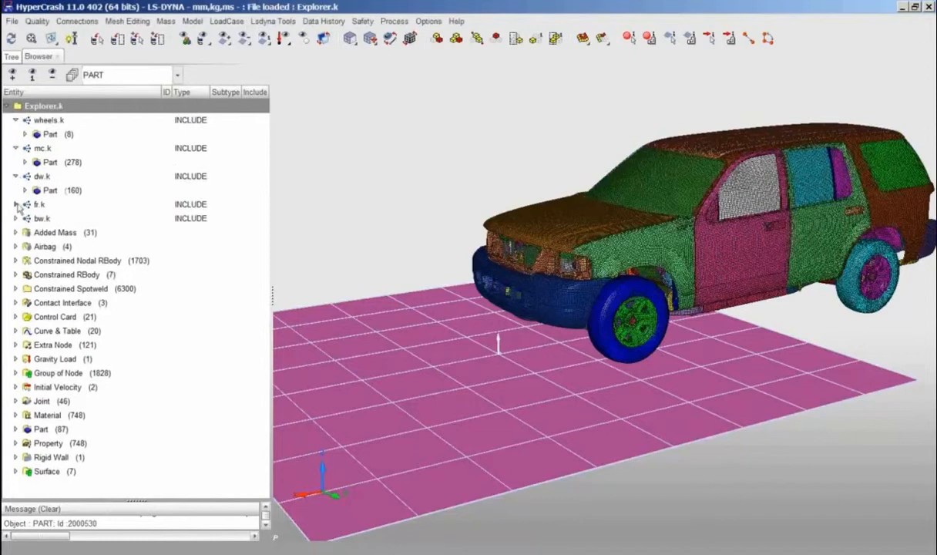
pyautogui.click(15, 204)
pyautogui.click(16, 232)
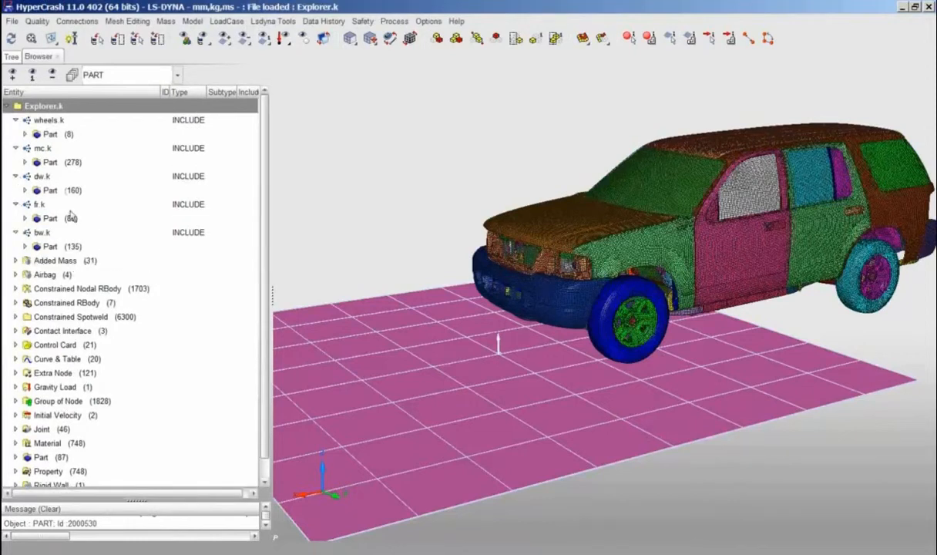
# Isolate the fr.k include file and examine its frame parts from another angle
pyautogui.click(39, 205)
pyautogui.rightClick(40, 205)
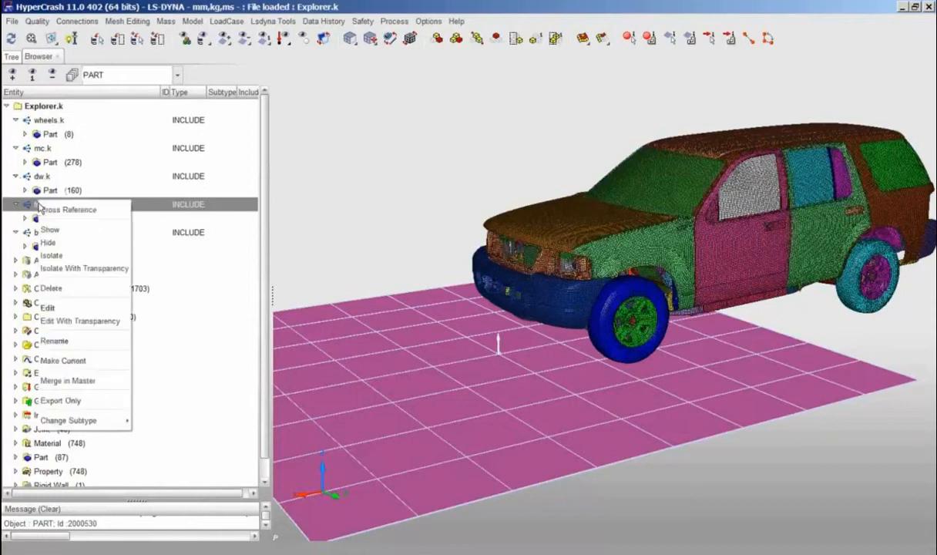
pyautogui.click(64, 257)
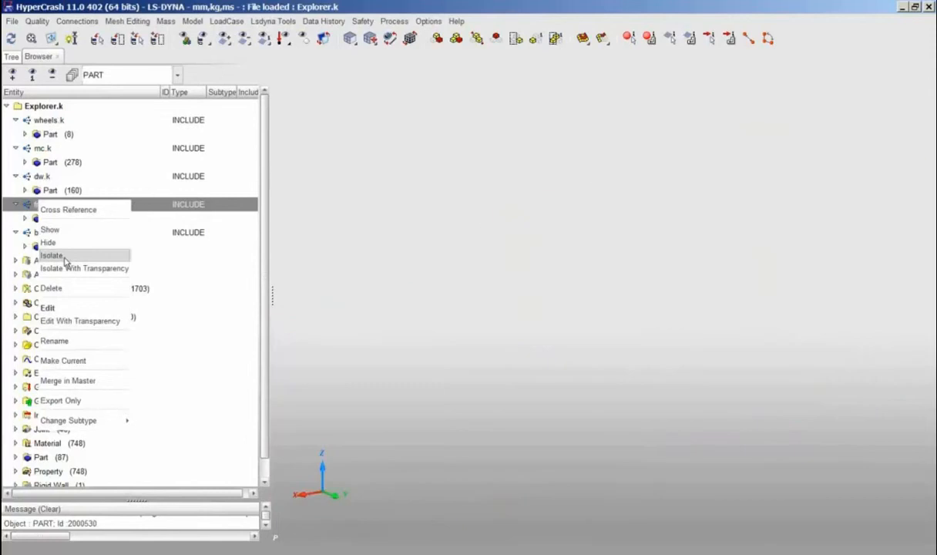
pyautogui.moveTo(695, 327); pyautogui.dragTo(630, 379)
pyautogui.scroll(2, 631, 380)
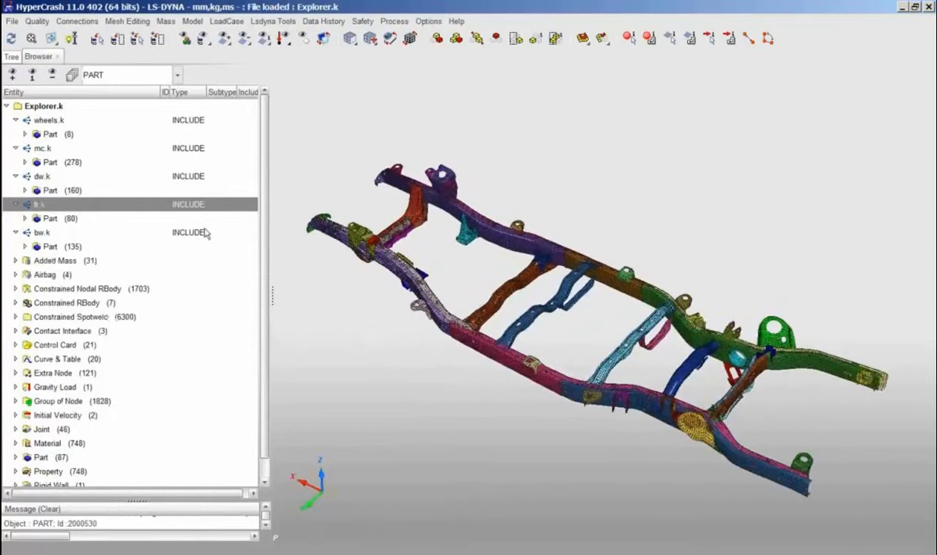
# Collapse all five include files in the browser and display the complete vehicle again
pyautogui.click(16, 204)
pyautogui.click(15, 176)
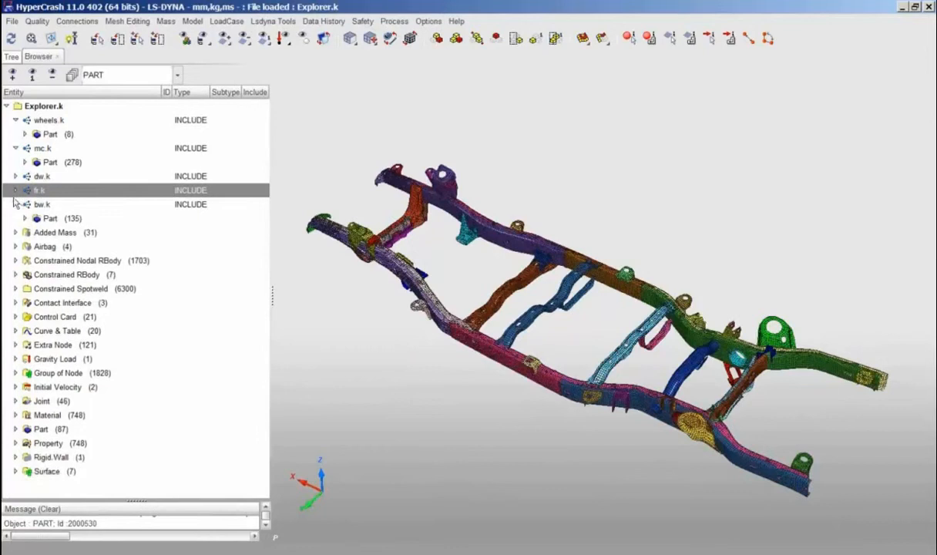
pyautogui.click(16, 204)
pyautogui.click(15, 148)
pyautogui.click(15, 120)
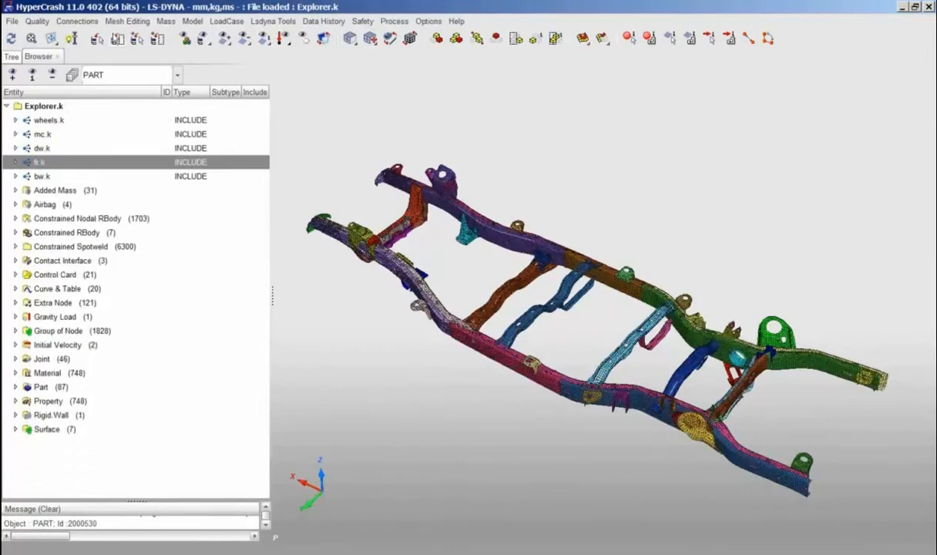
pyautogui.click(185, 38)
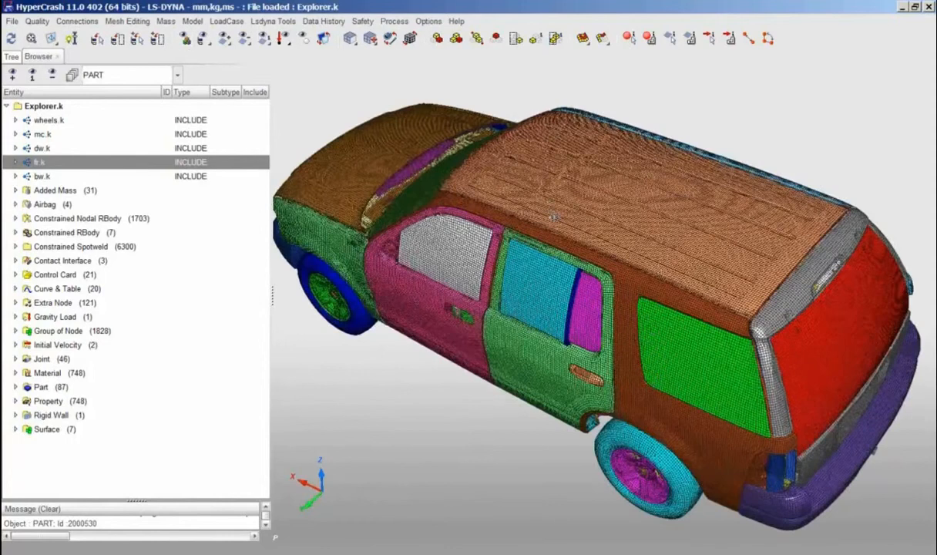
pyautogui.moveTo(659, 366); pyautogui.dragTo(609, 312)
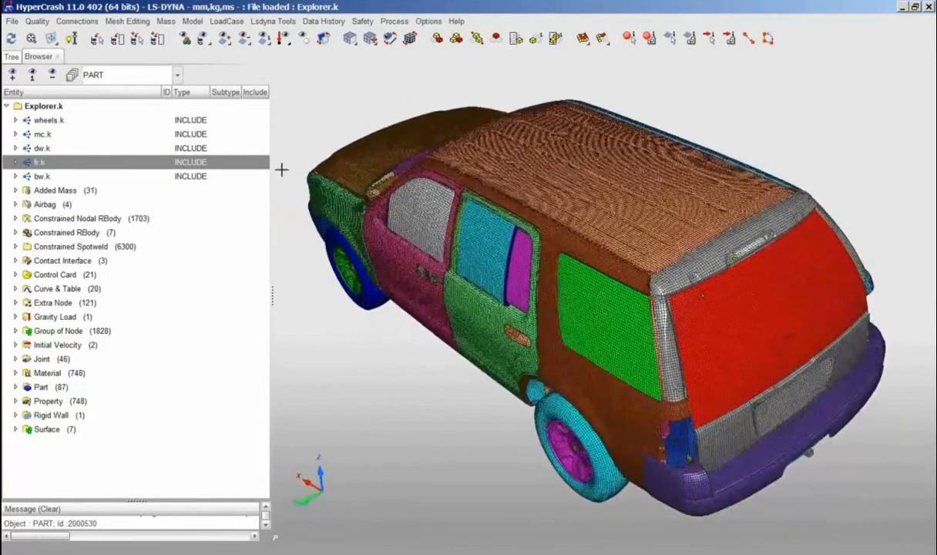
# Open the part editor for the model and view the attributes of part 109-bw-floor-rear
pyautogui.click(191, 22)
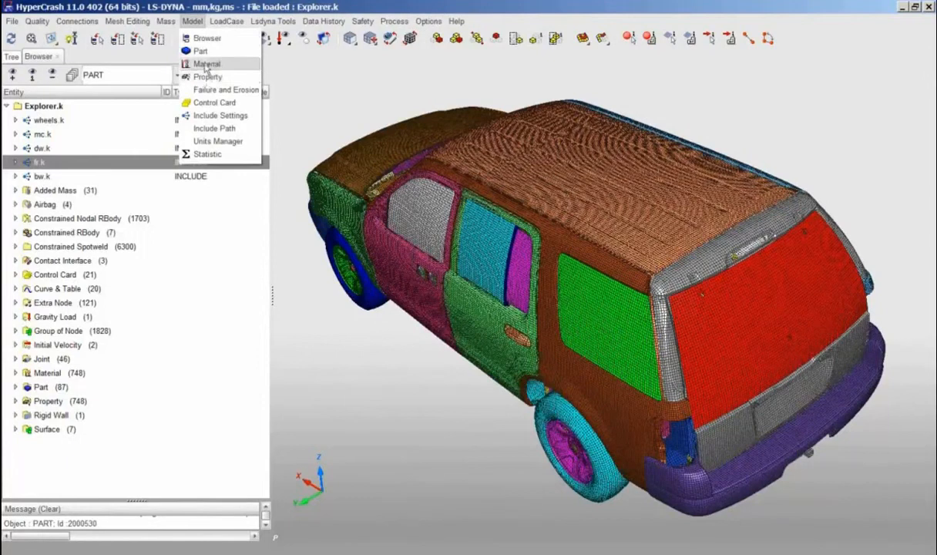
pyautogui.click(199, 51)
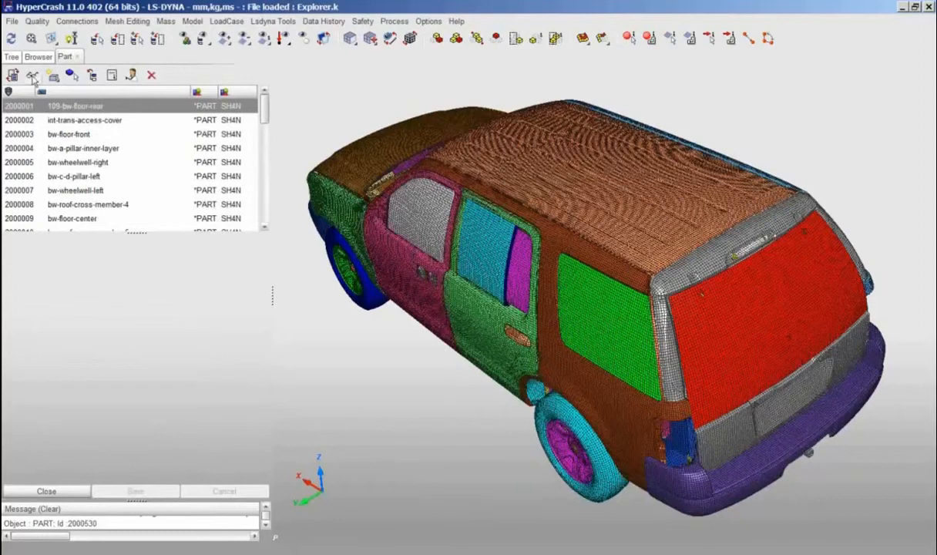
pyautogui.click(32, 77)
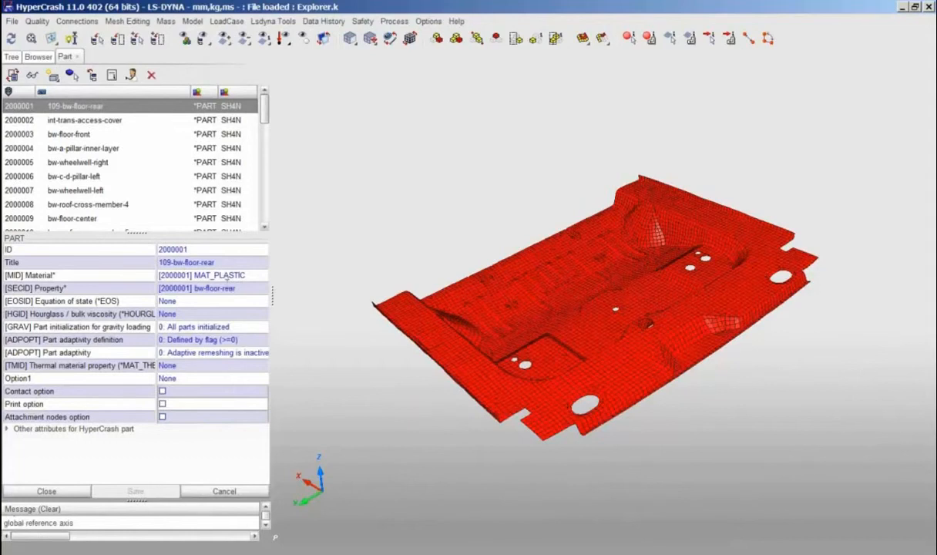
# Open the MAT_PLASTIC material assigned to the 109-bw-floor-rear part for editing
pyautogui.click(235, 275)
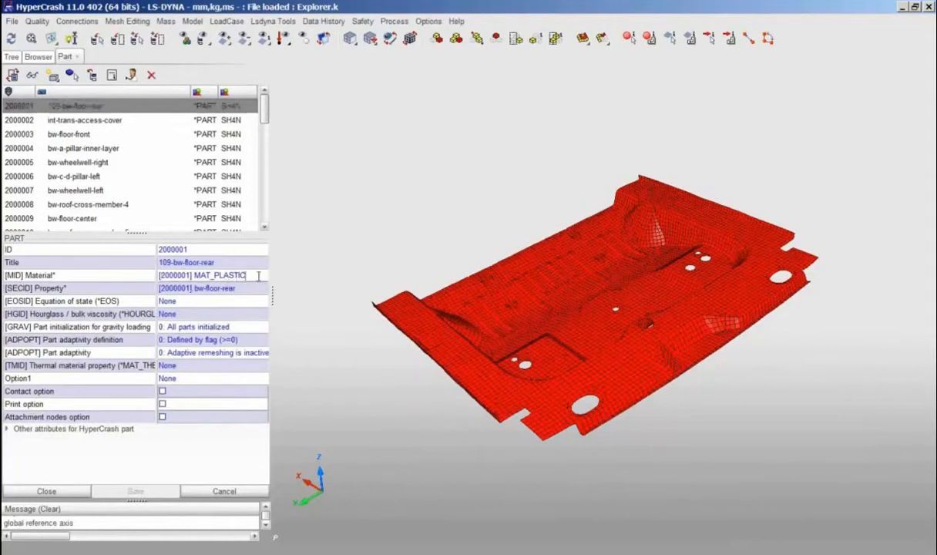
pyautogui.click(245, 289)
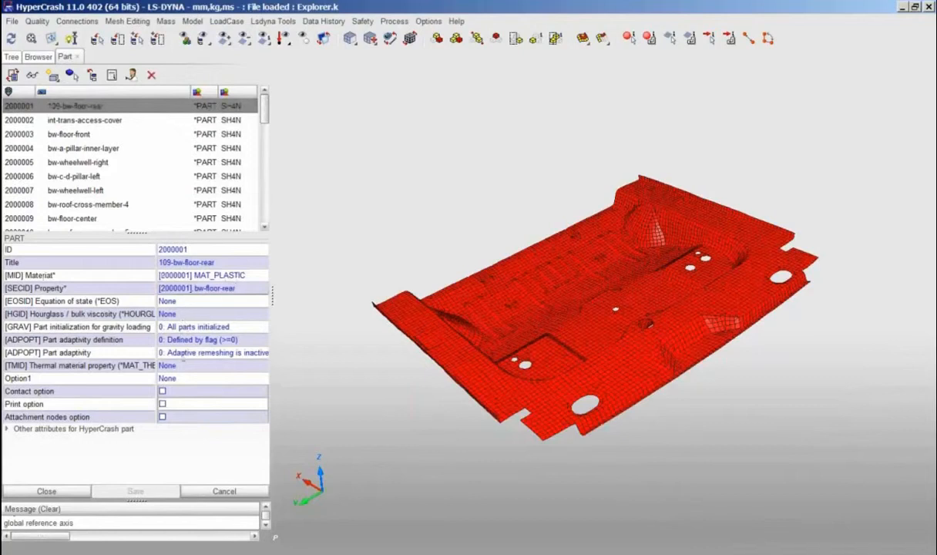
pyautogui.click(246, 276)
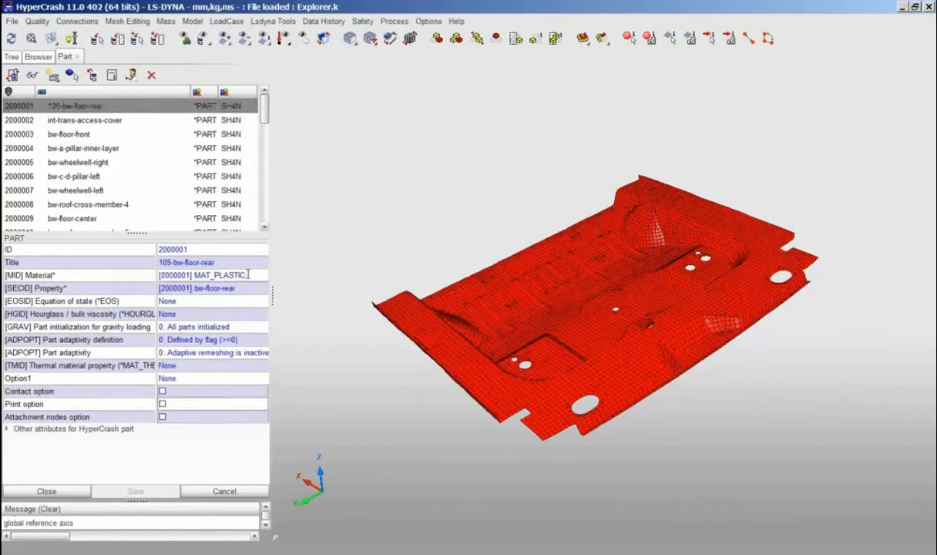
pyautogui.doubleClick(247, 275)
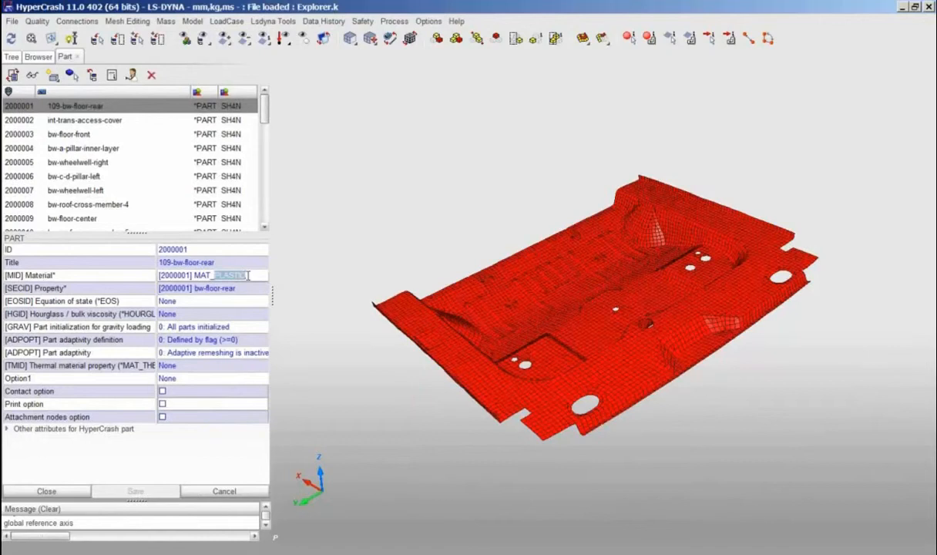
pyautogui.rightClick(250, 280)
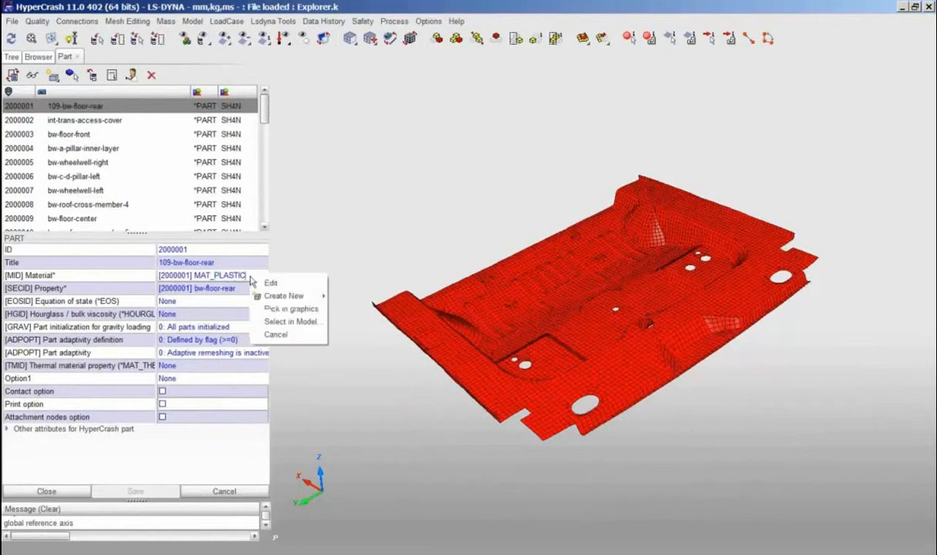
pyautogui.click(272, 283)
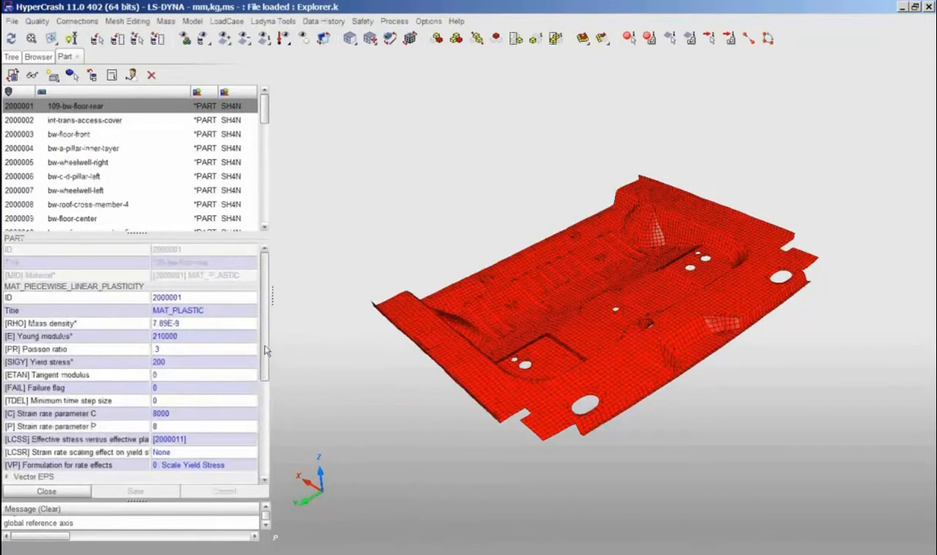
# Open the material's effective stress versus plastic strain function for editing and inspect its .01 and .02 strain points
pyautogui.moveTo(266, 351); pyautogui.dragTo(270, 375)
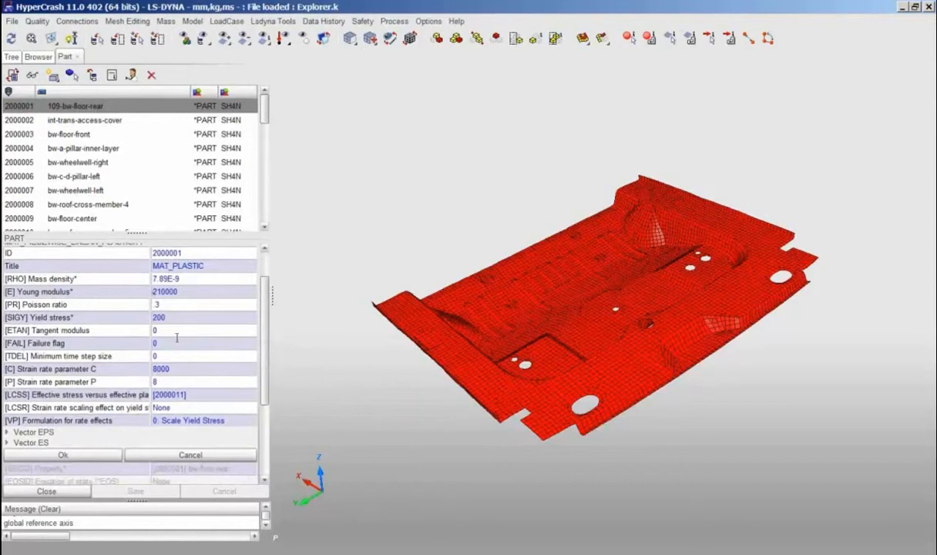
pyautogui.scroll(-1, 231, 366)
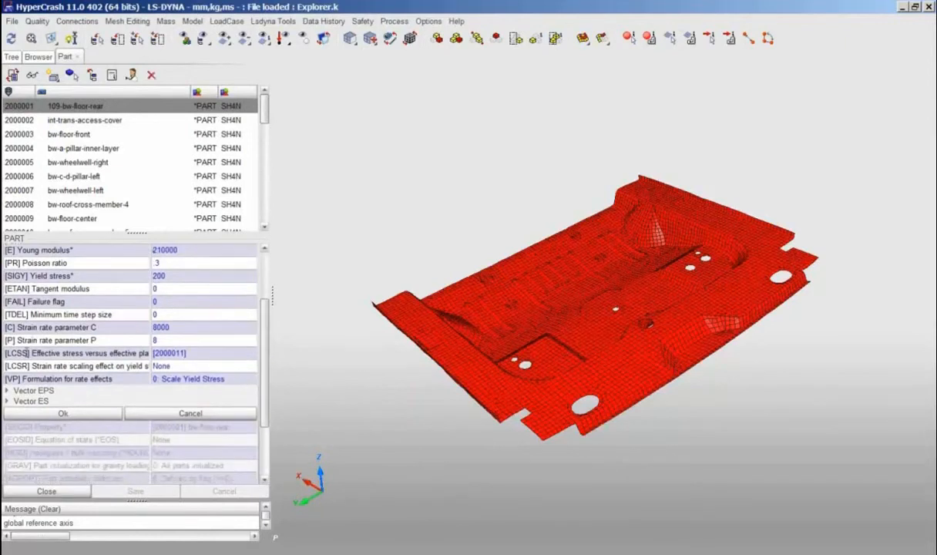
pyautogui.rightClick(192, 353)
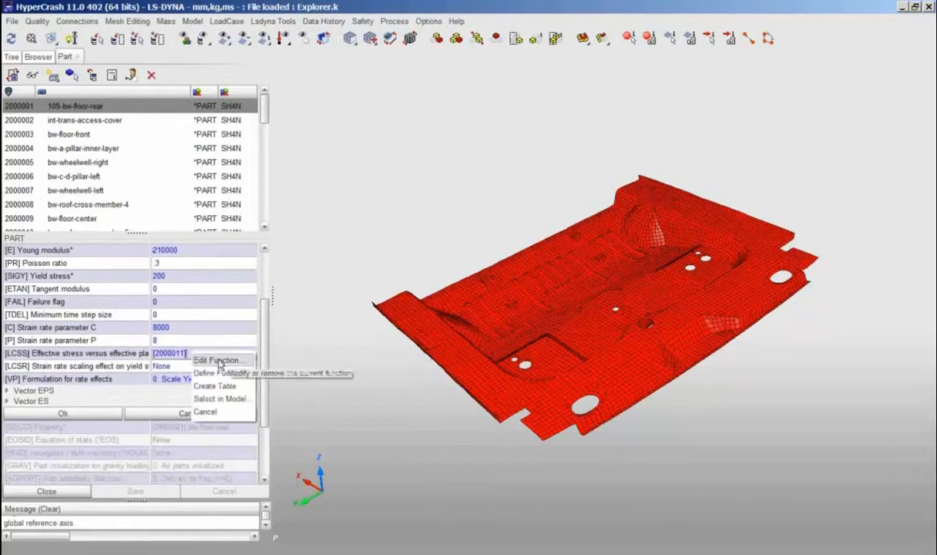
pyautogui.click(218, 360)
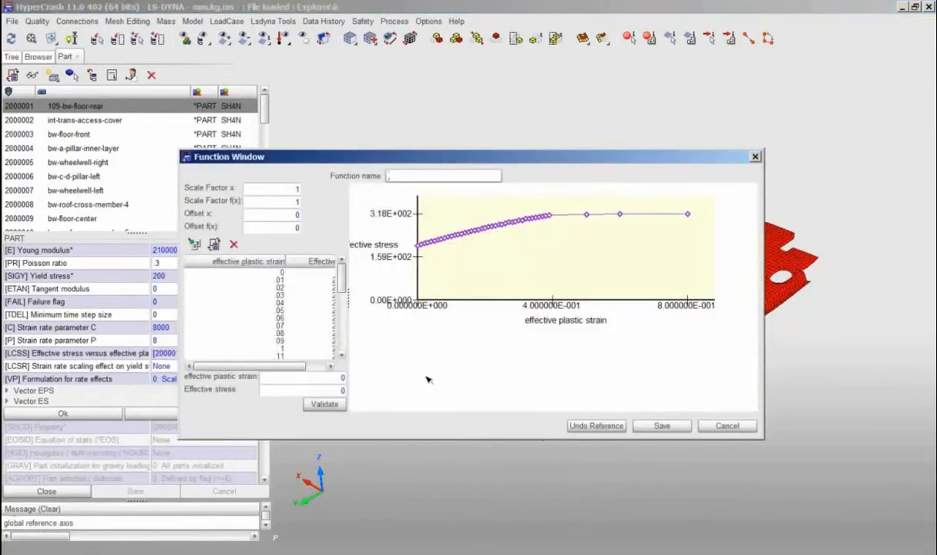
pyautogui.click(281, 280)
pyautogui.click(280, 288)
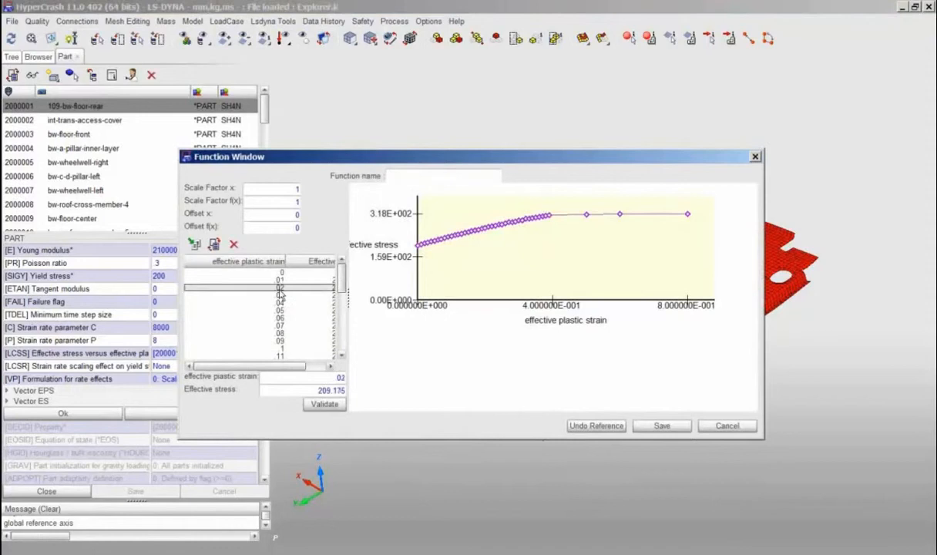
# Inspect the stress-strain curve's points from .03 to .11 plastic strain and widen the table to show the full effective stress column
pyautogui.click(280, 296)
pyautogui.click(278, 310)
pyautogui.click(279, 318)
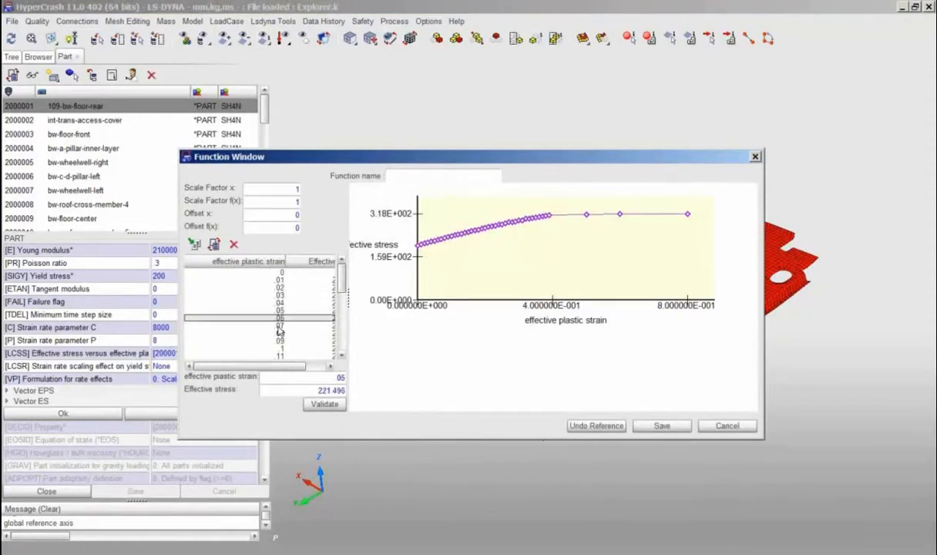
pyautogui.click(279, 326)
pyautogui.click(278, 333)
pyautogui.click(279, 341)
pyautogui.click(279, 349)
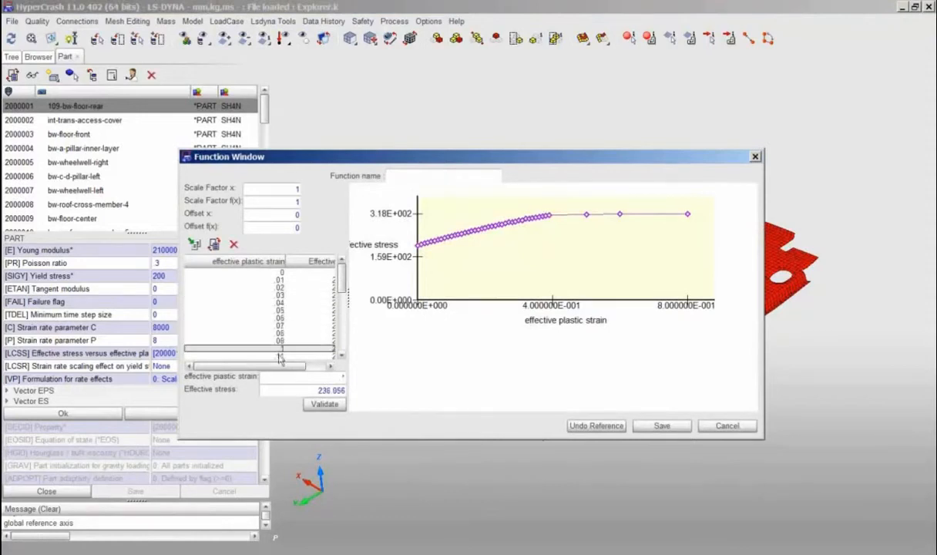
pyautogui.click(280, 356)
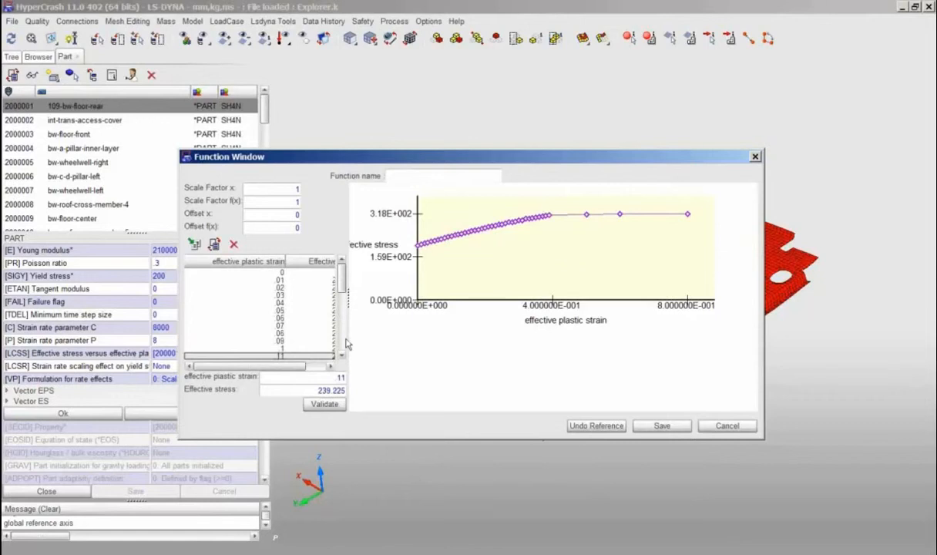
pyautogui.moveTo(347, 312); pyautogui.dragTo(379, 311)
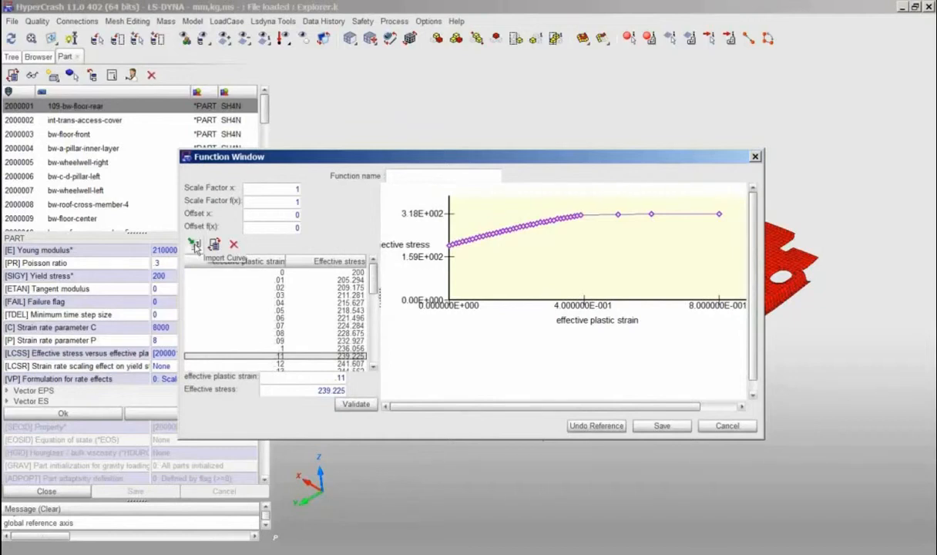
# Leave the function editor and the MAT_PLASTIC material editor without saving any changes
pyautogui.click(286, 201)
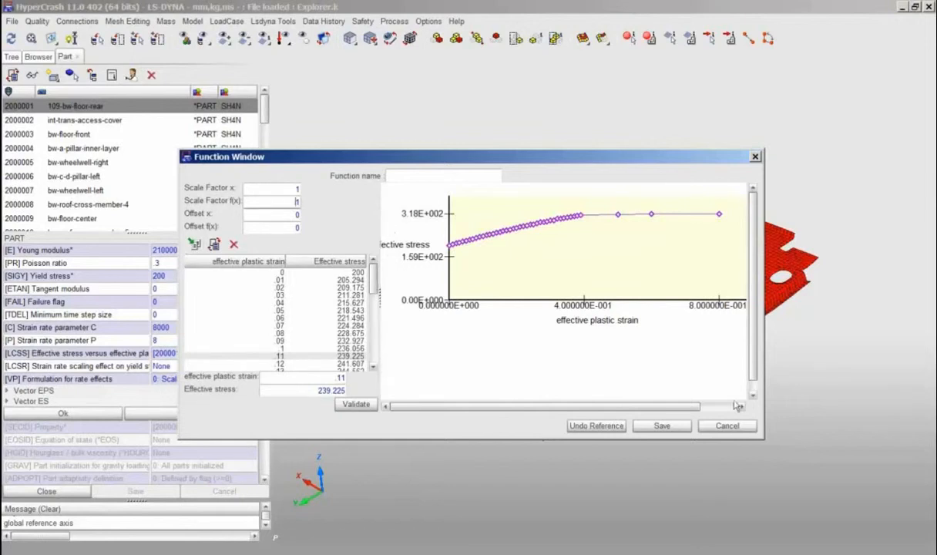
pyautogui.click(730, 426)
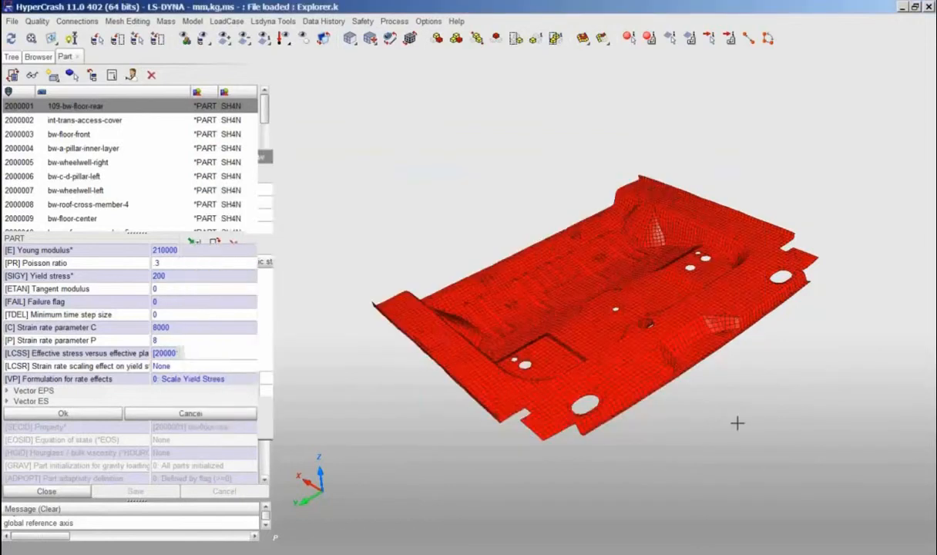
pyautogui.click(152, 415)
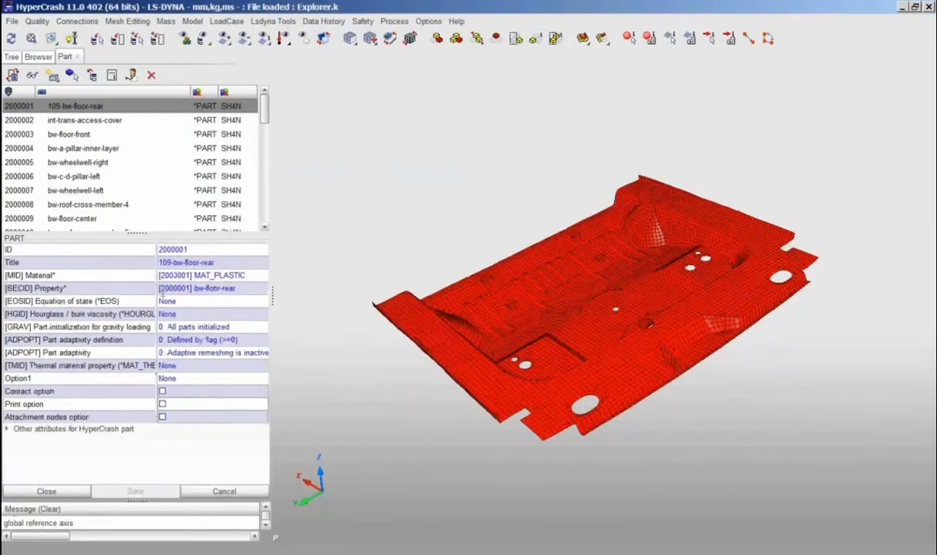
# Open the bw-floor-rear SECTION_SHELL property for editing, review its attributes, and toggle the uniform shell thickness option off and back on
pyautogui.rightClick(259, 288)
pyautogui.click(272, 312)
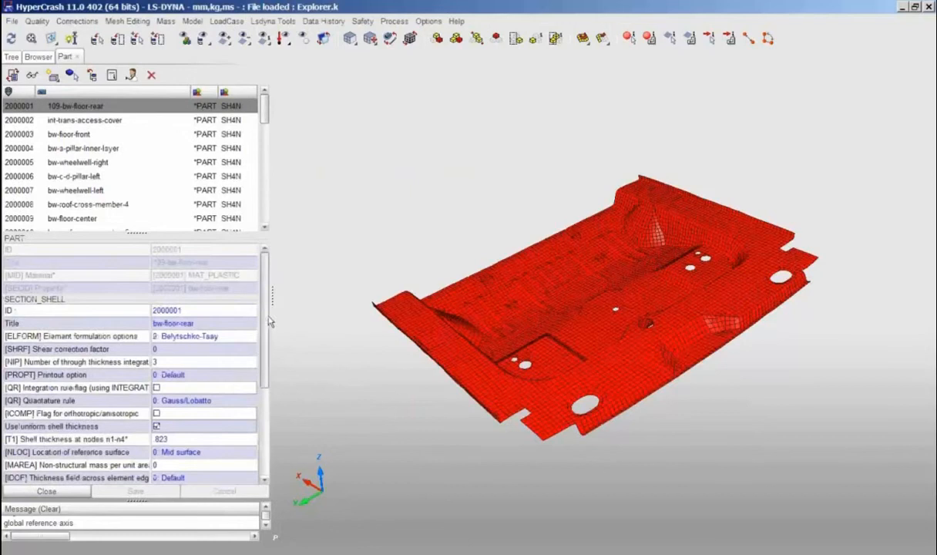
pyautogui.moveTo(266, 322); pyautogui.dragTo(266, 351)
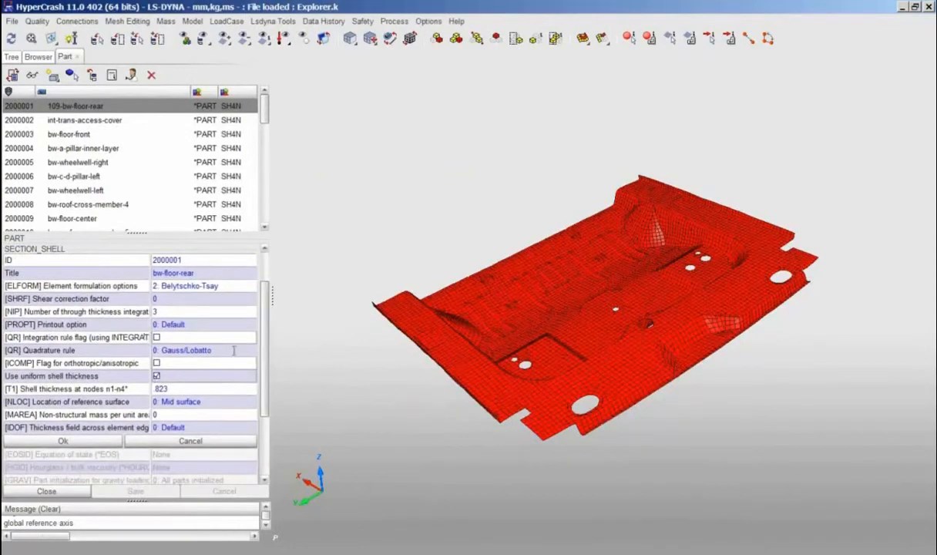
pyautogui.click(157, 375)
pyautogui.click(156, 375)
# Try the 15: Axisymmetric solid element formulation on the bw-floor-rear shell section, and reject the changes to the part
pyautogui.click(206, 285)
pyautogui.click(221, 285)
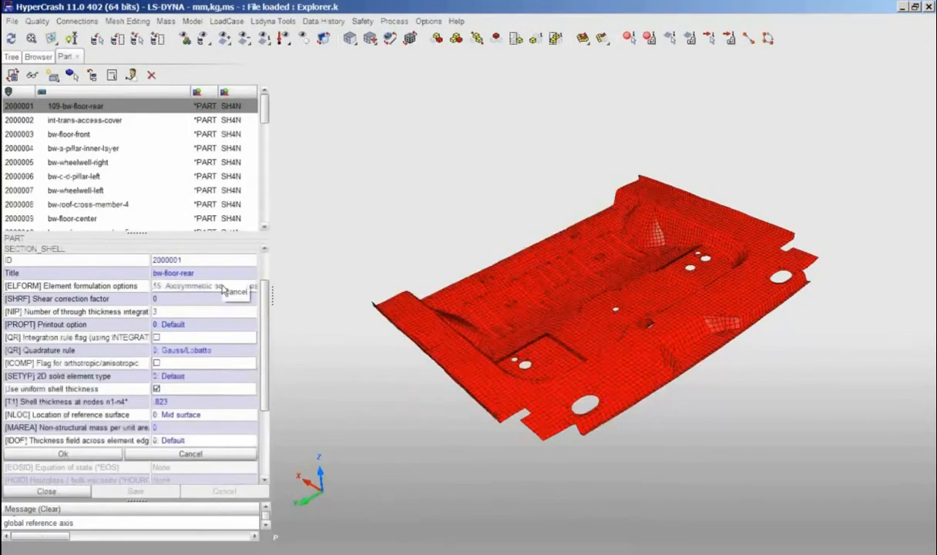
pyautogui.click(195, 285)
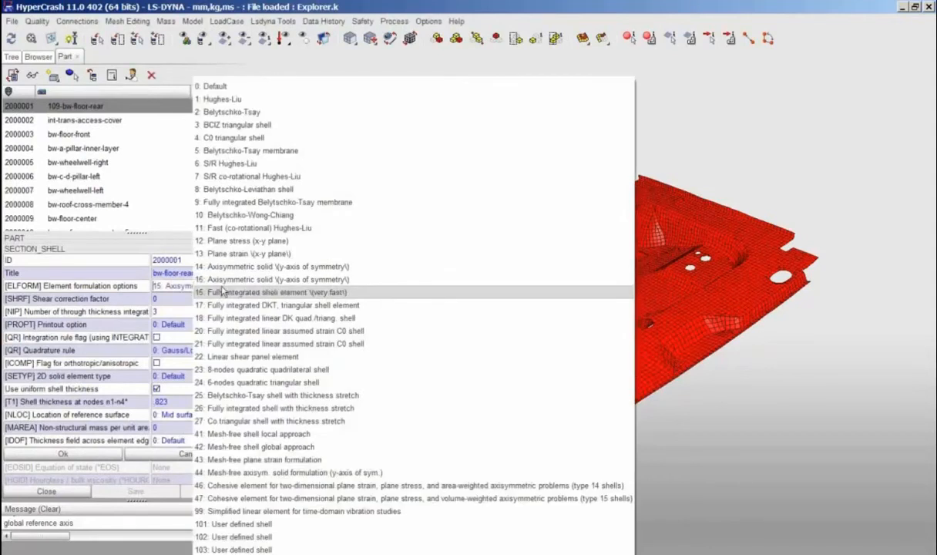
pyautogui.click(168, 285)
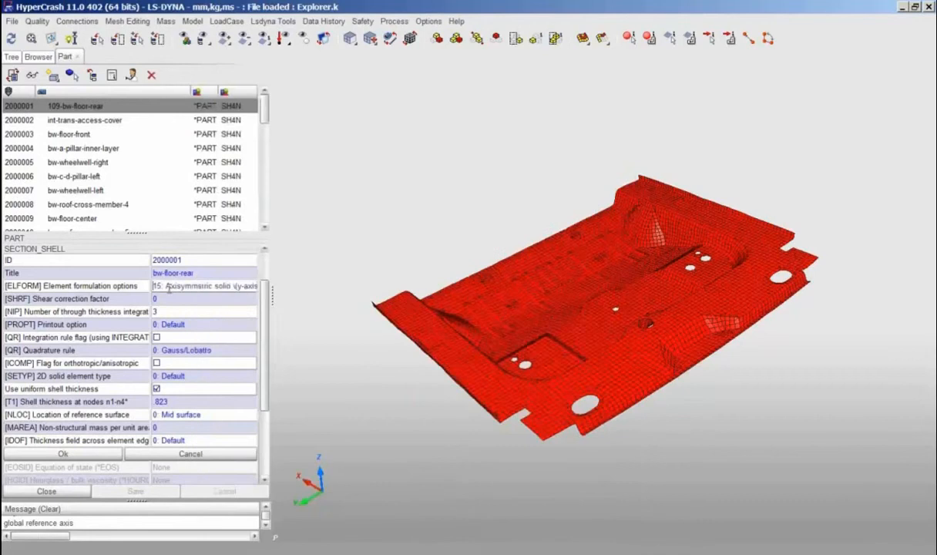
pyautogui.click(165, 311)
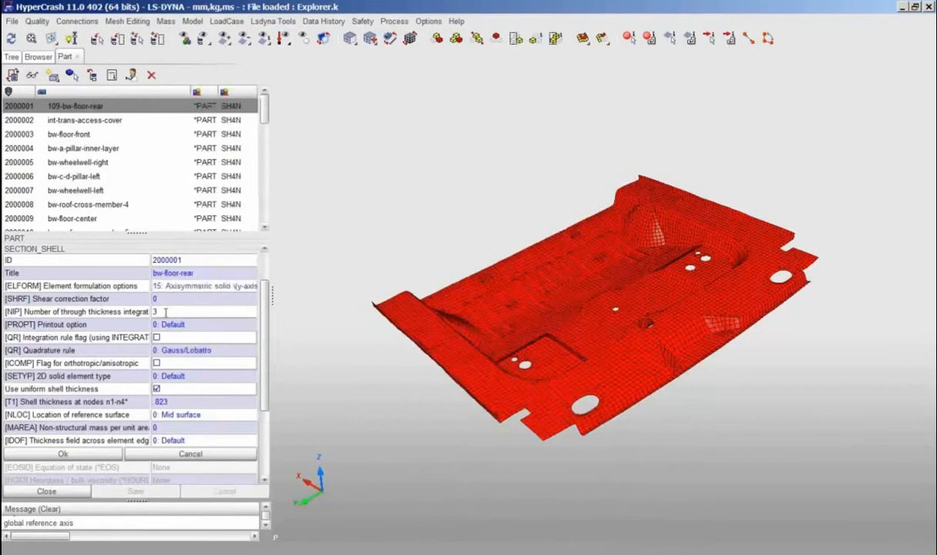
pyautogui.scroll(-2, 269, 405)
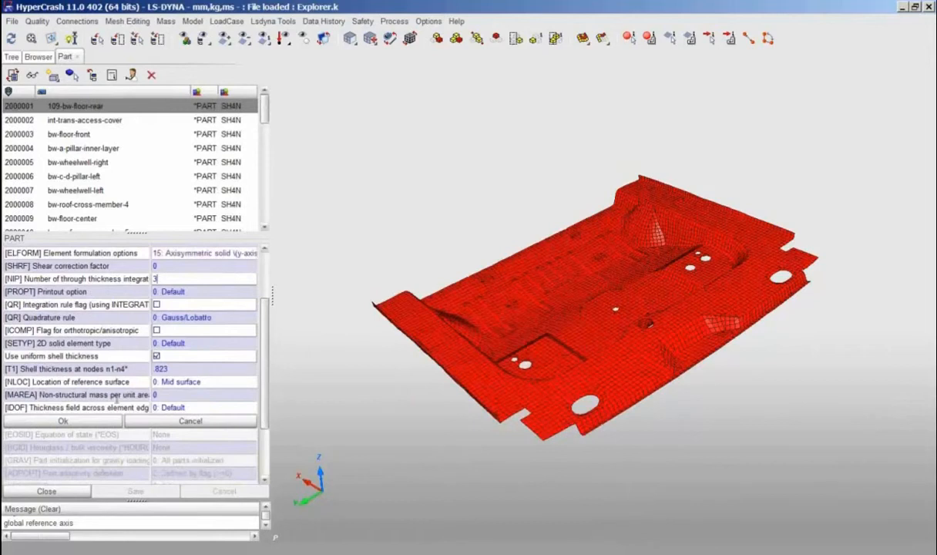
pyautogui.click(99, 421)
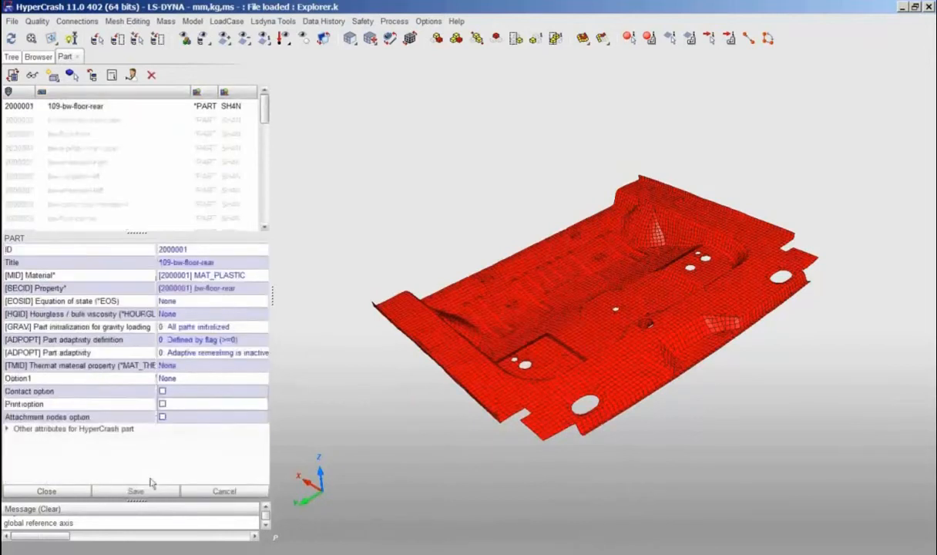
pyautogui.click(220, 490)
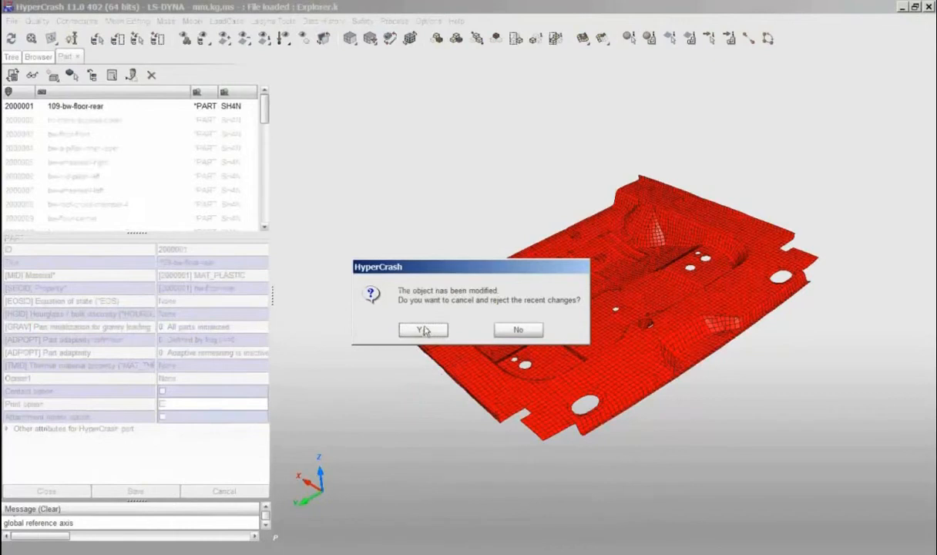
pyautogui.click(423, 330)
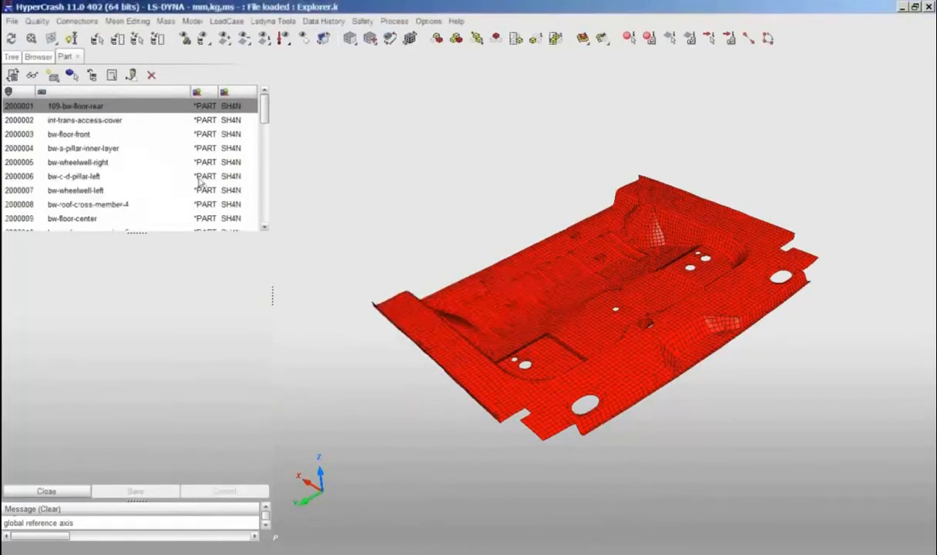
# Display the complete vehicle model in the graphics area again
pyautogui.click(185, 39)
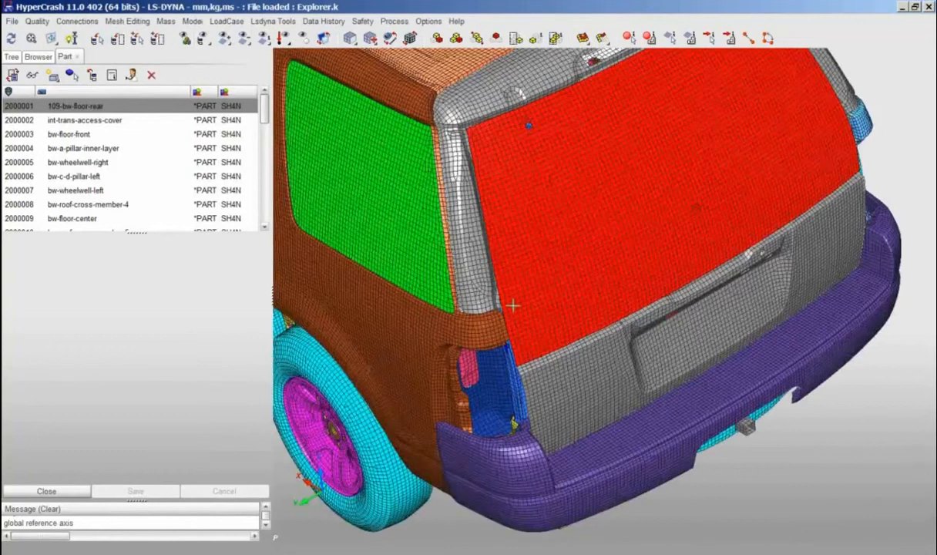
pyautogui.moveTo(502, 322); pyautogui.dragTo(659, 328, button='middle')
pyautogui.scroll(-5, 634, 330)
pyautogui.moveTo(634, 331); pyautogui.dragTo(596, 314)
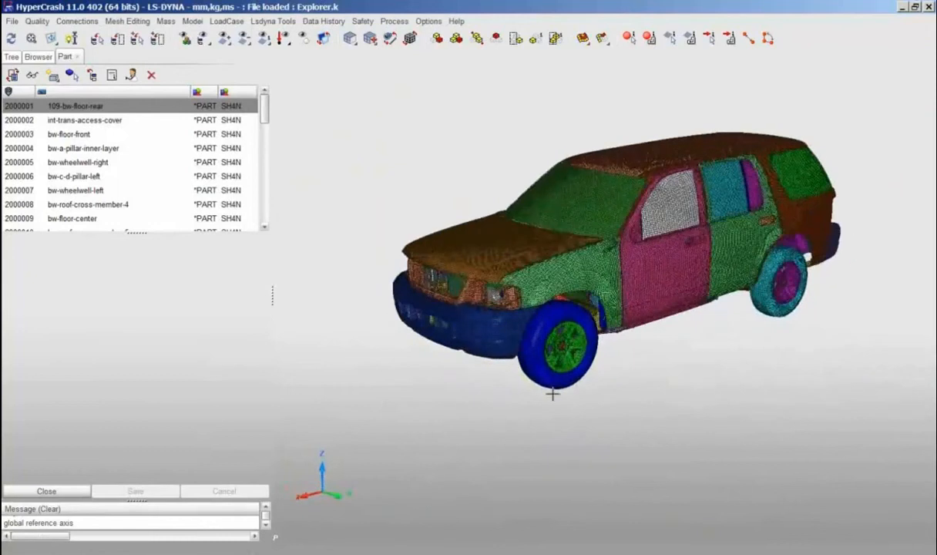
# Open the rigid wall editor, view the existing RIGIDWALL_PLANAR definition and its plane, and close it without changes
pyautogui.click(232, 23)
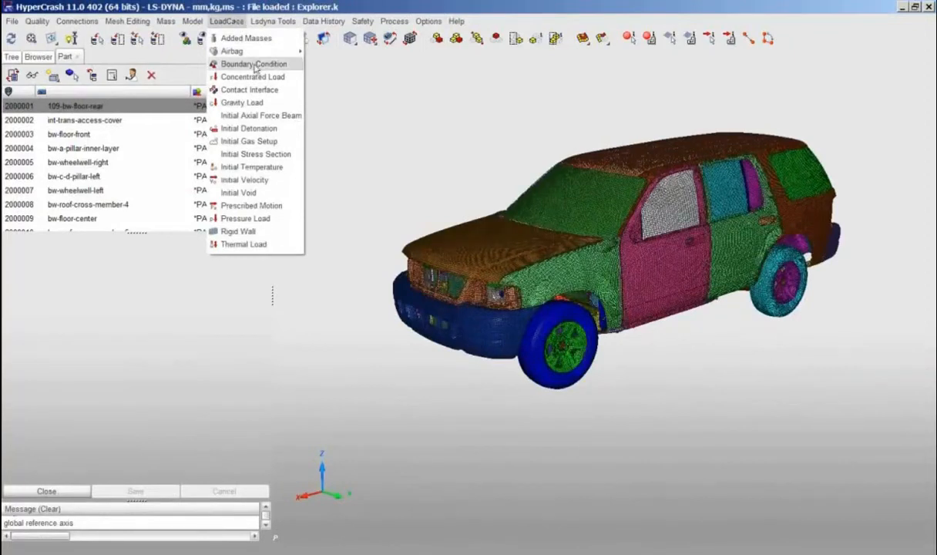
pyautogui.click(239, 231)
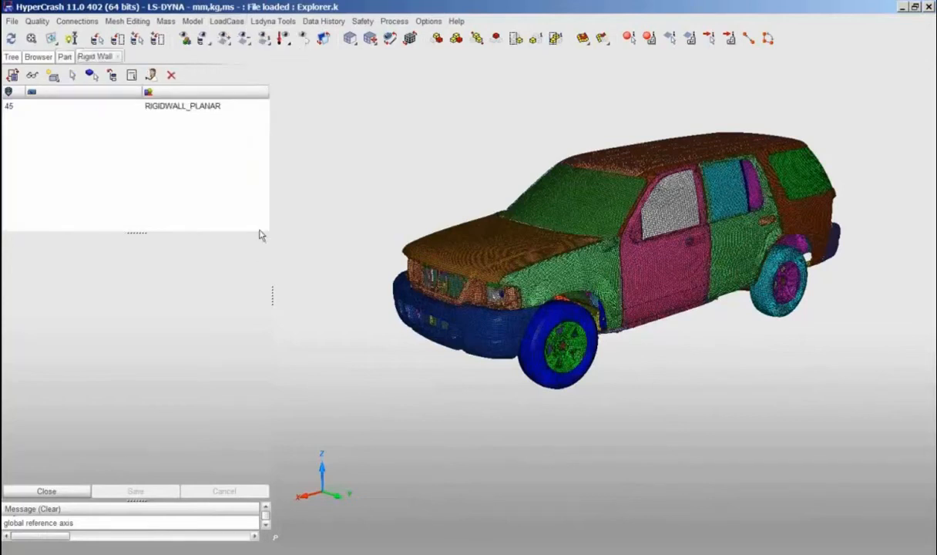
pyautogui.click(183, 107)
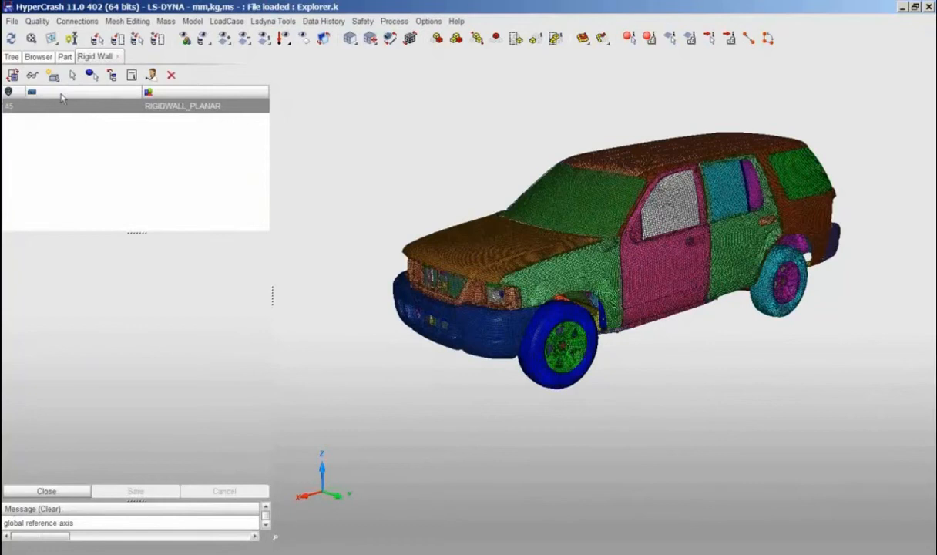
pyautogui.click(32, 76)
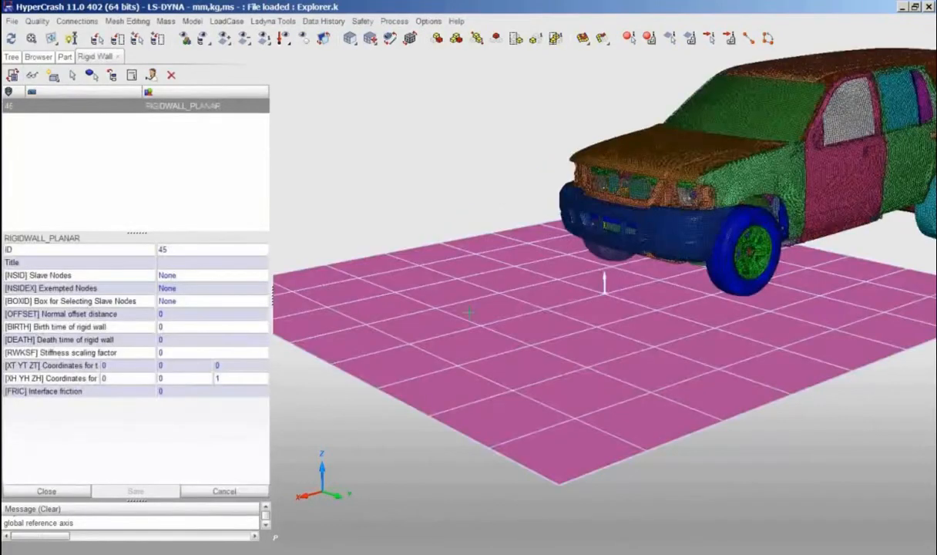
pyautogui.click(227, 492)
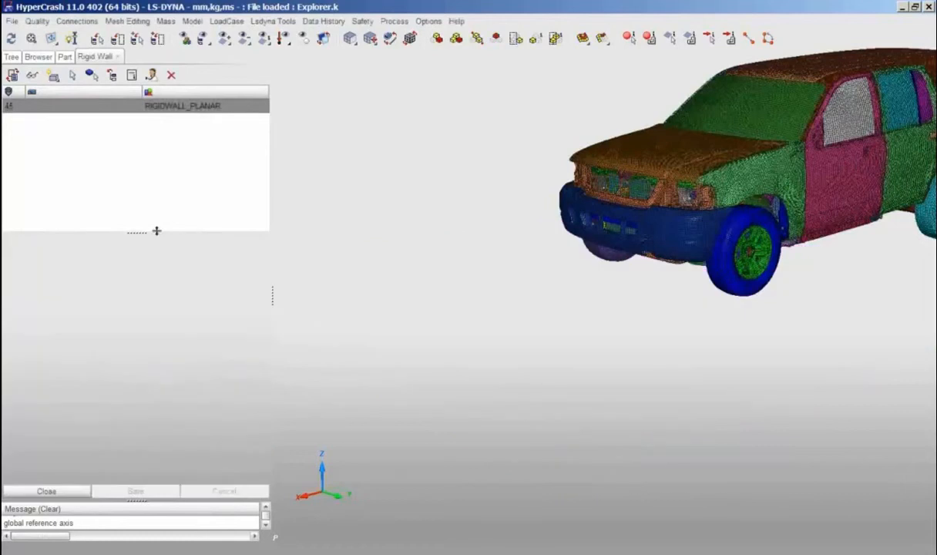
# Create a RIGIDWALL_GEOMETRIC_CYLINDER rigid wall and take its XT YT ZT coordinates from a node on the front door
pyautogui.click(54, 76)
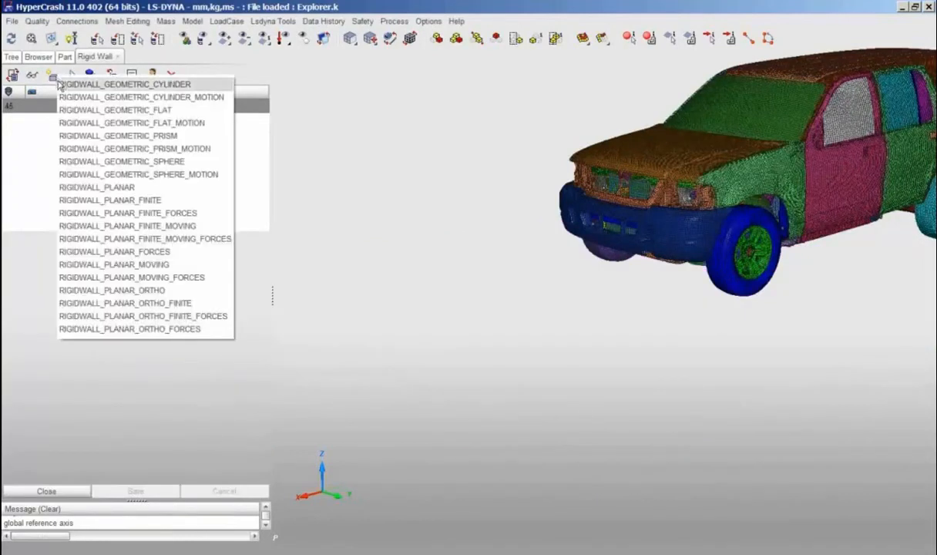
pyautogui.click(166, 85)
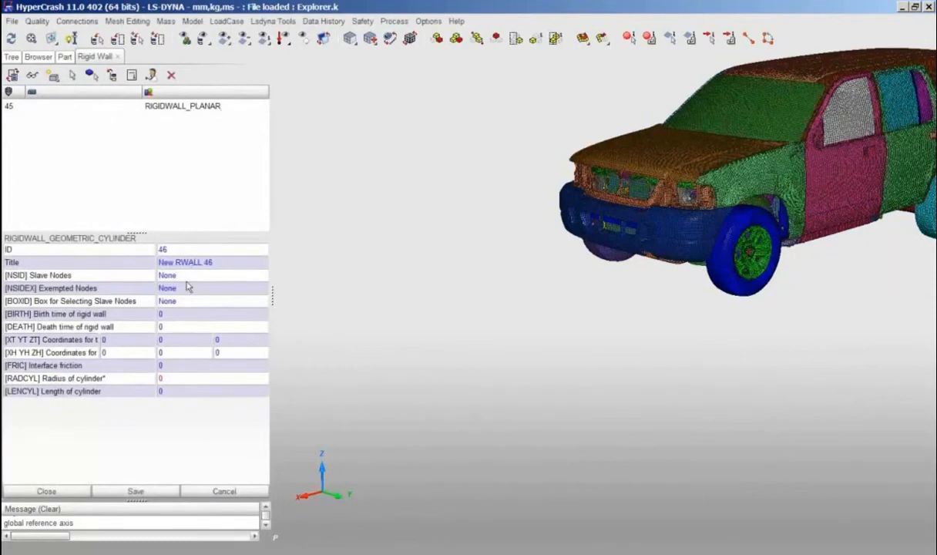
pyautogui.click(124, 342)
pyautogui.moveTo(725, 272); pyautogui.dragTo(625, 325, button='middle')
pyautogui.moveTo(749, 236); pyautogui.dragTo(673, 282, button='middle')
pyautogui.scroll(2, 675, 287)
pyautogui.scroll(3, 675, 289)
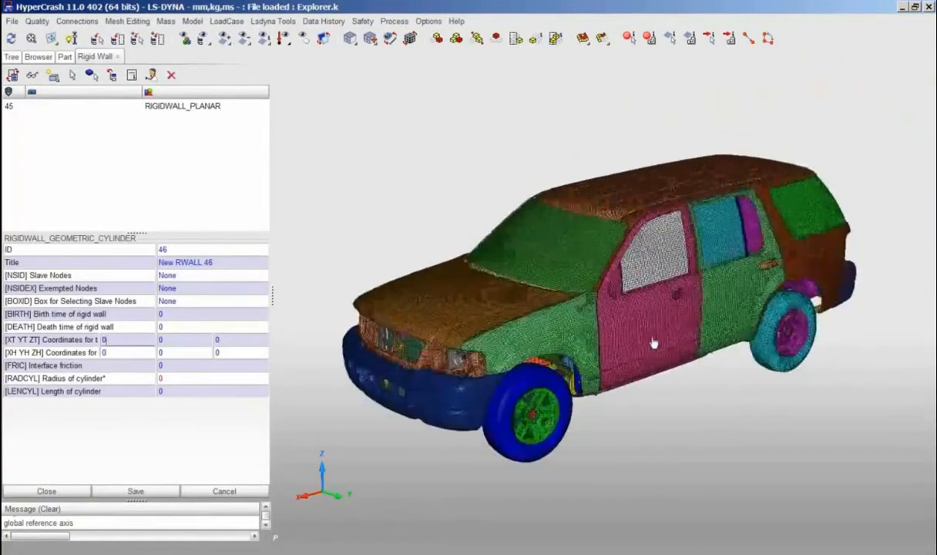
pyautogui.rightClick(118, 340)
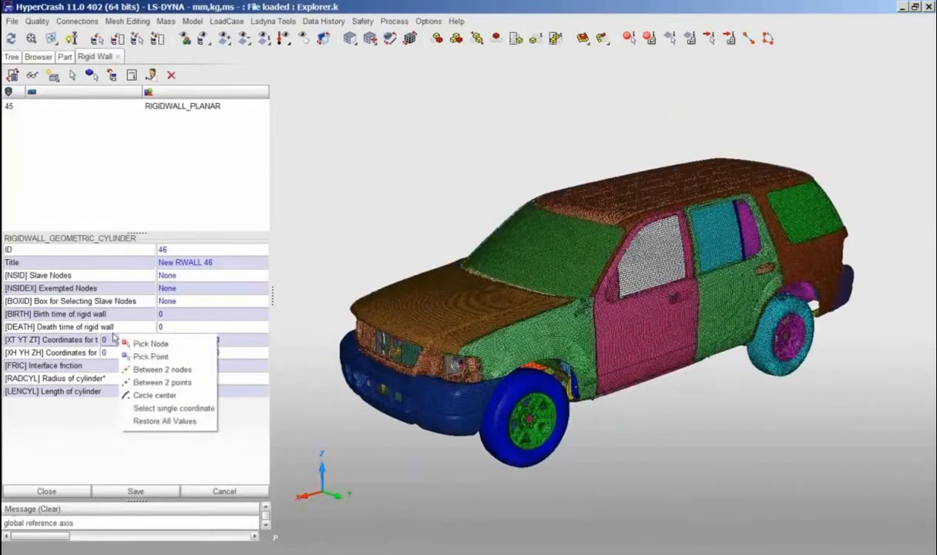
pyautogui.click(110, 354)
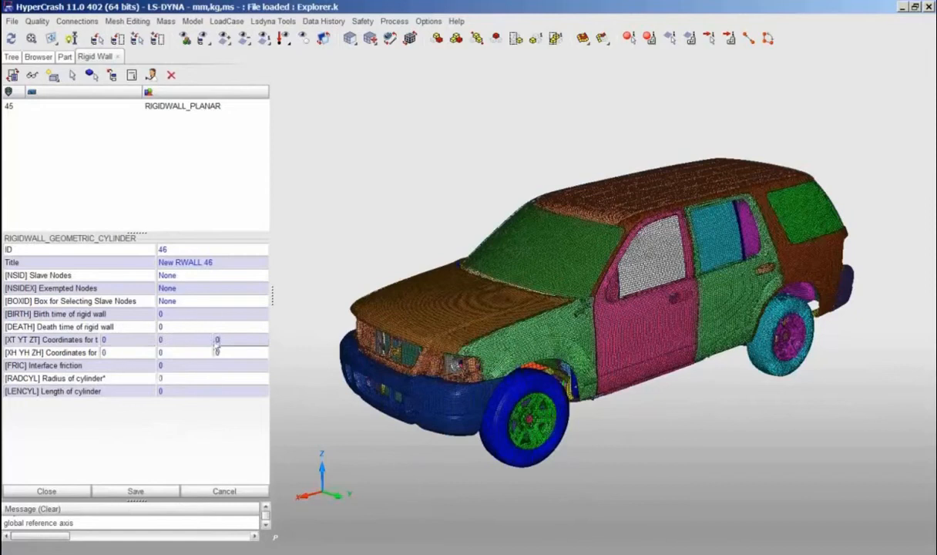
pyautogui.rightClick(122, 341)
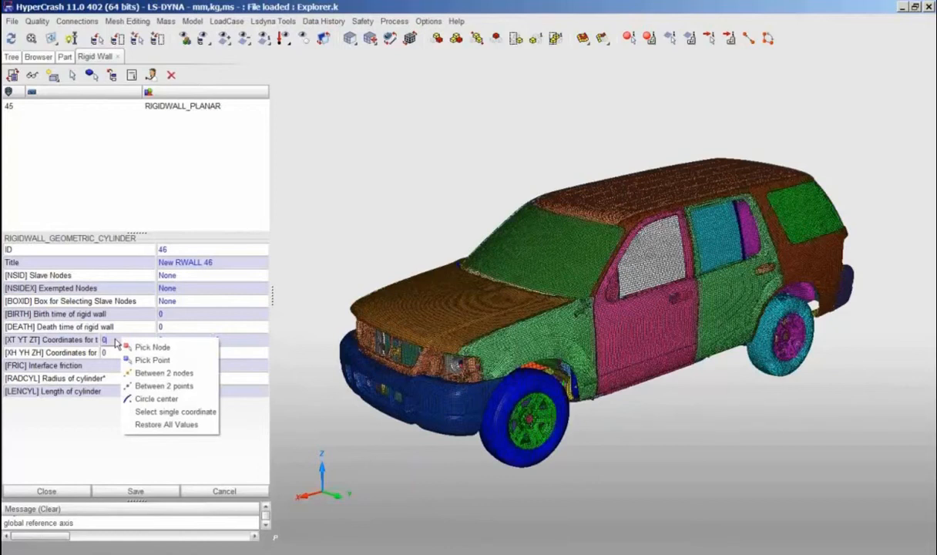
pyautogui.click(142, 347)
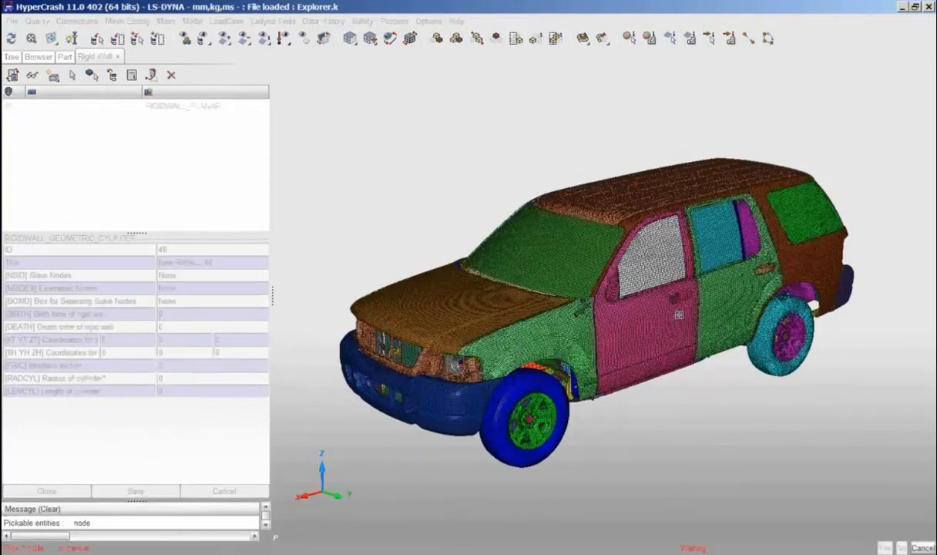
pyautogui.click(673, 342)
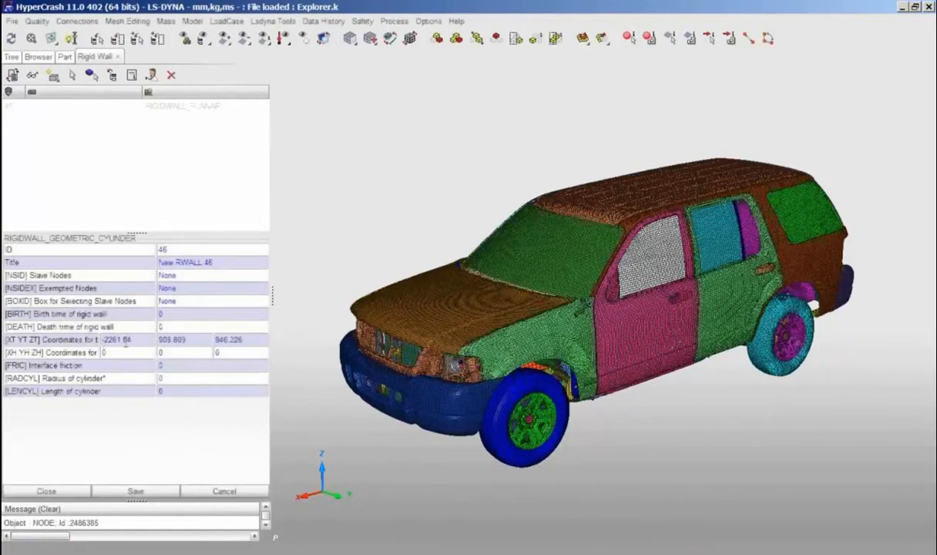
# Set the cylindrical rigid wall's XT coordinate to -2300
pyautogui.click(145, 343)
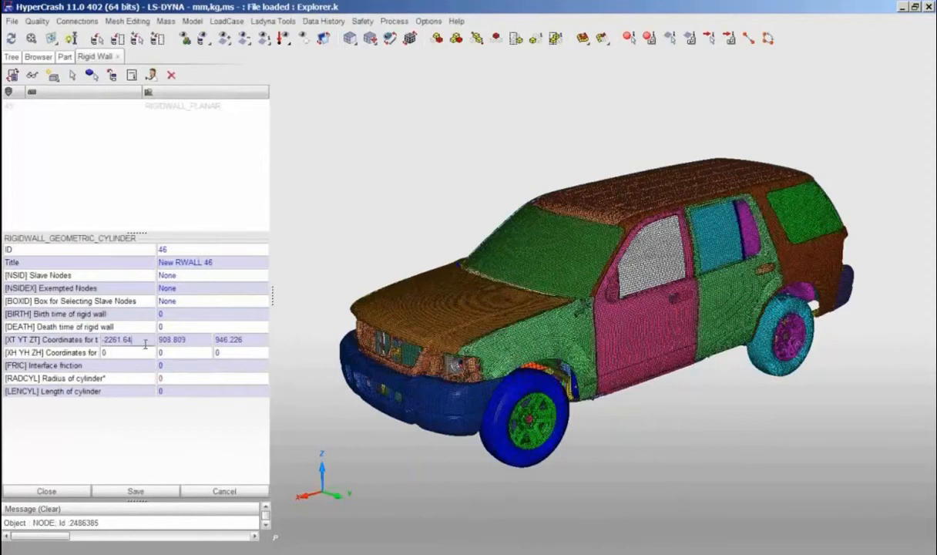
pyautogui.press('BackSpace')
pyautogui.press('BackSpace')
pyautogui.press('BackSpace')
pyautogui.press('BackSpace')
pyautogui.press('BackSpace')
pyautogui.press('BackSpace')
pyautogui.write('300')
# Set the cylindrical rigid wall's YT coordinate to 1100
pyautogui.click(195, 342)
pyautogui.press('BackSpace')
pyautogui.press('BackSpace')
pyautogui.press('BackSpace')
pyautogui.press('BackSpace')
pyautogui.press('BackSpace')
pyautogui.press('BackSpace')
pyautogui.press('BackSpace')
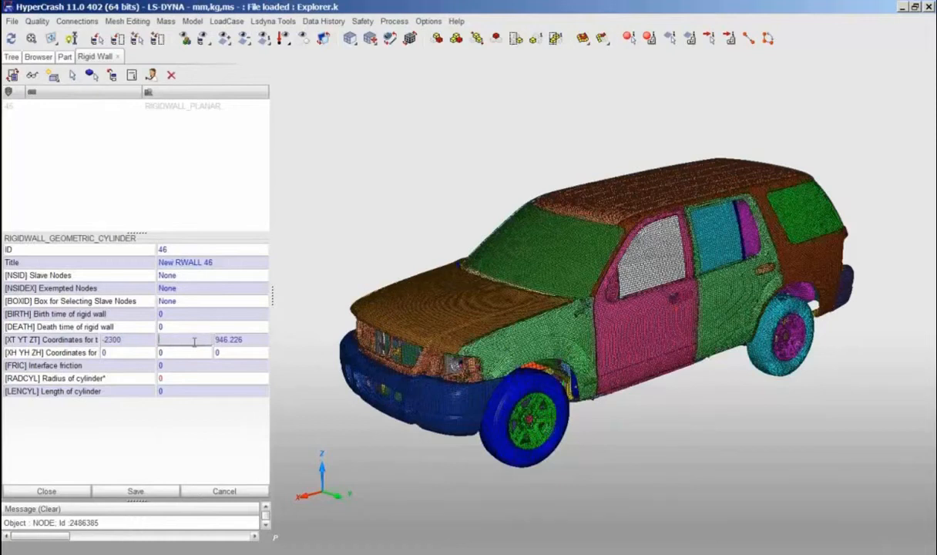
pyautogui.write('1100')
pyautogui.press('Return')
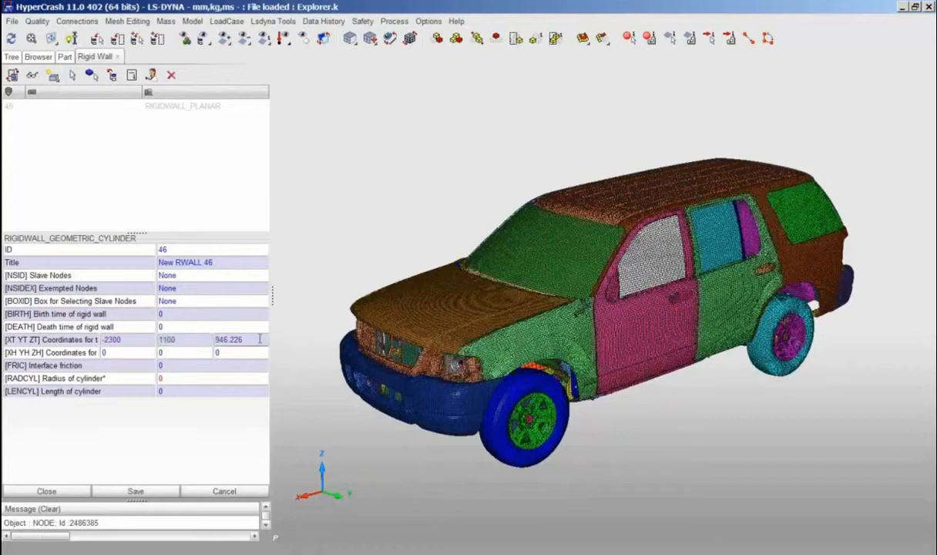
# Set the cylindrical rigid wall's ZT coordinate to 2000
pyautogui.click(260, 339)
pyautogui.press('BackSpace')
pyautogui.press('BackSpace')
pyautogui.press('BackSpace')
pyautogui.press('BackSpace')
pyautogui.press('BackSpace')
pyautogui.press('BackSpace')
pyautogui.press('BackSpace')
pyautogui.write('2000')
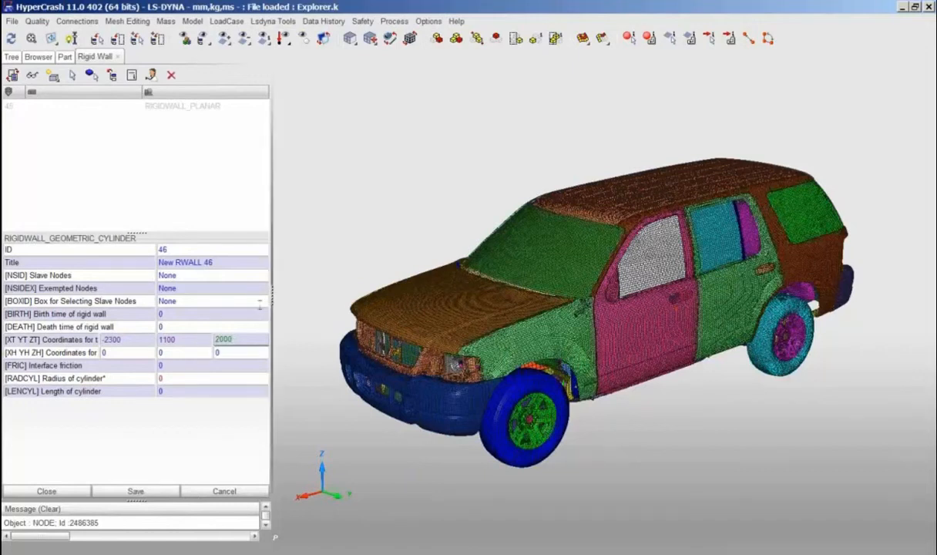
# Set the cylindrical rigid wall's XH YH ZH head coordinates to -2300, 1100 and 2001
pyautogui.click(122, 350)
pyautogui.press('BackSpace')
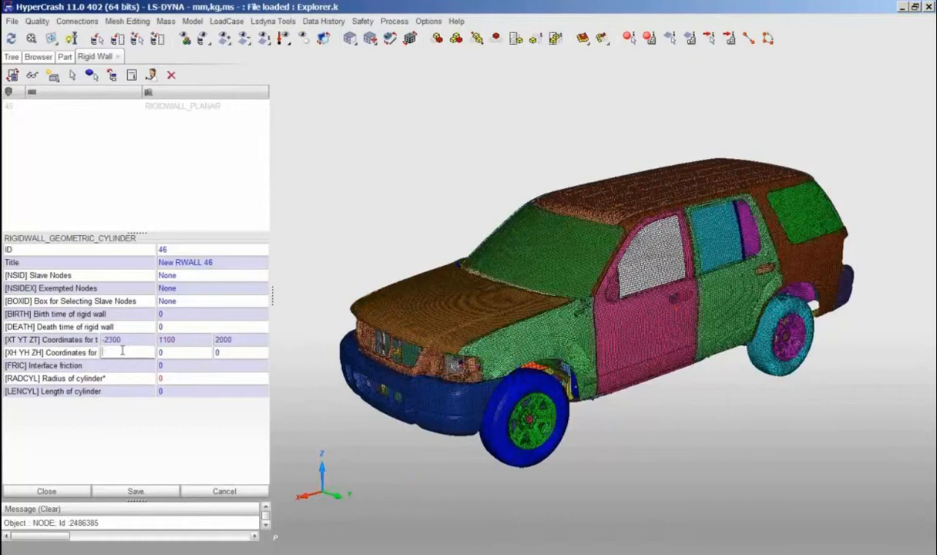
pyautogui.write('-2300')
pyautogui.click(176, 351)
pyautogui.press('BackSpace')
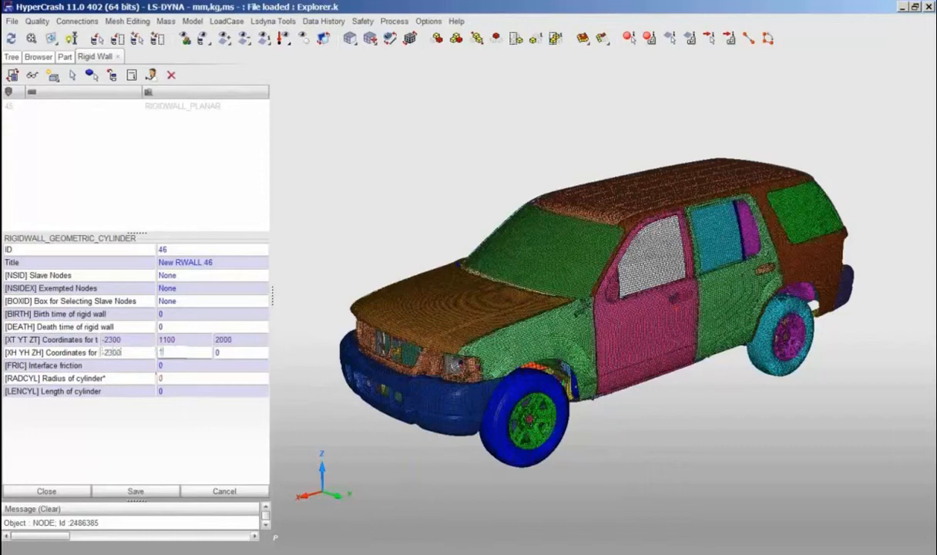
pyautogui.write('1100')
pyautogui.click(225, 352)
pyautogui.press('BackSpace')
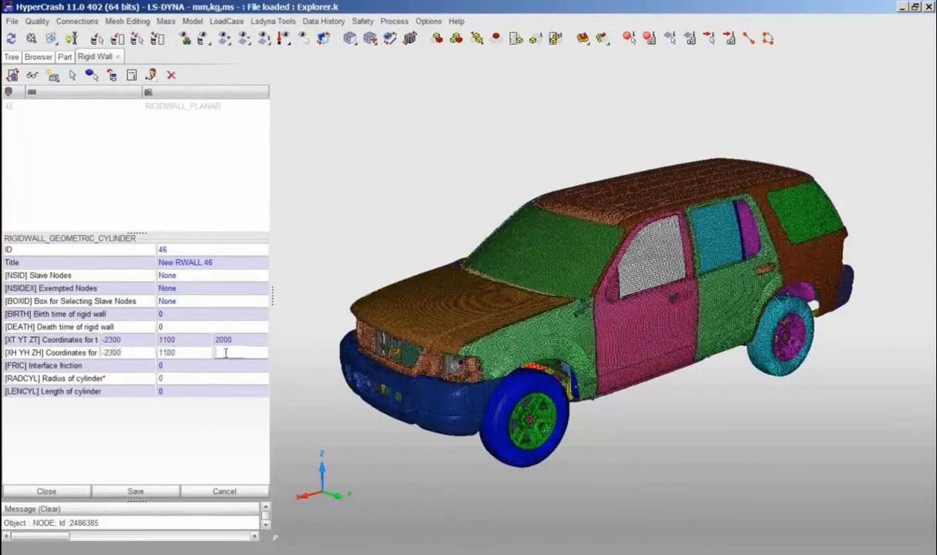
pyautogui.write('2001')
# Give the cylindrical rigid wall a radius of 127 and a length of 2000, and save it
pyautogui.click(180, 377)
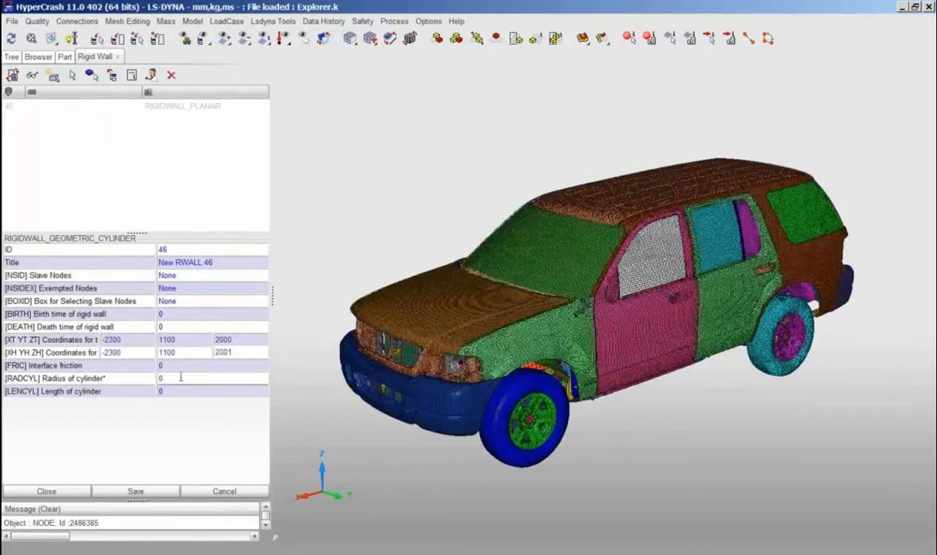
pyautogui.press('BackSpace')
pyautogui.write('1')
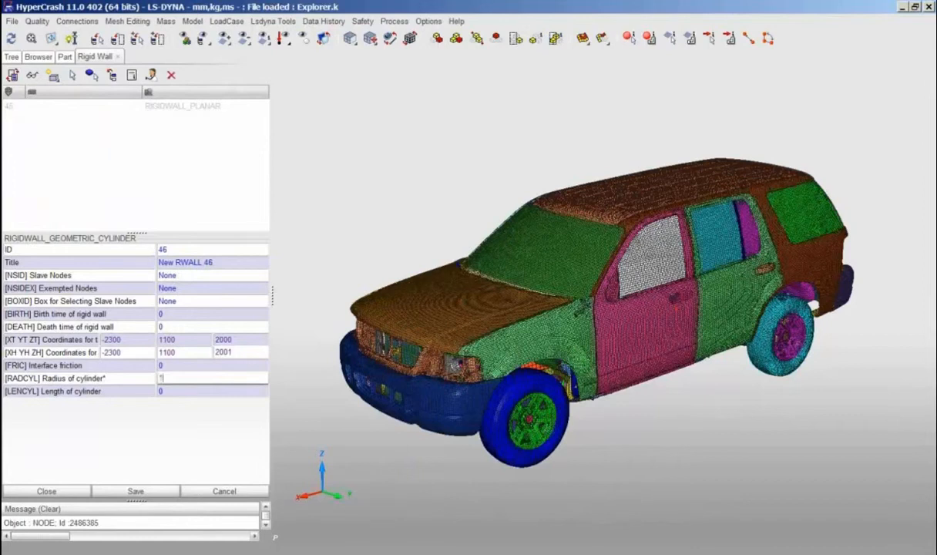
pyautogui.write('20')
pyautogui.click(175, 392)
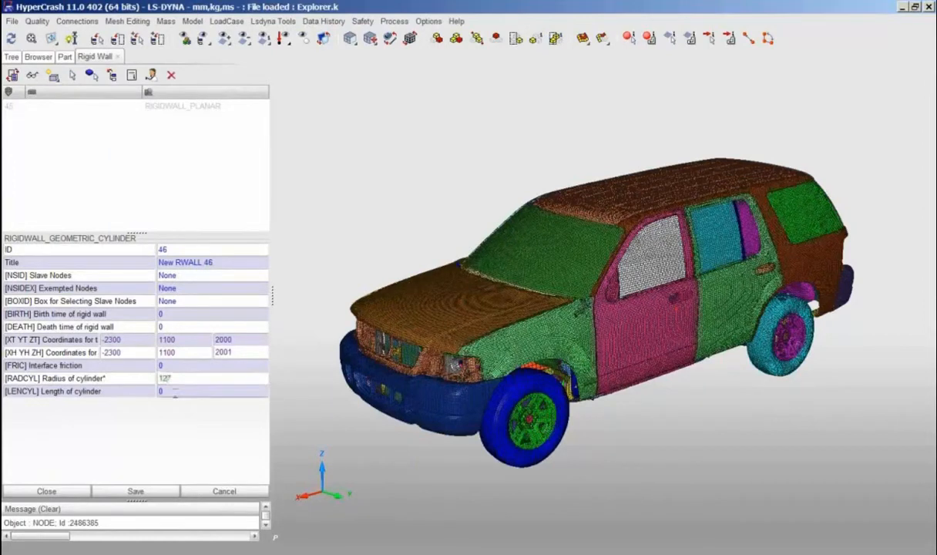
pyautogui.press('BackSpace')
pyautogui.write('2300')
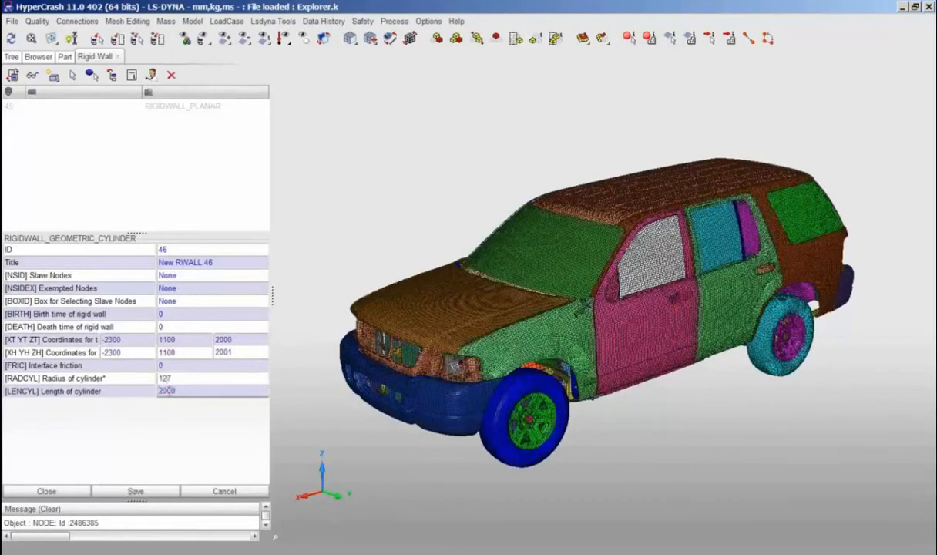
pyautogui.click(152, 491)
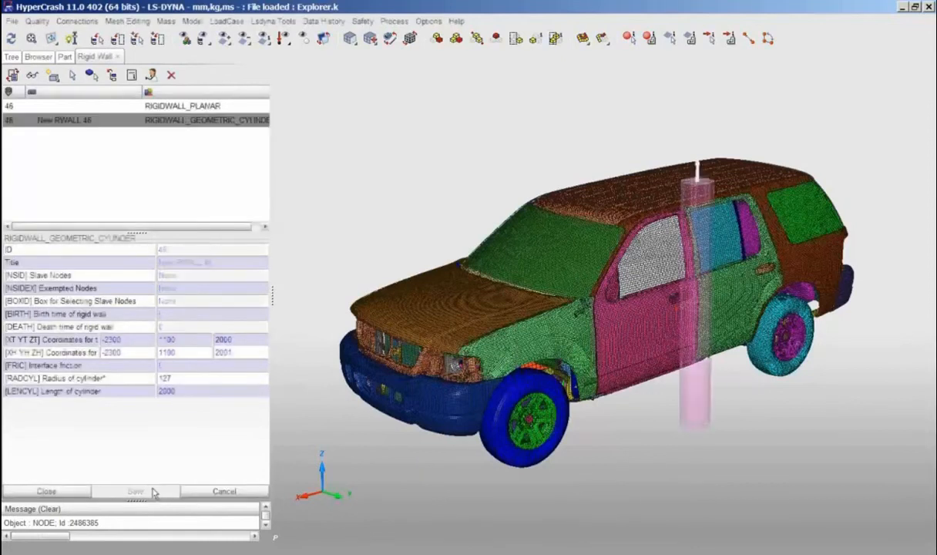
# Assign the vehicle nodes beside the cylinder as the rigid wall's slave nodes by ellipse selection in top view, and save the wall
pyautogui.keyDown('ctrl'); pyautogui.moveTo(745, 290); pyautogui.dragTo(734, 470); pyautogui.keyUp('ctrl')
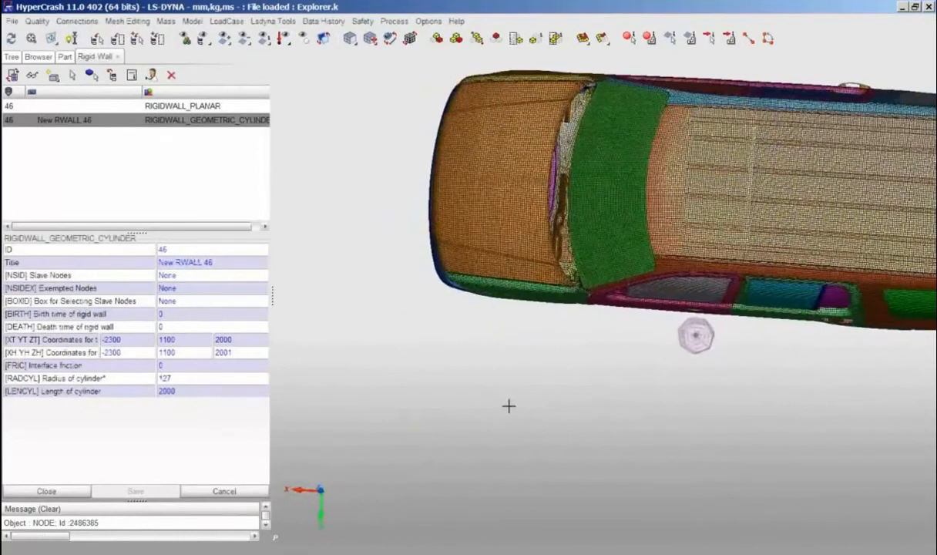
pyautogui.click(184, 275)
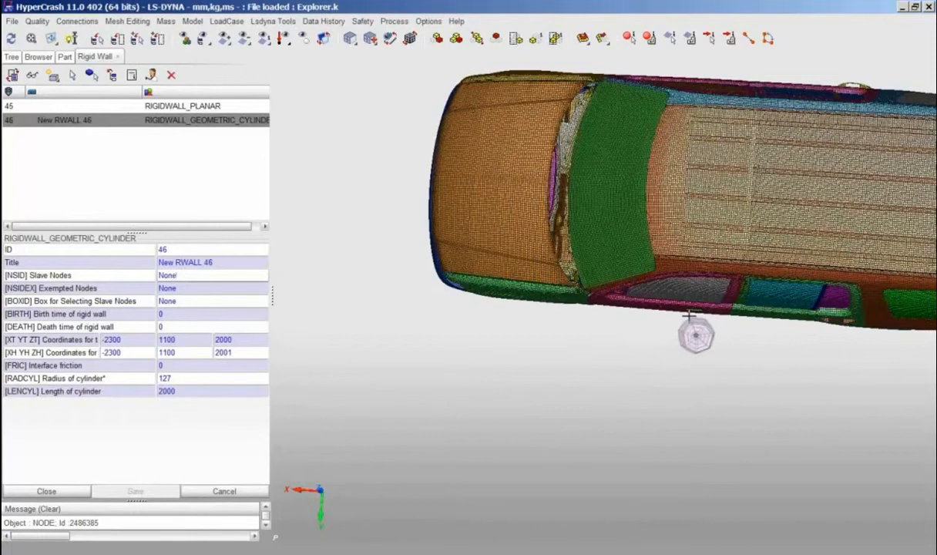
pyautogui.click(187, 276)
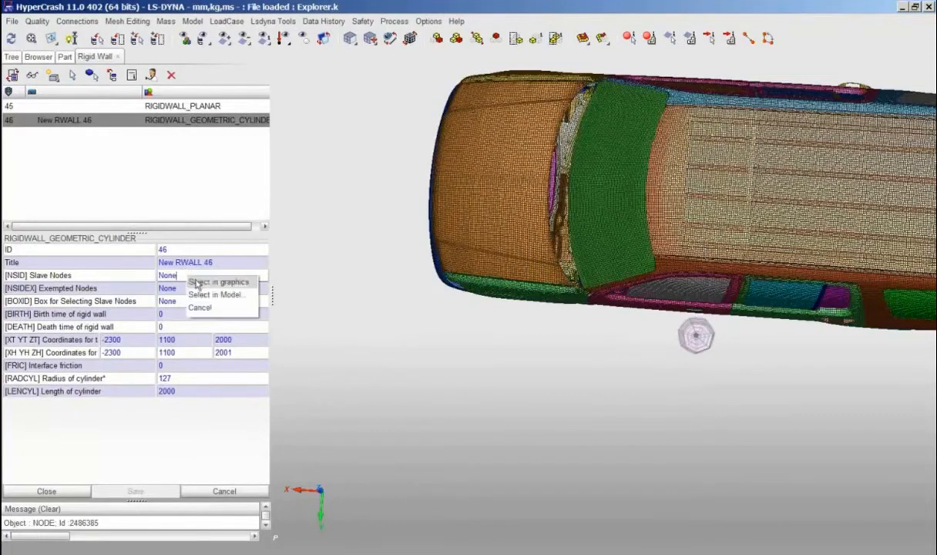
pyautogui.click(198, 283)
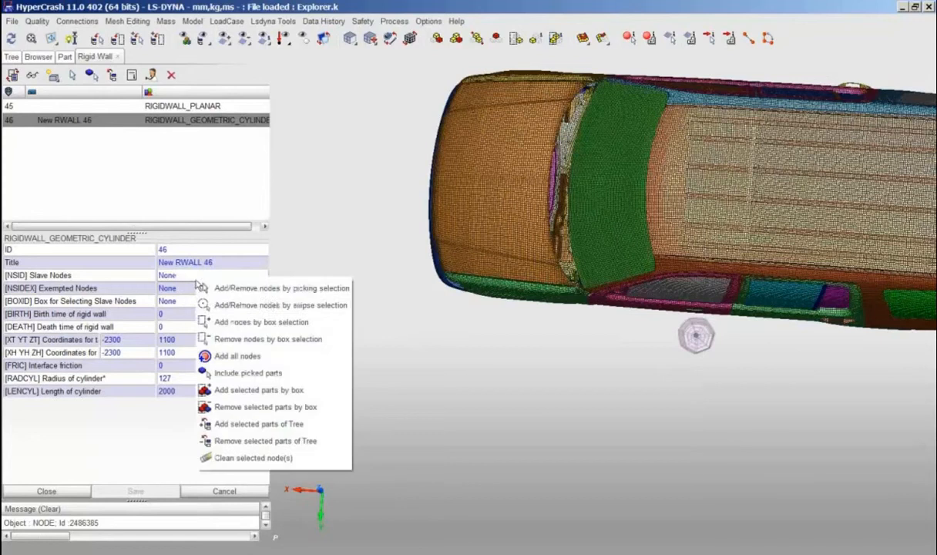
pyautogui.click(266, 304)
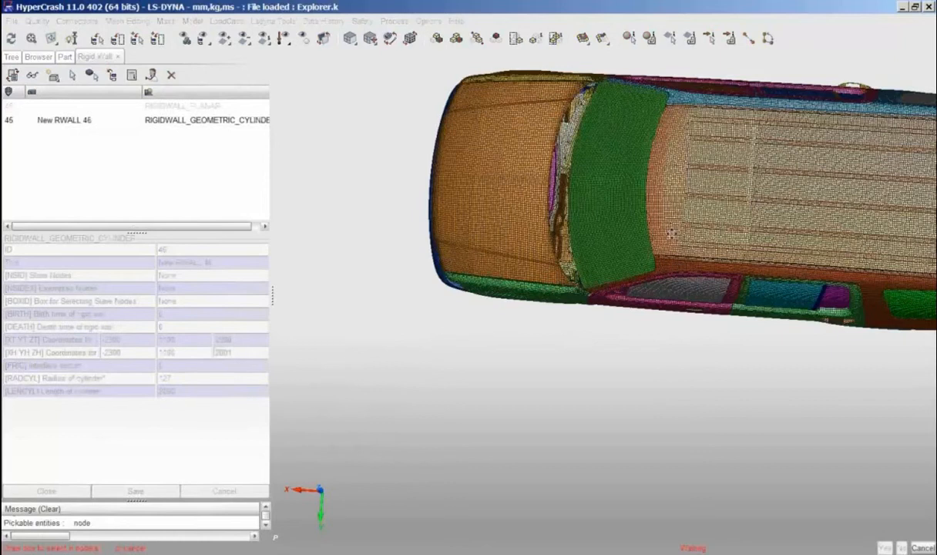
pyautogui.moveTo(702, 294); pyautogui.dragTo(729, 364)
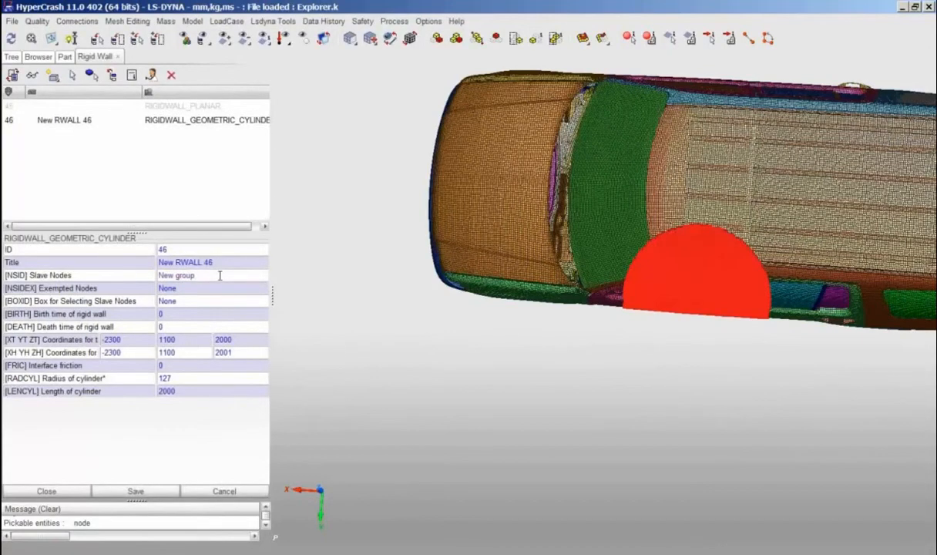
pyautogui.click(139, 491)
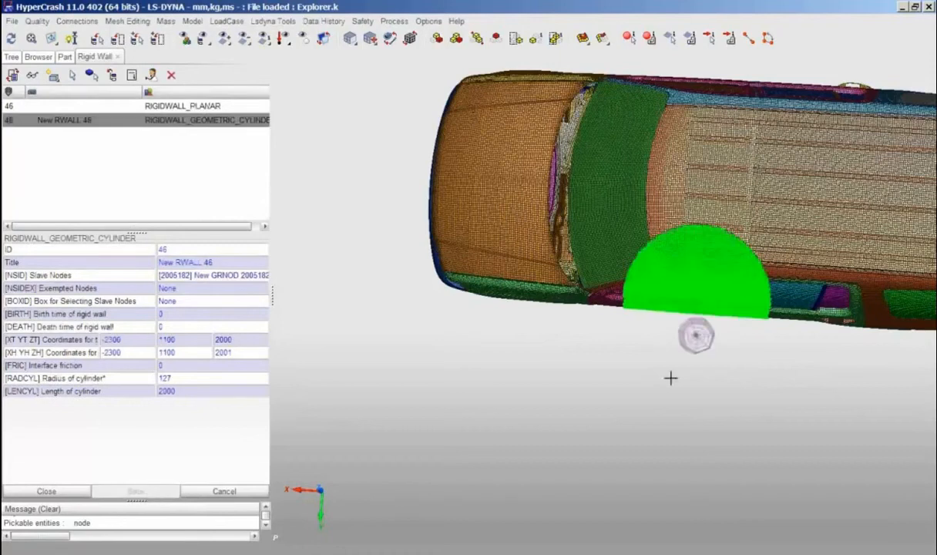
pyautogui.moveTo(671, 378); pyautogui.dragTo(670, 455)
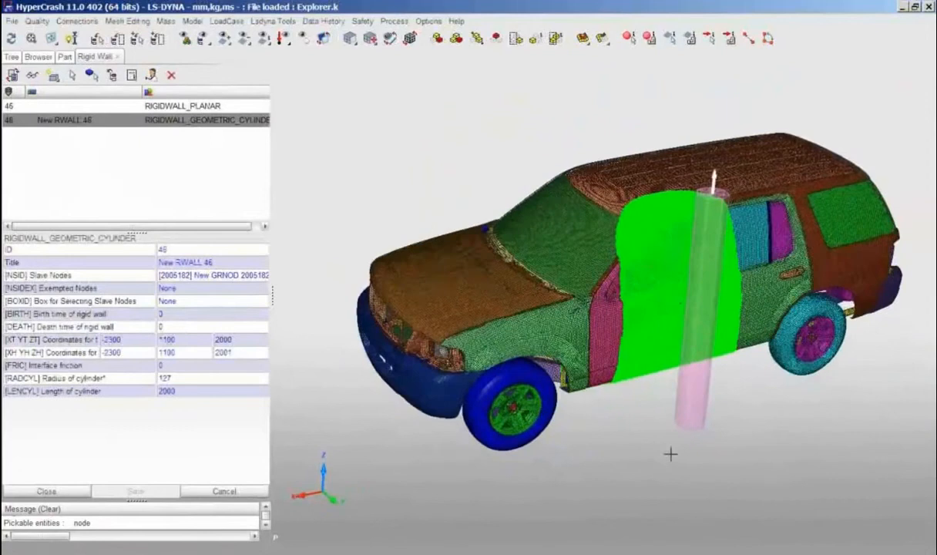
# Open the contact interface definitions, isolate tied contact 2000002 in the view and show its definition
pyautogui.click(227, 22)
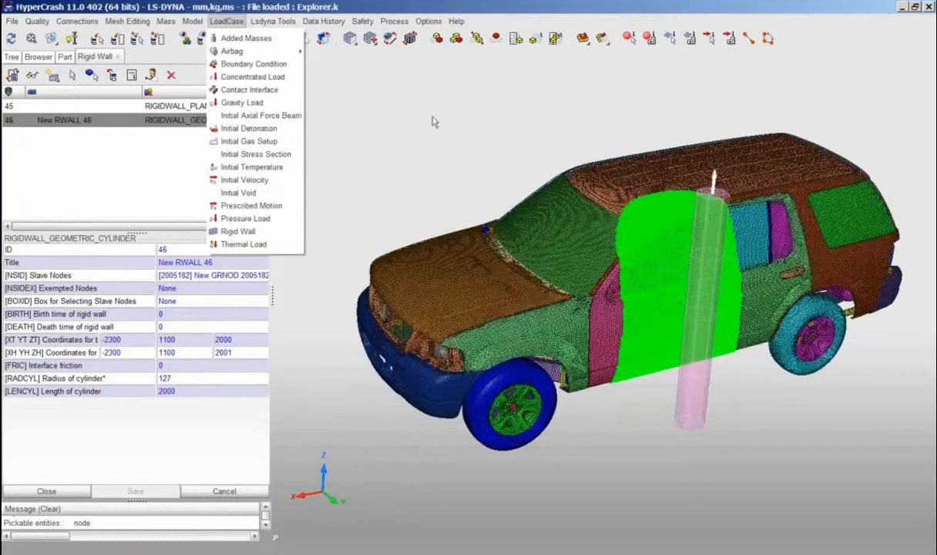
pyautogui.click(375, 201)
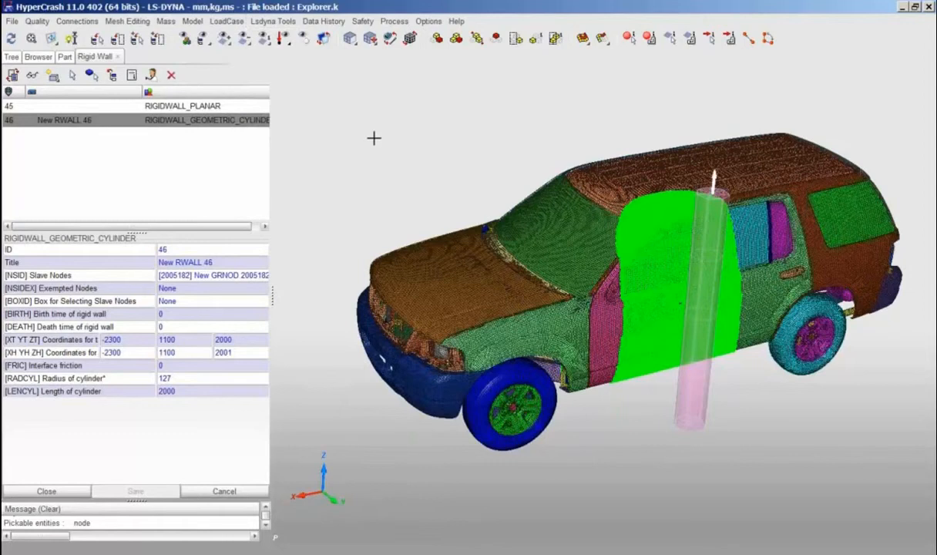
pyautogui.click(227, 22)
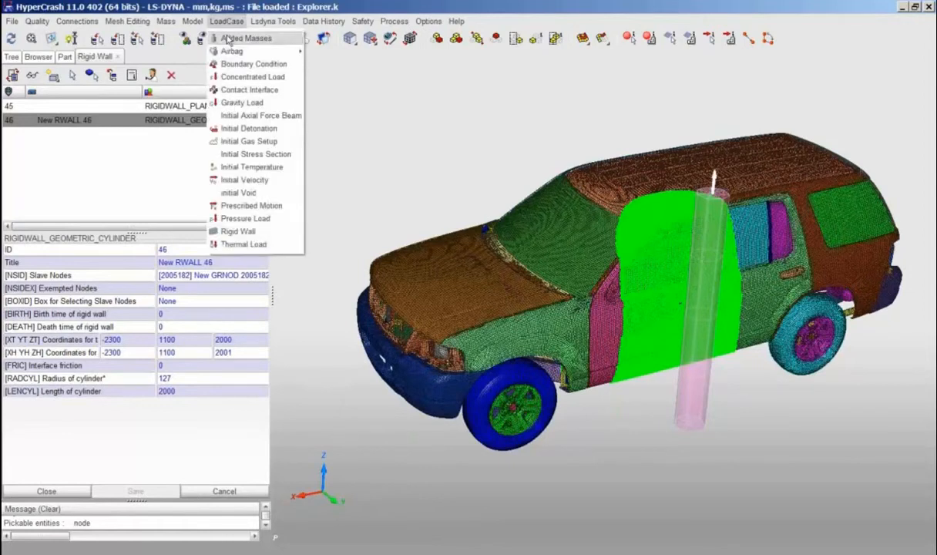
pyautogui.click(242, 90)
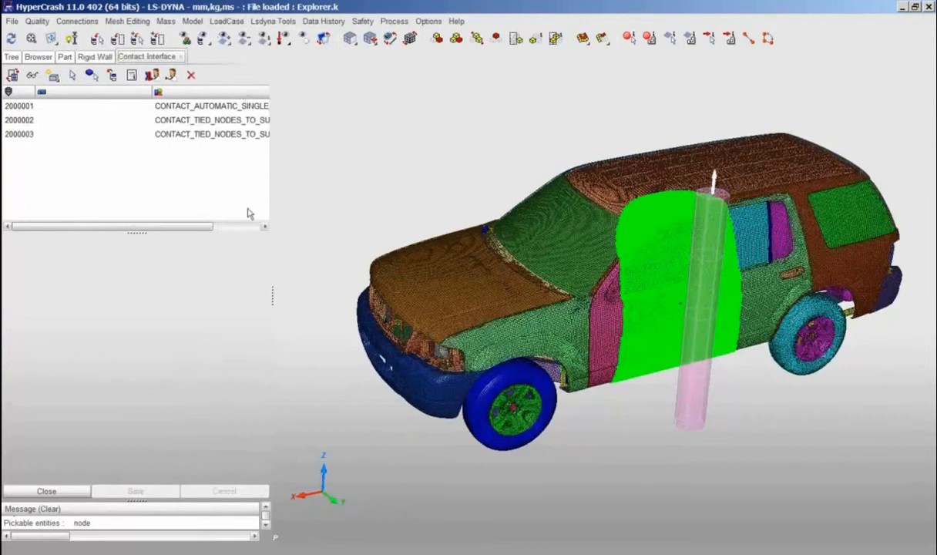
pyautogui.click(190, 121)
pyautogui.click(31, 75)
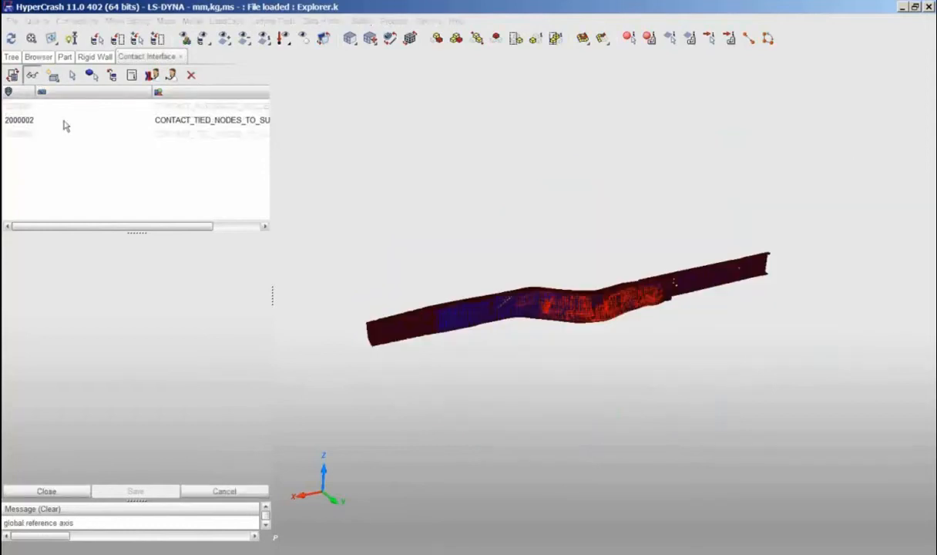
pyautogui.doubleClick(65, 125)
# Examine the frame rail surfaces and slave nodes of tied contact 2000002 up close from several angles
pyautogui.moveTo(684, 325); pyautogui.dragTo(623, 327)
pyautogui.scroll(7, 686, 310)
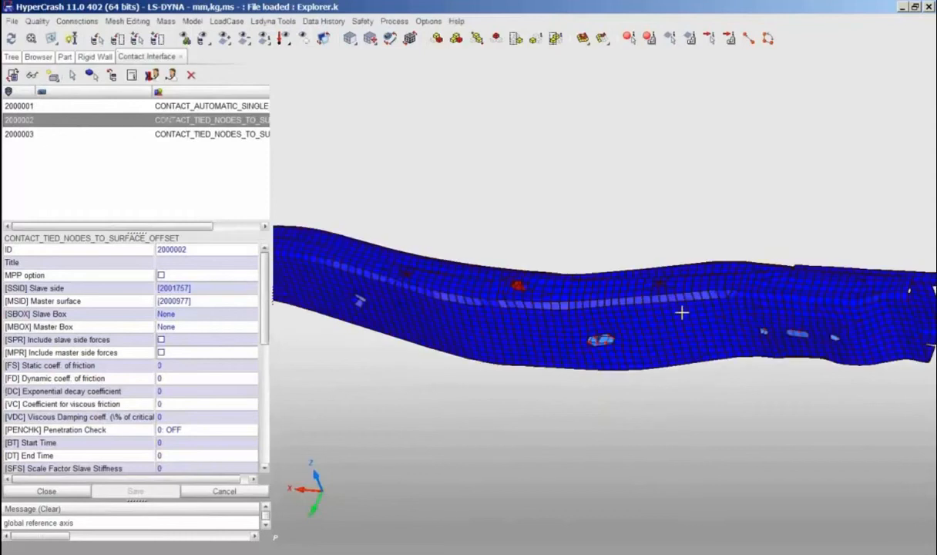
pyautogui.moveTo(682, 311); pyautogui.dragTo(661, 352)
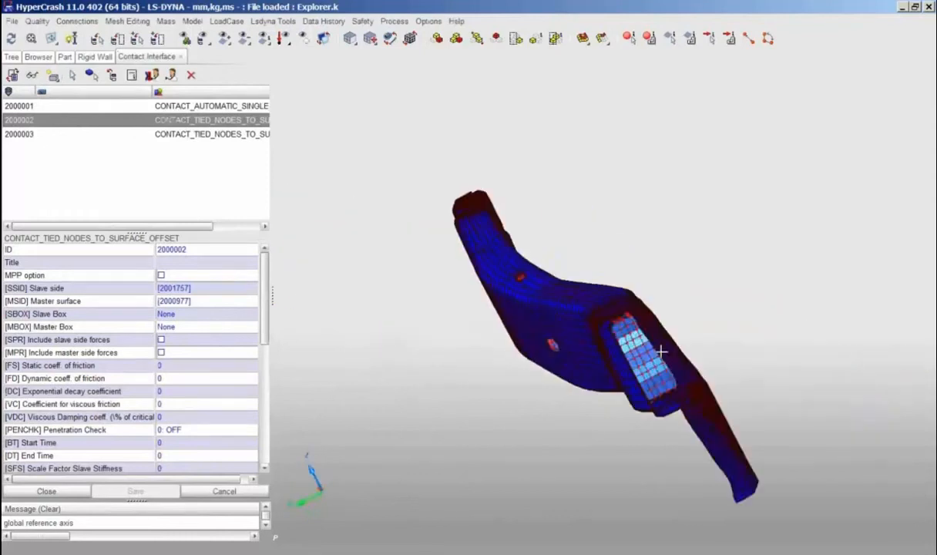
pyautogui.scroll(8, 661, 352)
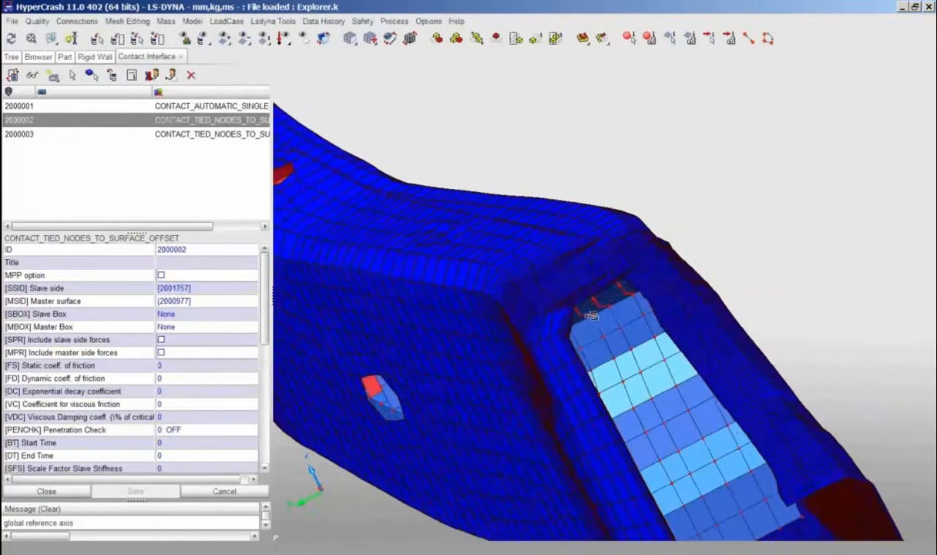
pyautogui.moveTo(592, 315); pyautogui.dragTo(691, 324)
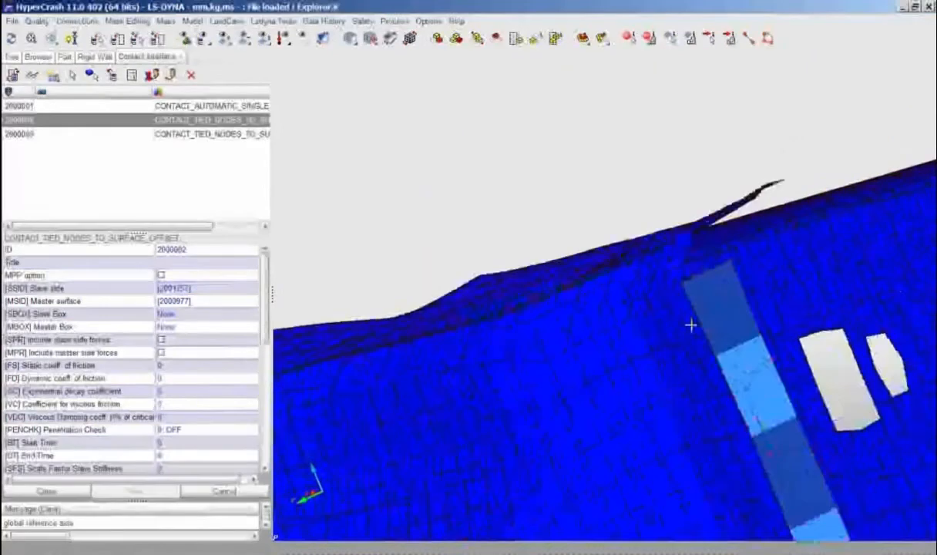
pyautogui.moveTo(713, 321); pyautogui.dragTo(590, 363, button='middle')
pyautogui.scroll(5, 621, 335)
pyautogui.scroll(-3, 628, 344)
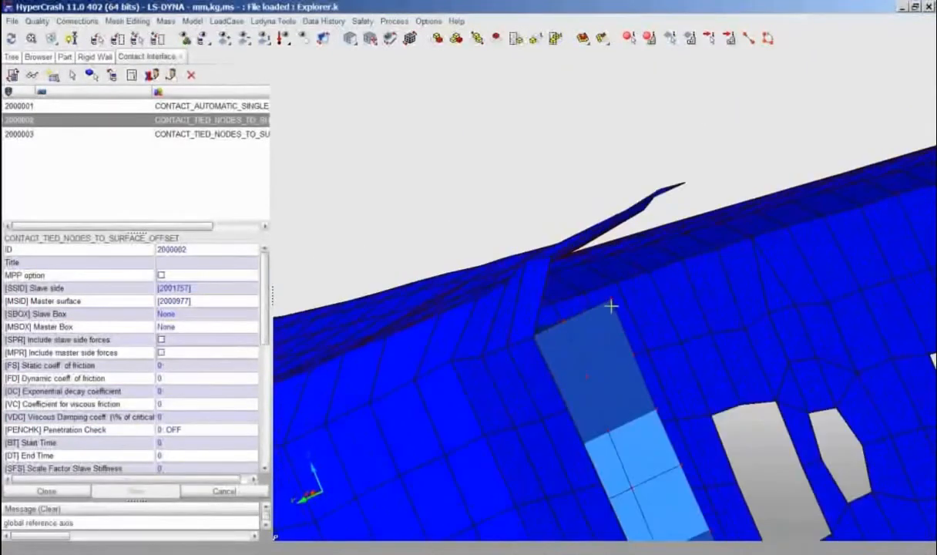
pyautogui.moveTo(610, 301); pyautogui.dragTo(648, 325)
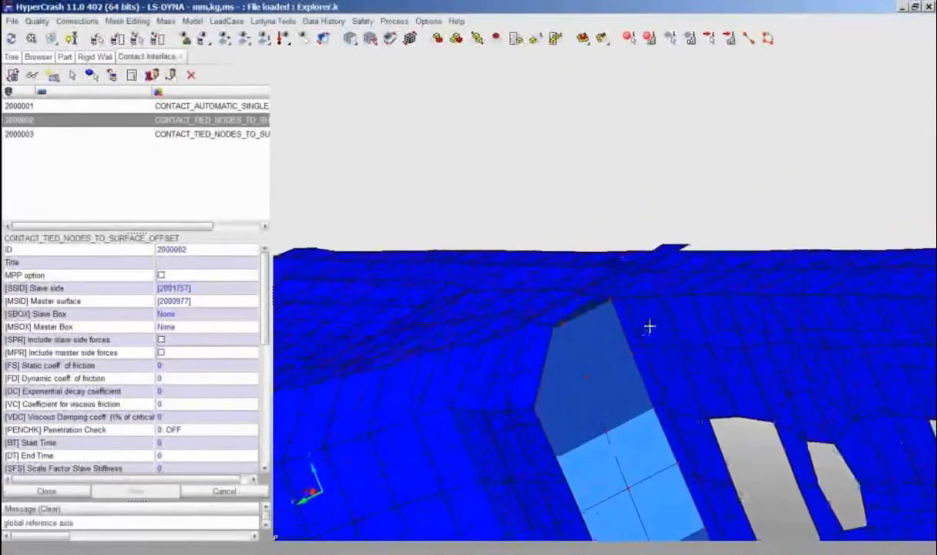
pyautogui.scroll(-6, 650, 326)
pyautogui.moveTo(659, 367); pyautogui.dragTo(429, 357)
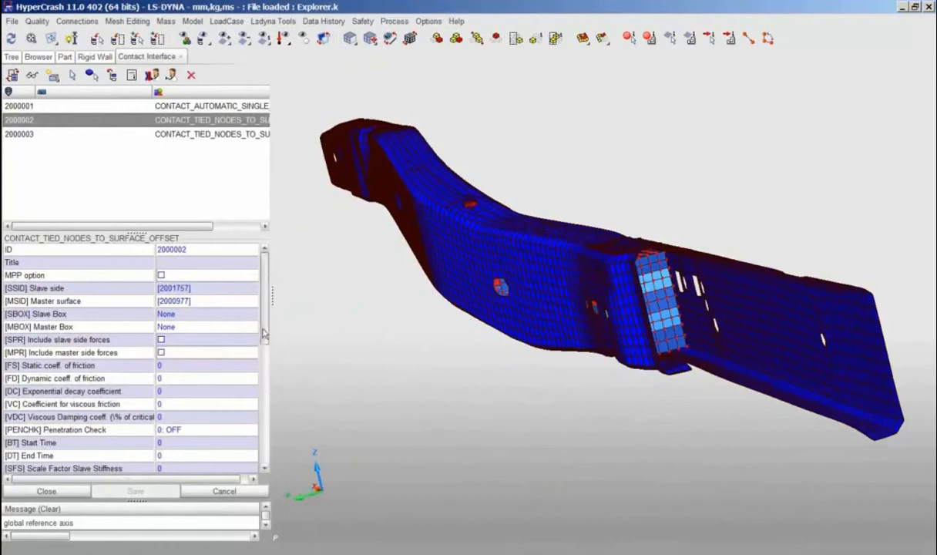
# Review the parameters of the CONTACT_TIED_NODES_TO_SURFACE_OFFSET definition, including its optional cards
pyautogui.moveTo(264, 333); pyautogui.dragTo(265, 338)
pyautogui.scroll(-5, 185, 324)
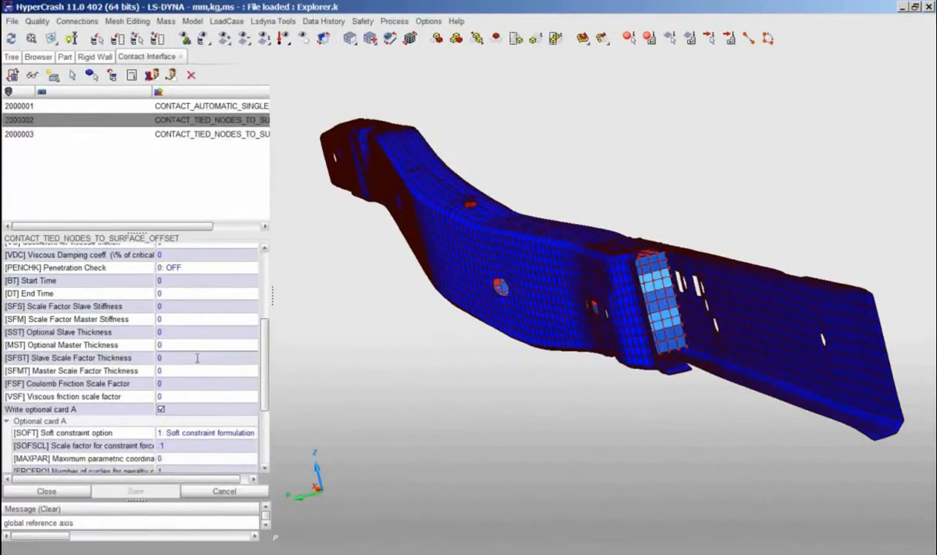
pyautogui.scroll(-3, 265, 427)
pyautogui.scroll(-1, 266, 427)
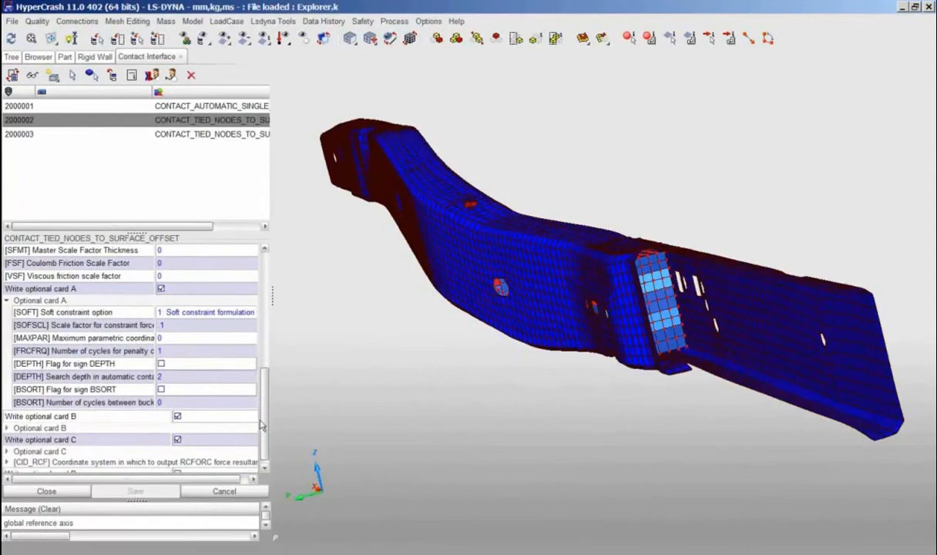
pyautogui.scroll(-1, 266, 435)
pyautogui.scroll(10, 266, 435)
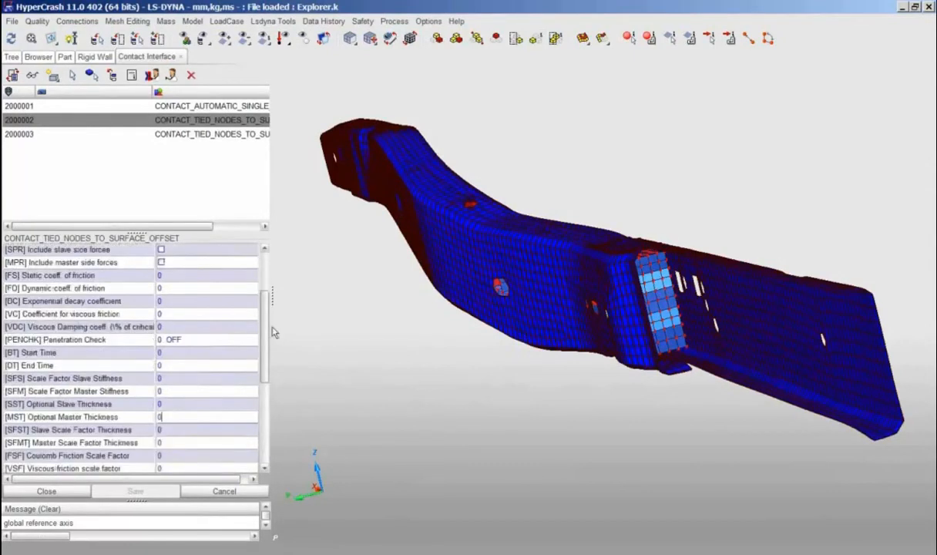
# Show the CONTACT_AUTOMATIC_SINGLE_SURFACE definition 2000001 and inspect its slave surface along the vehicle's side
pyautogui.click(206, 108)
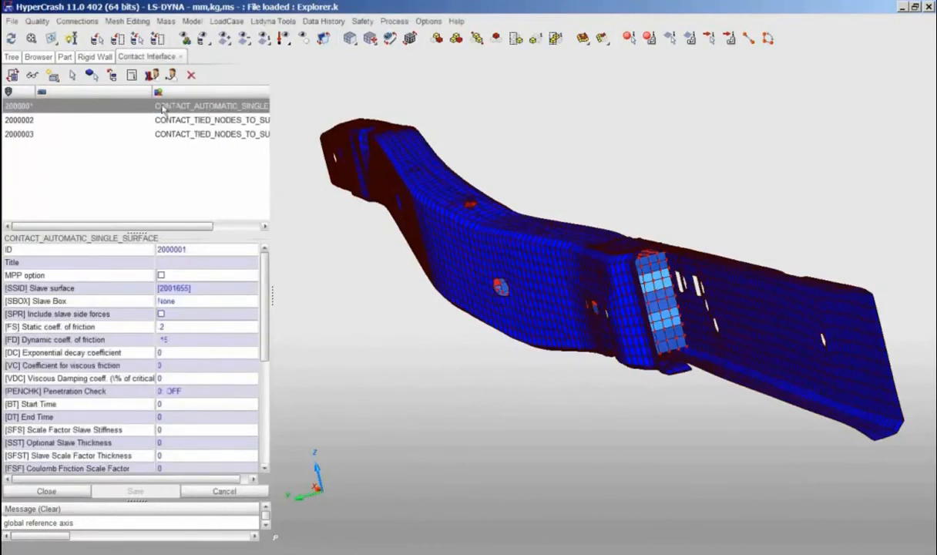
pyautogui.moveTo(177, 228); pyautogui.dragTo(107, 194)
pyautogui.click(33, 75)
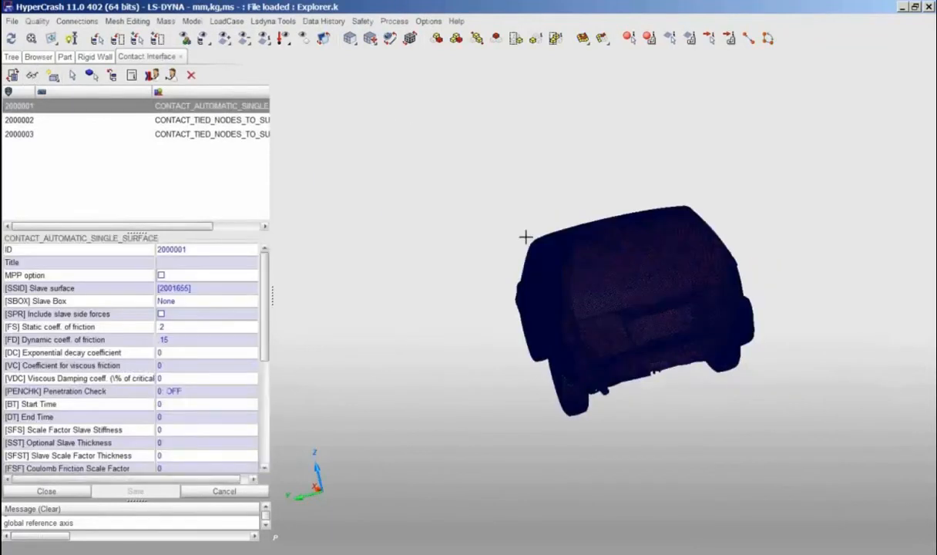
pyautogui.keyDown('ctrl'); pyautogui.moveTo(530, 248); pyautogui.dragTo(621, 275); pyautogui.keyUp('ctrl')
pyautogui.scroll(10, 621, 274)
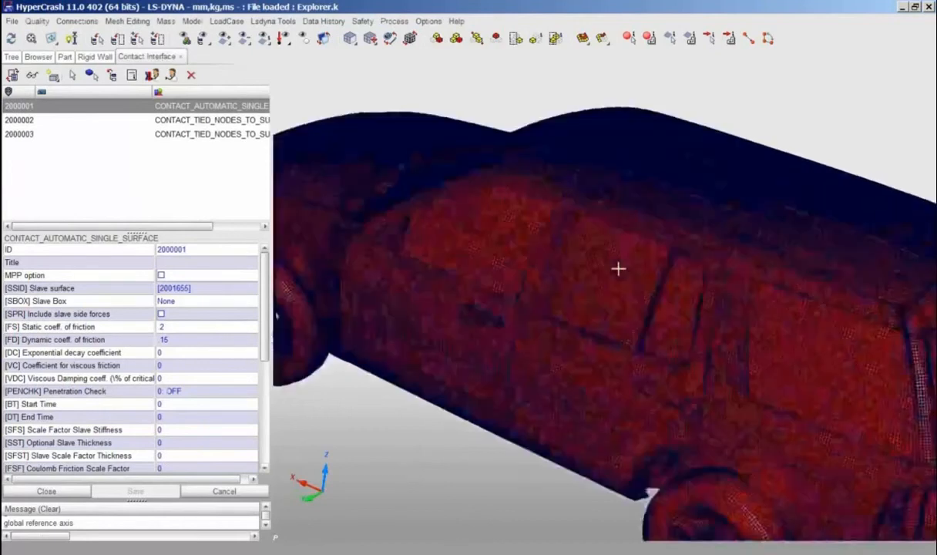
# Inspect the slave surface mesh from the doors to the front fender and review the CONTACT_AUTOMATIC_SINGLE_SURFACE parameters, including optional card A
pyautogui.scroll(-5, 618, 267)
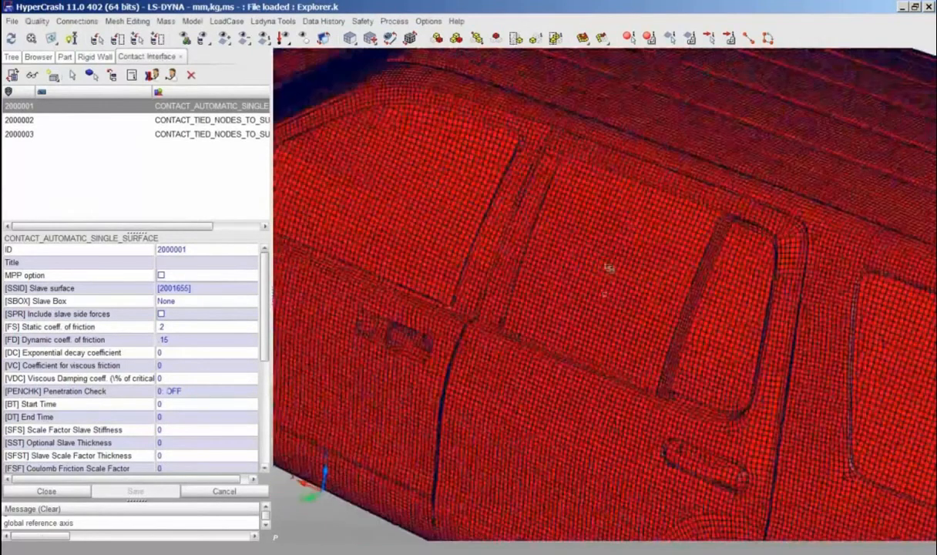
pyautogui.scroll(5, 592, 267)
pyautogui.keyDown('ctrl'); pyautogui.moveTo(540, 269); pyautogui.dragTo(496, 264); pyautogui.keyUp('ctrl')
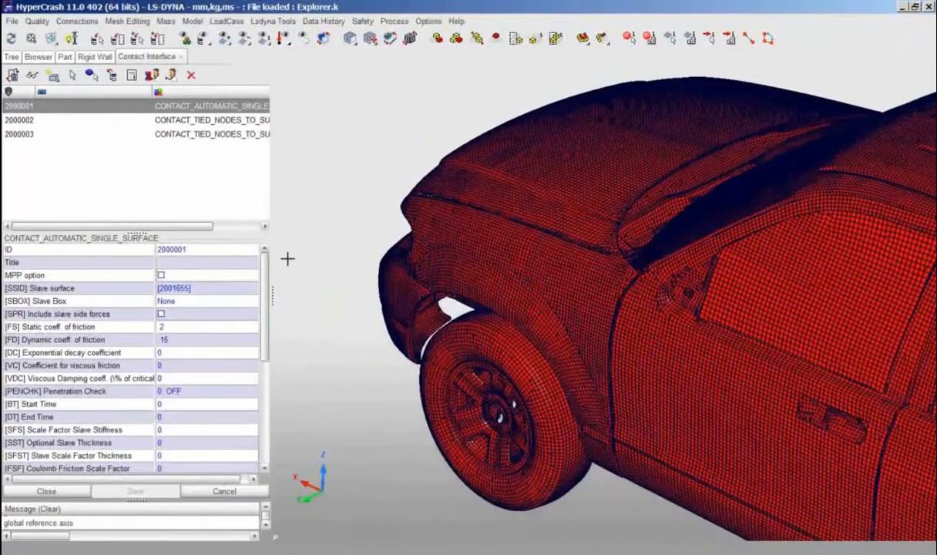
pyautogui.scroll(-3, 262, 308)
pyautogui.scroll(-1, 266, 324)
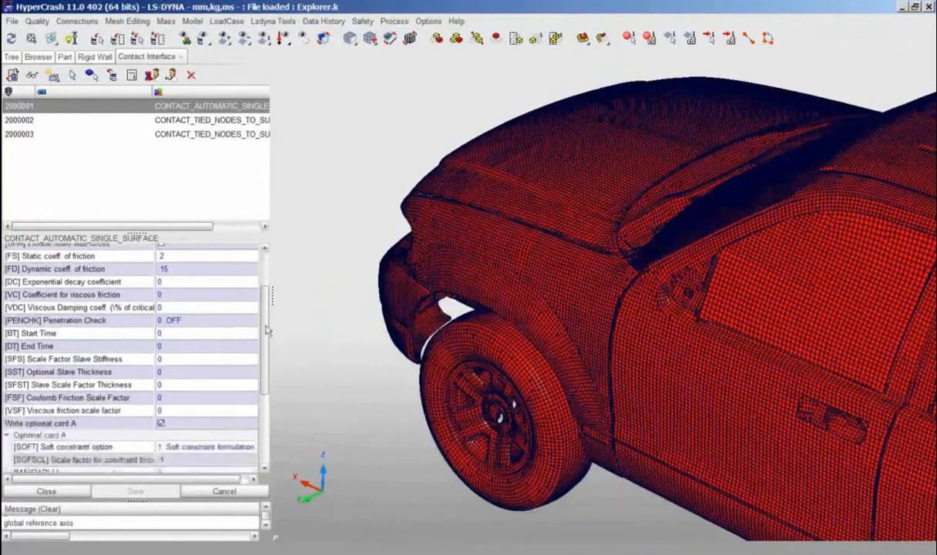
pyautogui.scroll(4, 266, 323)
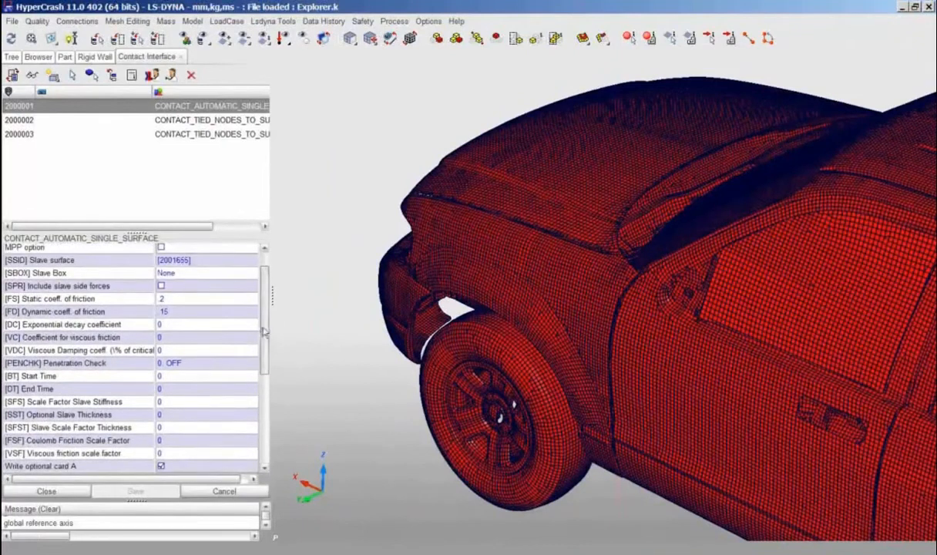
pyautogui.scroll(-8, 263, 401)
pyautogui.moveTo(278, 429); pyautogui.dragTo(263, 308)
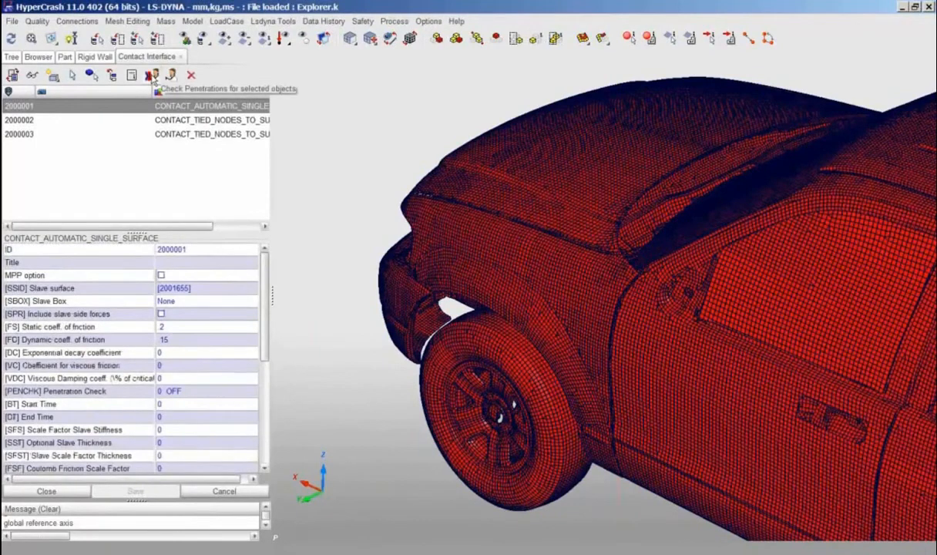
# Check penetrations for contact 2000001 and isolate the intersecting couple of parts 2000243 and 2000688
pyautogui.click(152, 75)
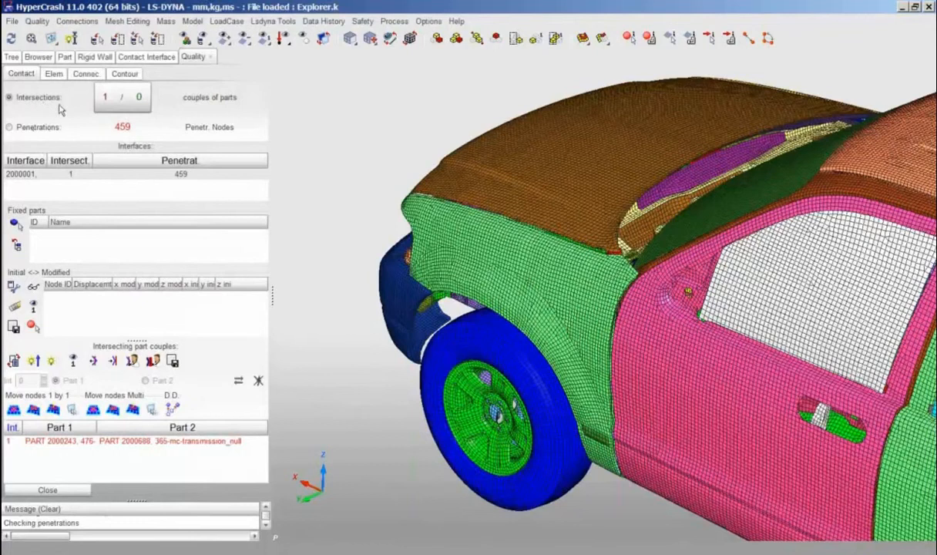
pyautogui.click(110, 104)
pyautogui.click(64, 445)
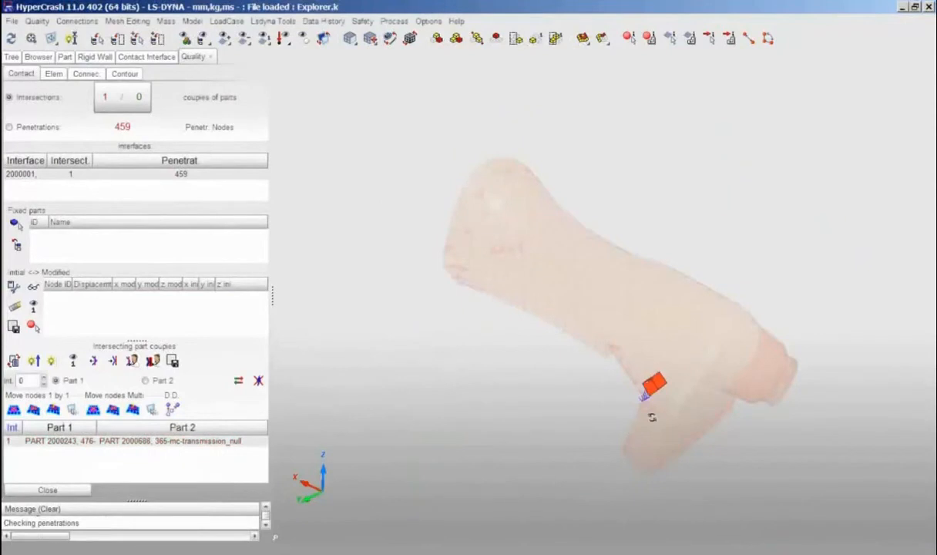
# Examine the intersecting elements of the transmission and the neighbouring bracket up close from below
pyautogui.moveTo(633, 433); pyautogui.dragTo(521, 247)
pyautogui.scroll(5, 518, 236)
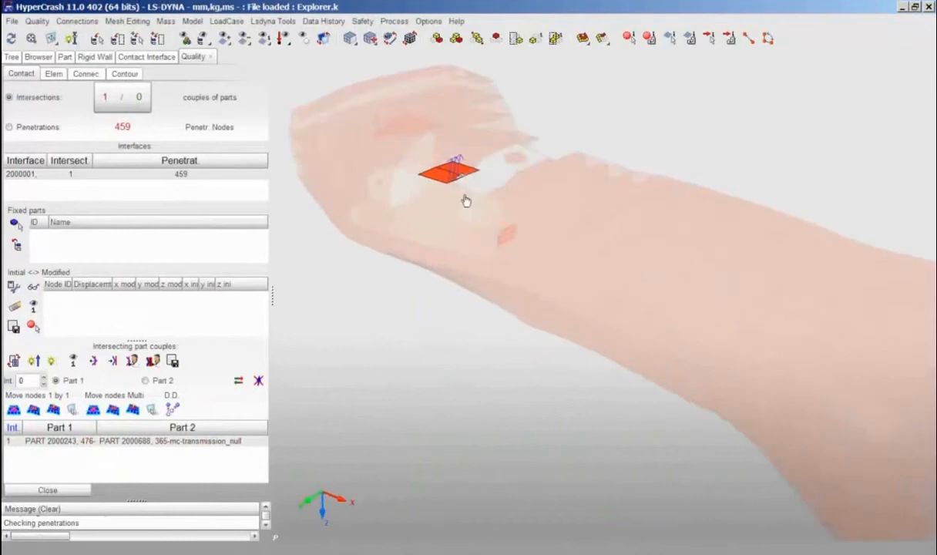
pyautogui.moveTo(466, 201); pyautogui.dragTo(603, 351, button='right')
pyautogui.scroll(8, 603, 351)
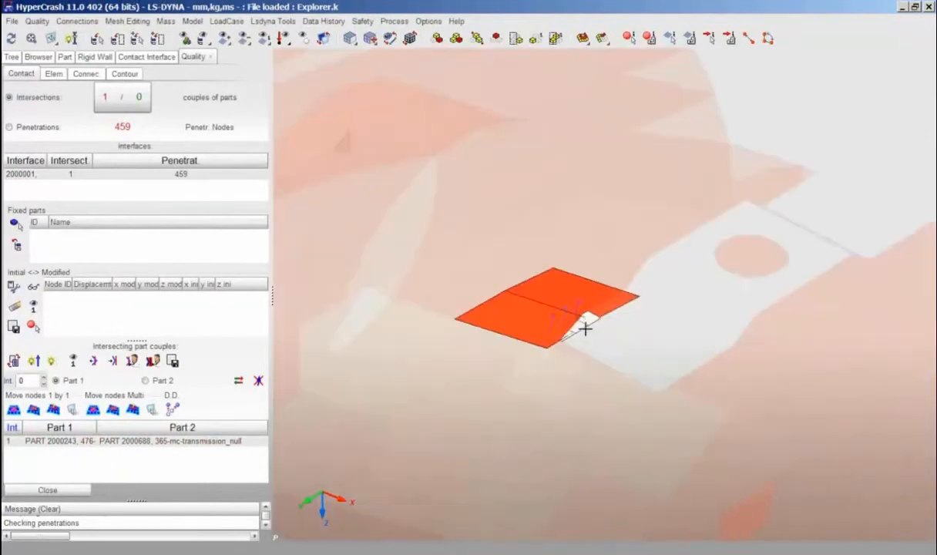
pyautogui.moveTo(614, 349); pyautogui.dragTo(588, 377)
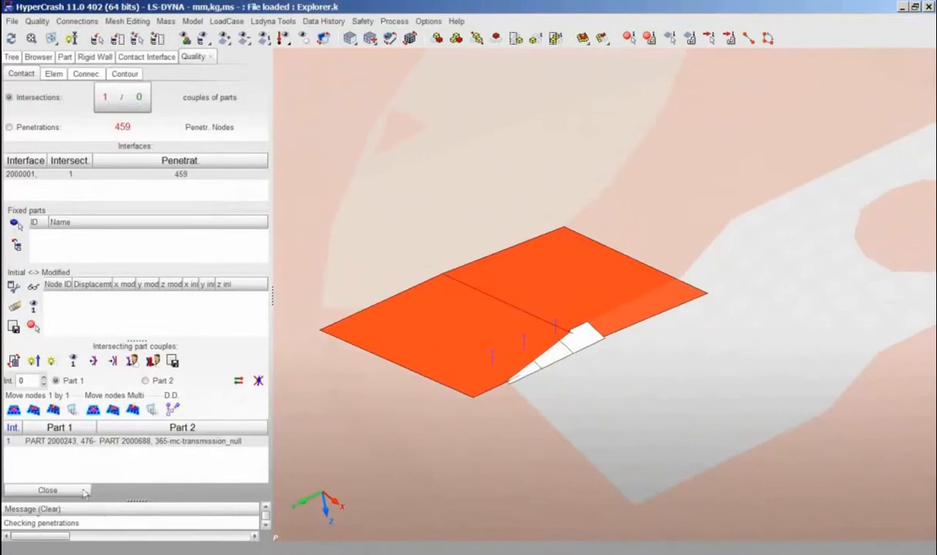
# Try to move a single node near the intersection by hand and discard the displacement
pyautogui.click(14, 410)
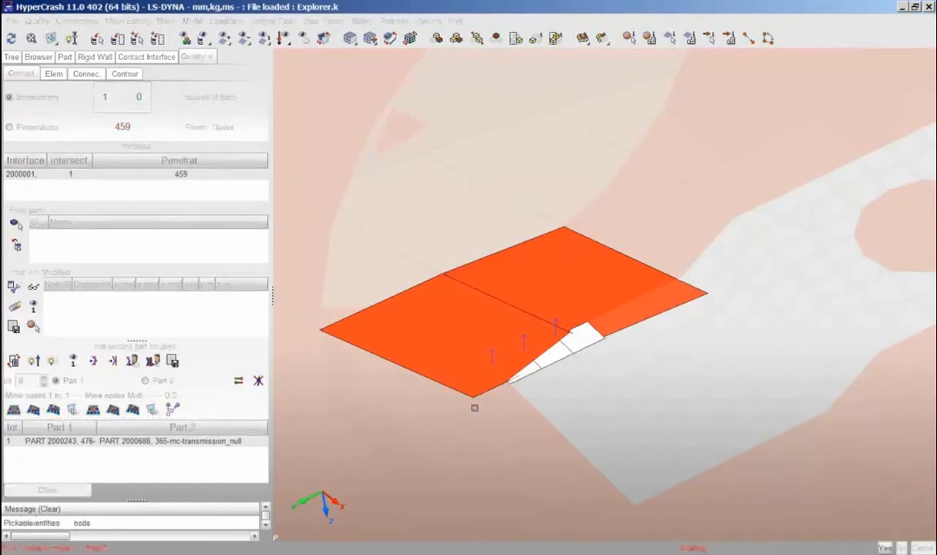
pyautogui.click(591, 330)
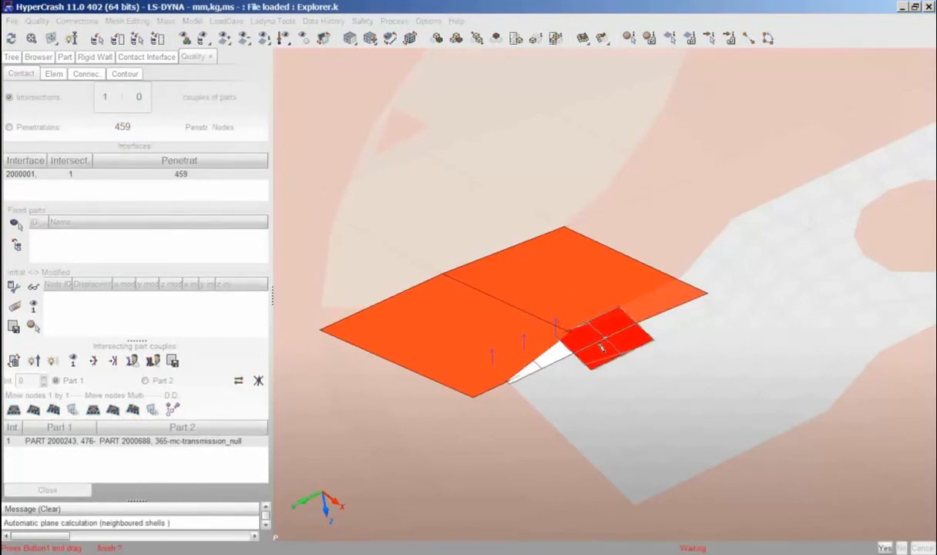
pyautogui.moveTo(590, 330)
pyautogui.mouseDown()
pyautogui.moveTo(607, 328)
pyautogui.moveTo(580, 330)
pyautogui.moveTo(607, 324)
pyautogui.moveTo(599, 331)
pyautogui.moveTo(611, 331)
pyautogui.moveTo(595, 328)
pyautogui.moveTo(623, 333)
pyautogui.moveTo(607, 324)
pyautogui.moveTo(609, 333)
pyautogui.mouseUp()
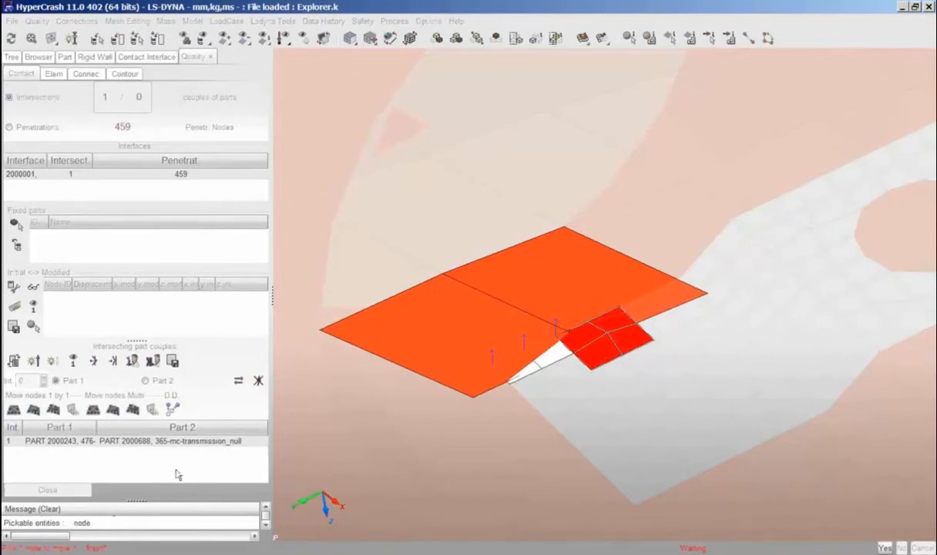
pyautogui.press('y')
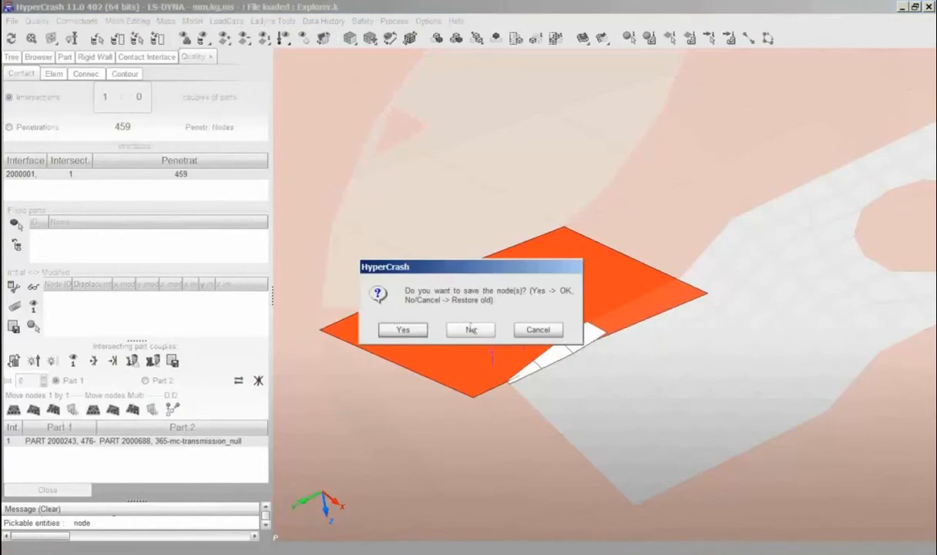
pyautogui.click(471, 329)
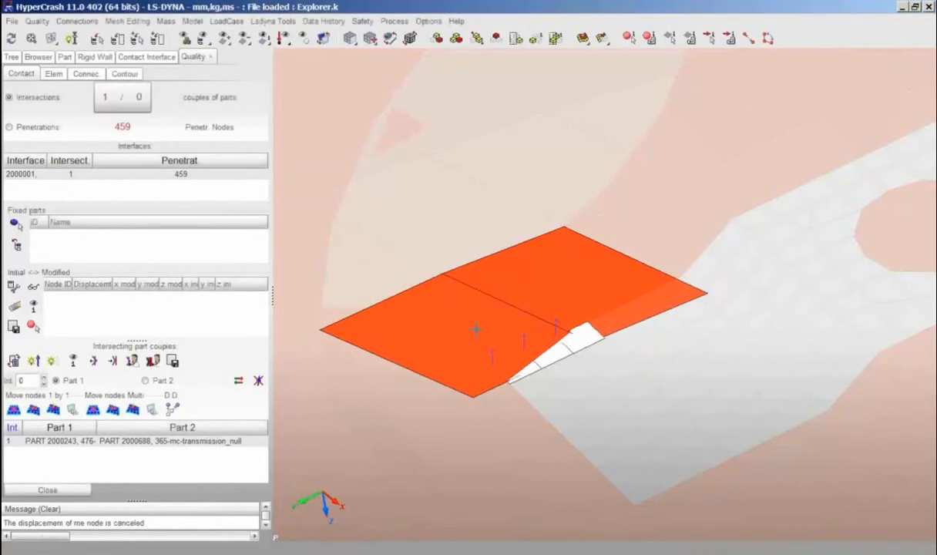
# Remove the intersection between the two parts automatically and inspect the bracket corner against the transmission surface
pyautogui.click(93, 363)
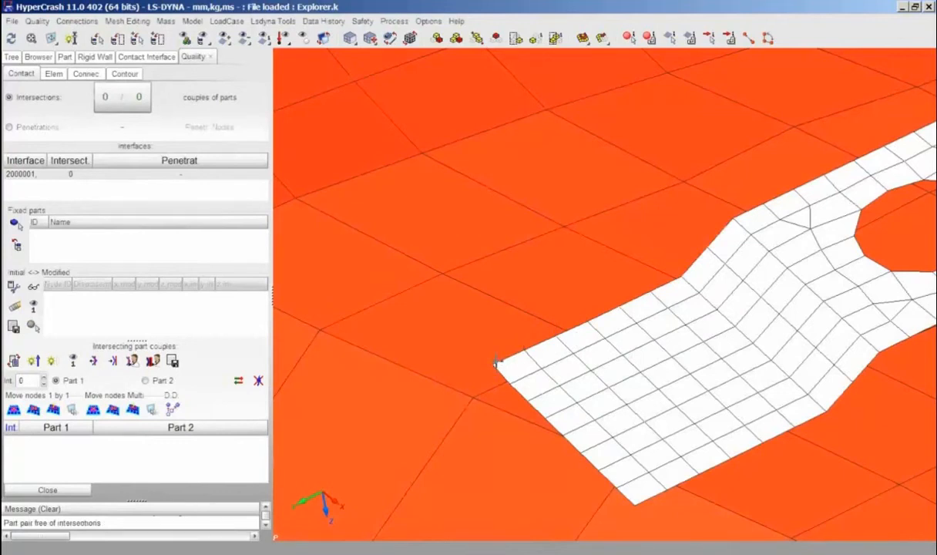
pyautogui.moveTo(531, 377); pyautogui.dragTo(582, 343, button='middle')
pyautogui.scroll(-3, 575, 364)
pyautogui.scroll(-2, 575, 365)
pyautogui.scroll(3, 607, 323)
pyautogui.scroll(3, 615, 336)
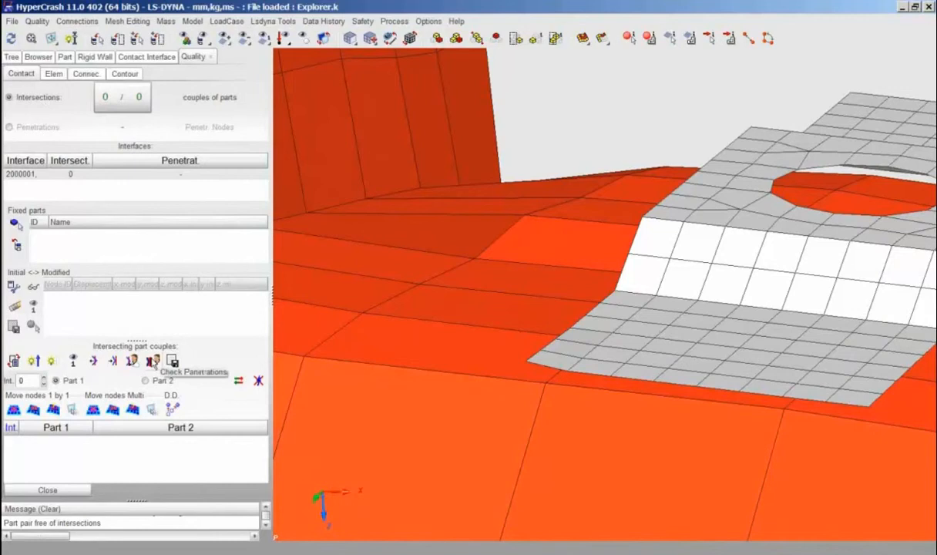
# Check the contact for penetrations and isolate the elements around penetrating node 2575102
pyautogui.click(152, 361)
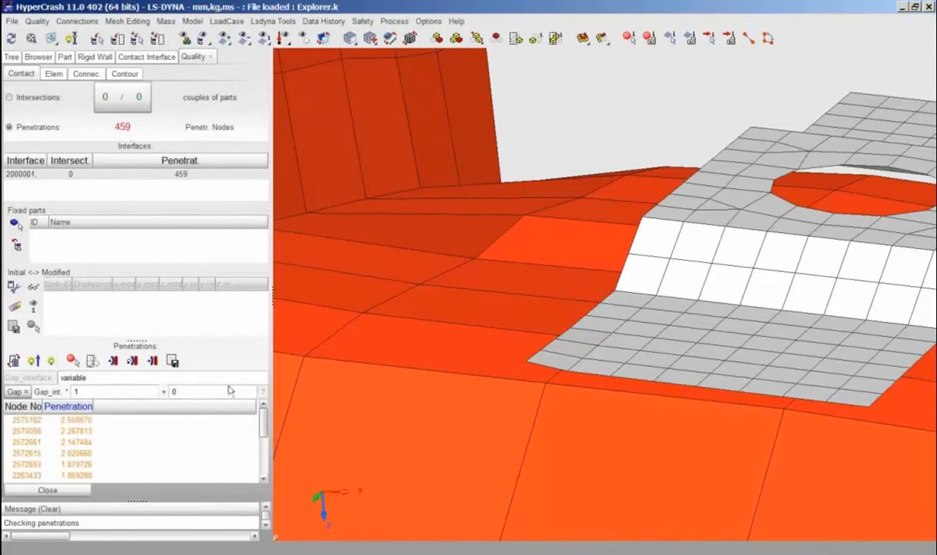
pyautogui.click(82, 420)
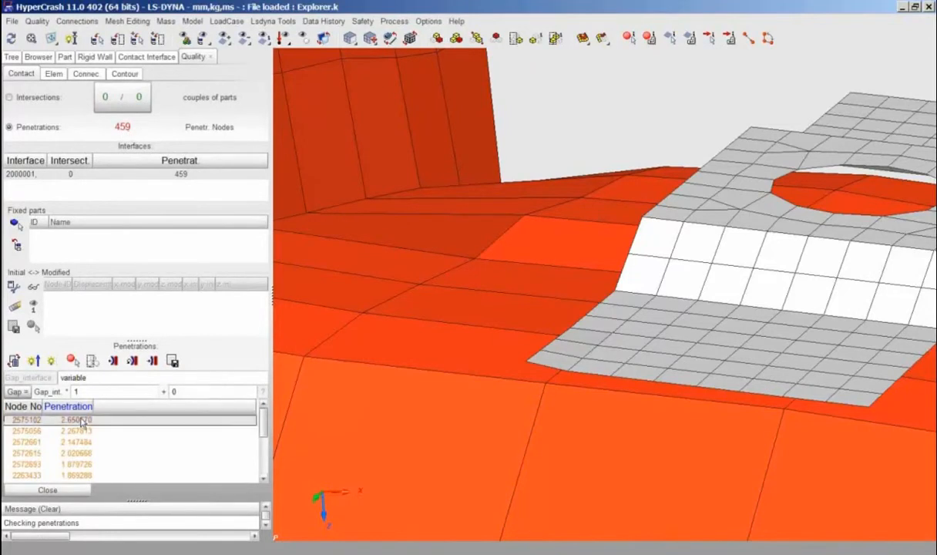
pyautogui.click(51, 361)
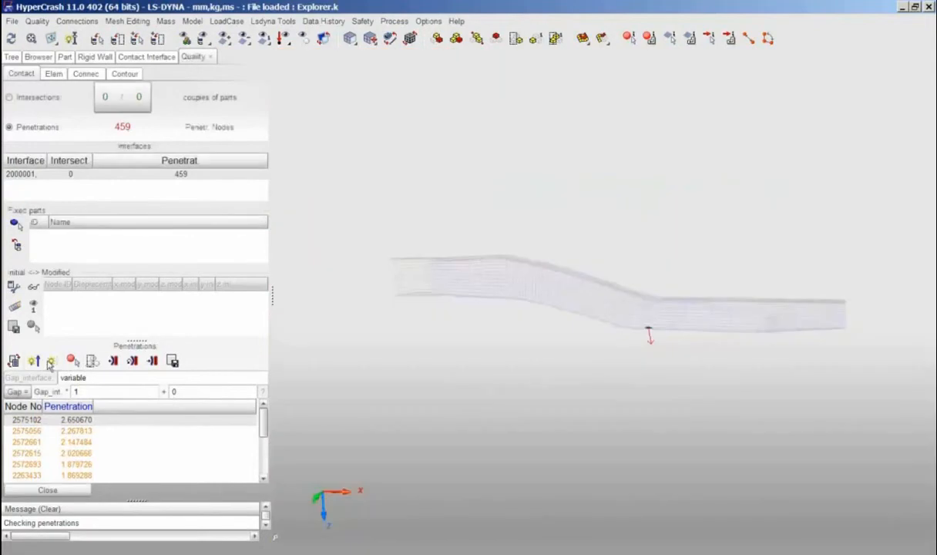
# Examine the elements around penetrating node 2575102 on the frame rail up close from several angles
pyautogui.moveTo(626, 366); pyautogui.dragTo(626, 227)
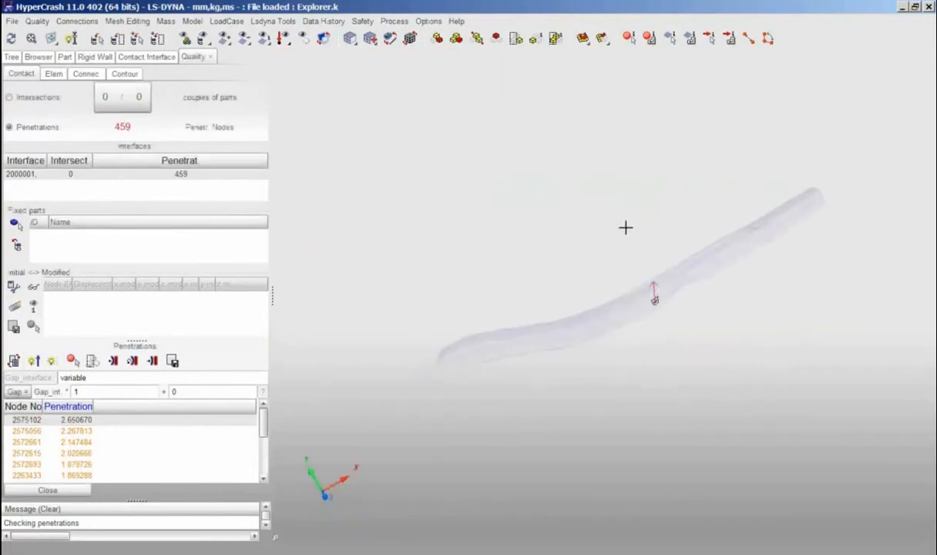
pyautogui.scroll(5, 665, 335)
pyautogui.moveTo(717, 351); pyautogui.dragTo(623, 398, button='right')
pyautogui.scroll(4, 626, 387)
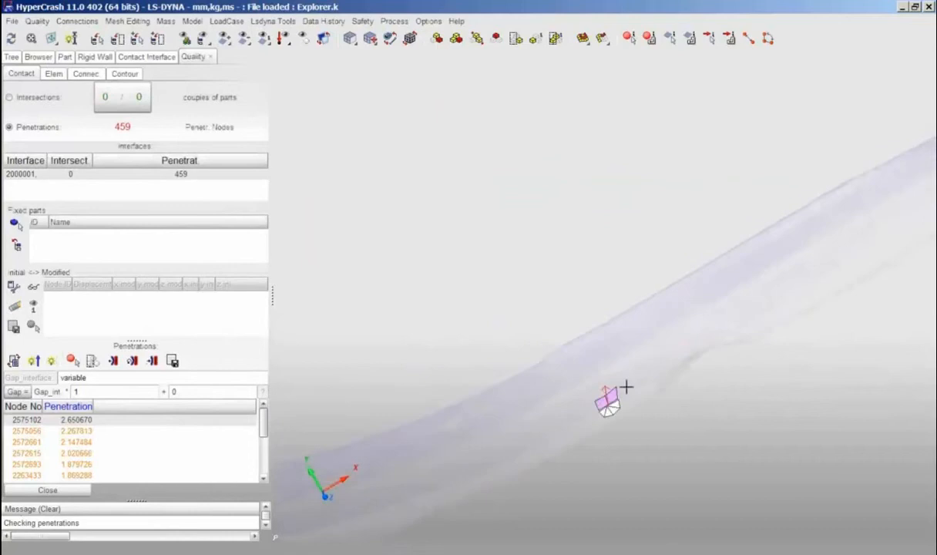
pyautogui.scroll(2, 625, 387)
pyautogui.moveTo(617, 484); pyautogui.dragTo(613, 384, button='right')
pyautogui.scroll(4, 613, 384)
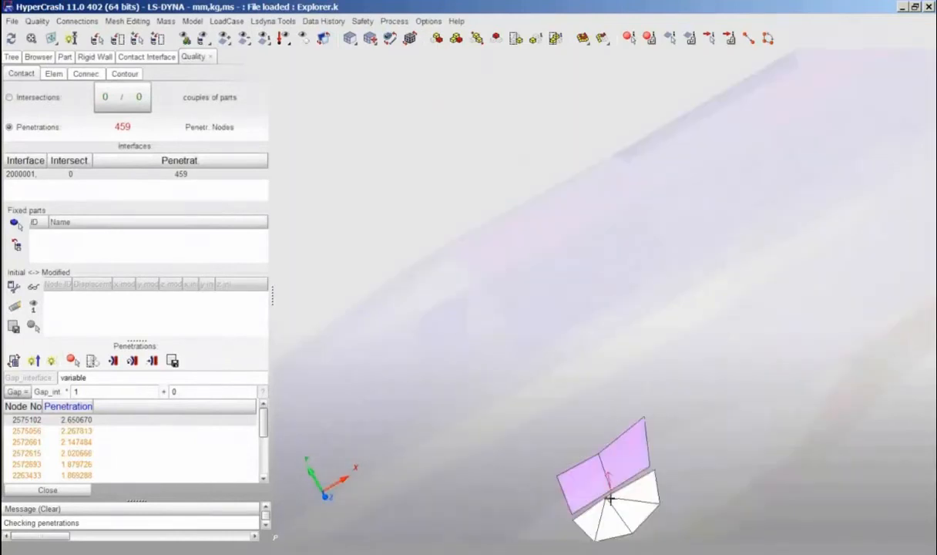
pyautogui.moveTo(628, 518)
pyautogui.mouseDown()
pyautogui.moveTo(740, 396)
pyautogui.moveTo(669, 435)
pyautogui.moveTo(630, 405)
pyautogui.mouseUp()
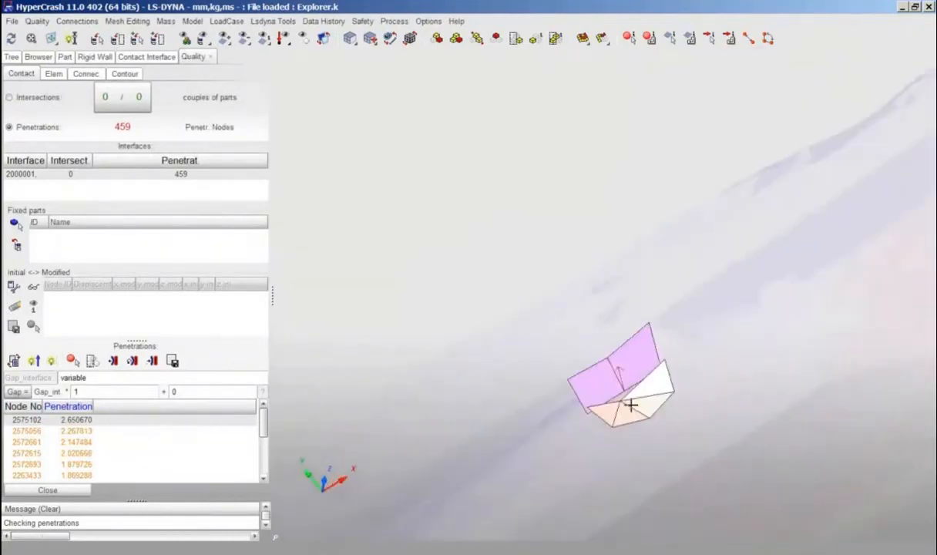
pyautogui.scroll(3, 630, 404)
pyautogui.moveTo(653, 452); pyautogui.dragTo(575, 384, button='right')
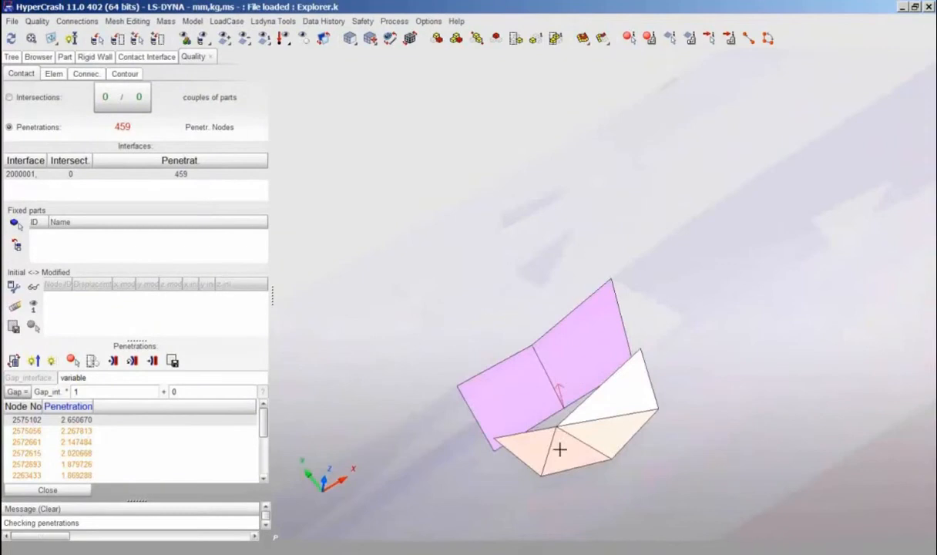
pyautogui.moveTo(559, 450); pyautogui.dragTo(591, 431)
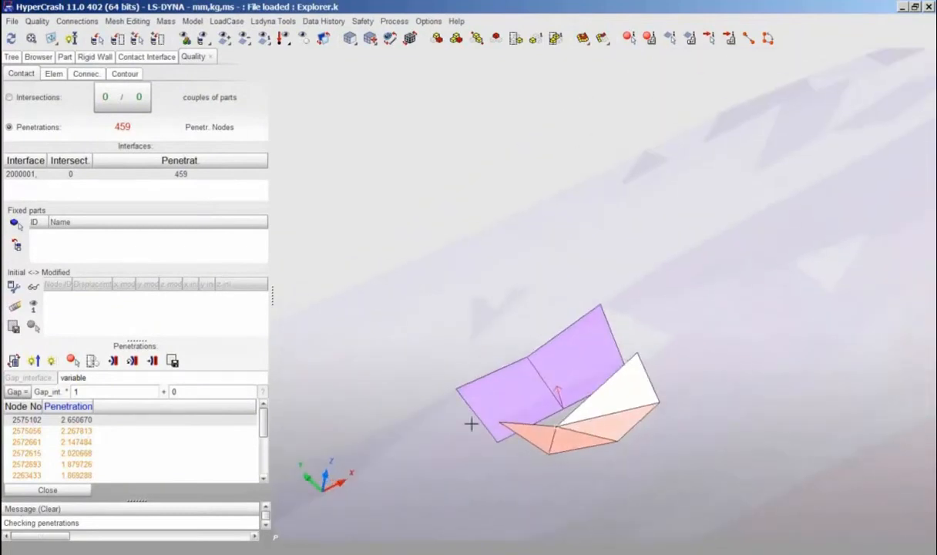
# Depenetrate node 2575102, select all remaining penetrating nodes and depenetrate them automatically
pyautogui.click(113, 362)
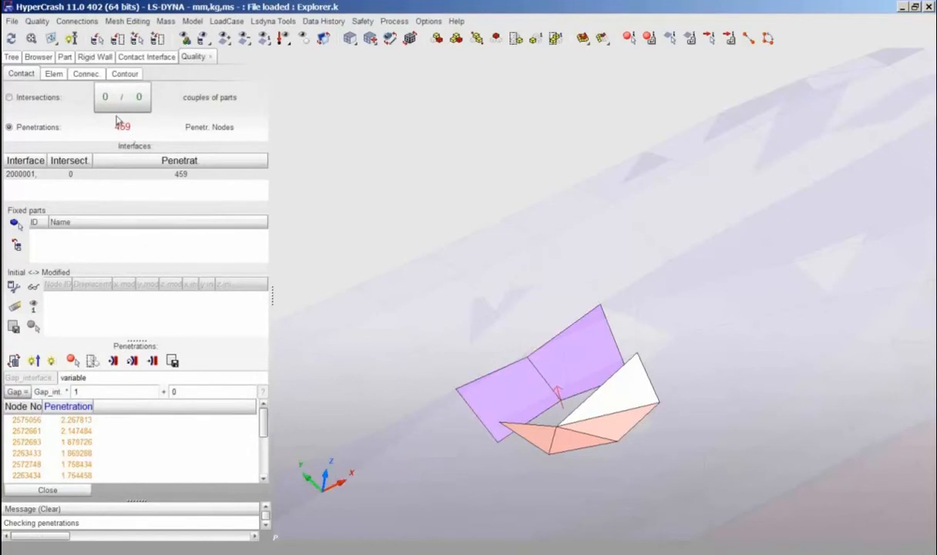
pyautogui.click(77, 420)
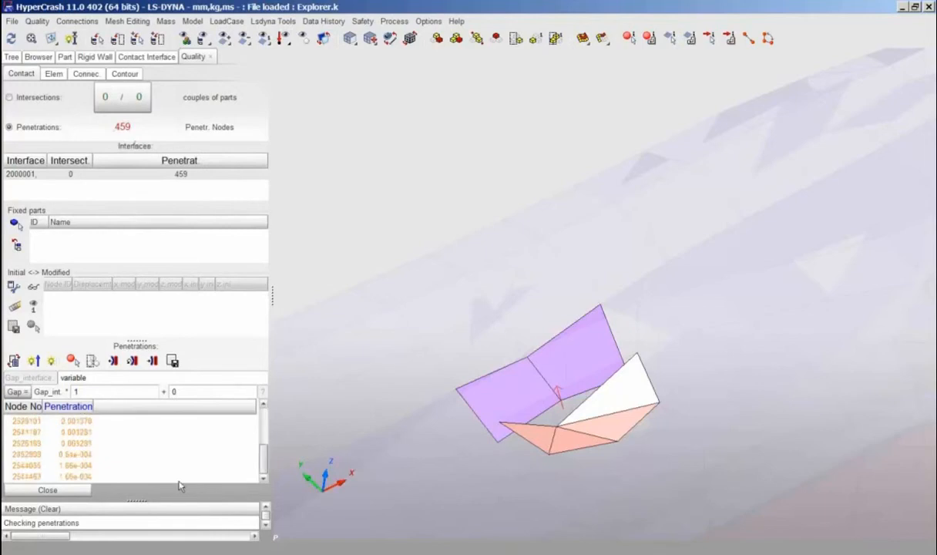
pyautogui.press('End')
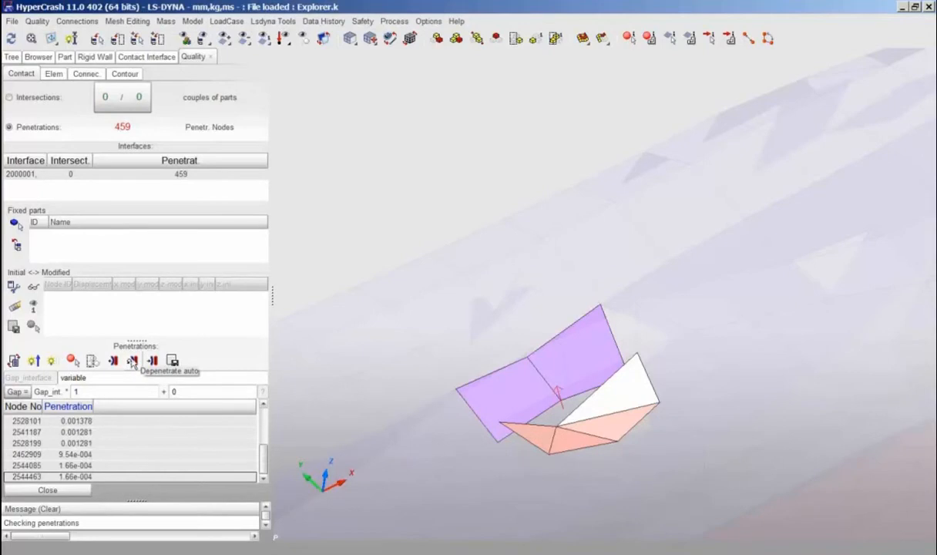
pyautogui.click(132, 361)
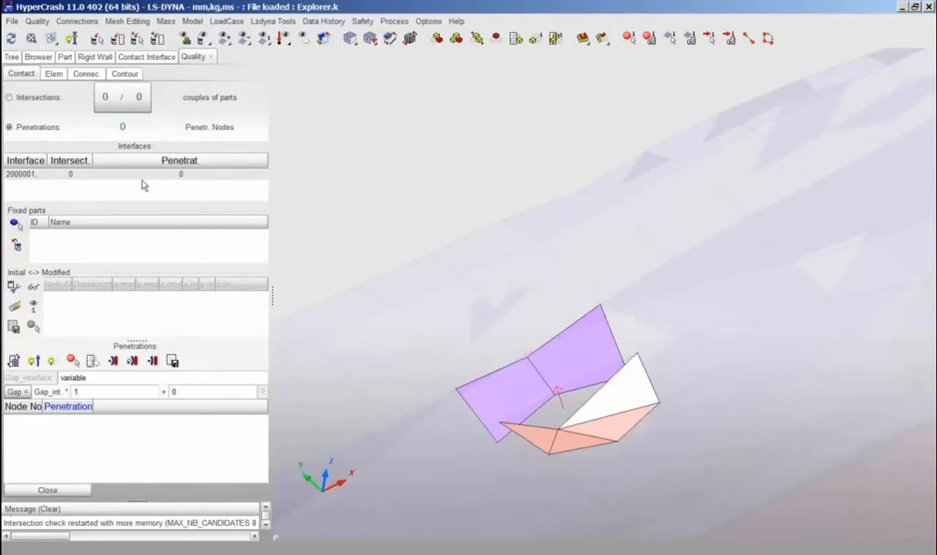
# Close the contact quality check and display the complete vehicle model again
pyautogui.click(71, 490)
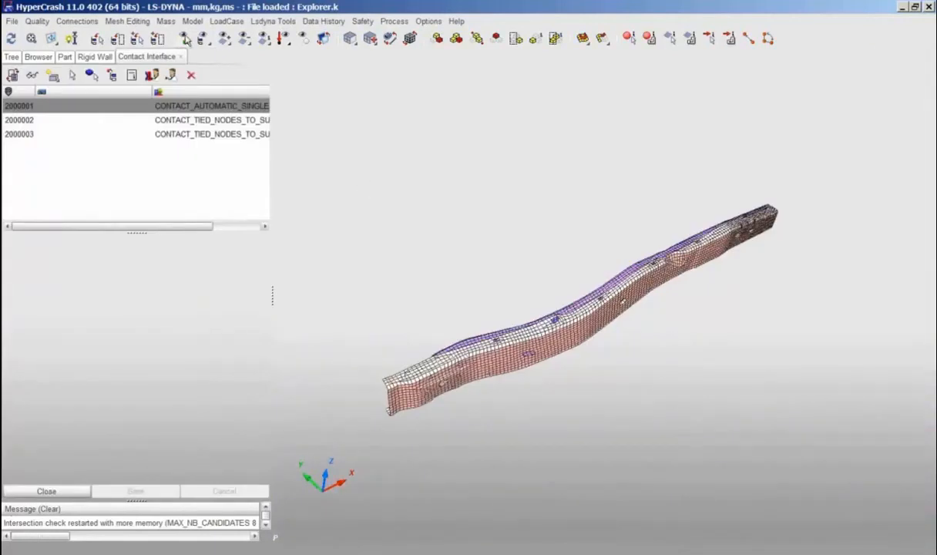
pyautogui.click(185, 38)
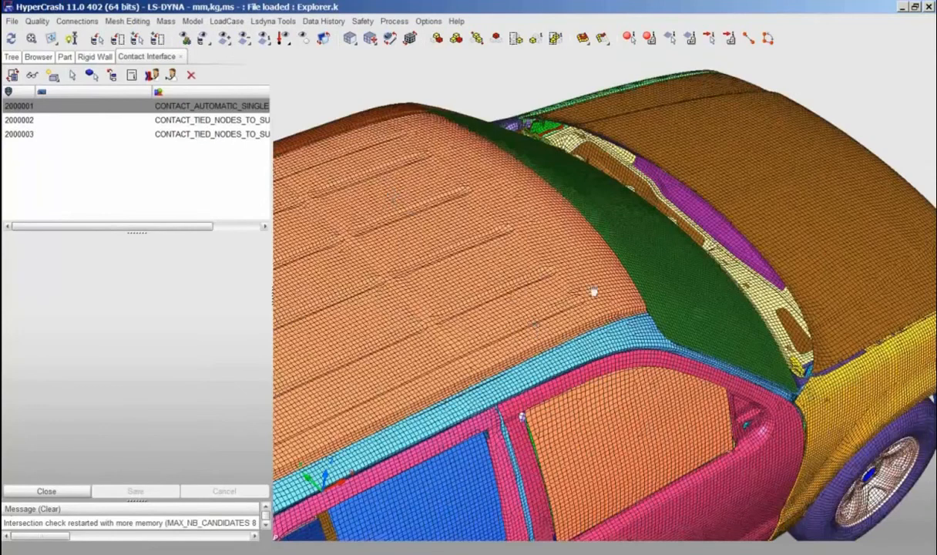
pyautogui.scroll(-5, 593, 291)
pyautogui.moveTo(601, 296); pyautogui.dragTo(562, 318, button='middle')
pyautogui.scroll(2, 594, 285)
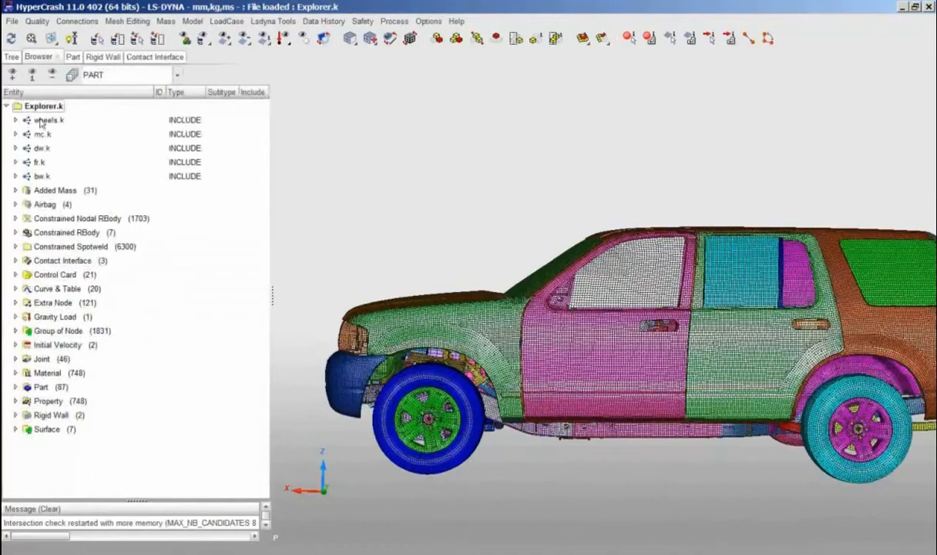
# Look into the wheels.k and mc.k includes, and isolate wheels.k with the rest of the vehicle transparent
pyautogui.click(15, 120)
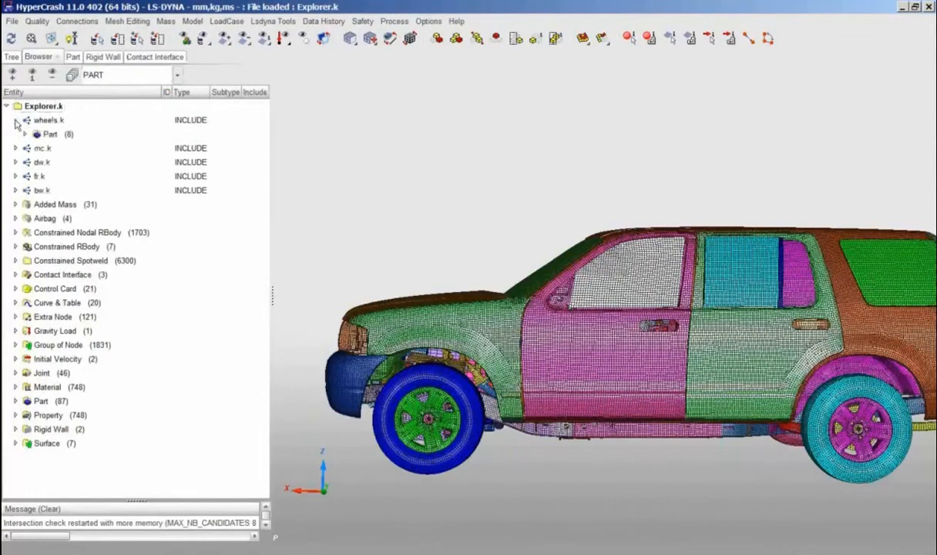
pyautogui.click(16, 120)
pyautogui.click(16, 135)
pyautogui.click(15, 134)
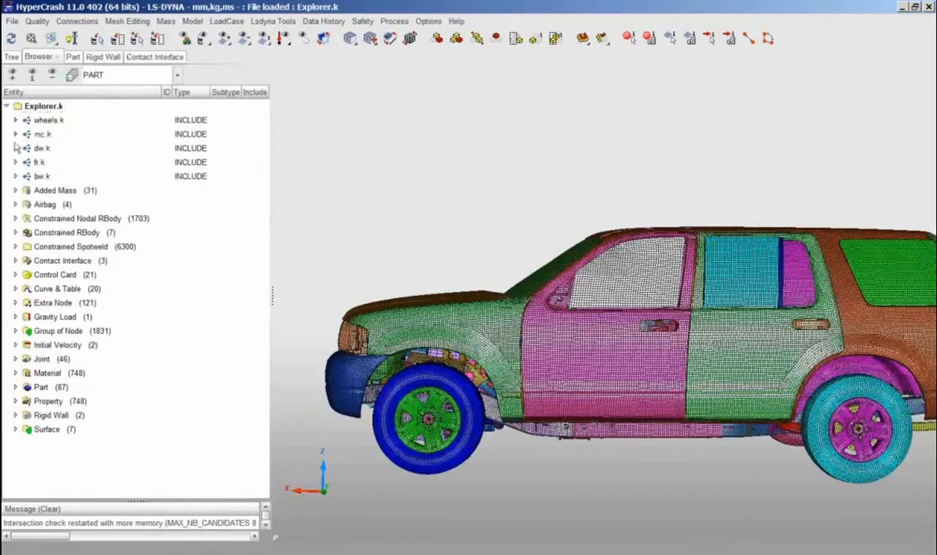
pyautogui.click(52, 123)
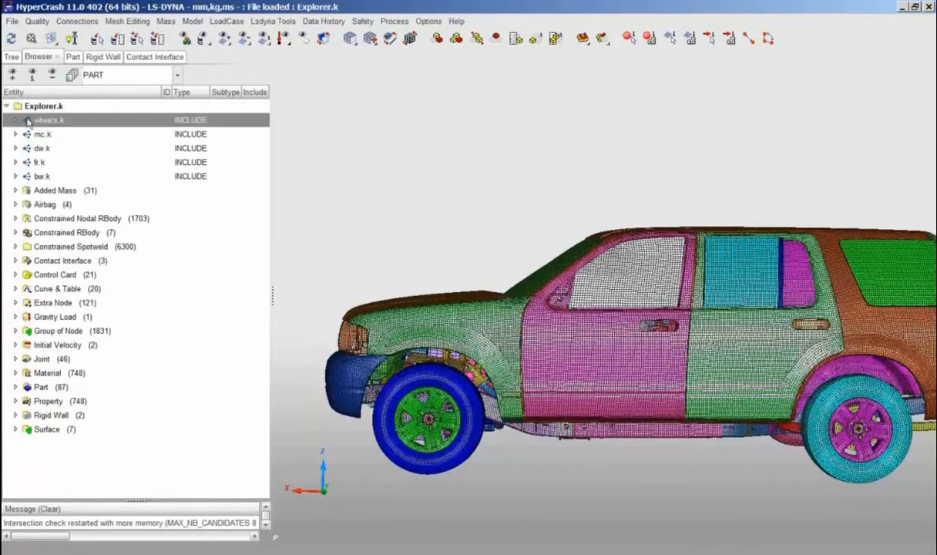
pyautogui.rightClick(51, 121)
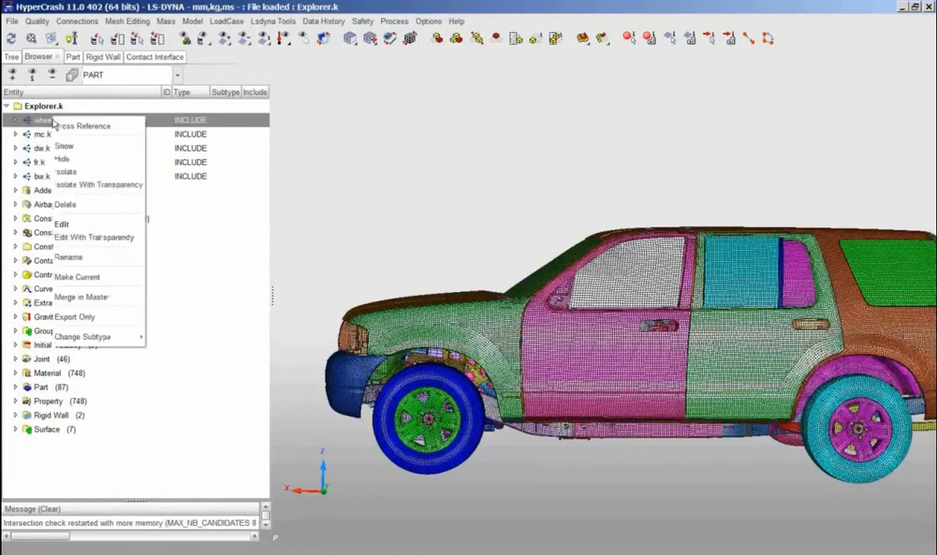
pyautogui.click(101, 184)
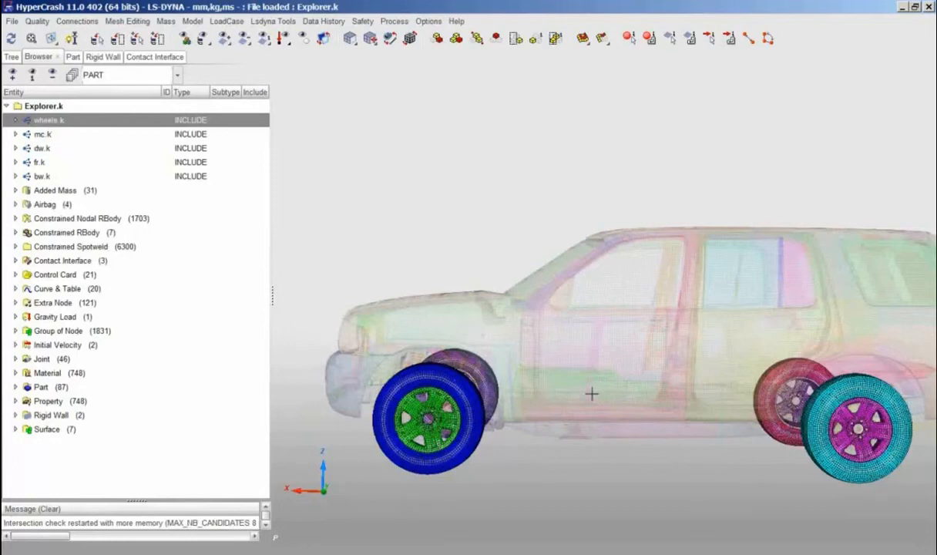
# Examine the isolated wheels within the transparent vehicle from several angles, including the XZ side view and the front wheel up close
pyautogui.moveTo(678, 382); pyautogui.dragTo(644, 369, button='middle')
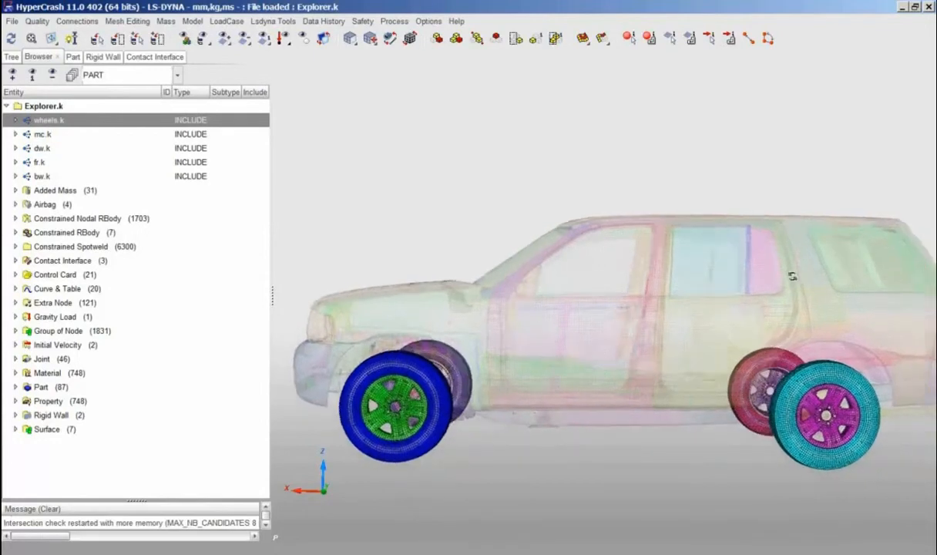
pyautogui.moveTo(793, 275); pyautogui.dragTo(778, 281)
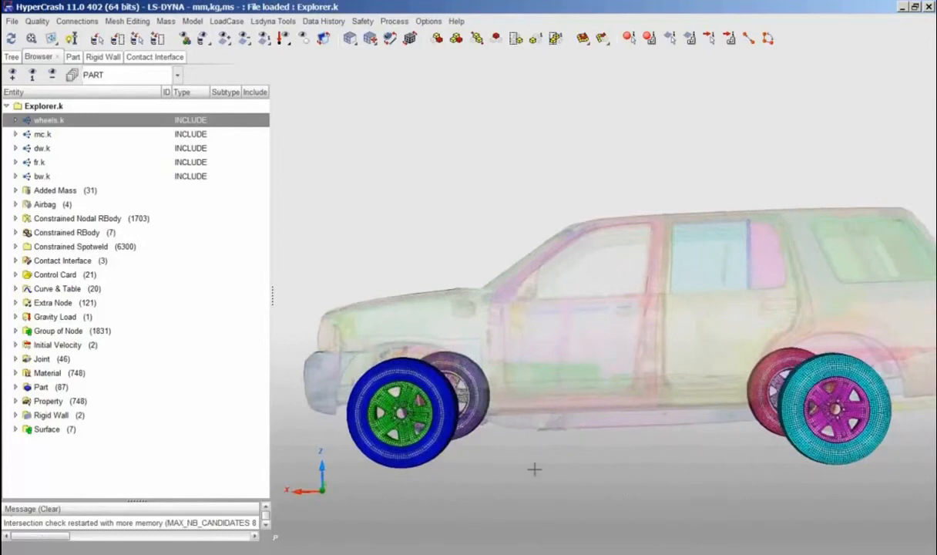
pyautogui.moveTo(533, 468); pyautogui.dragTo(632, 426)
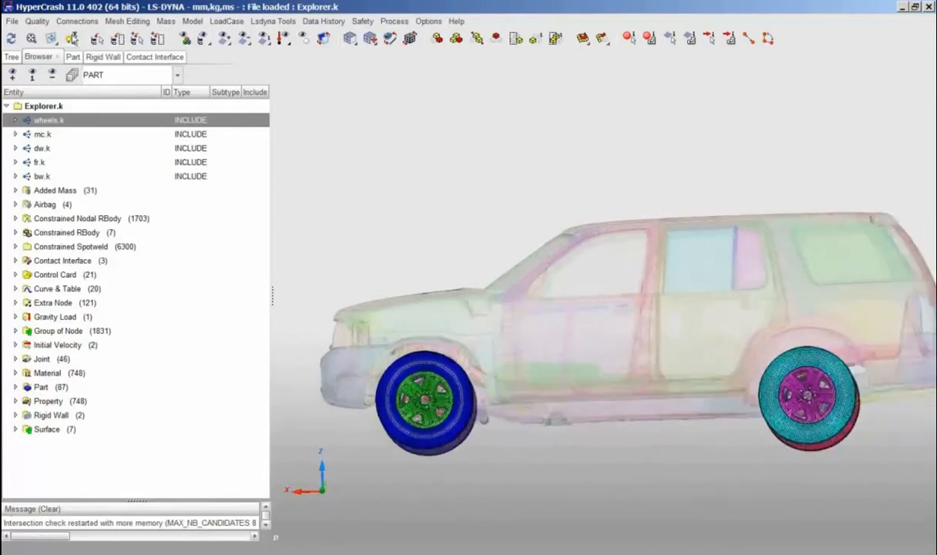
pyautogui.click(50, 40)
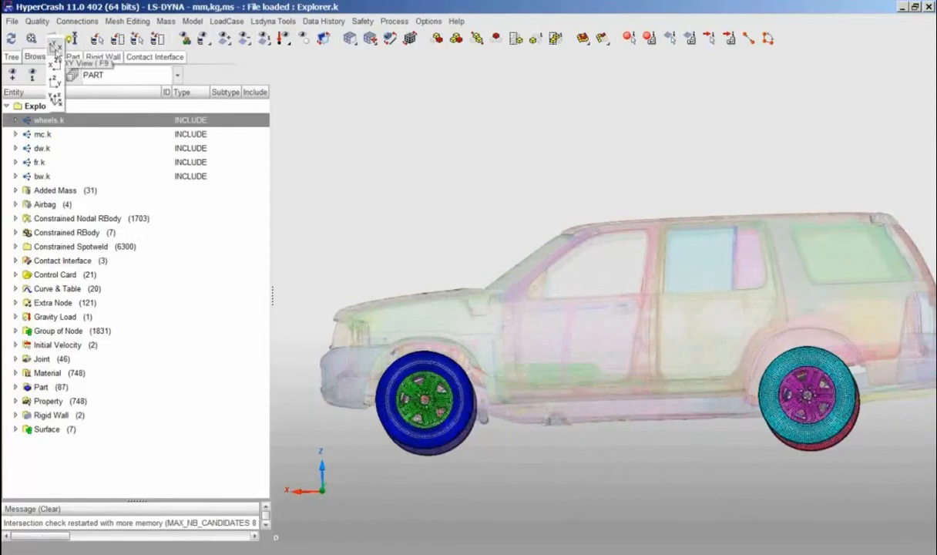
pyautogui.click(56, 64)
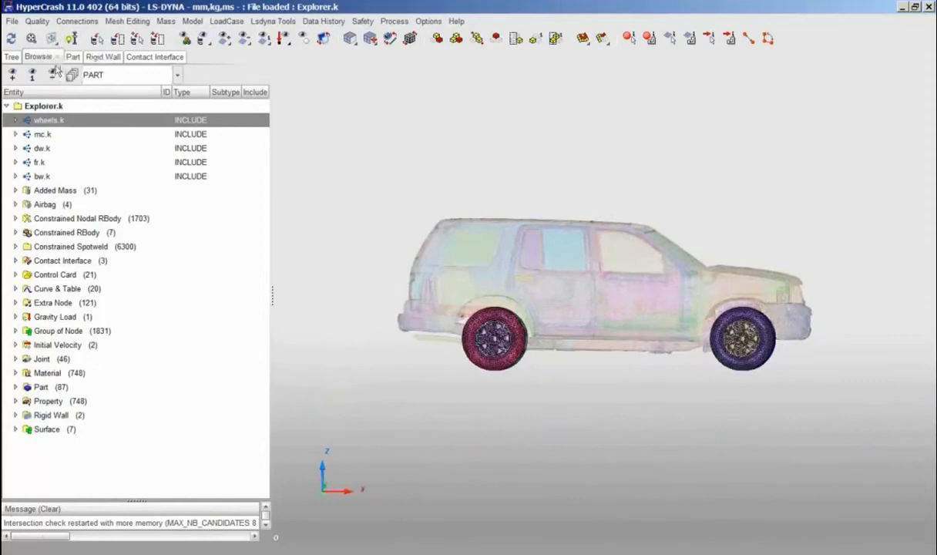
pyautogui.click(52, 39)
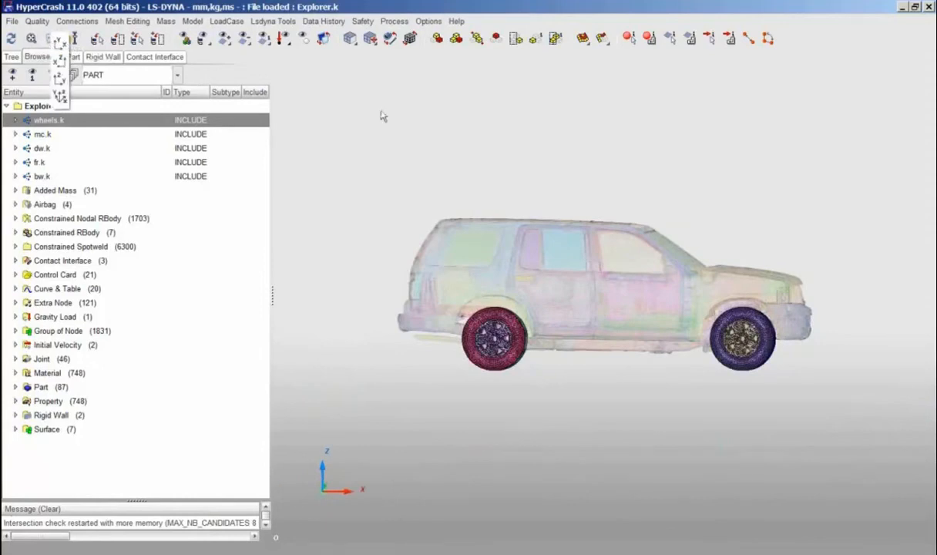
pyautogui.click(504, 257)
pyautogui.moveTo(531, 267); pyautogui.dragTo(487, 282, button='right')
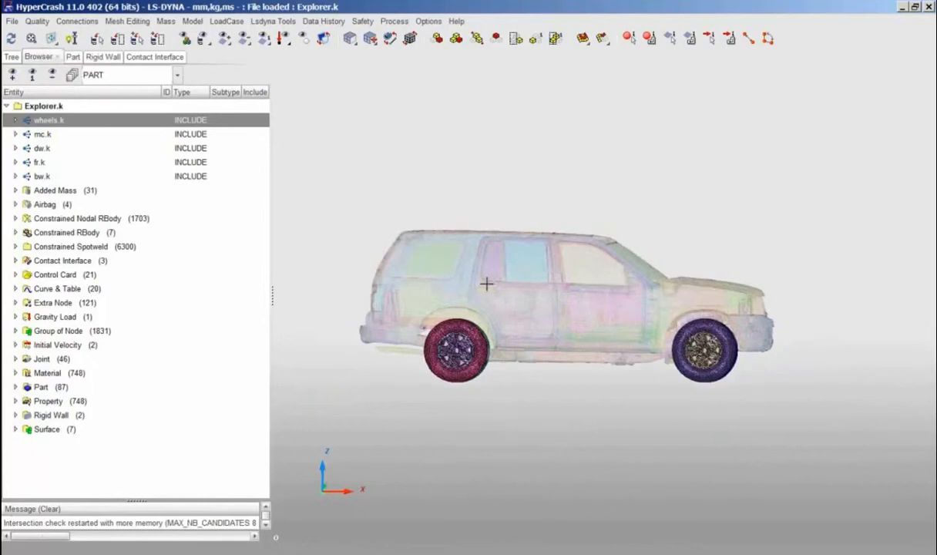
pyautogui.moveTo(487, 282); pyautogui.dragTo(732, 336, button='middle')
pyautogui.moveTo(732, 337); pyautogui.dragTo(633, 287, button='right')
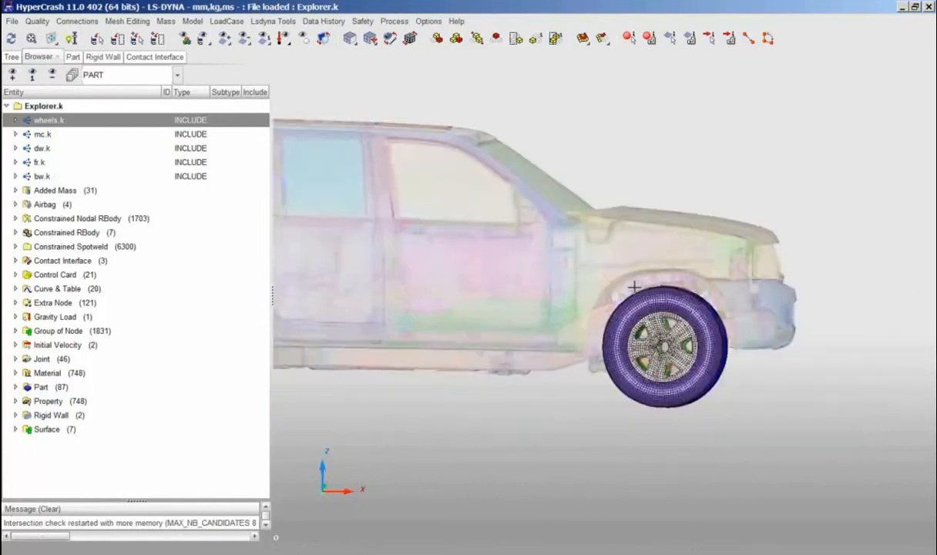
pyautogui.moveTo(633, 286); pyautogui.dragTo(506, 204, button='middle')
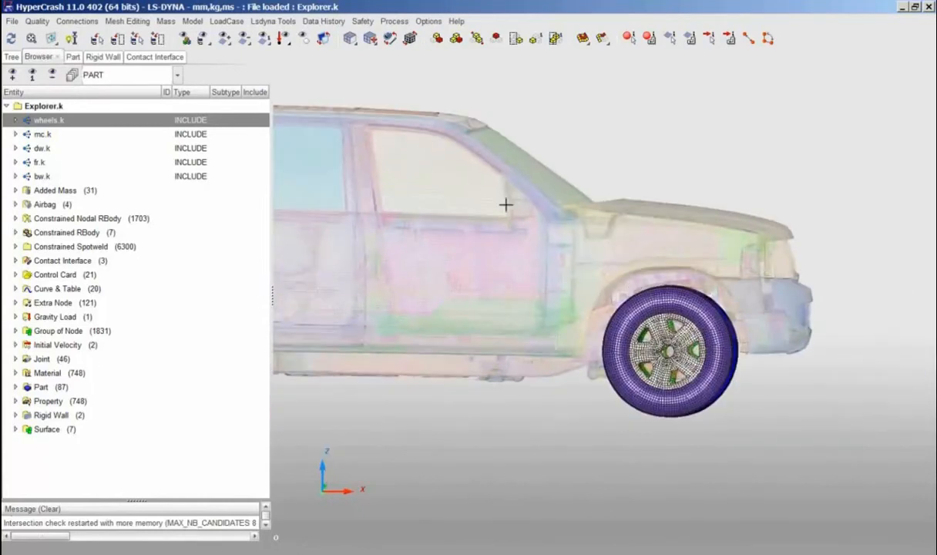
# Restore the full opaque display of the whole vehicle around the wheels
pyautogui.click(11, 40)
pyautogui.moveTo(577, 241); pyautogui.dragTo(625, 235, button='right')
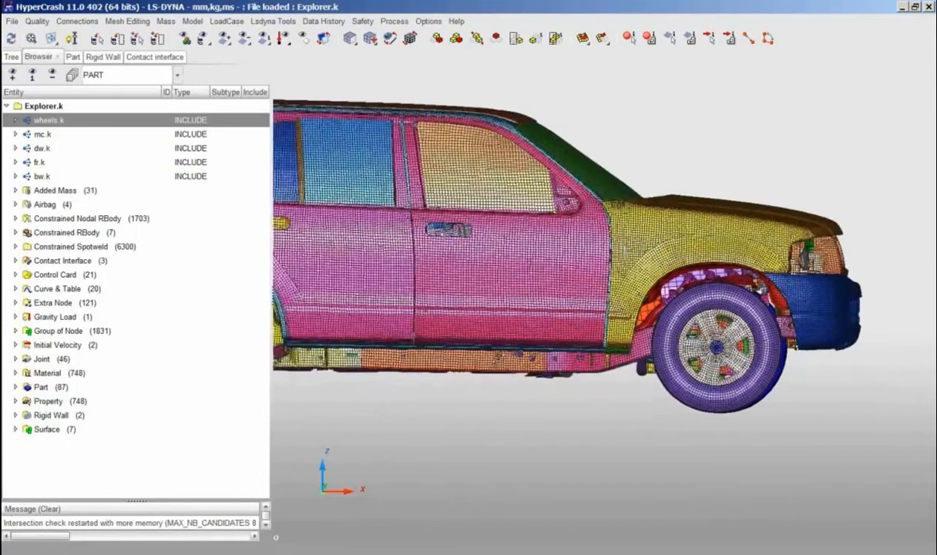
pyautogui.moveTo(626, 236); pyautogui.dragTo(642, 267, button='middle')
pyautogui.moveTo(642, 267); pyautogui.dragTo(620, 266, button='right')
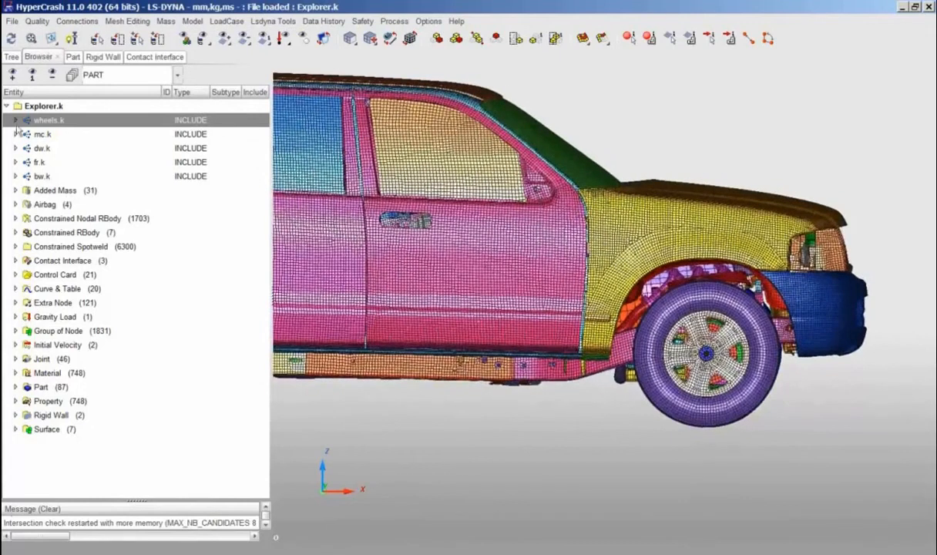
# Change the subtype of the wheels.k include to *INCLUDE_TRANSFORM
pyautogui.click(16, 120)
pyautogui.click(15, 120)
pyautogui.rightClick(38, 122)
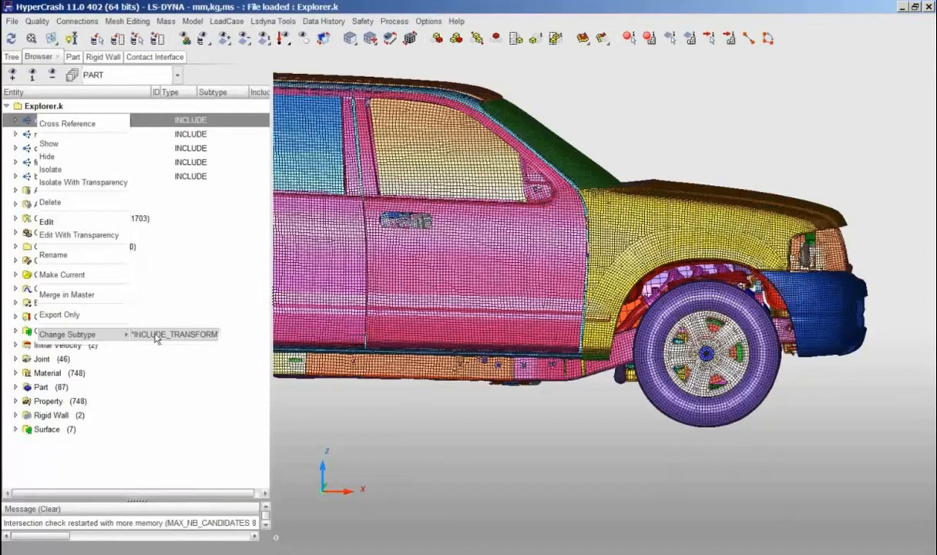
pyautogui.click(155, 336)
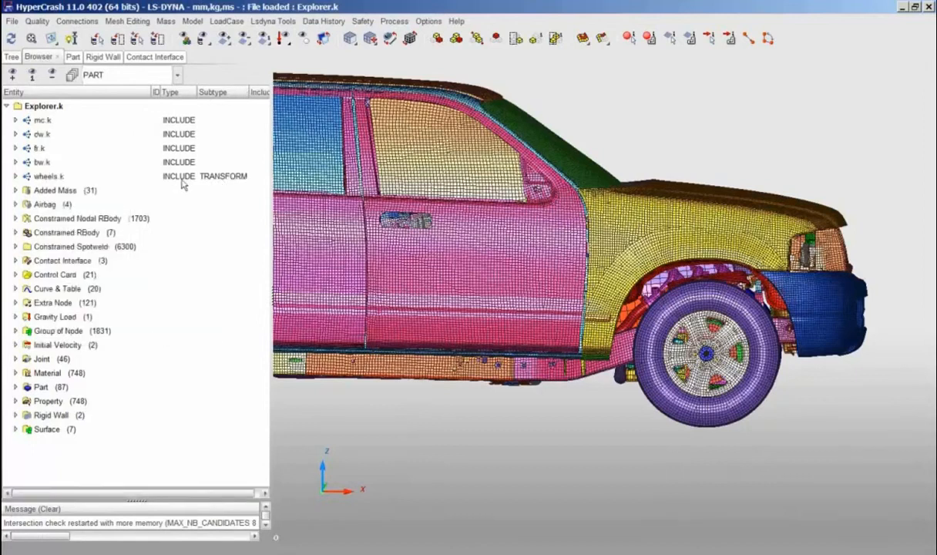
# Edit the wheels.k transform include and create a new transformation definition for it
pyautogui.click(14, 176)
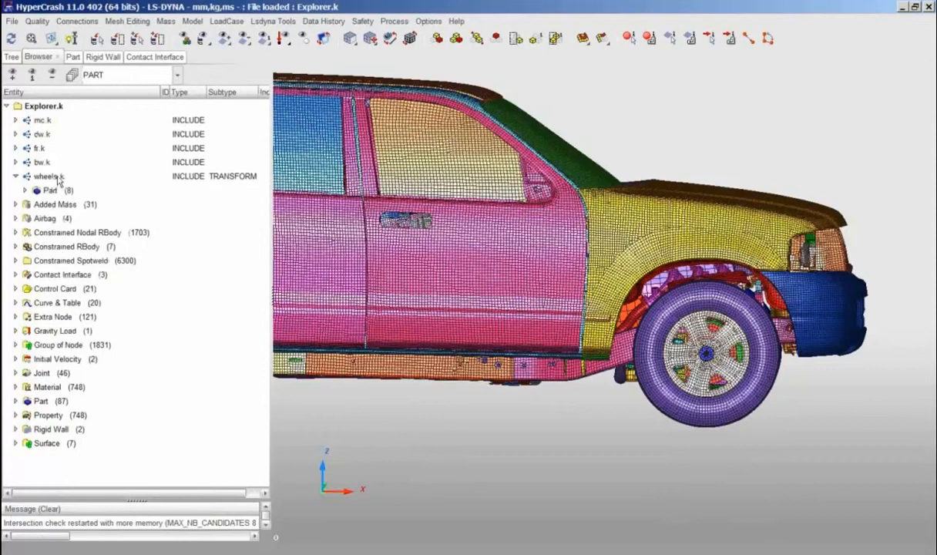
pyautogui.click(209, 178)
pyautogui.rightClick(210, 181)
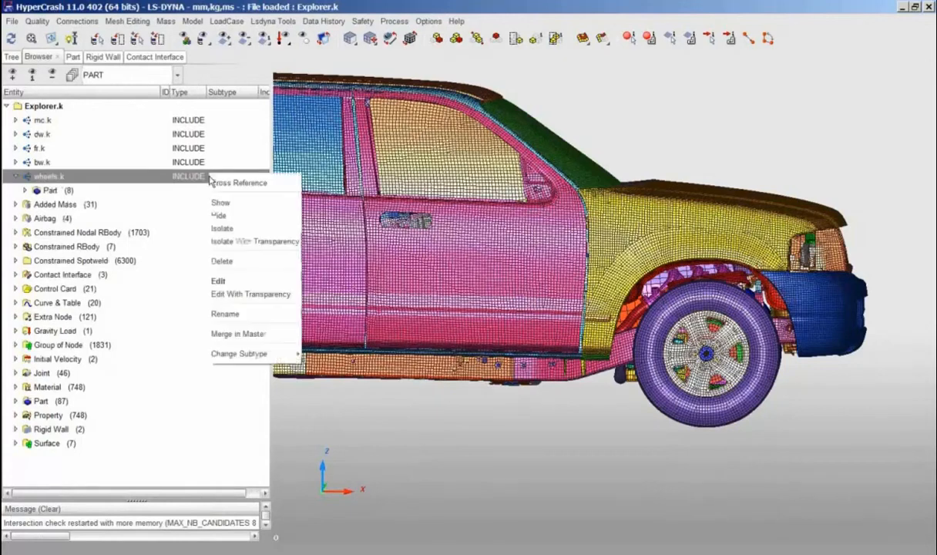
pyautogui.click(249, 282)
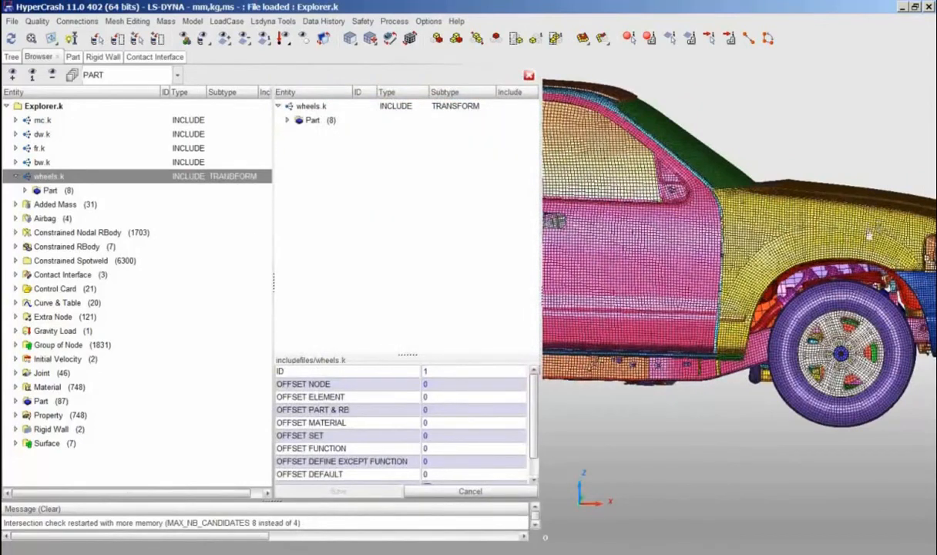
pyautogui.moveTo(868, 231); pyautogui.dragTo(733, 210, button='middle')
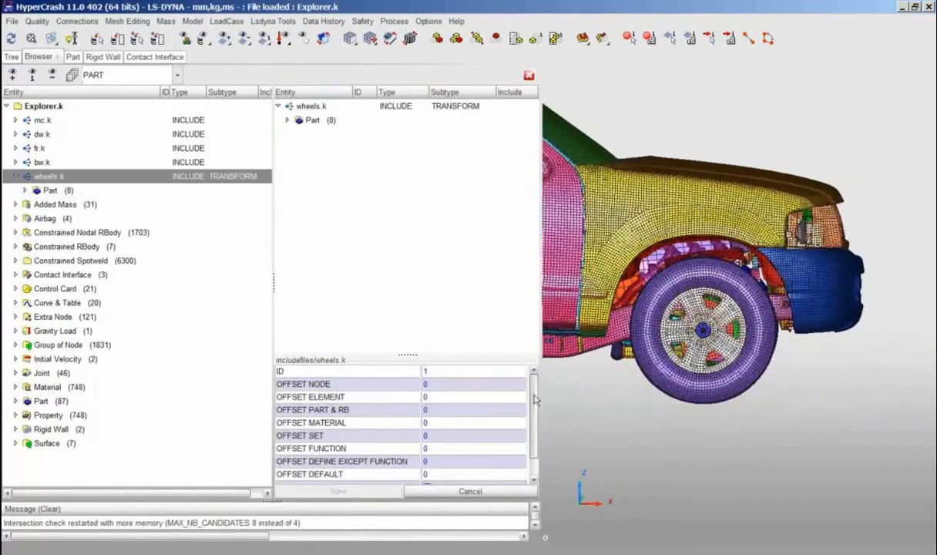
pyautogui.moveTo(534, 395); pyautogui.dragTo(534, 398)
pyautogui.moveTo(535, 402); pyautogui.dragTo(537, 430)
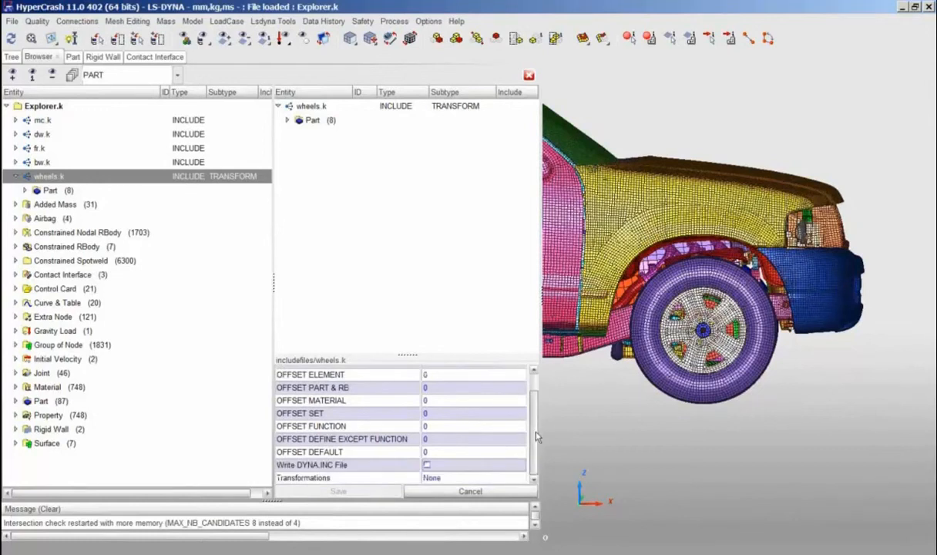
pyautogui.click(450, 479)
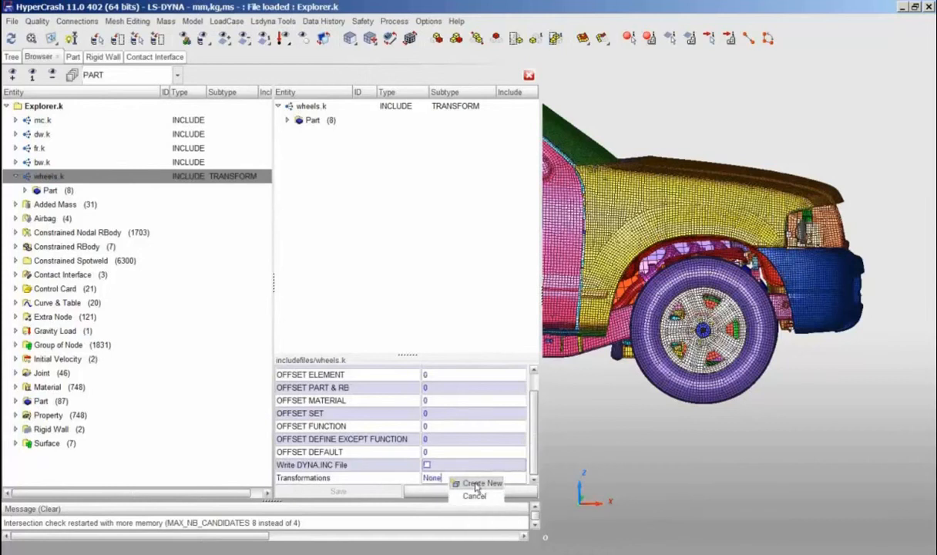
pyautogui.click(477, 484)
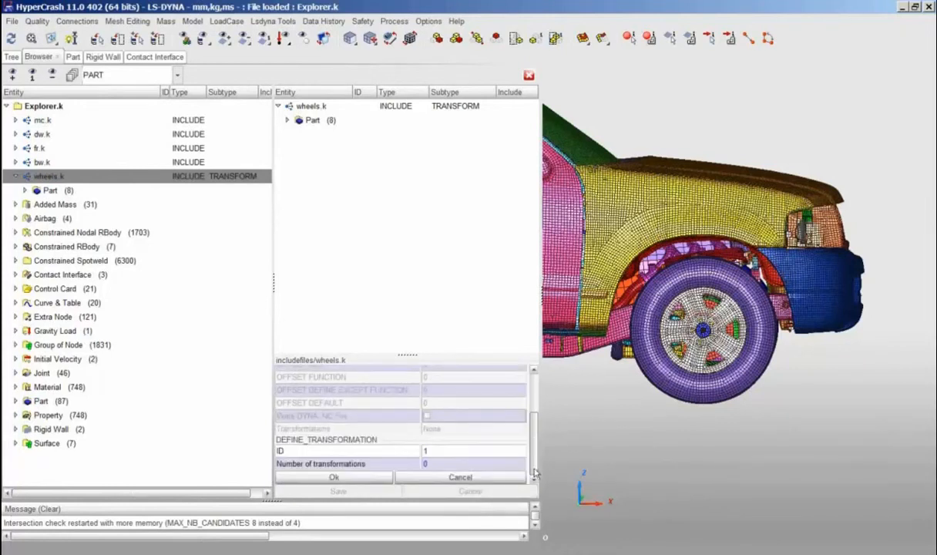
# Set the number of transformations in the new definition to 1 and expand its transformation entry
pyautogui.doubleClick(436, 462)
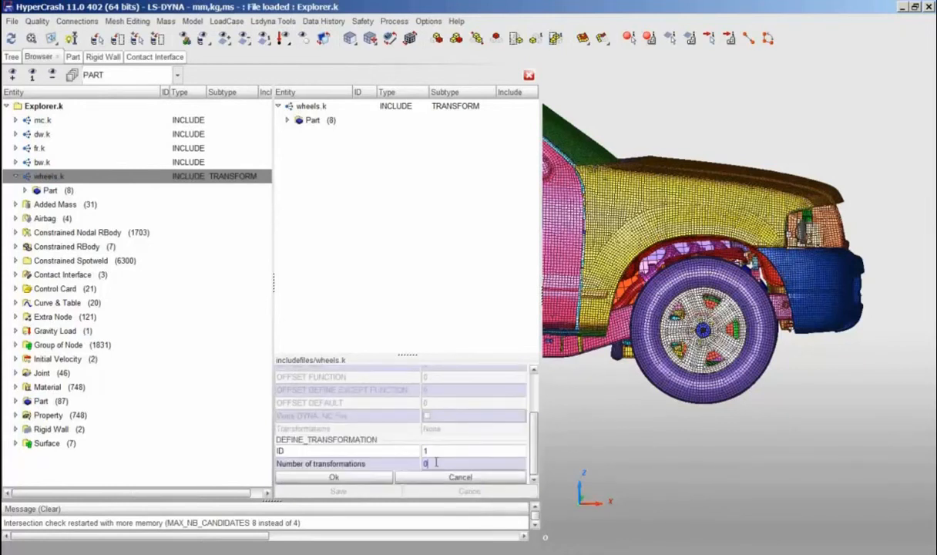
pyautogui.write('1')
pyautogui.press('Return')
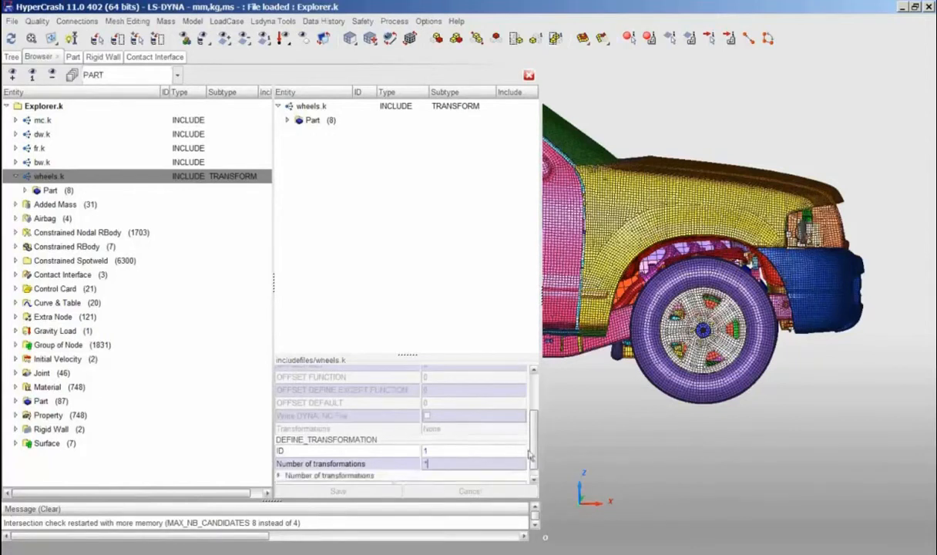
pyautogui.moveTo(534, 454); pyautogui.dragTo(533, 465)
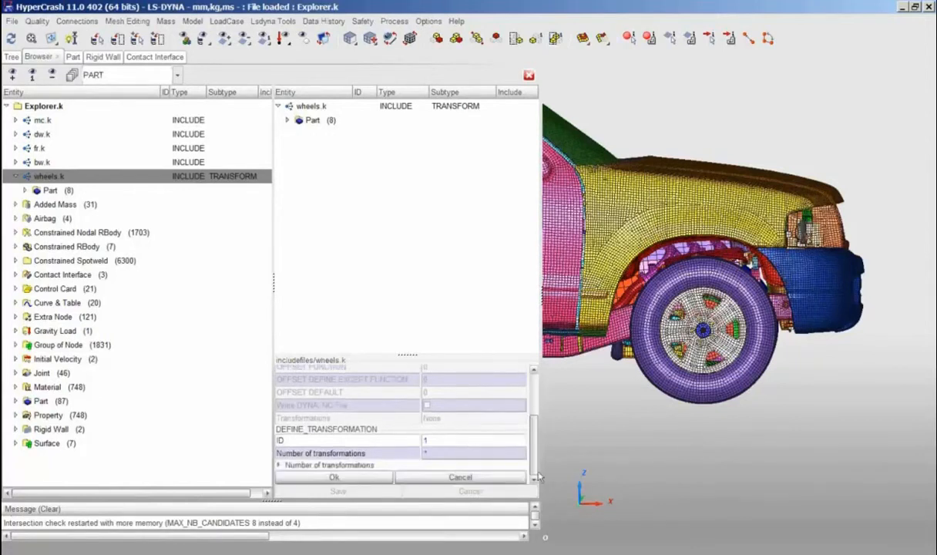
pyautogui.click(279, 465)
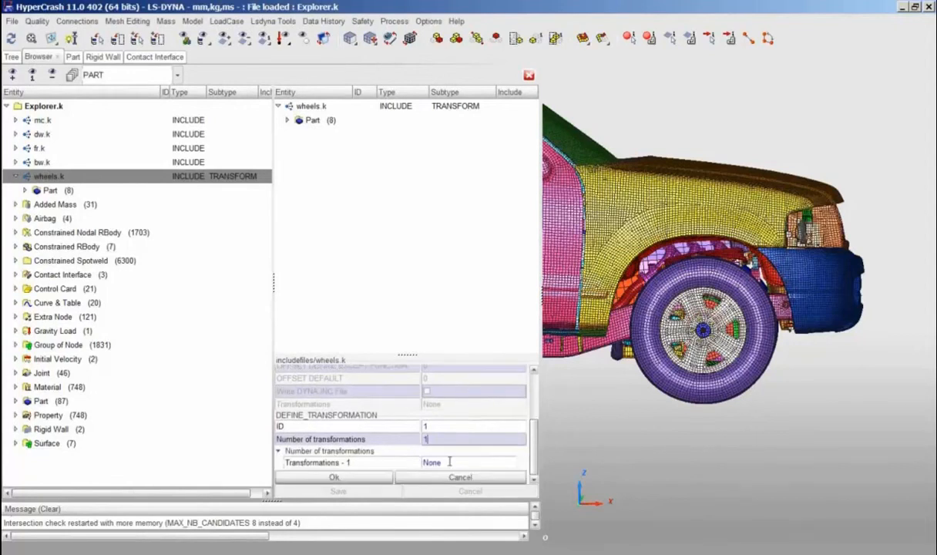
# Create a new translation for transformation 1 with a delta Z of 100 and accept it
pyautogui.click(449, 462)
pyautogui.moveTo(515, 469)
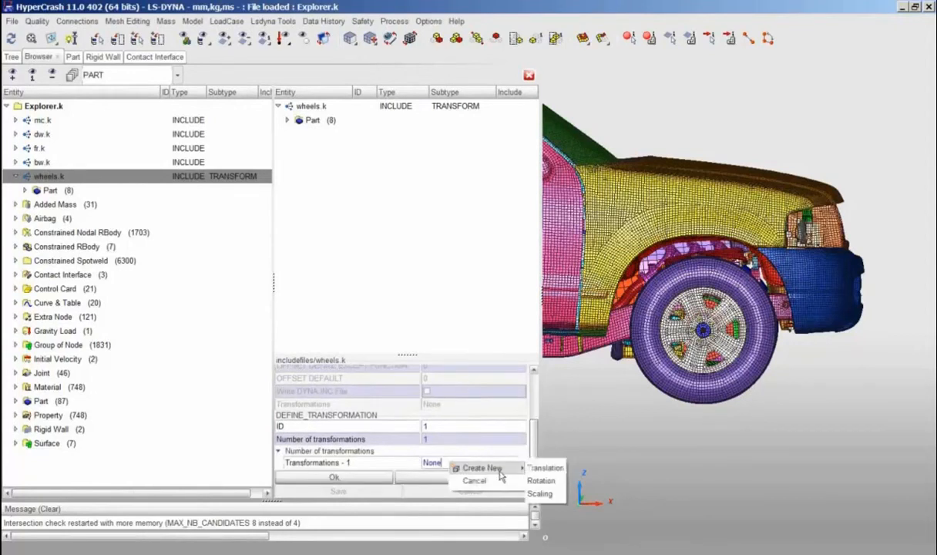
pyautogui.click(542, 469)
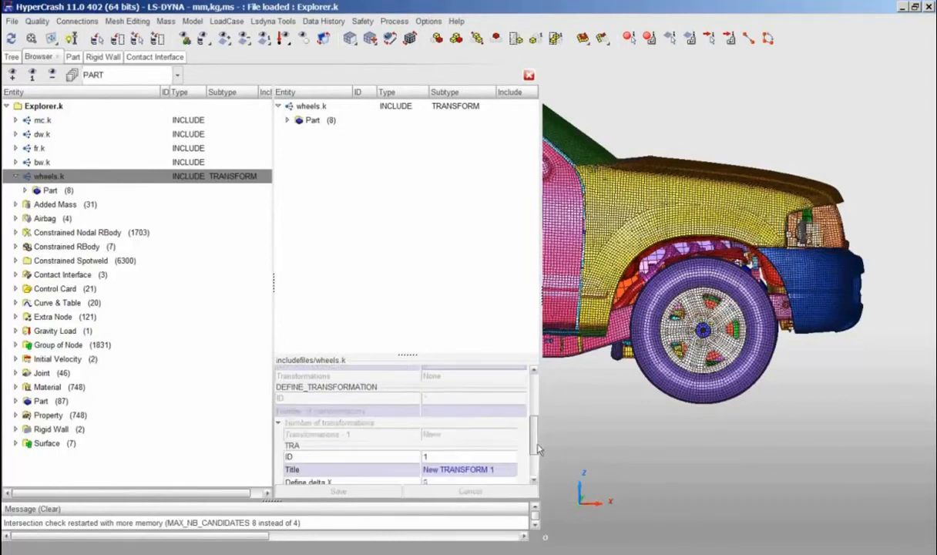
pyautogui.scroll(-3, 538, 449)
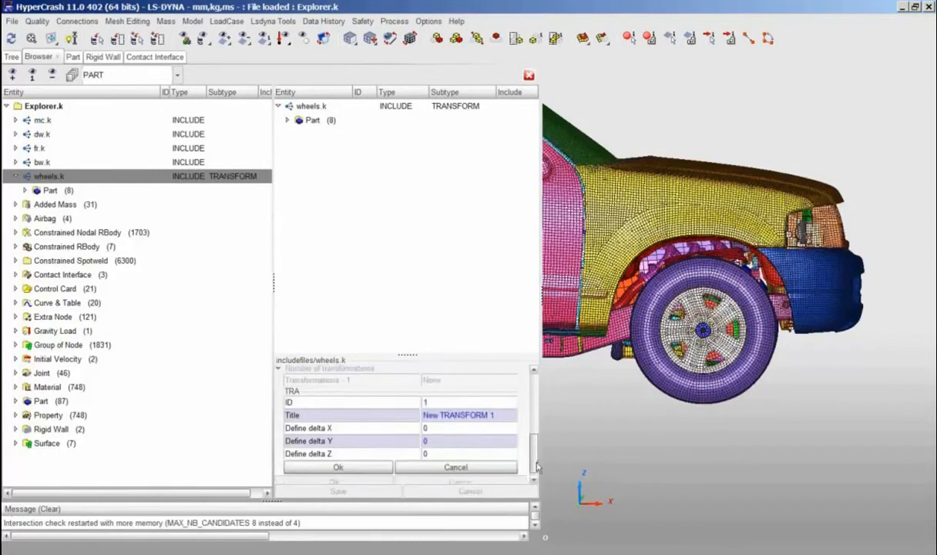
pyautogui.click(438, 447)
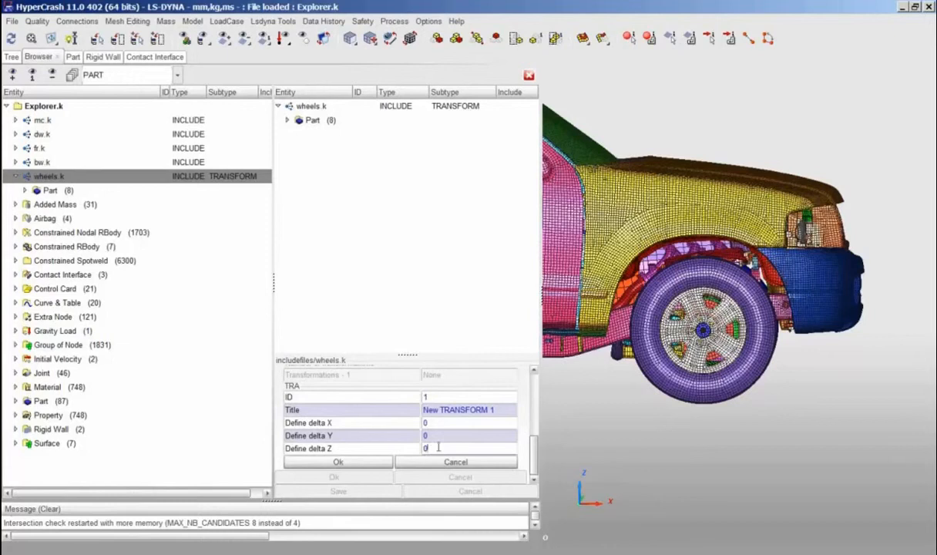
pyautogui.press('BackSpace')
pyautogui.write('100.')
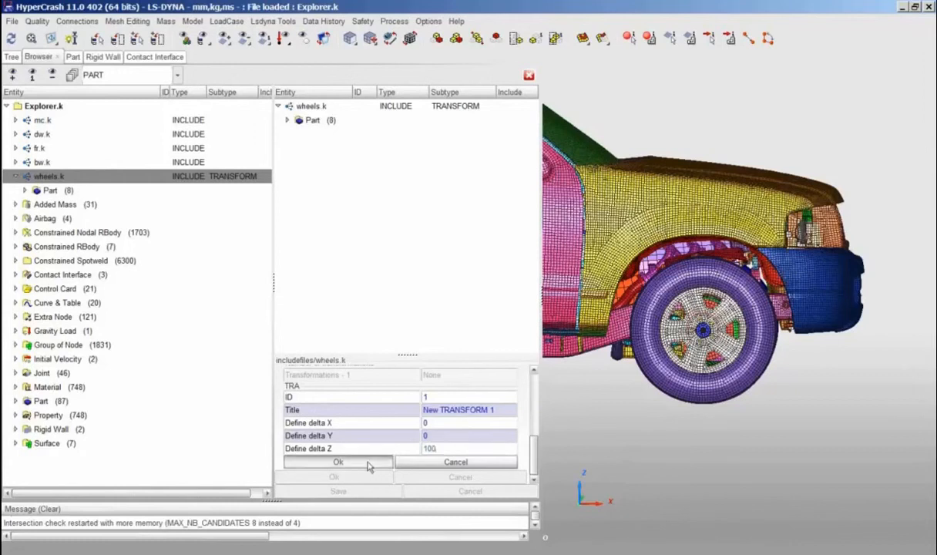
pyautogui.click(343, 461)
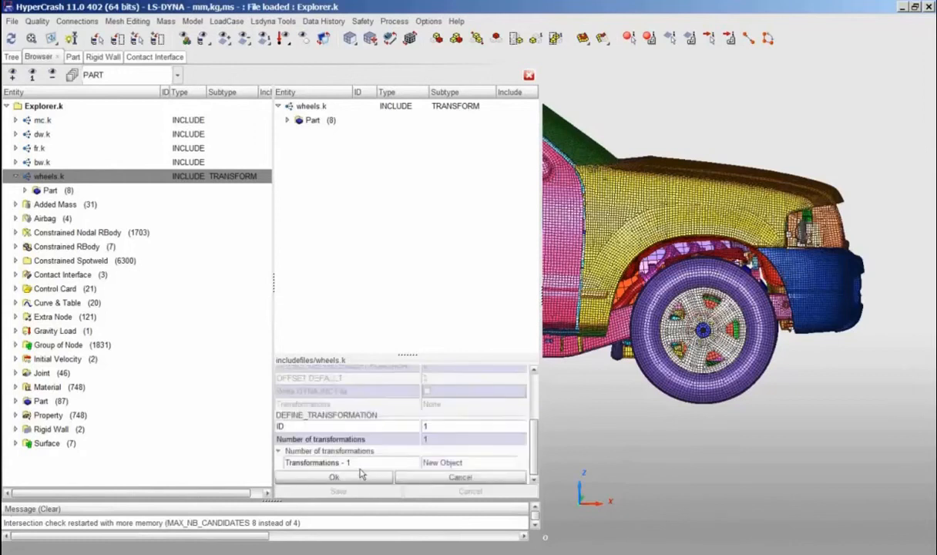
# Accept the transformation definition, save it to the wheels.k include to move the wheels, and close the include editor
pyautogui.click(352, 477)
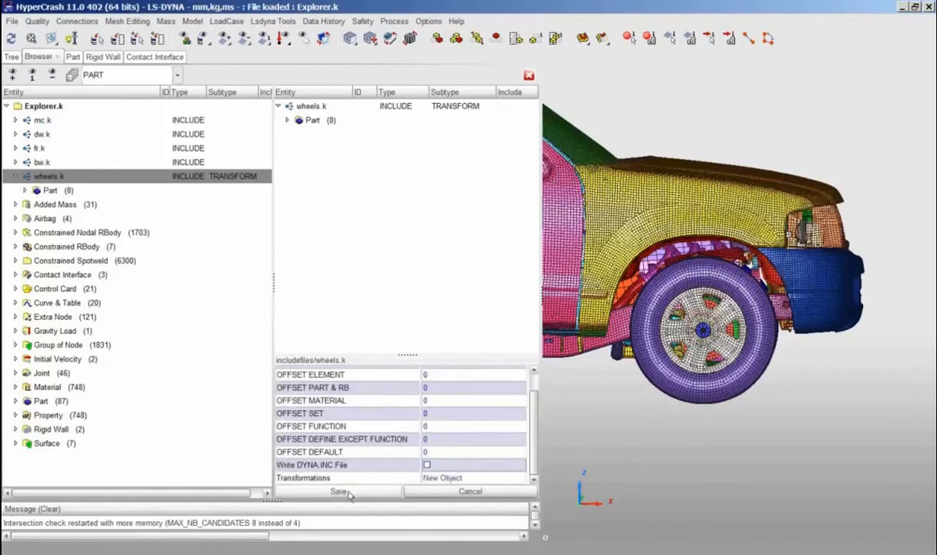
pyautogui.click(340, 491)
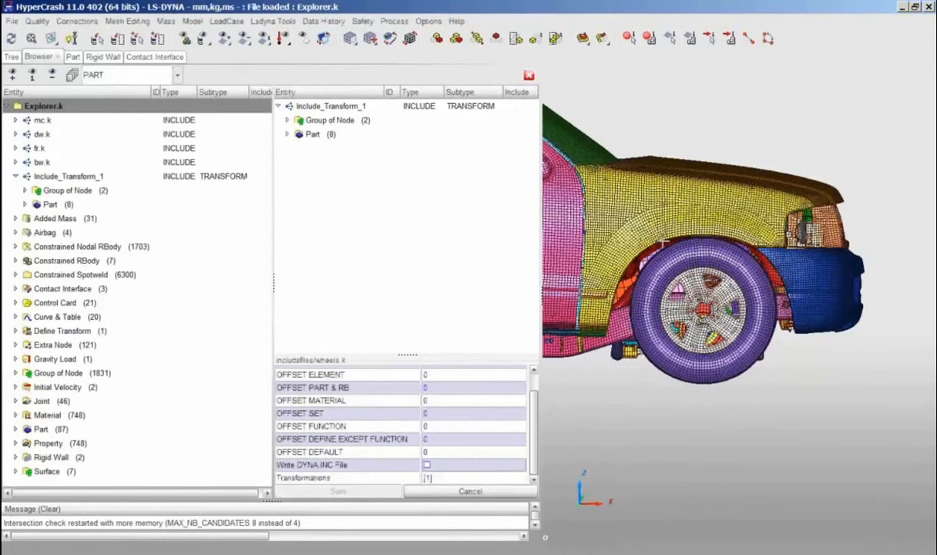
pyautogui.scroll(3, 706, 248)
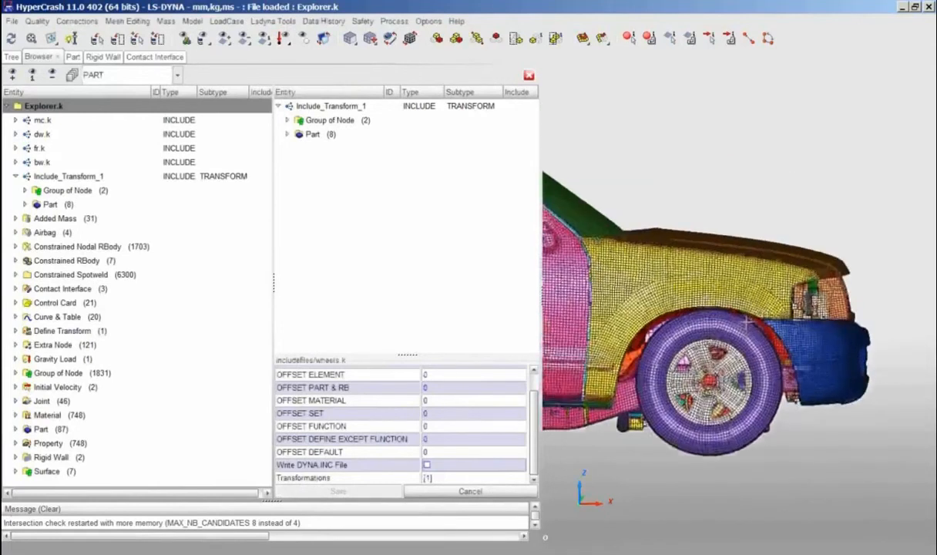
pyautogui.scroll(-2, 746, 322)
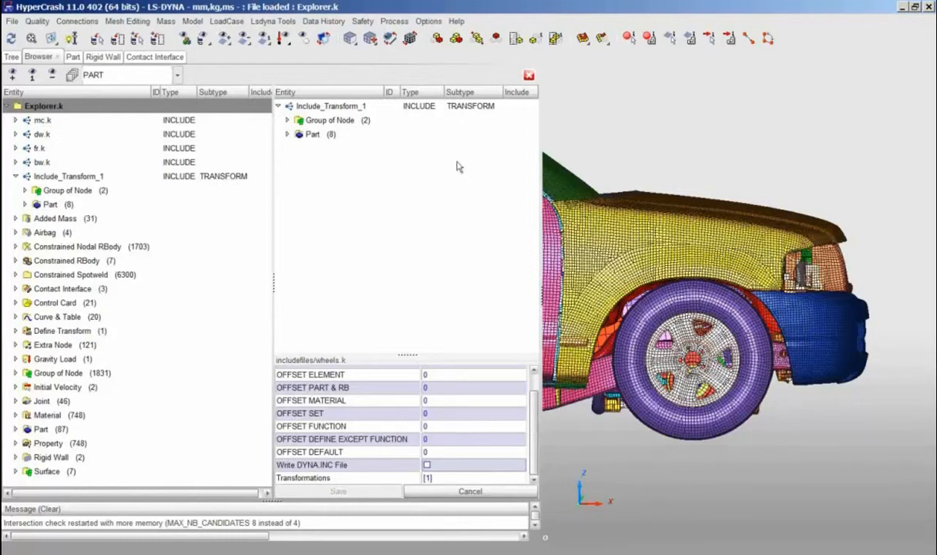
pyautogui.click(528, 76)
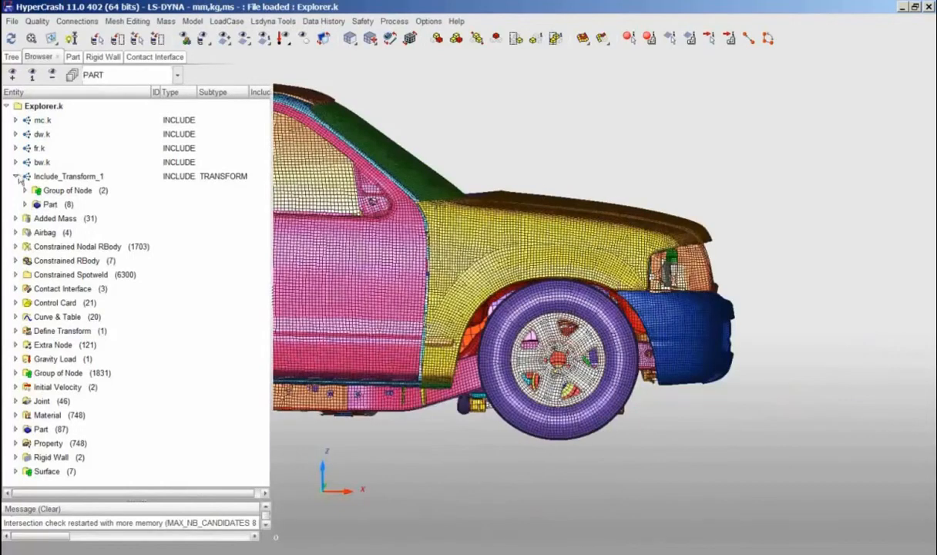
pyautogui.click(16, 176)
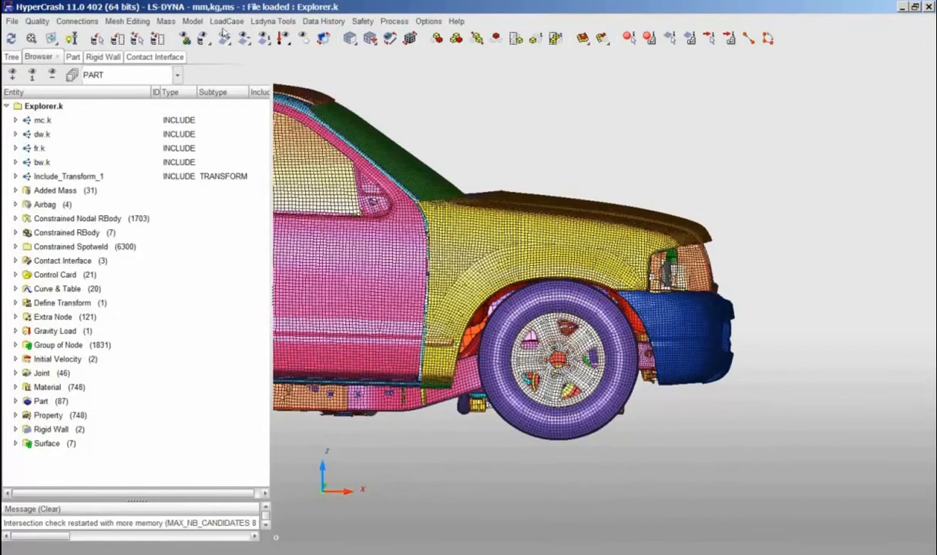
# Bring up the LS-DYNA parameter definitions and create a new parameter of type FLOAT
pyautogui.click(268, 23)
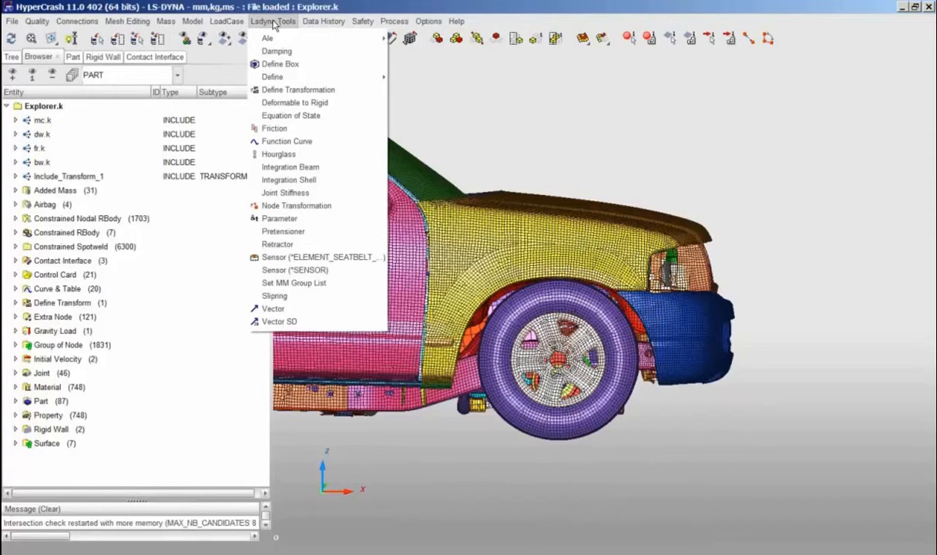
pyautogui.click(291, 221)
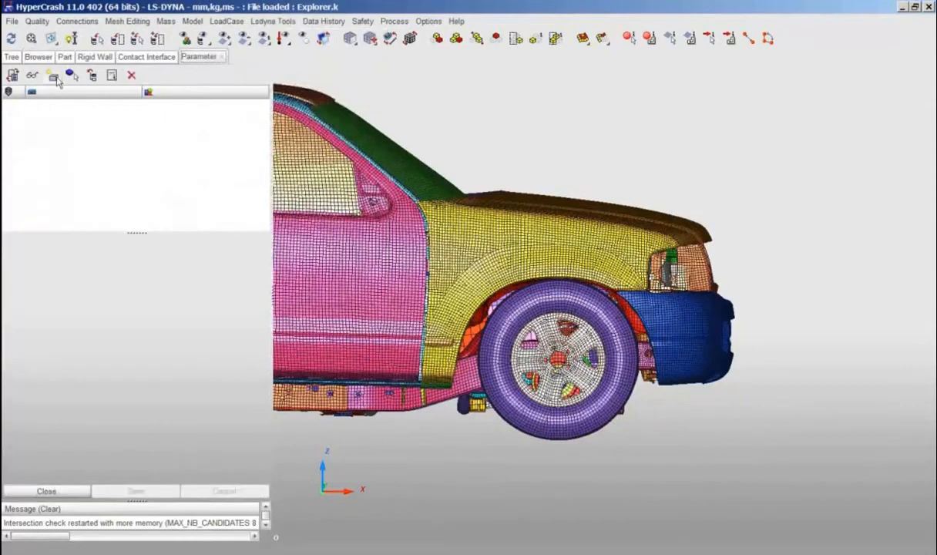
pyautogui.click(56, 80)
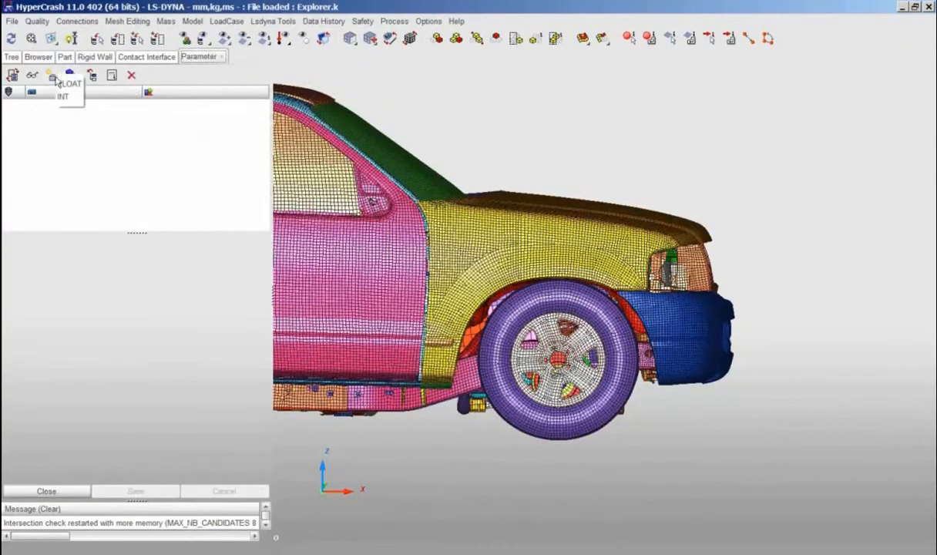
pyautogui.click(72, 85)
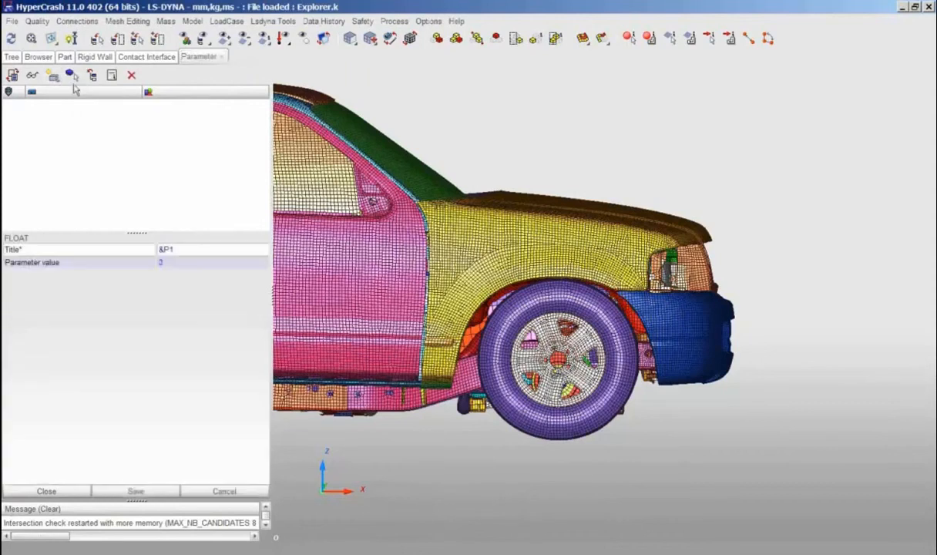
# Title the new FLOAT parameter &YOUNG and set its parameter value to 210
pyautogui.click(195, 250)
pyautogui.press('BackSpace')
pyautogui.press('BackSpace')
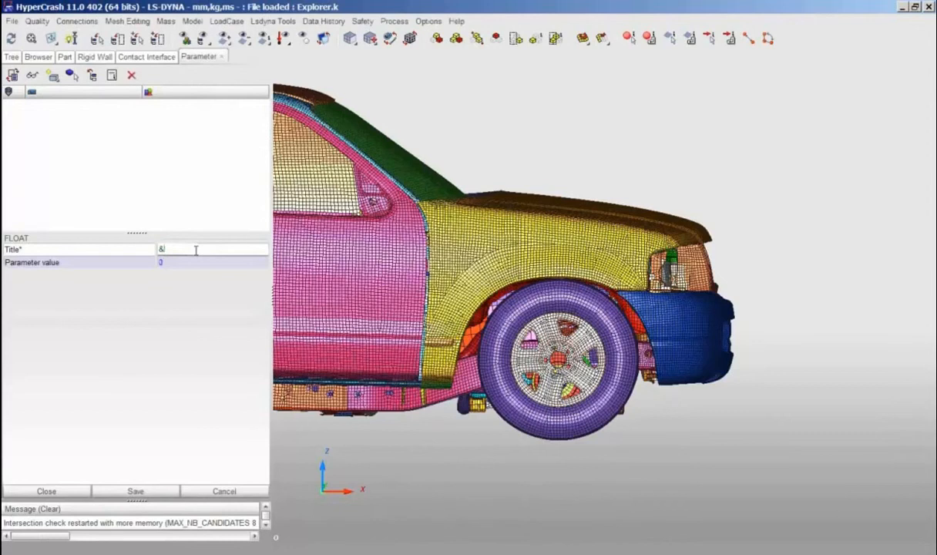
pyautogui.write('E')
pyautogui.press('BackSpace')
pyautogui.write('YOL')
pyautogui.write('NG')
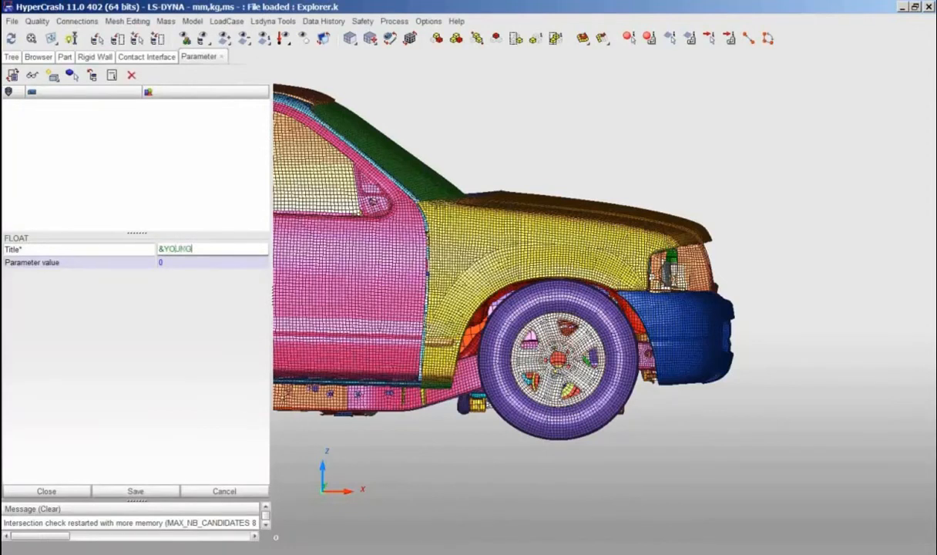
pyautogui.click(178, 262)
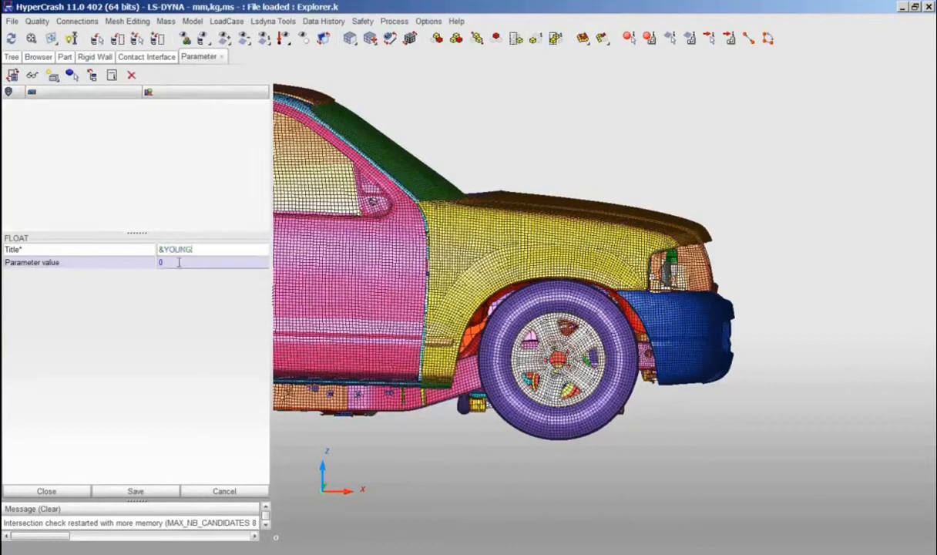
pyautogui.write('210')
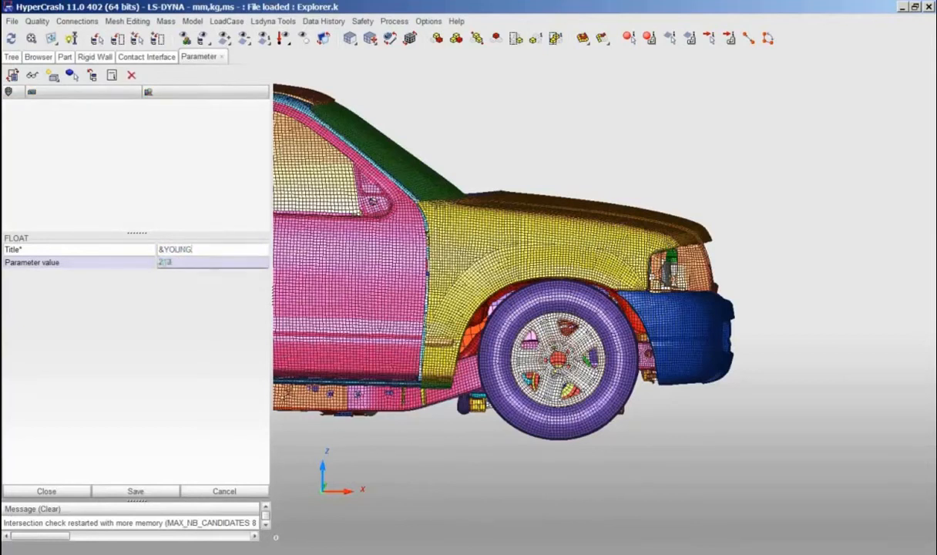
# Set the &YOUNG float parameter's value to 210000 and save it
pyautogui.write('000')
pyautogui.click(135, 491)
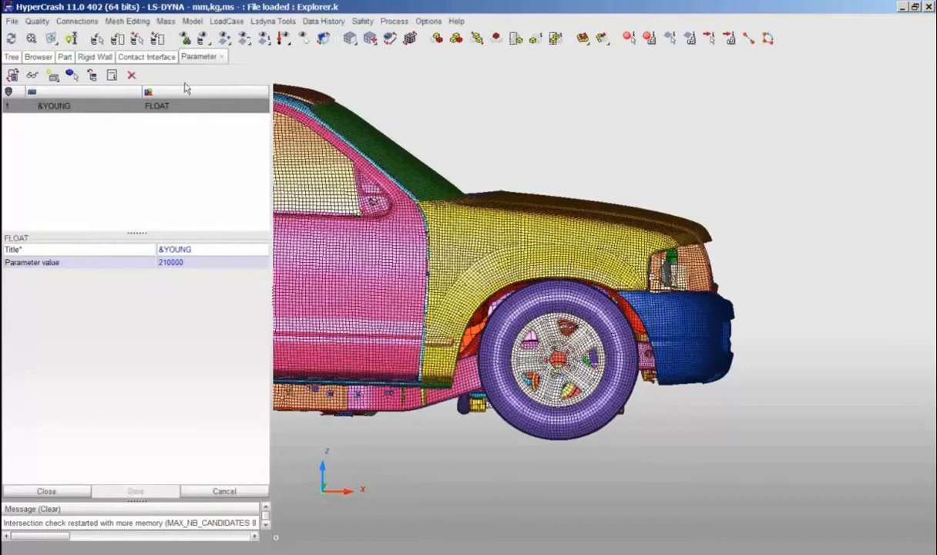
# Open the properties of the MAT_PLASTIC material with ID 2000001 from the model's materials
pyautogui.click(192, 22)
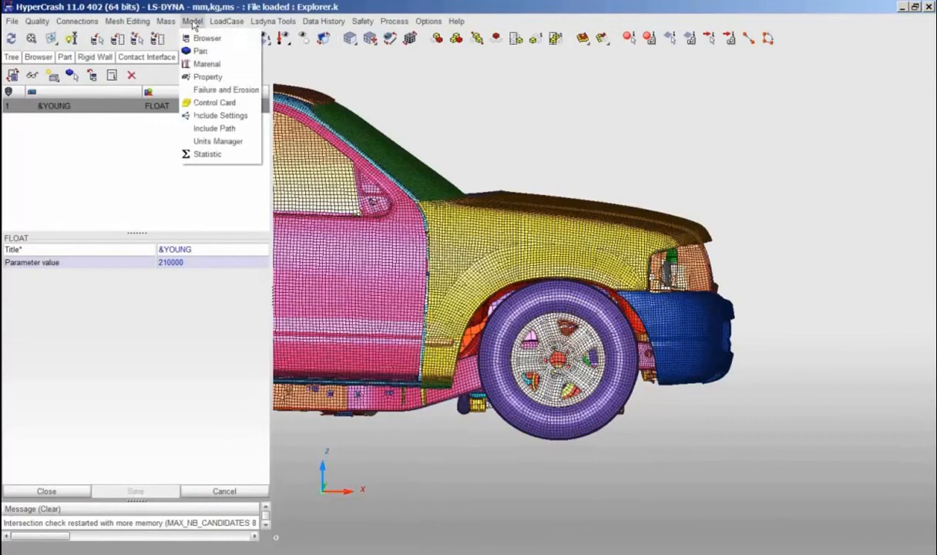
pyautogui.click(206, 65)
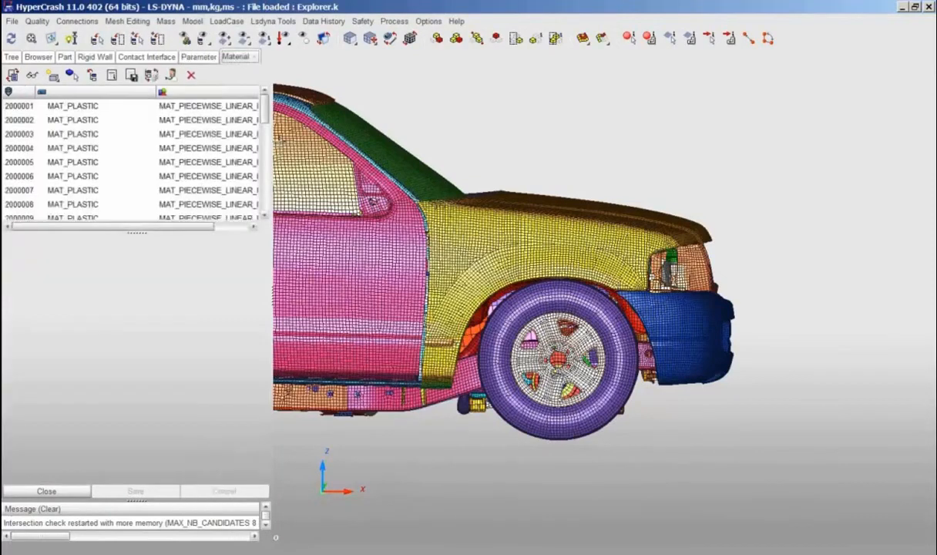
pyautogui.click(65, 106)
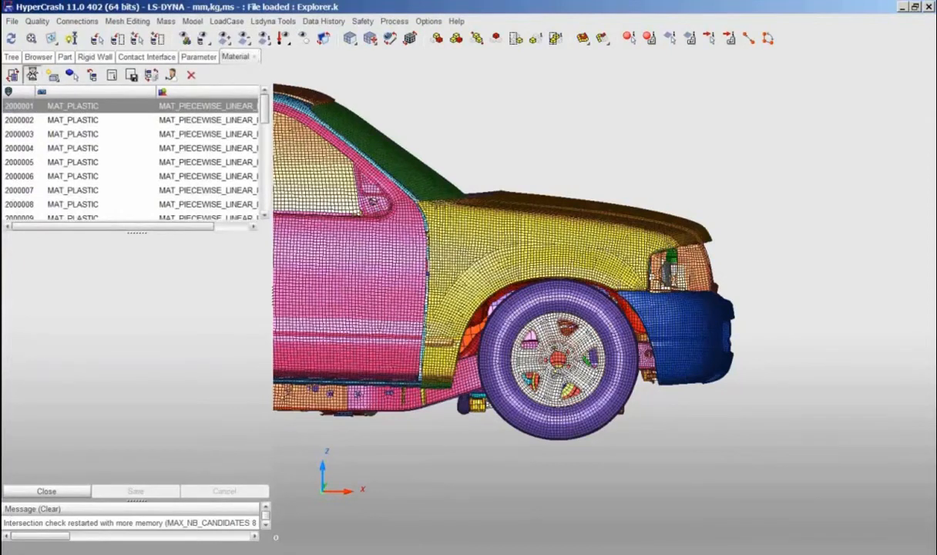
pyautogui.click(32, 74)
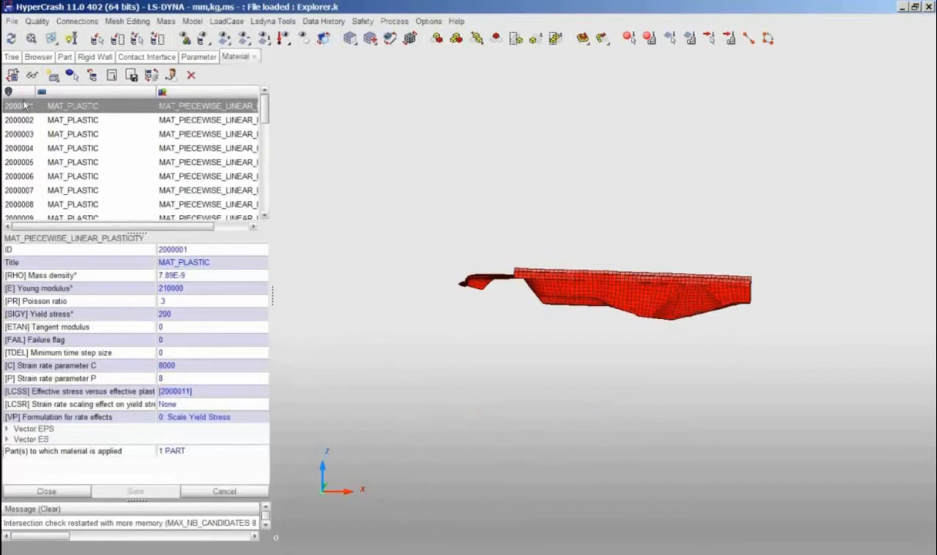
# Replace the material's Young modulus with a reference to the &YOUNG parameter and save the material
pyautogui.click(203, 289)
pyautogui.press('BackSpace')
pyautogui.press('BackSpace')
pyautogui.press('BackSpace')
pyautogui.press('BackSpace')
pyautogui.press('BackSpace')
pyautogui.press('BackSpace')
pyautogui.write('0')
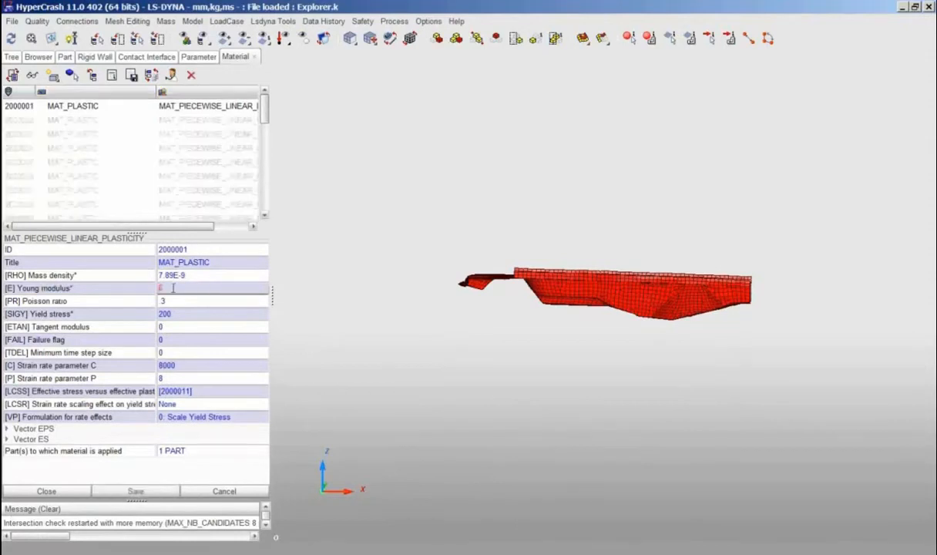
pyautogui.rightClick(162, 288)
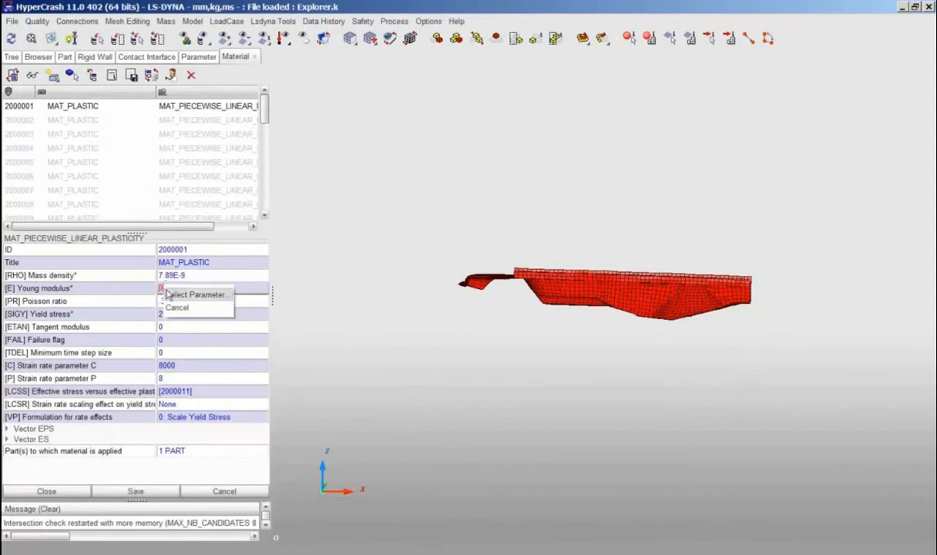
pyautogui.click(195, 296)
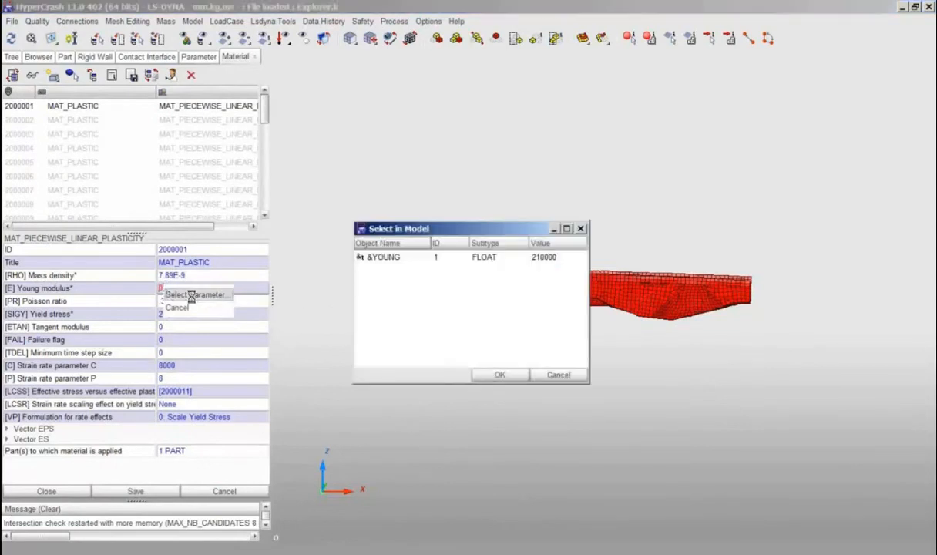
pyautogui.click(383, 259)
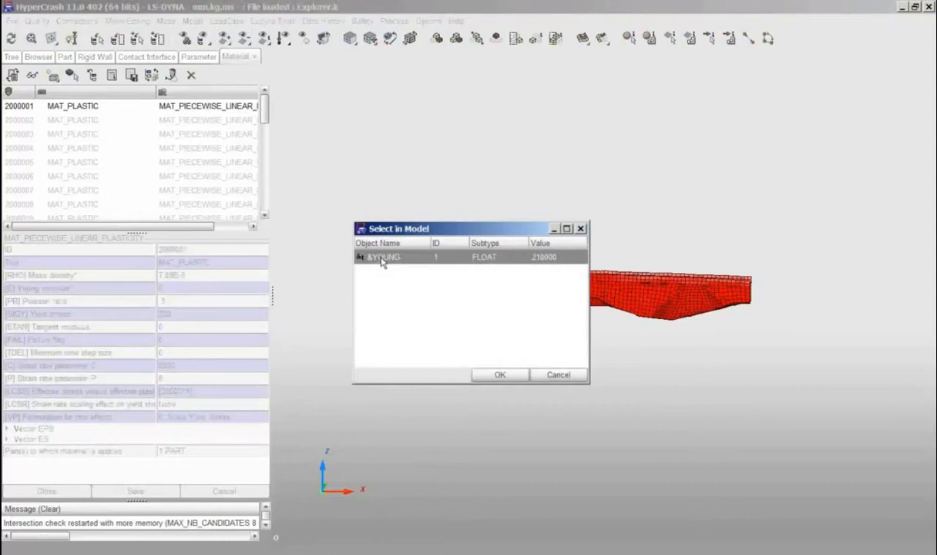
pyautogui.press('Return')
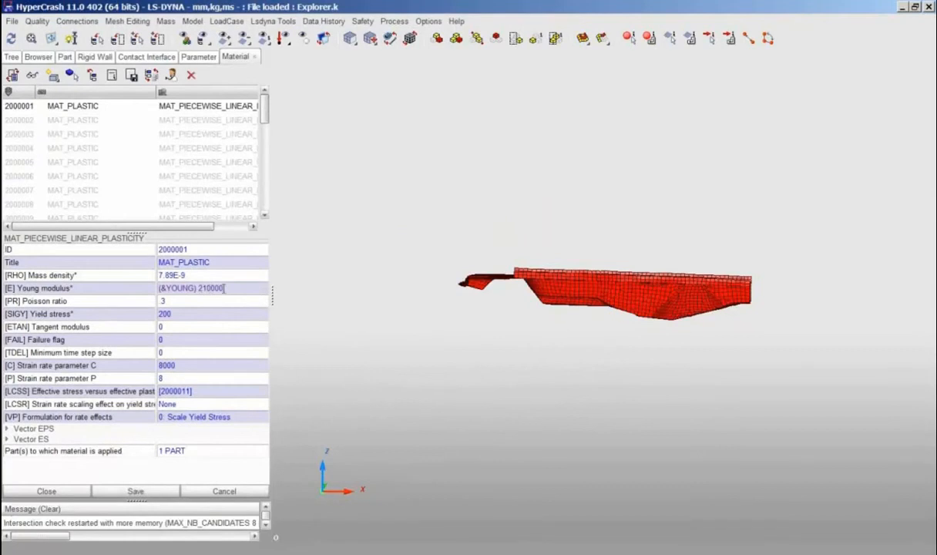
pyautogui.click(169, 491)
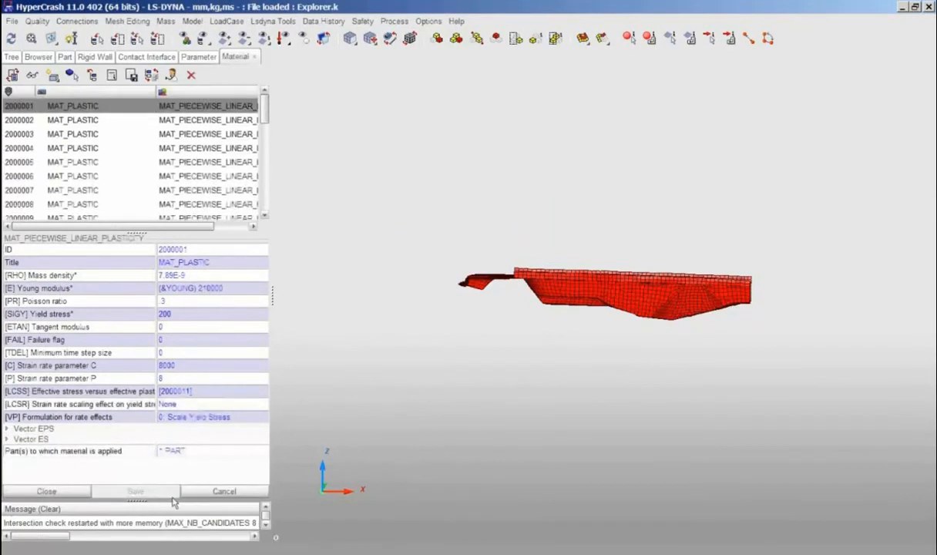
# Change the &YOUNG parameter's value to 70000 and save it
pyautogui.click(202, 58)
pyautogui.click(65, 108)
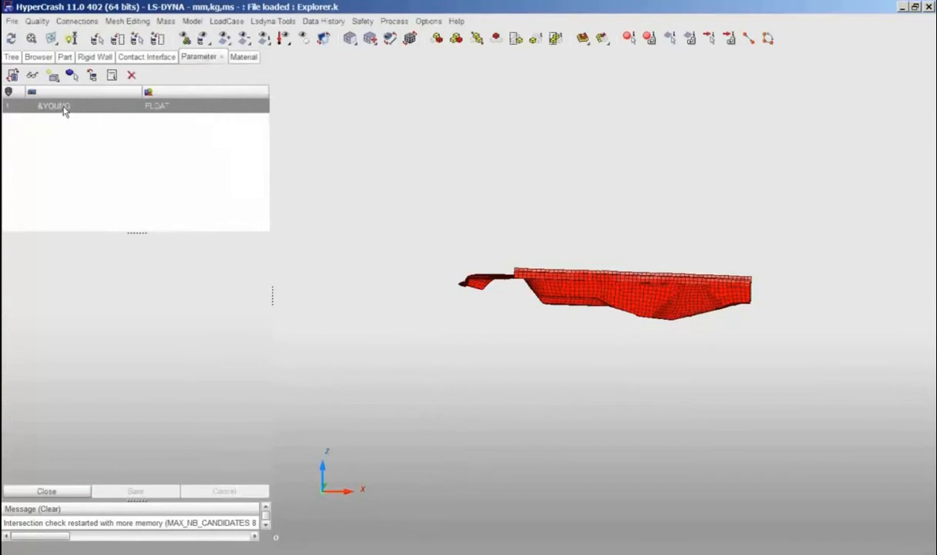
pyautogui.click(33, 76)
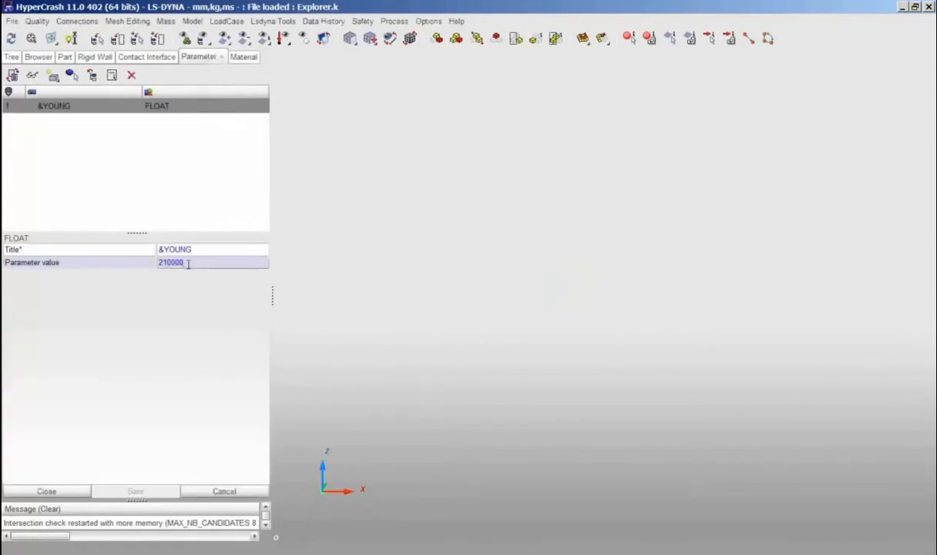
pyautogui.press('BackSpace')
pyautogui.press('BackSpace')
pyautogui.press('BackSpace')
pyautogui.press('BackSpace')
pyautogui.press('BackSpace')
pyautogui.press('BackSpace')
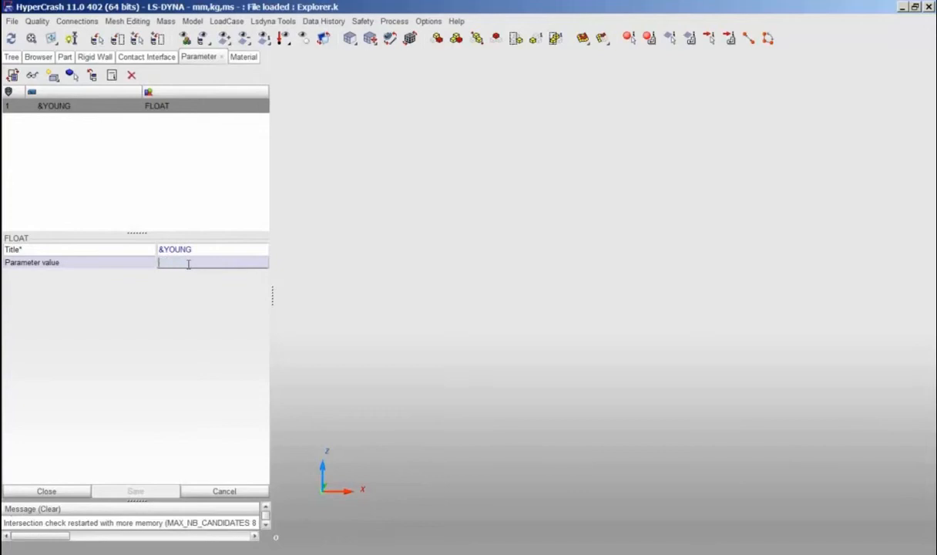
pyautogui.write('73000')
pyautogui.press('Return')
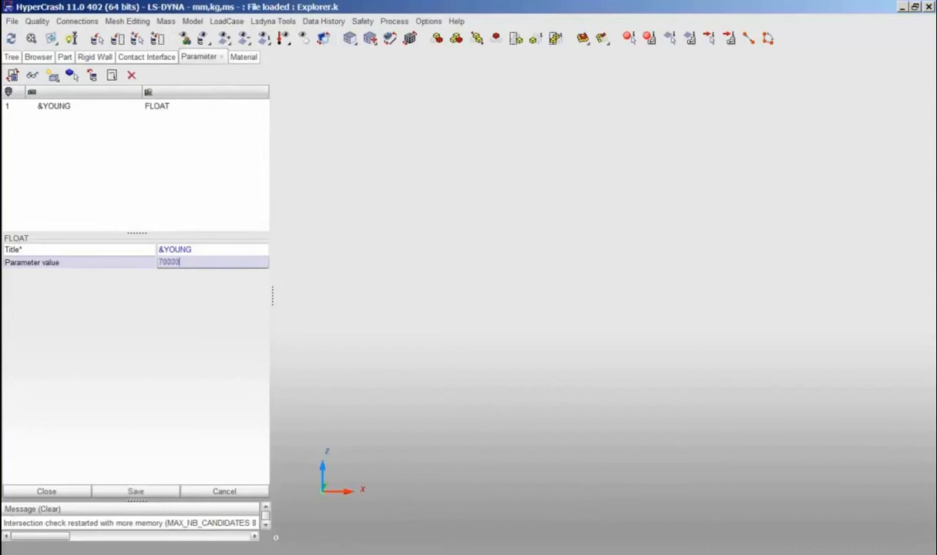
pyautogui.click(163, 492)
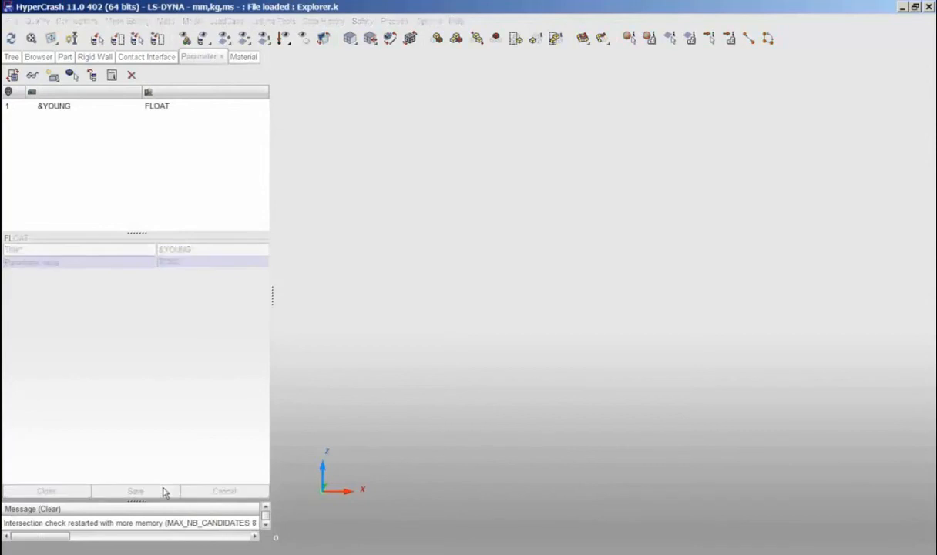
# Check the Young modulus of material 2000001 against the edited parameter, and close the material editor
pyautogui.click(244, 58)
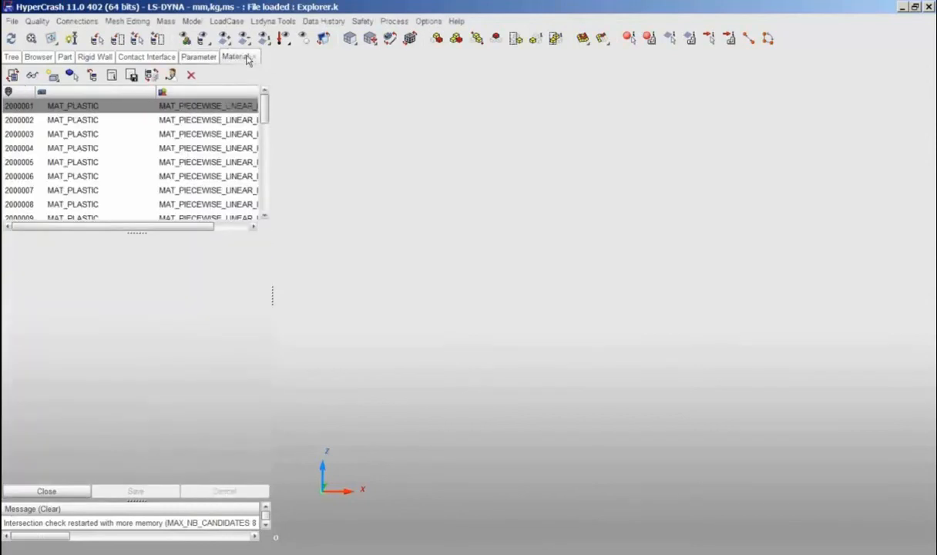
pyautogui.click(34, 77)
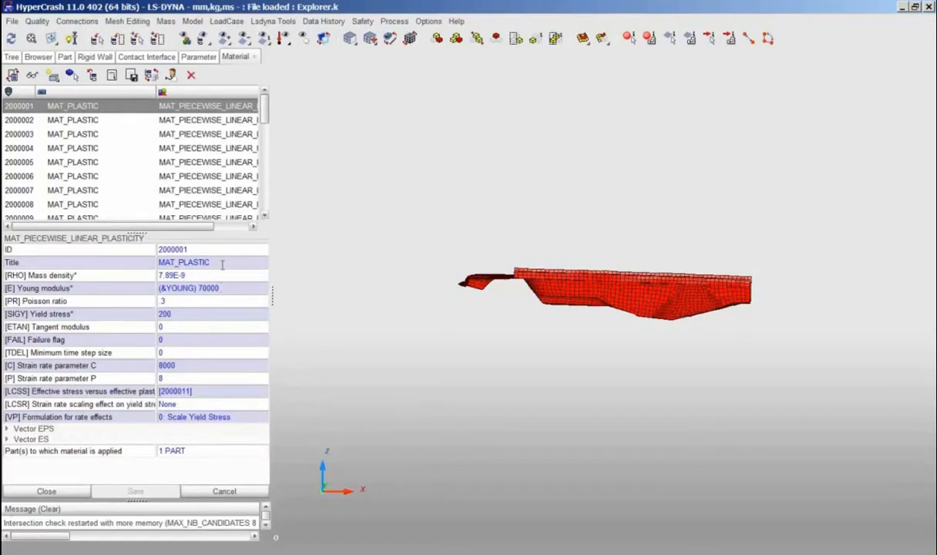
pyautogui.click(61, 495)
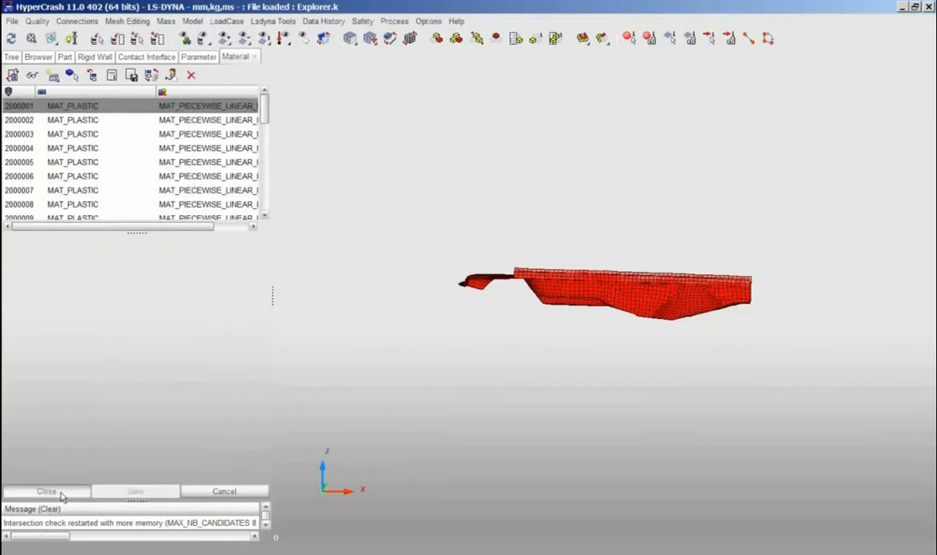
pyautogui.click(222, 494)
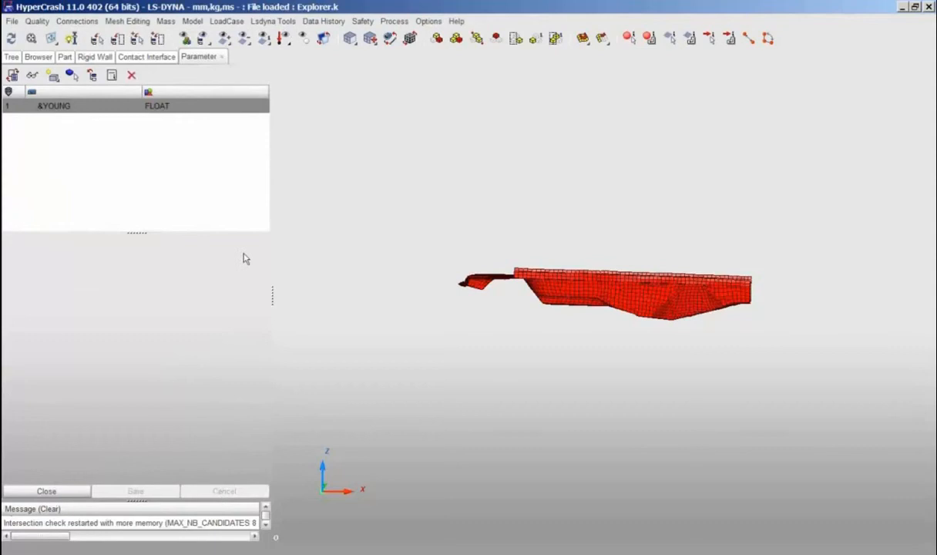
# Display all parts of the vehicle again and orient the whole model in an angled view from the front and above
pyautogui.click(186, 39)
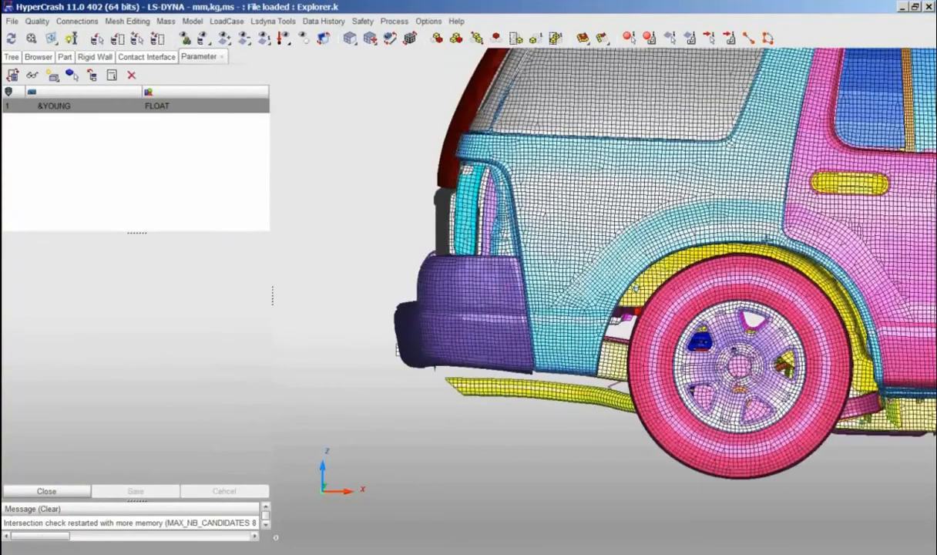
pyautogui.moveTo(728, 228); pyautogui.dragTo(573, 241, button='middle')
pyautogui.scroll(-5, 604, 297)
pyautogui.moveTo(602, 311); pyautogui.dragTo(659, 308)
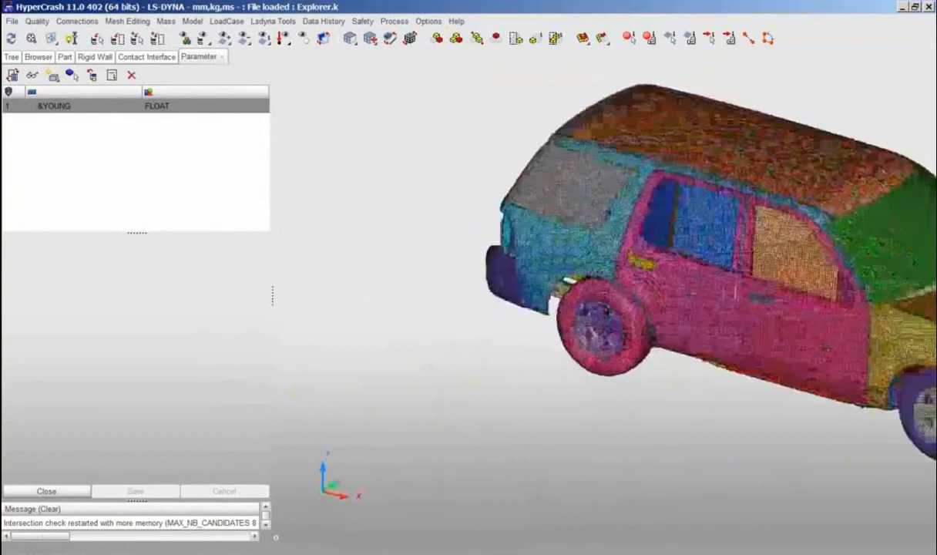
pyautogui.moveTo(660, 309); pyautogui.dragTo(468, 308, button='middle')
pyautogui.moveTo(468, 307); pyautogui.dragTo(671, 409)
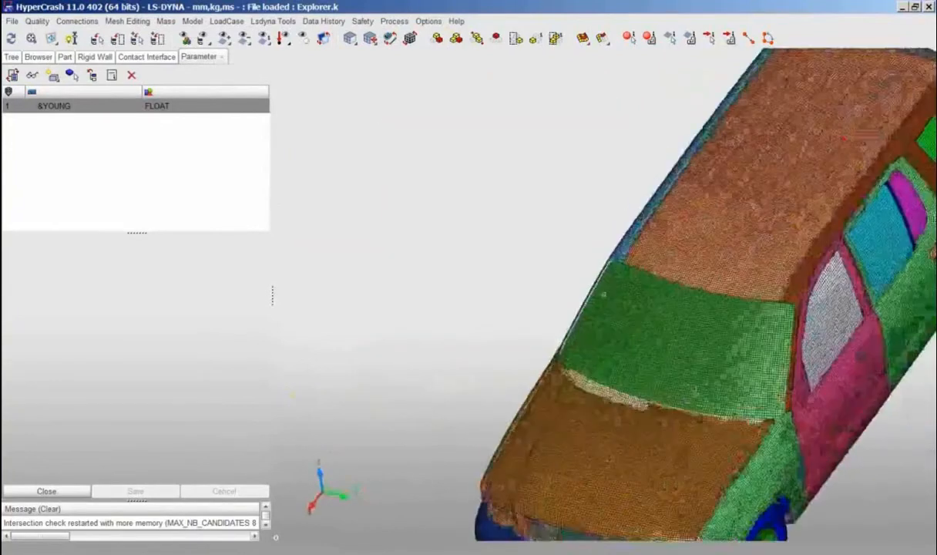
pyautogui.moveTo(670, 408); pyautogui.dragTo(536, 344, button='middle')
pyautogui.moveTo(536, 344); pyautogui.dragTo(579, 319)
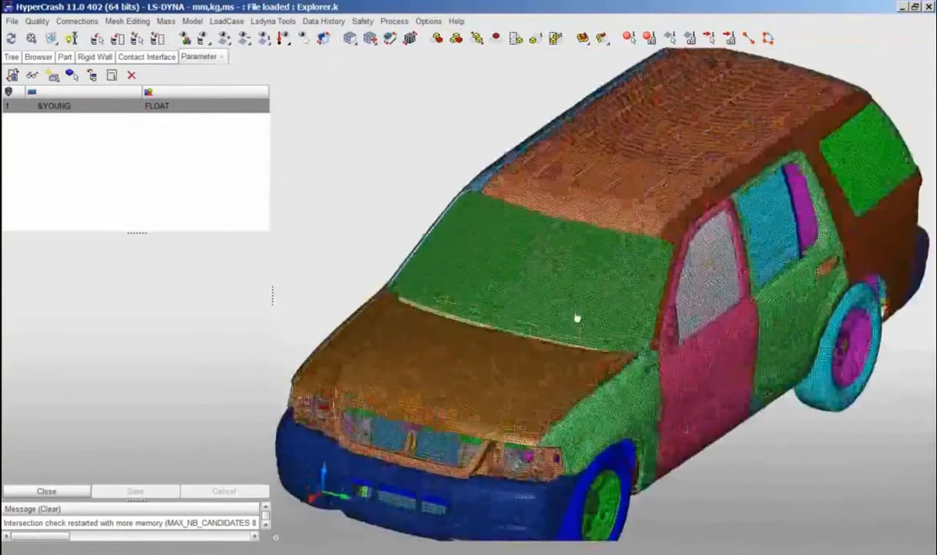
pyautogui.moveTo(580, 318); pyautogui.dragTo(581, 295, button='middle')
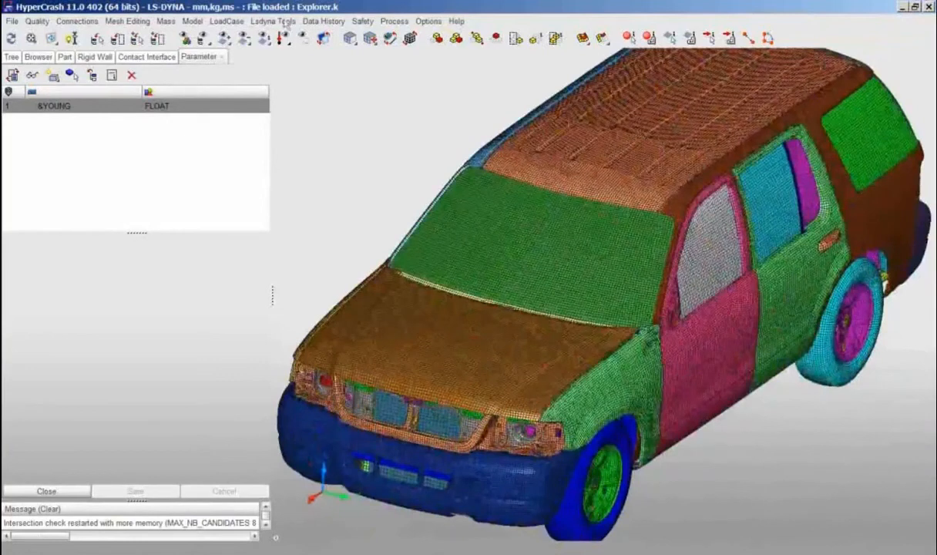
pyautogui.click(325, 22)
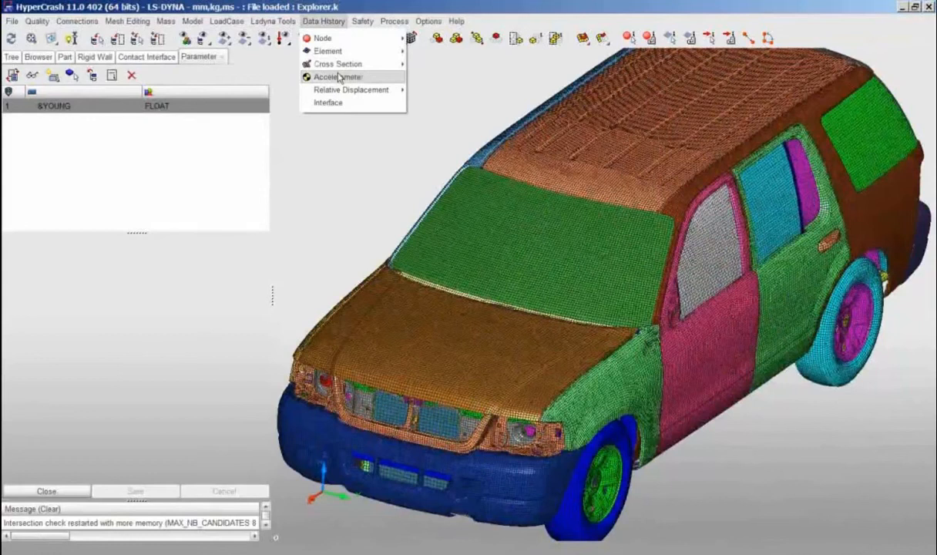
pyautogui.click(323, 145)
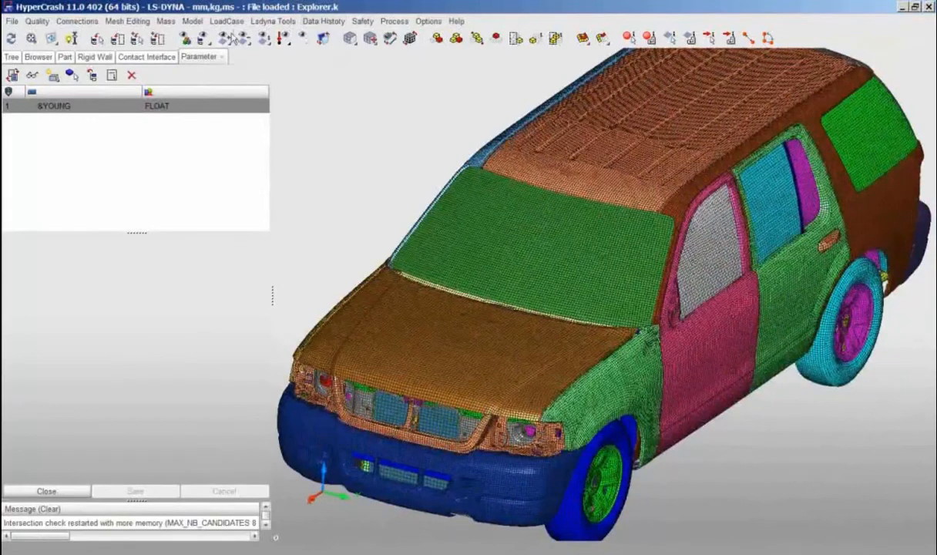
# Review which control cards are enabled in the model, including the shell and solid cards, and close the list
pyautogui.click(117, 21)
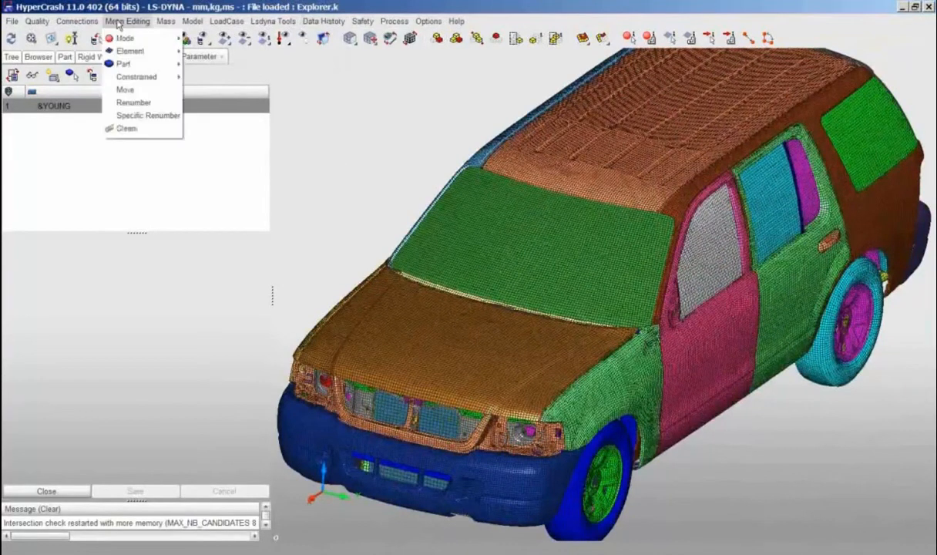
pyautogui.moveTo(192, 23)
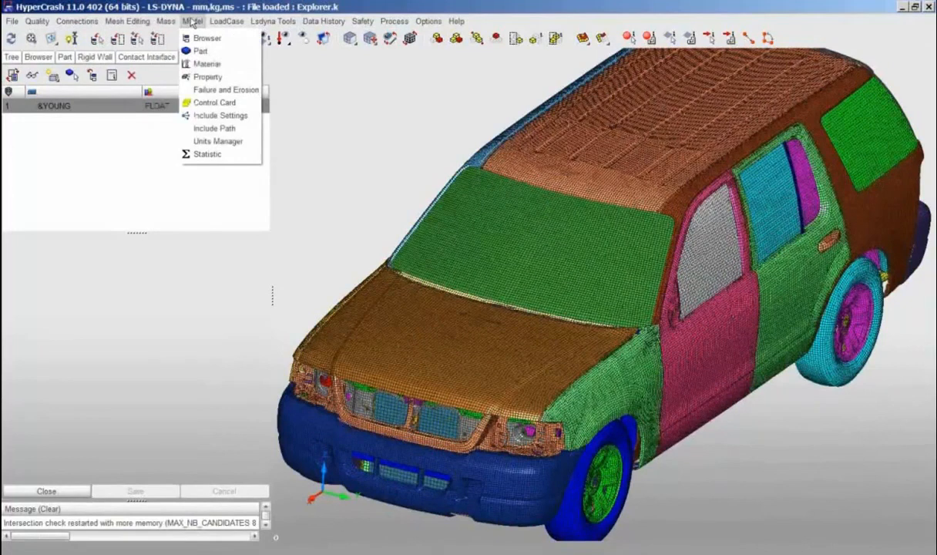
pyautogui.click(220, 104)
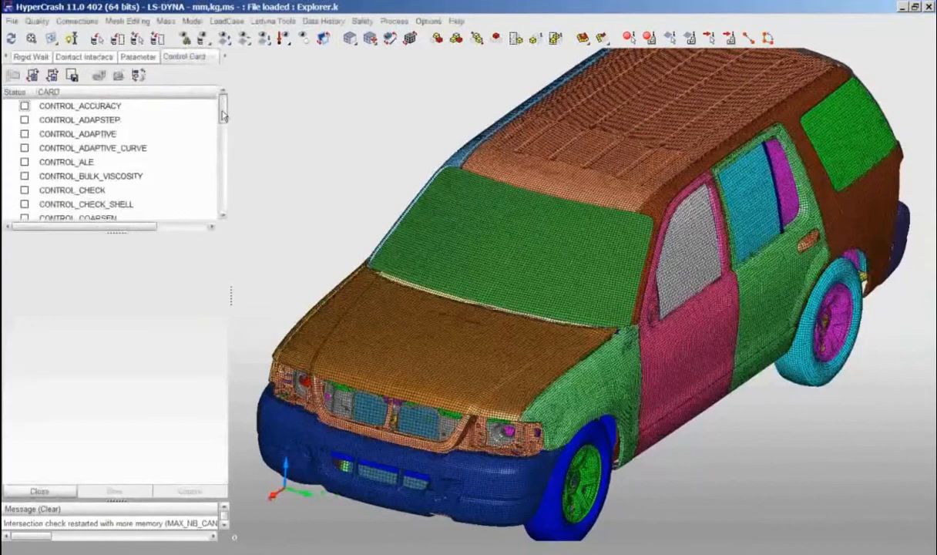
pyautogui.moveTo(223, 112); pyautogui.dragTo(223, 160)
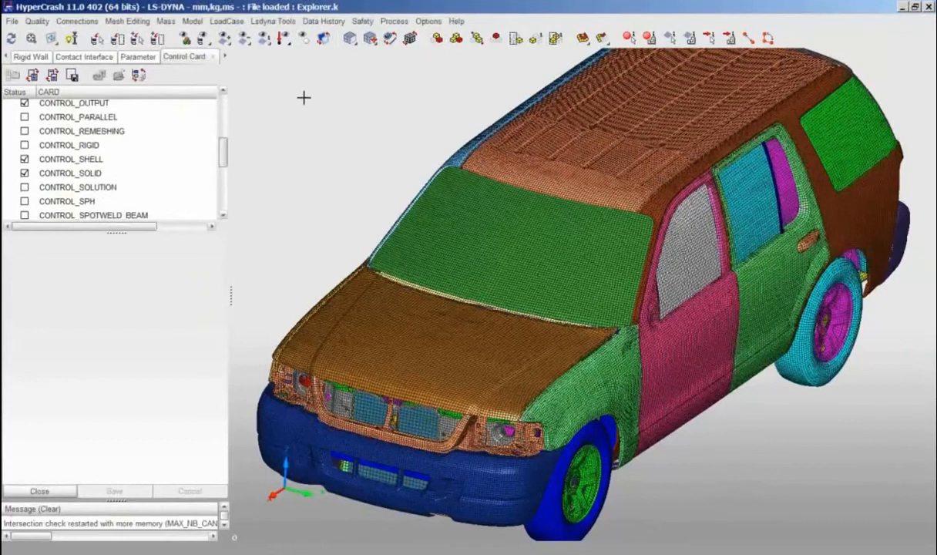
pyautogui.click(213, 58)
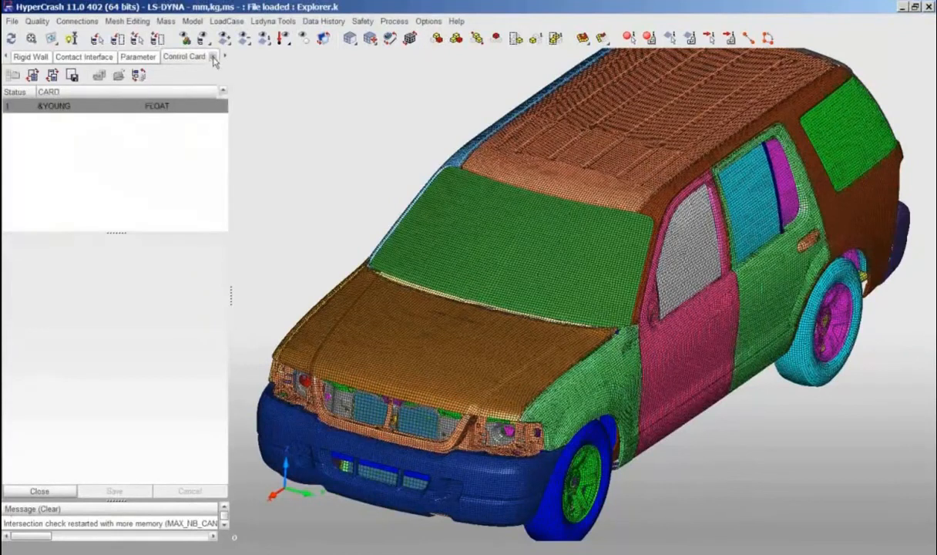
# Run the Model Checker on the model and look through its list of checks
pyautogui.click(37, 21)
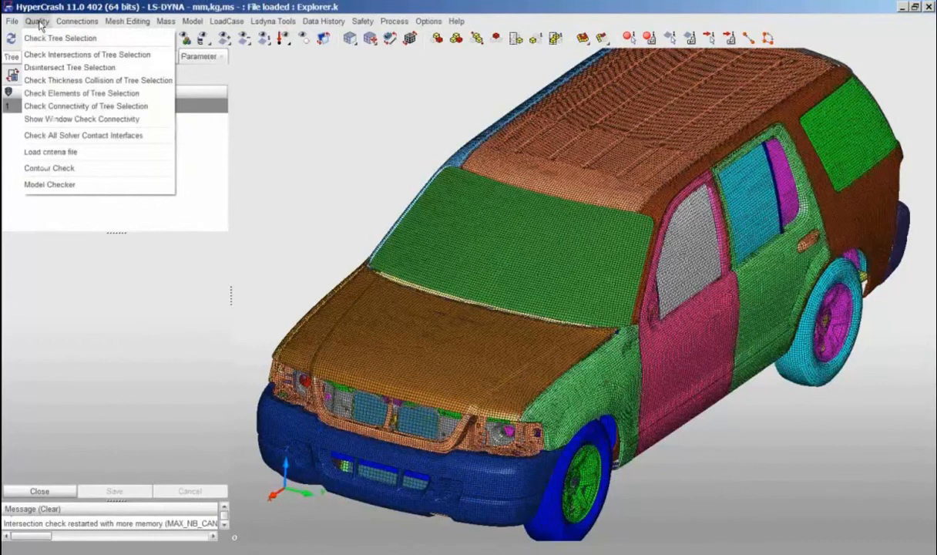
pyautogui.click(81, 187)
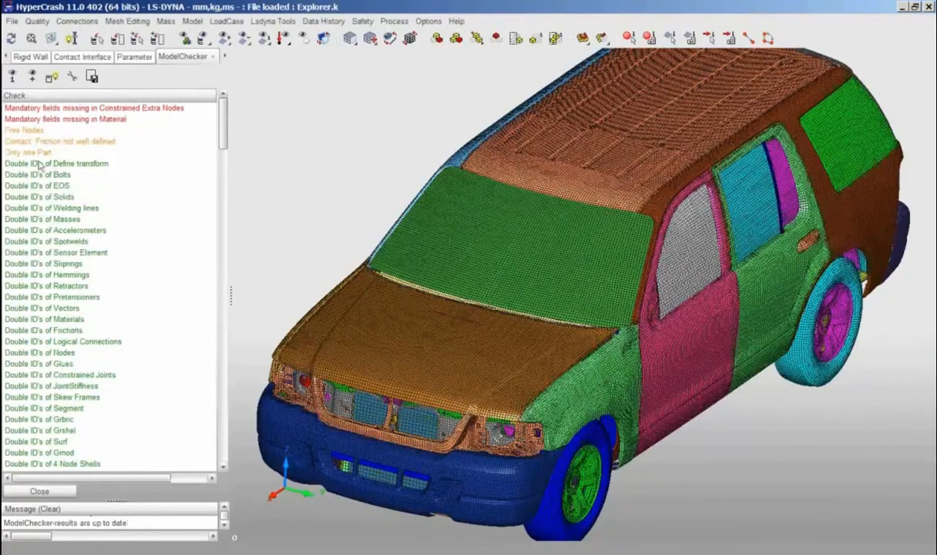
pyautogui.scroll(-1, 224, 147)
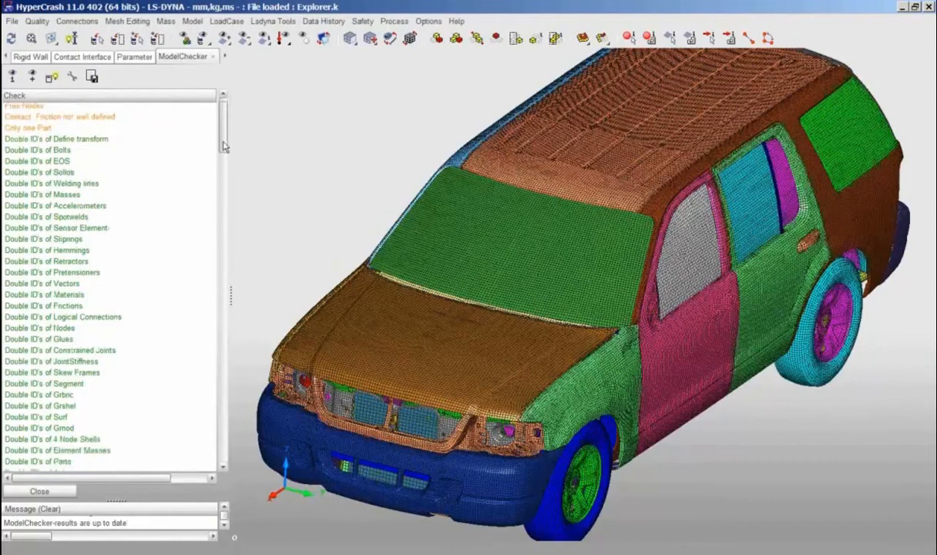
# Highlight the entities flagged by the "Only one Part" check in the transparent model and inspect them up close
pyautogui.scroll(-5, 224, 147)
pyautogui.scroll(6, 223, 147)
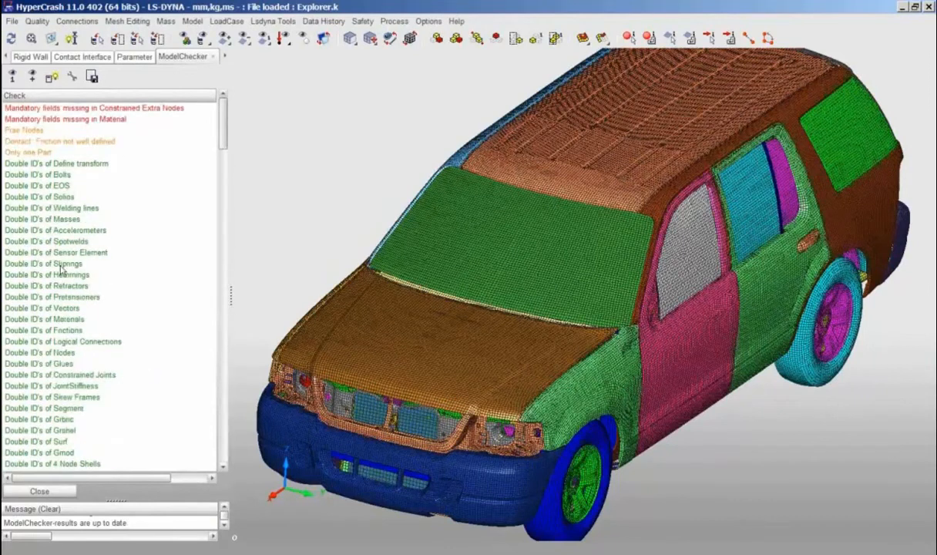
pyautogui.click(34, 154)
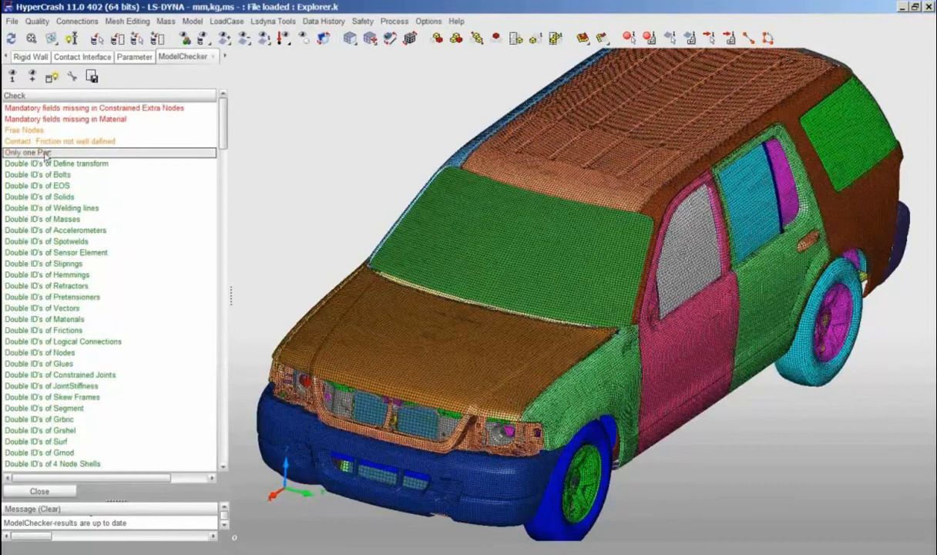
pyautogui.click(52, 78)
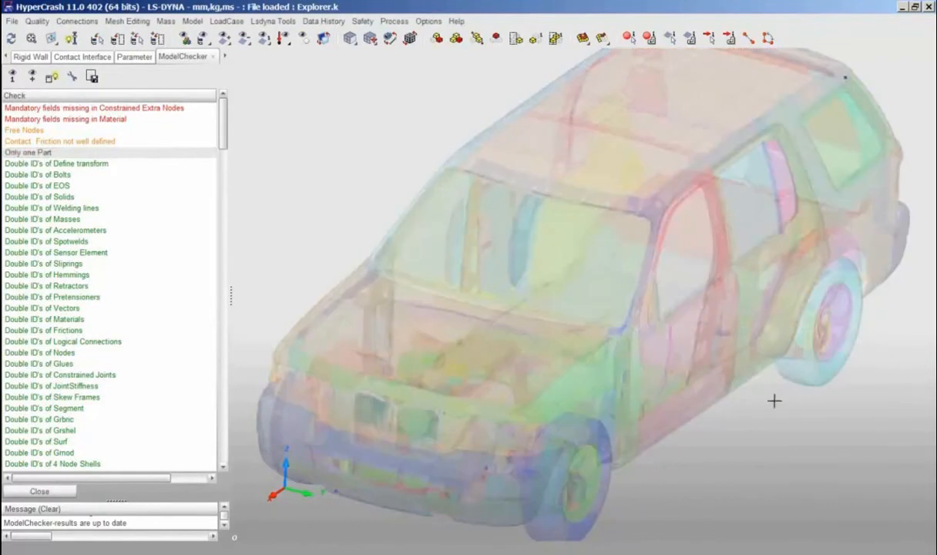
pyautogui.moveTo(774, 400); pyautogui.dragTo(718, 398, button='middle')
pyautogui.scroll(10, 718, 398)
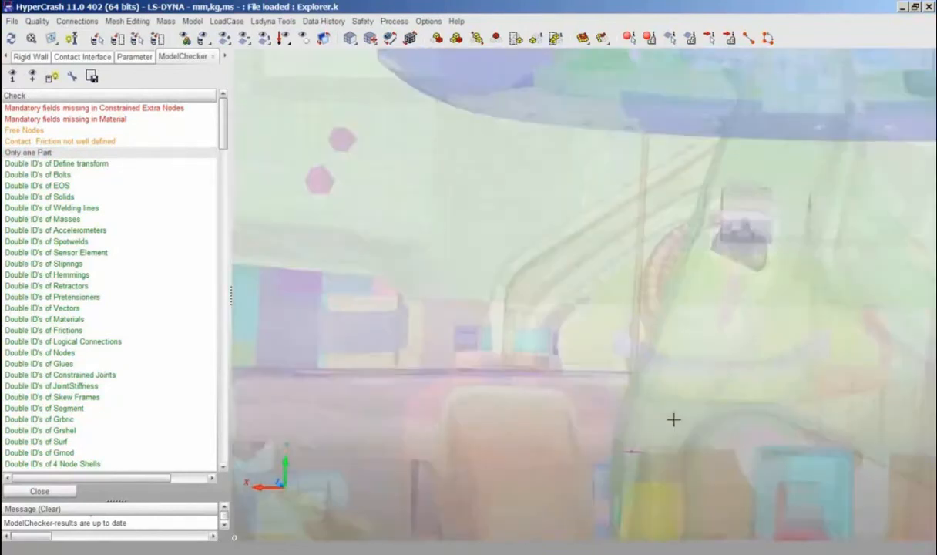
pyautogui.scroll(3, 651, 381)
pyautogui.scroll(5, 686, 432)
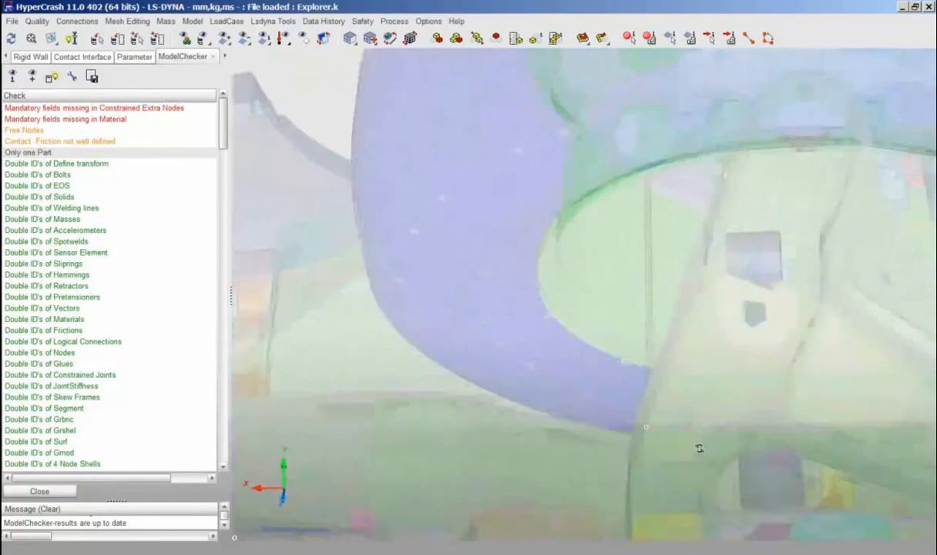
pyautogui.scroll(5, 641, 378)
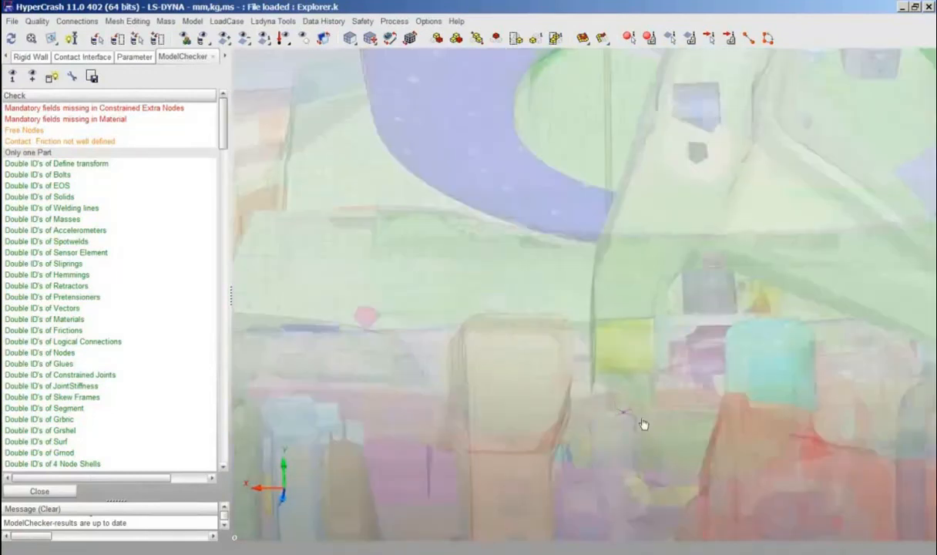
pyautogui.scroll(3, 650, 373)
pyautogui.moveTo(655, 367); pyautogui.dragTo(598, 390)
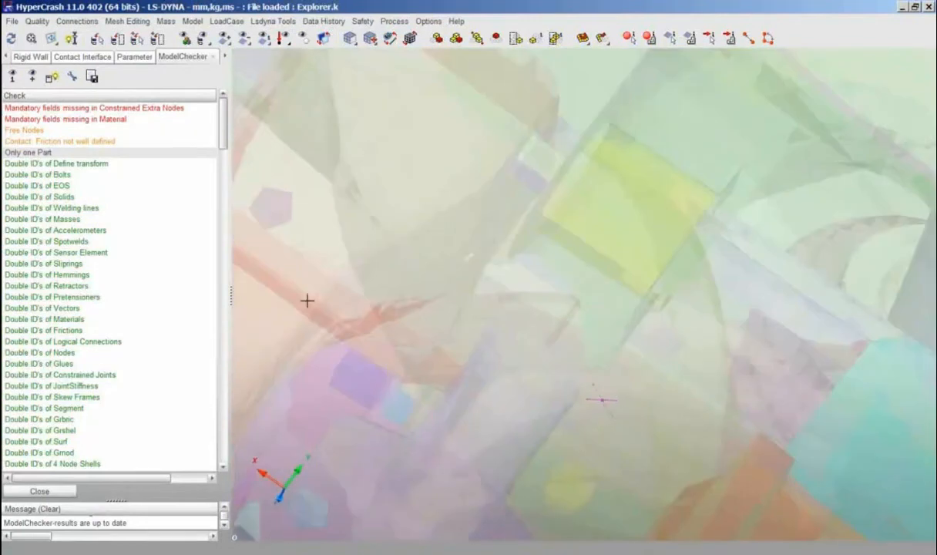
# Highlight the parts flagged by the "Contact: Friction not well defined" check and inspect them in the transparent model
pyautogui.click(53, 142)
pyautogui.click(54, 77)
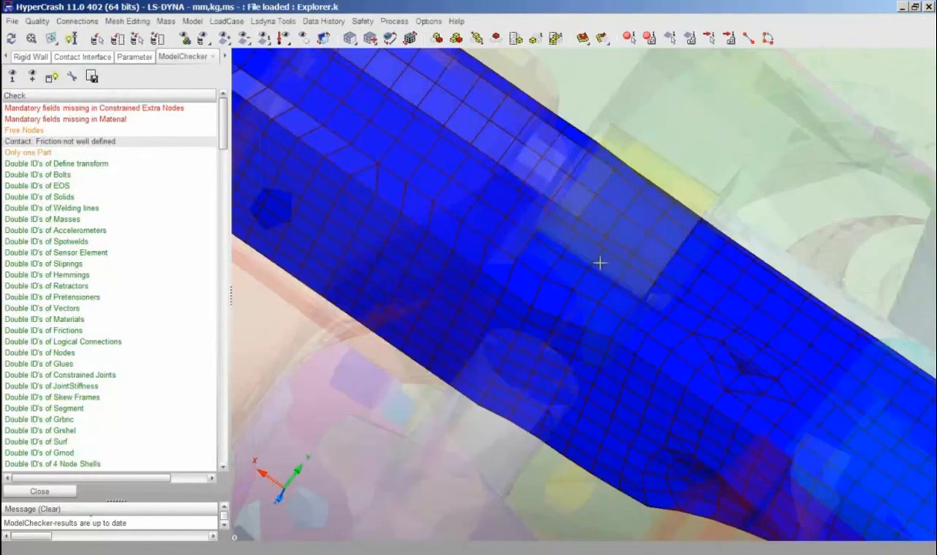
pyautogui.scroll(-5, 527, 275)
pyautogui.scroll(-4, 529, 275)
pyautogui.moveTo(608, 380); pyautogui.dragTo(500, 280)
pyautogui.moveTo(738, 376); pyautogui.dragTo(501, 351)
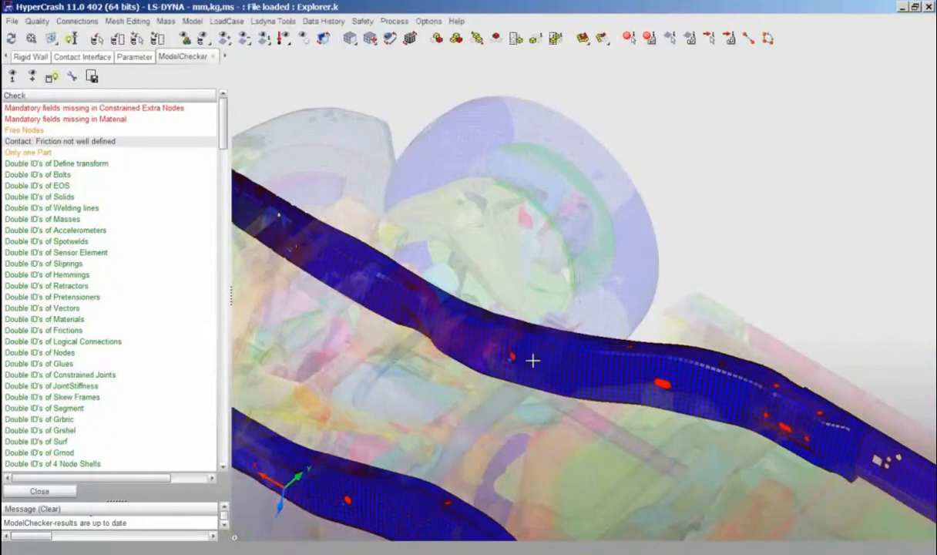
# Delete all free nodes found by the Model Checker from the model
pyautogui.click(25, 131)
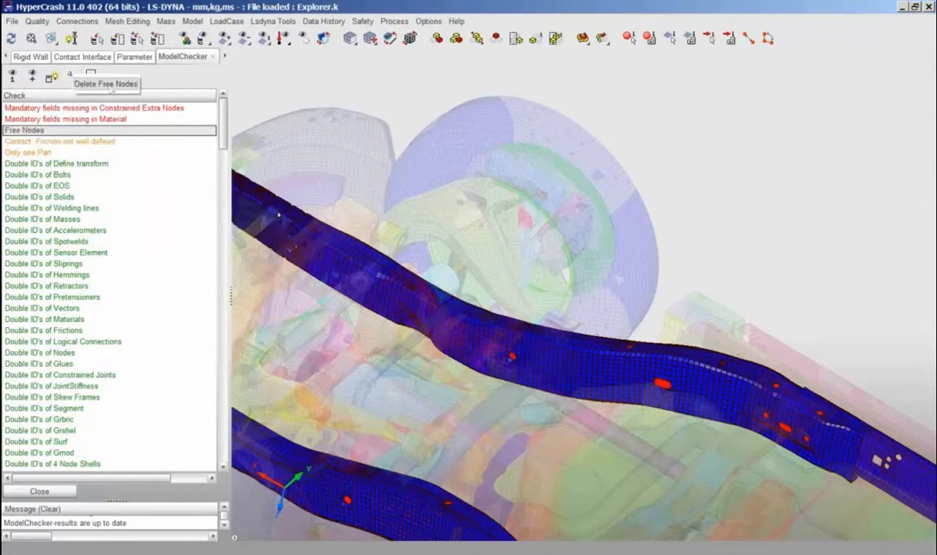
pyautogui.click(110, 87)
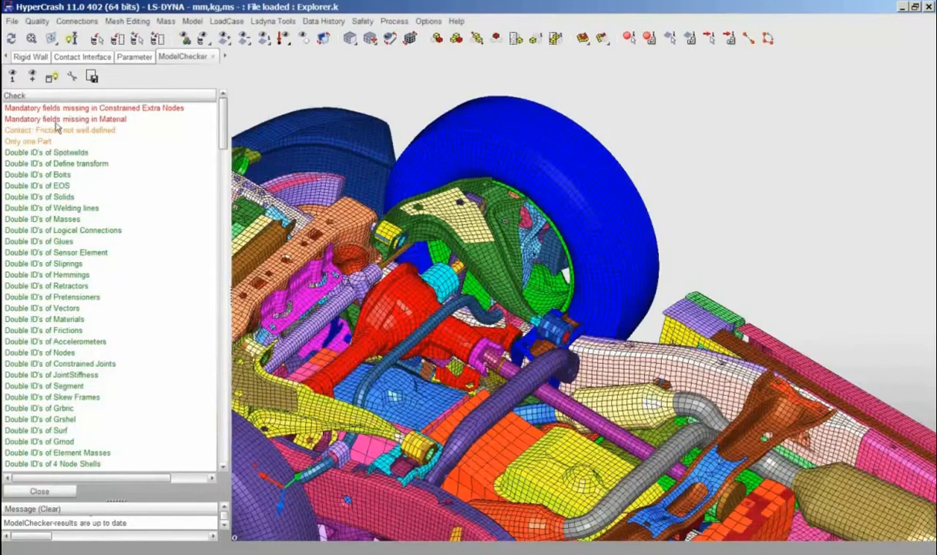
# Open the crushable foam material flagged by the "Mandatory fields missing in Material" error in the material editor, with the material list widened
pyautogui.click(54, 121)
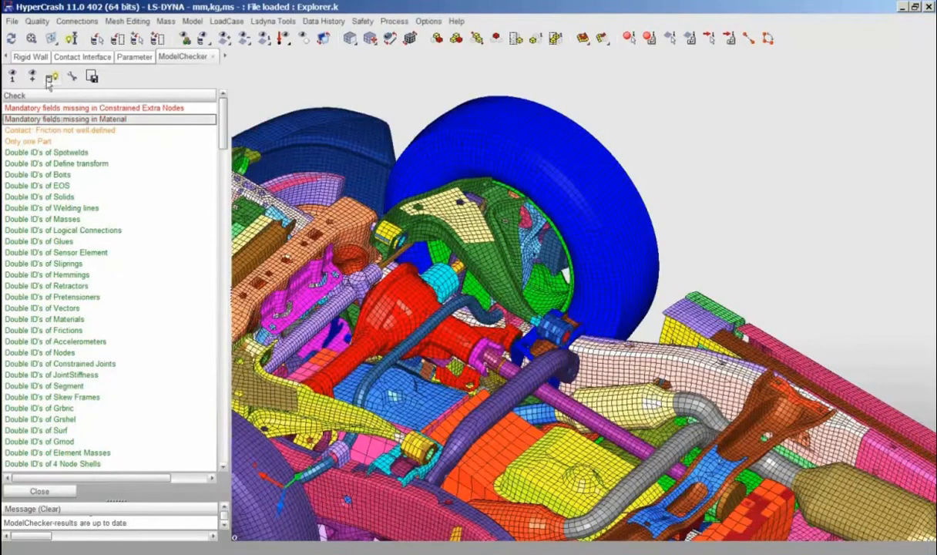
pyautogui.click(90, 77)
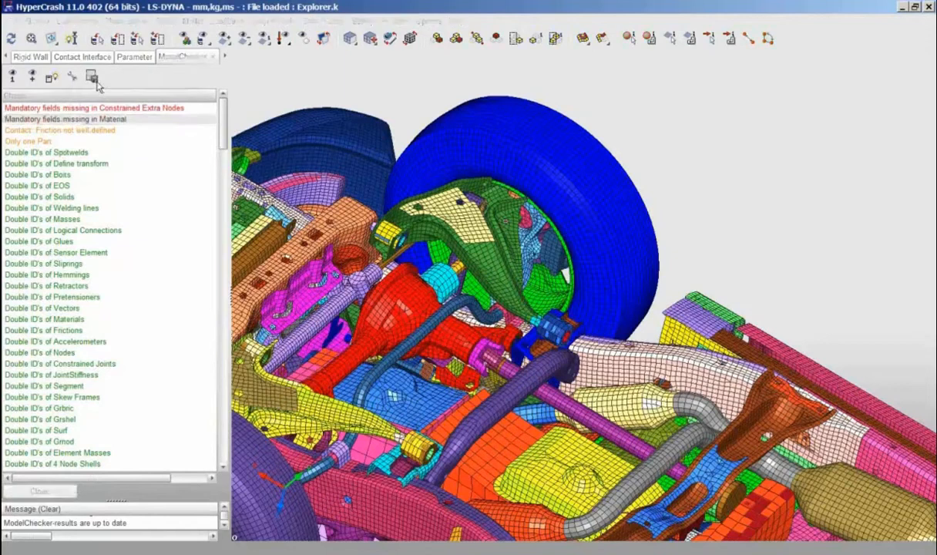
pyautogui.click(59, 112)
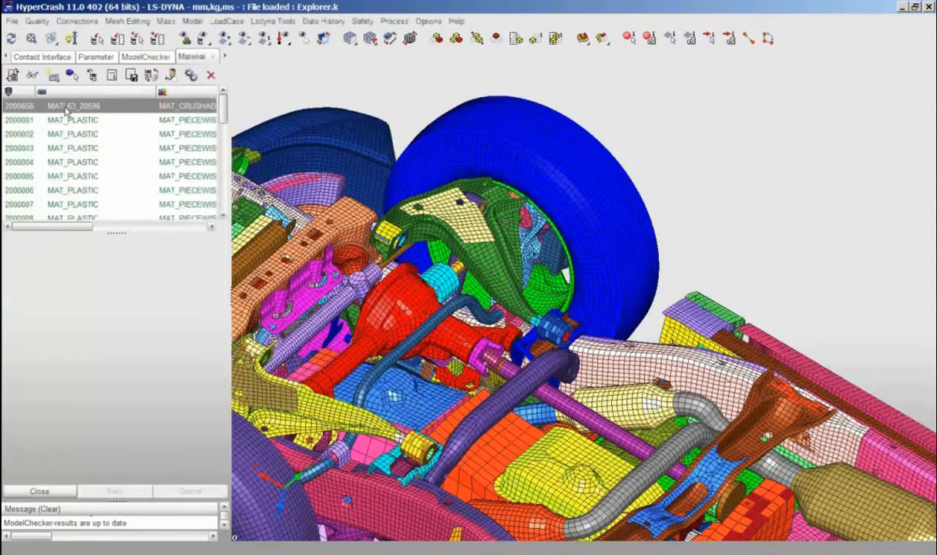
pyautogui.moveTo(228, 258); pyautogui.dragTo(335, 295)
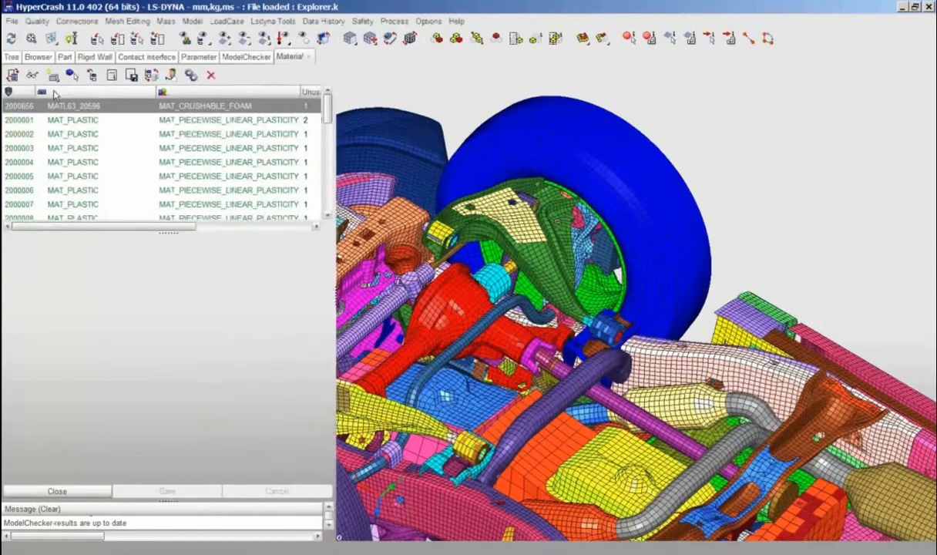
pyautogui.doubleClick(44, 106)
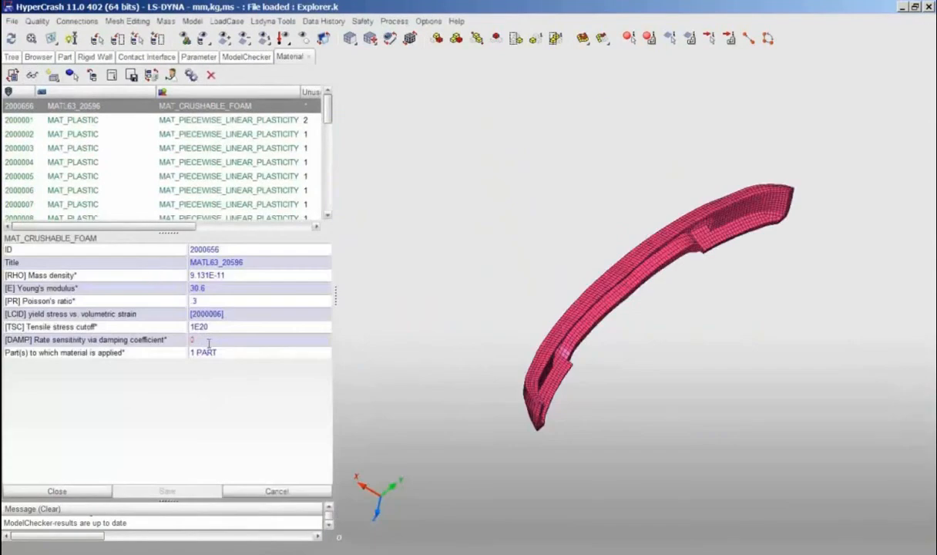
# Check the foam material's rate sensitivity damping coefficient, cancel the edit and close the material editor
pyautogui.click(198, 339)
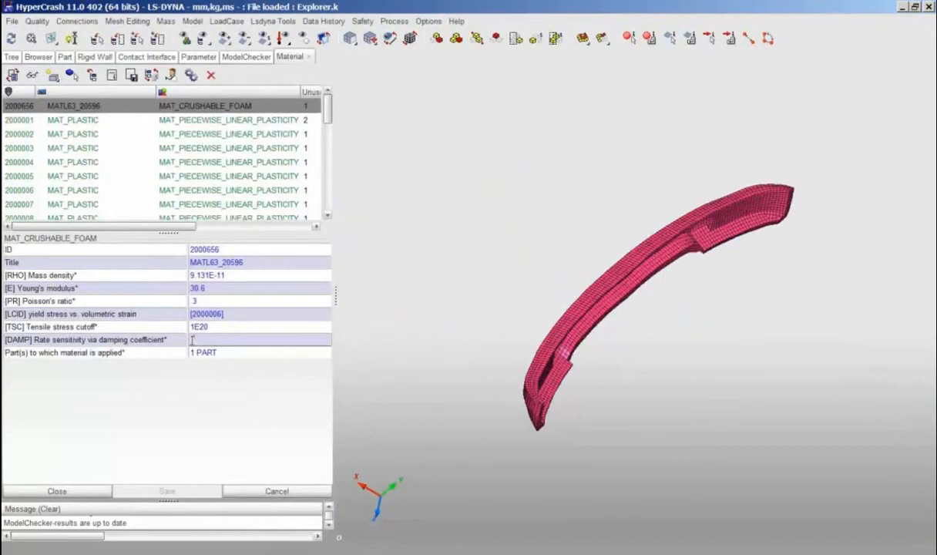
pyautogui.click(276, 490)
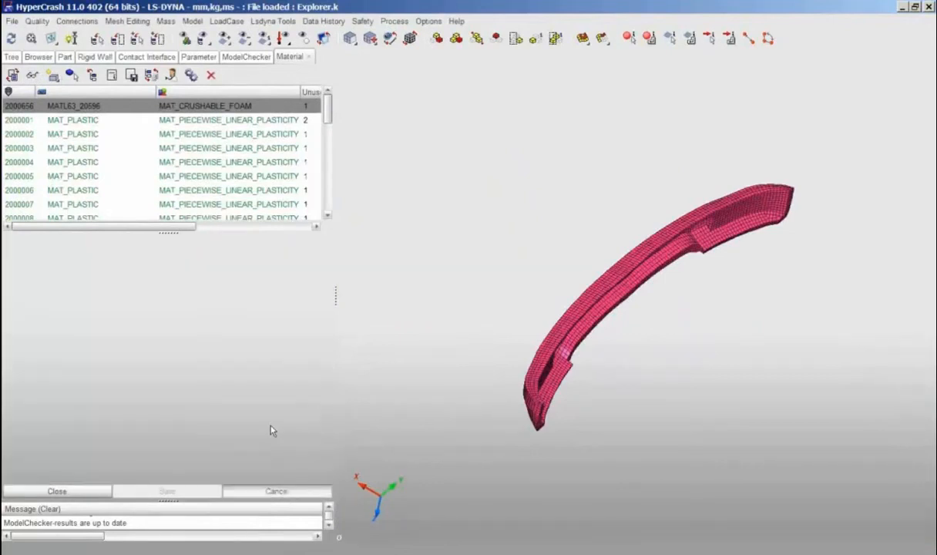
pyautogui.click(308, 57)
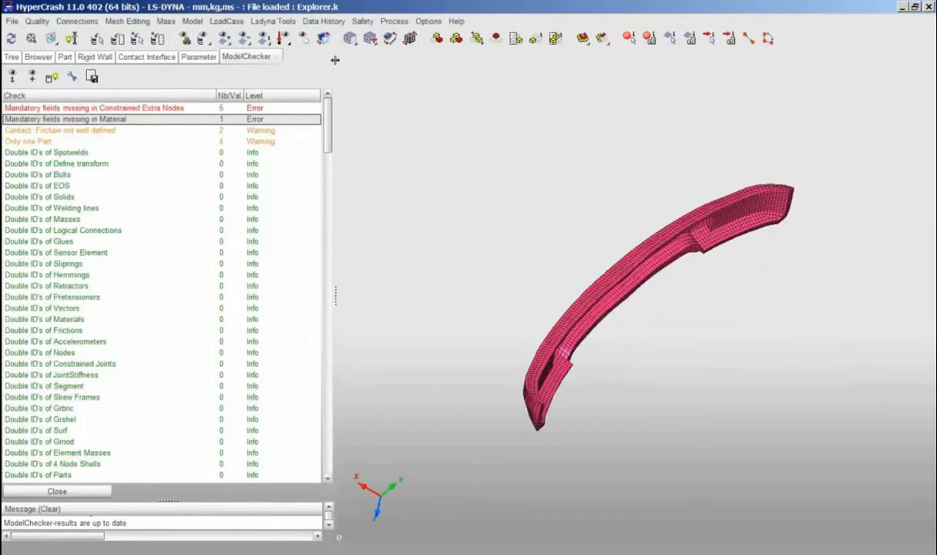
# Show the model's parameter list and its list of contact interfaces
pyautogui.click(202, 58)
pyautogui.click(166, 58)
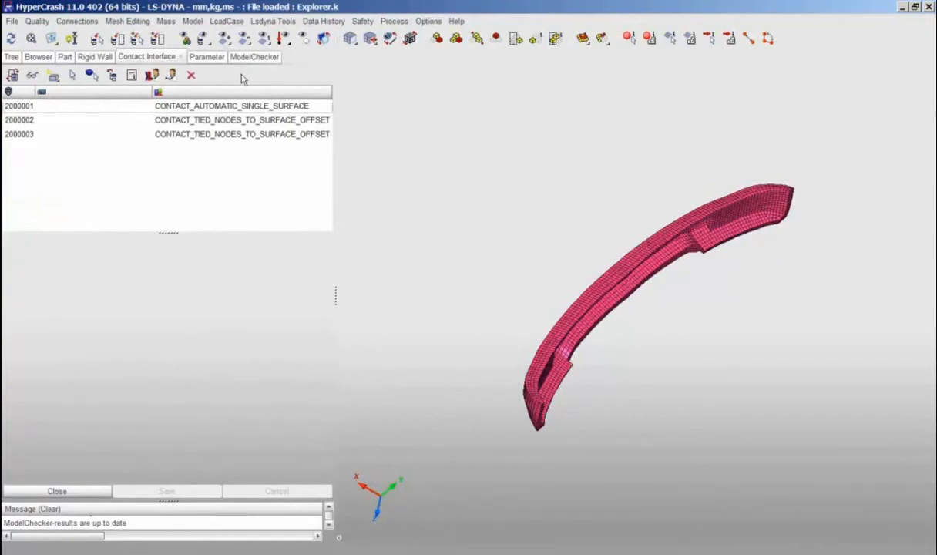
# Display the mass details of all parts in Explorer.k, with the table widened to show every mass column
pyautogui.click(165, 22)
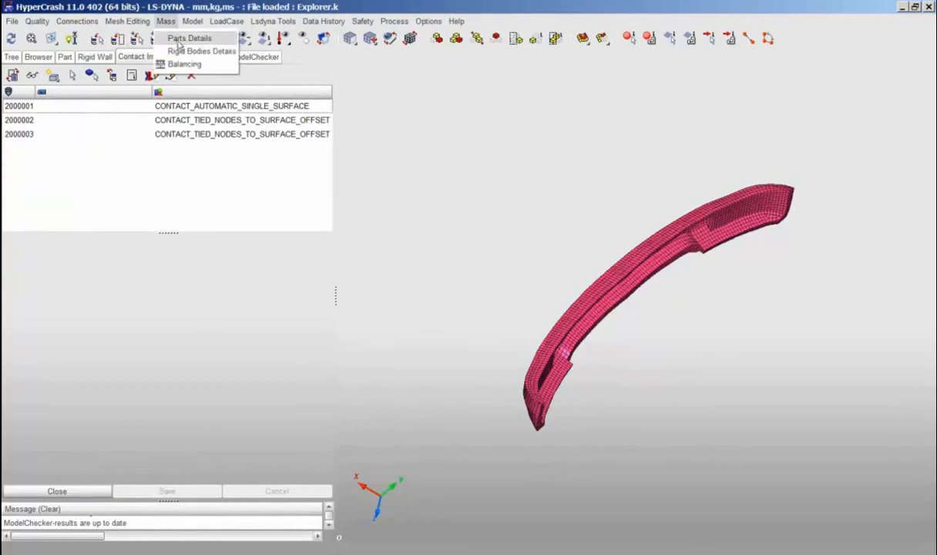
pyautogui.click(185, 38)
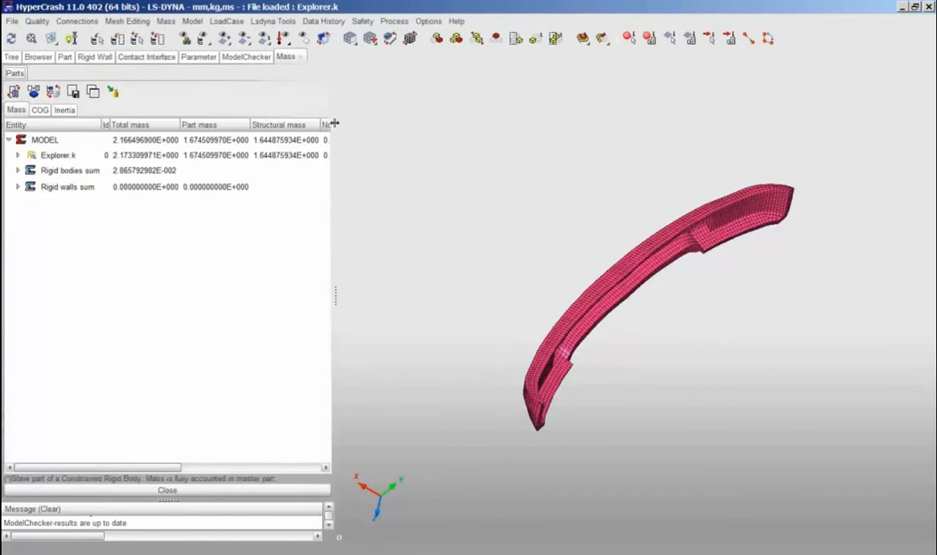
pyautogui.click(18, 155)
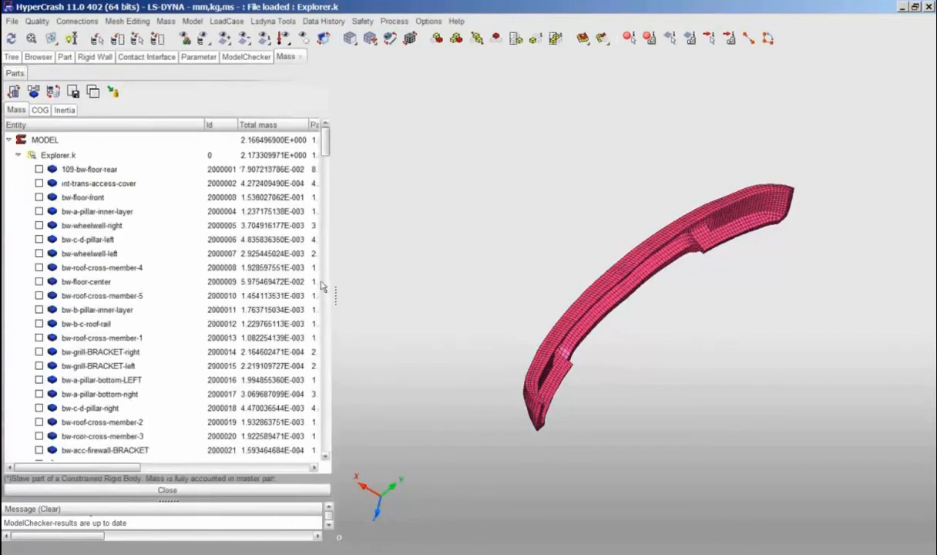
pyautogui.moveTo(337, 293); pyautogui.dragTo(773, 251)
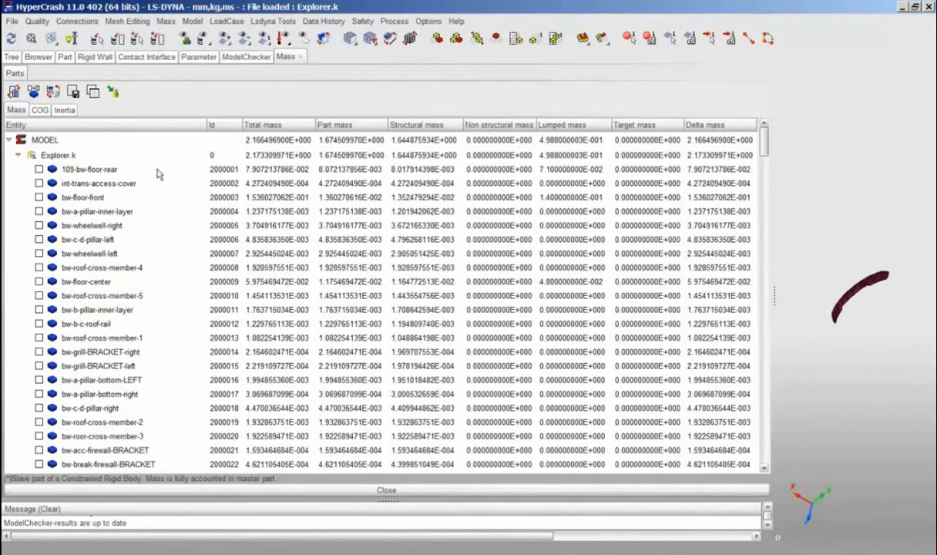
# Review the target mass matching option for part 109-bw-floor-rear, collapse the Explorer.k part list and close the mass details
pyautogui.click(103, 170)
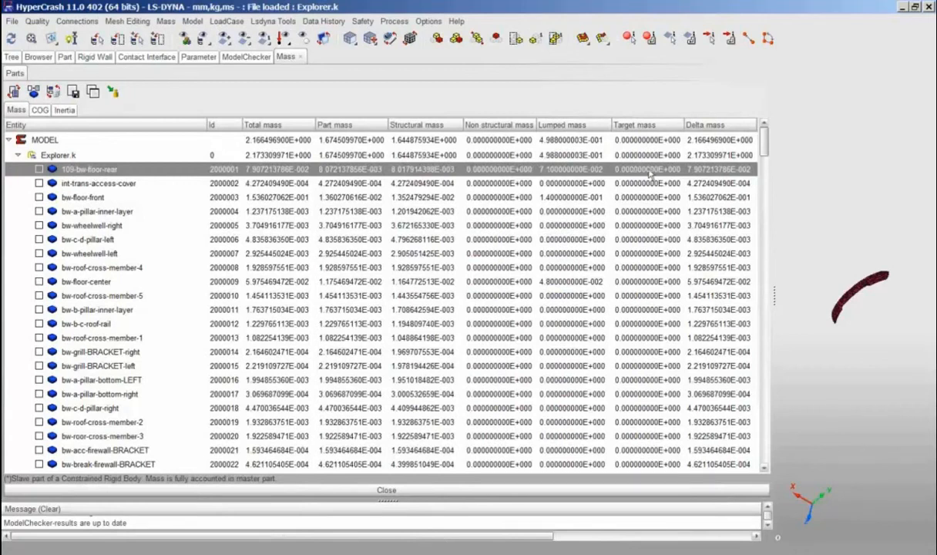
pyautogui.rightClick(112, 171)
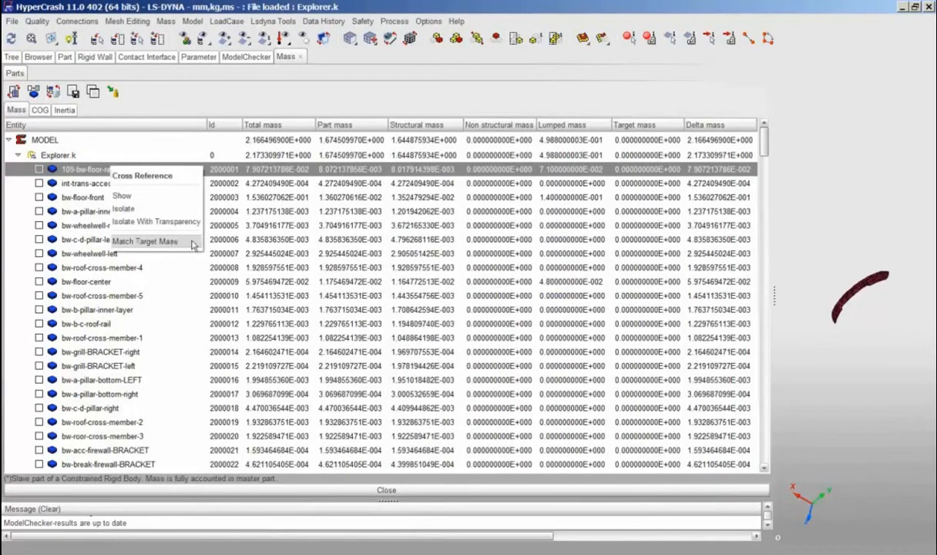
pyautogui.click(638, 175)
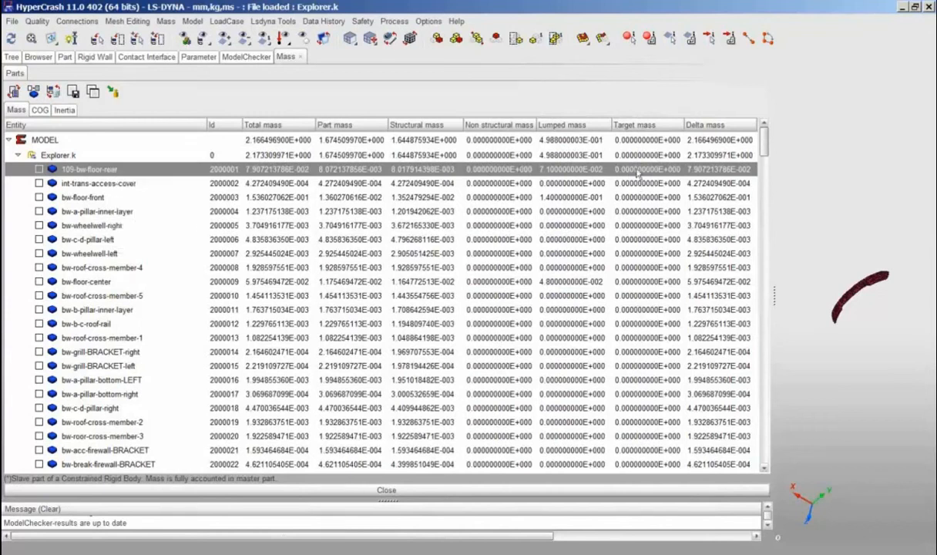
pyautogui.doubleClick(95, 152)
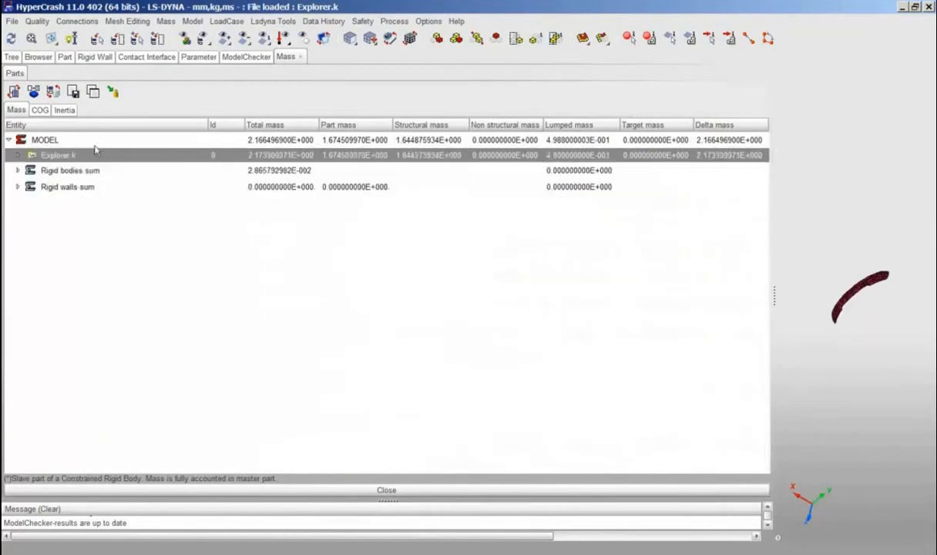
pyautogui.click(301, 58)
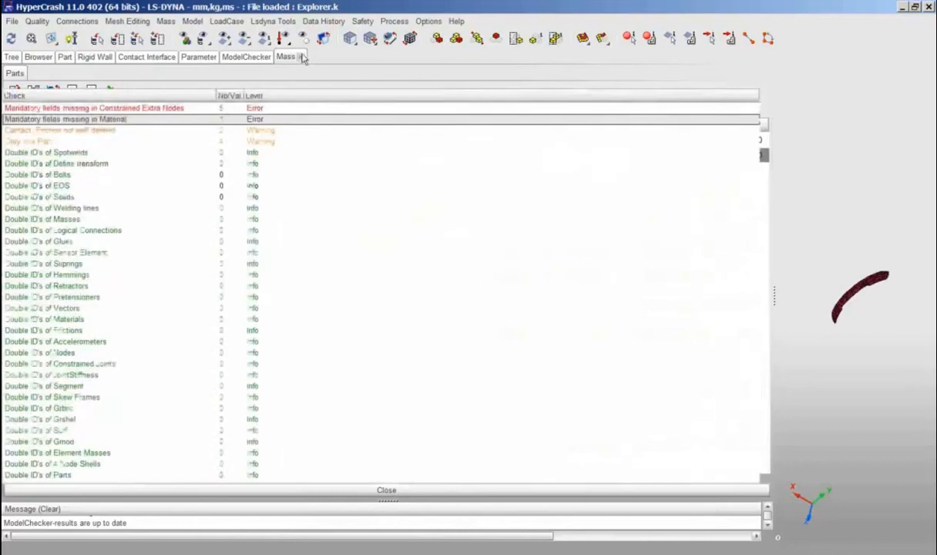
pyautogui.click(231, 22)
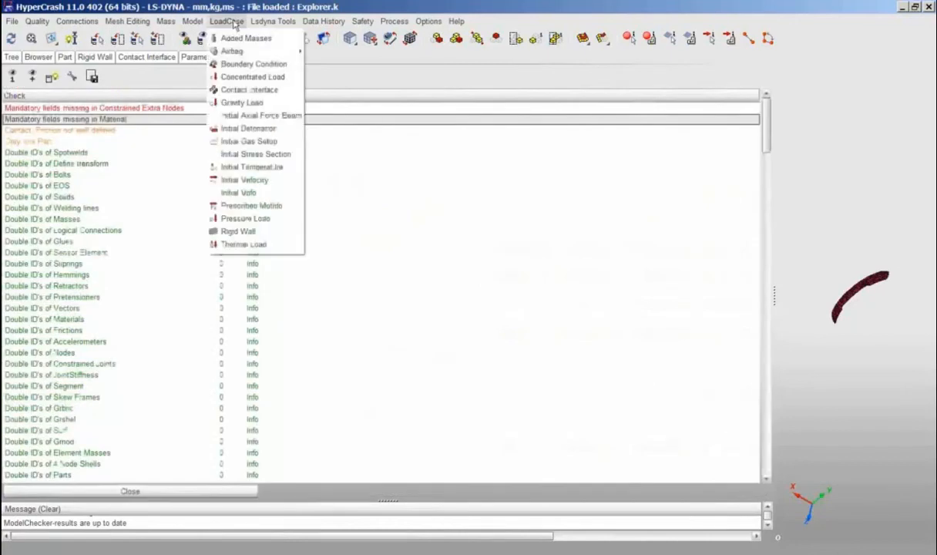
pyautogui.moveTo(268, 26)
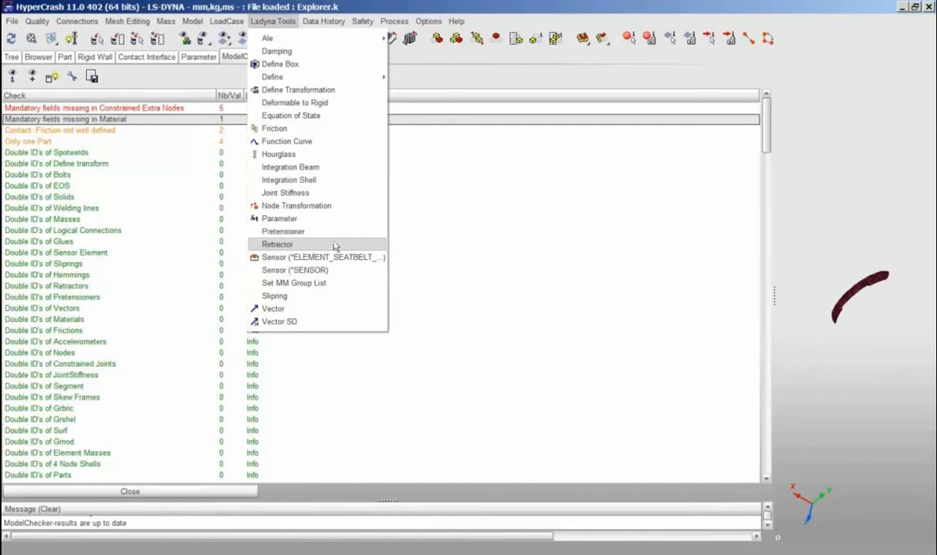
pyautogui.click(463, 234)
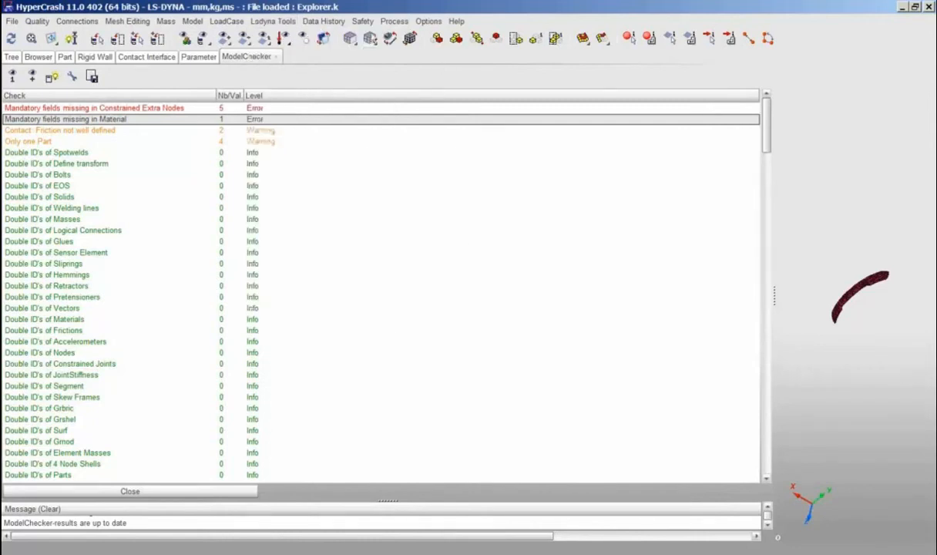
pyautogui.click(364, 23)
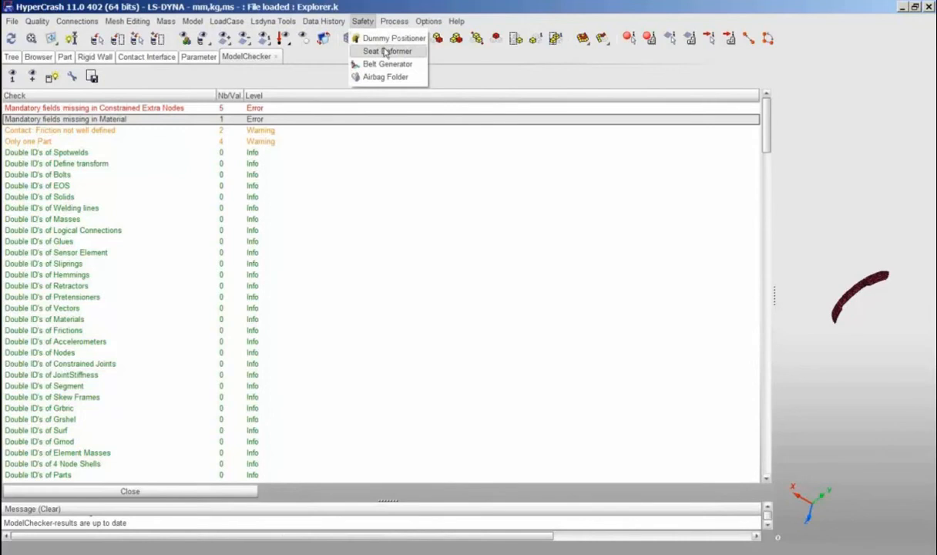
pyautogui.click(477, 67)
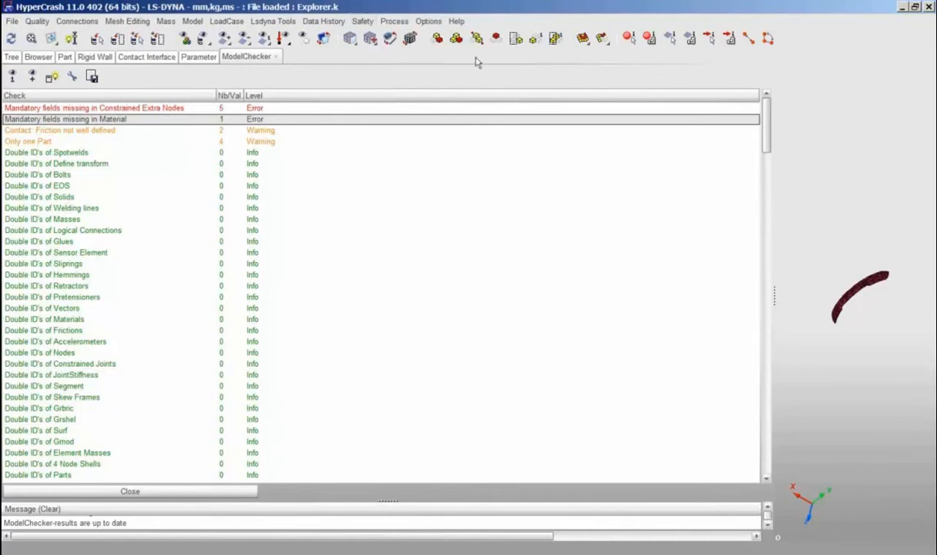
# Minimise the crash model and switch to the HC_Ls-Dyna_Mar9.pdf presentation in Adobe Reader
pyautogui.click(902, 7)
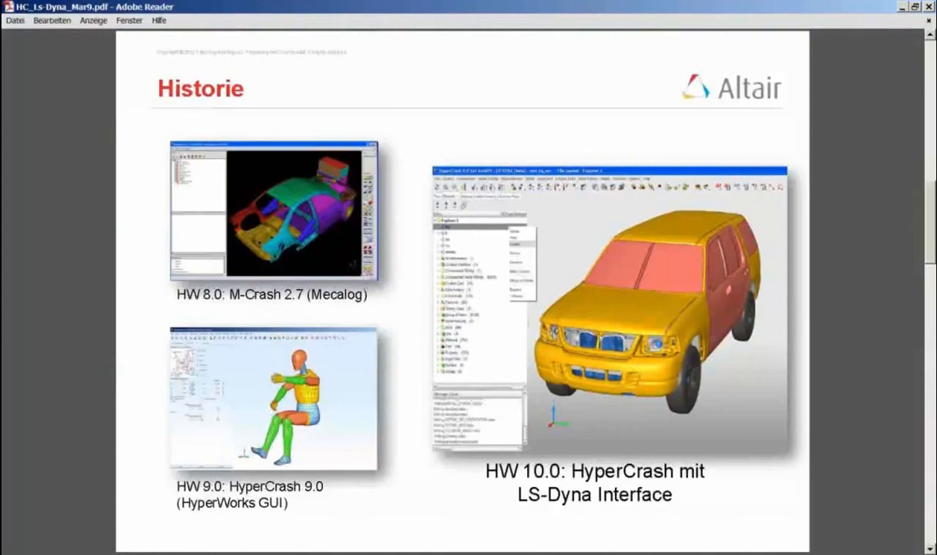
# Minimise the Explorer.k model and switch to the HyperCrash session with HC_safety_demo_start.key loaded
pyautogui.click(309, 553)
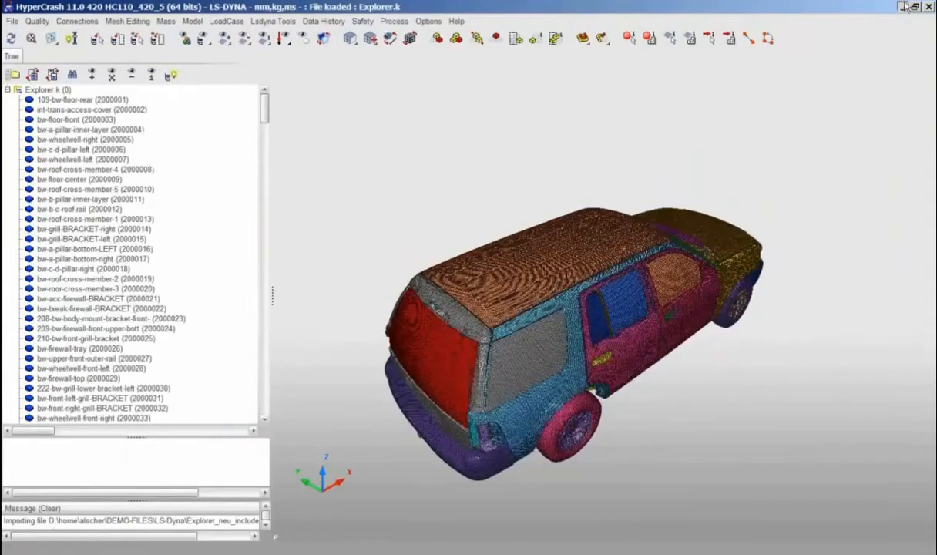
pyautogui.click(903, 7)
pyautogui.click(469, 553)
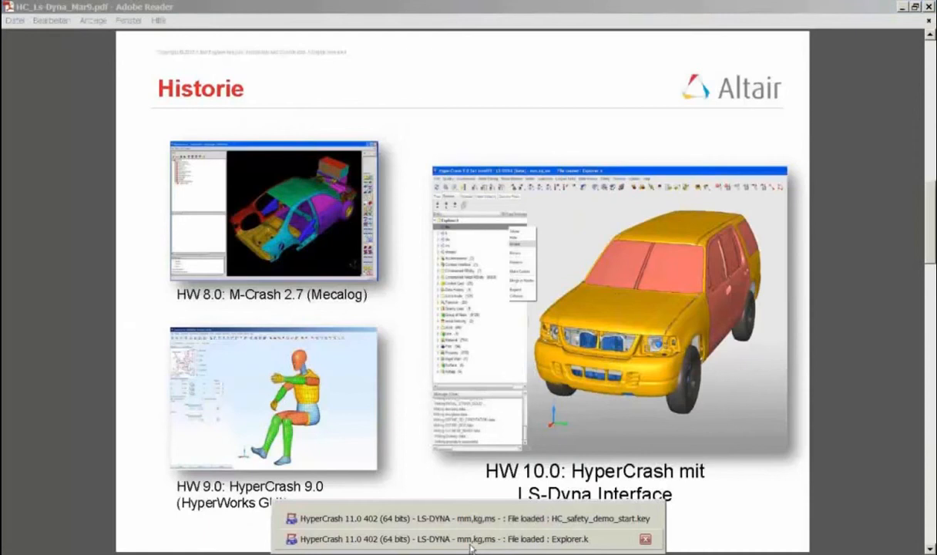
pyautogui.click(482, 520)
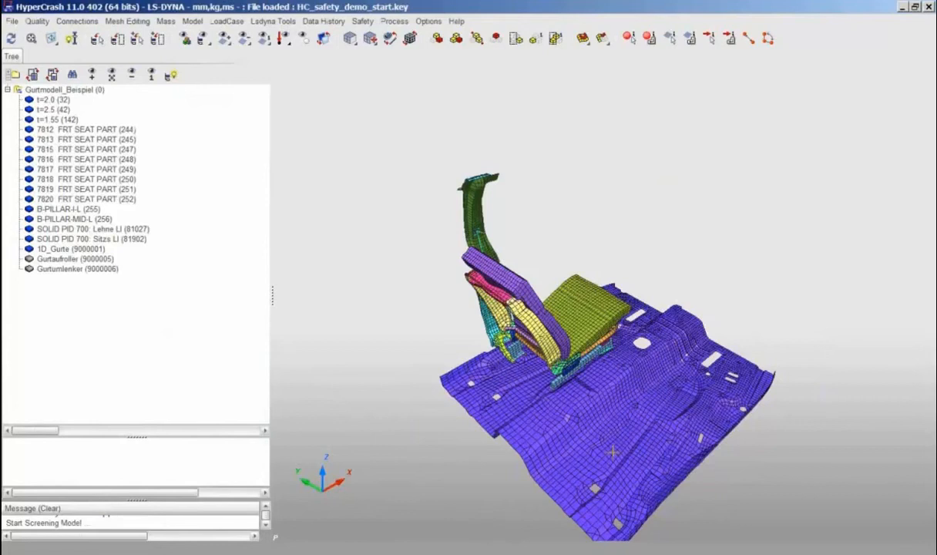
# Open the Dummy Positioner for the seat model and start adding a new dummy
pyautogui.moveTo(614, 409); pyautogui.dragTo(663, 399, button='middle')
pyautogui.moveTo(663, 399); pyautogui.dragTo(703, 266)
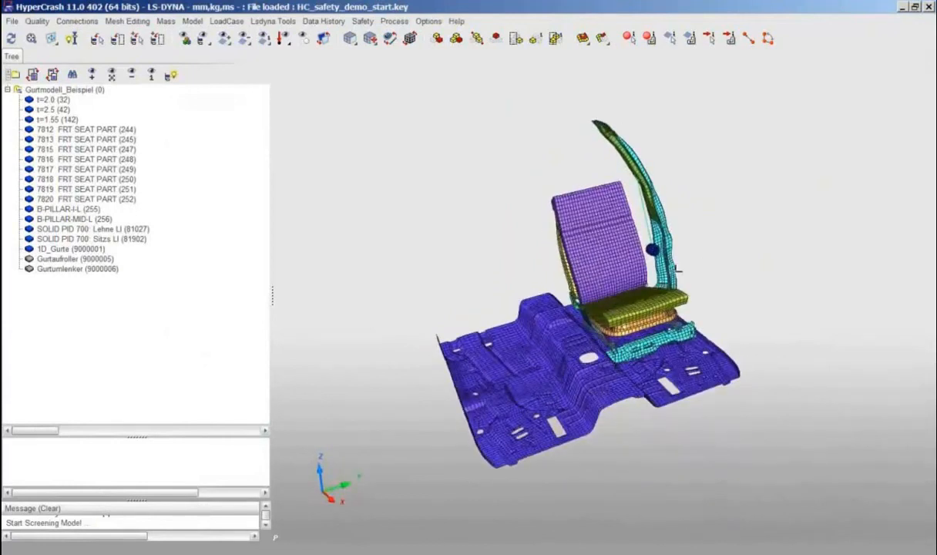
pyautogui.moveTo(675, 258); pyautogui.dragTo(652, 294, button='middle')
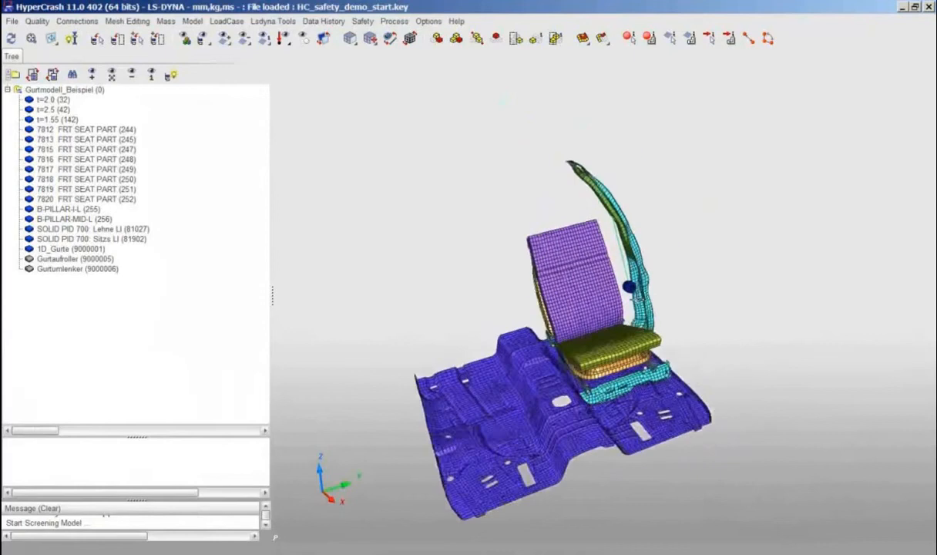
pyautogui.scroll(3, 651, 295)
pyautogui.moveTo(646, 330); pyautogui.dragTo(675, 280, button='middle')
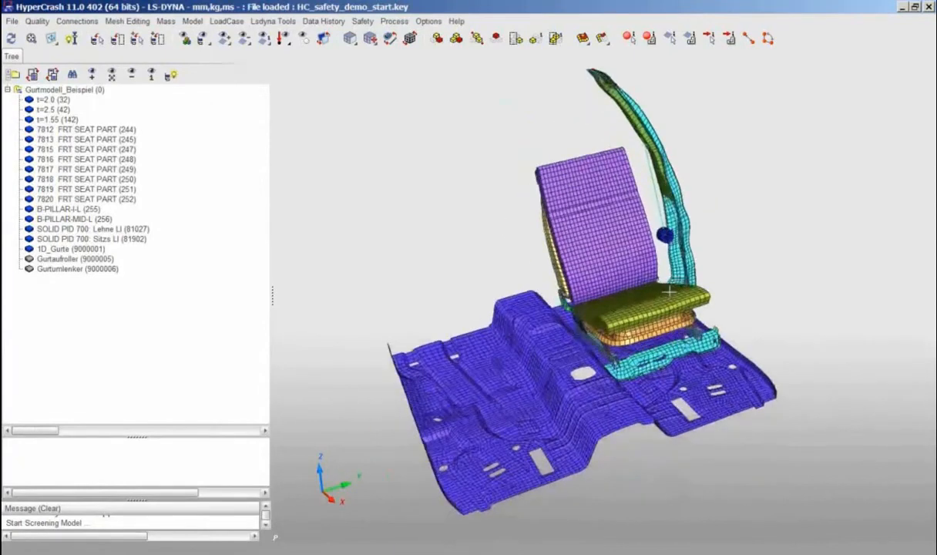
pyautogui.moveTo(624, 395); pyautogui.dragTo(639, 389, button='middle')
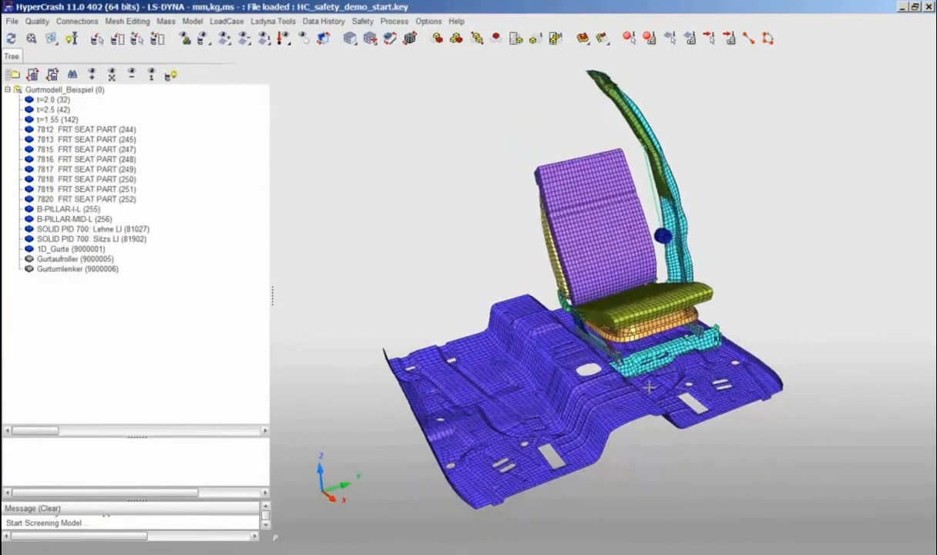
pyautogui.click(363, 21)
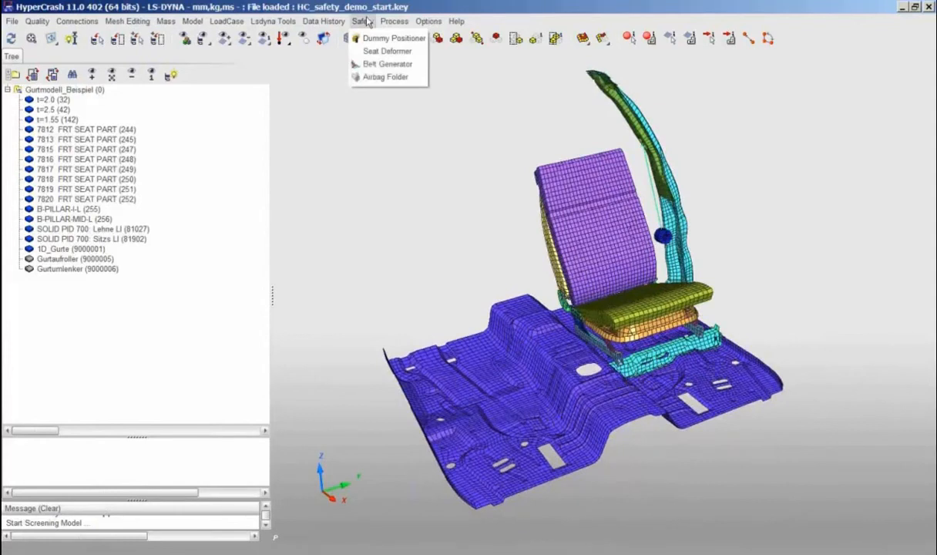
pyautogui.click(377, 38)
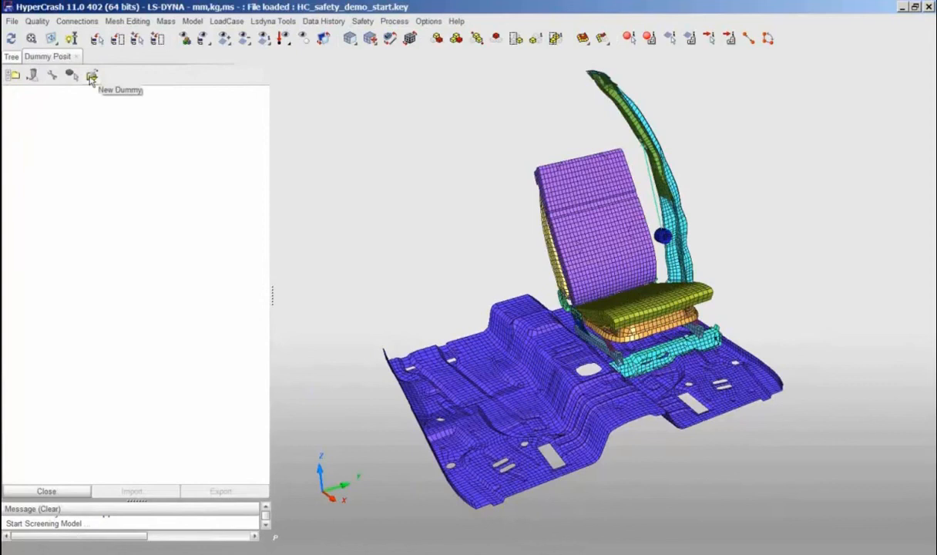
pyautogui.click(91, 76)
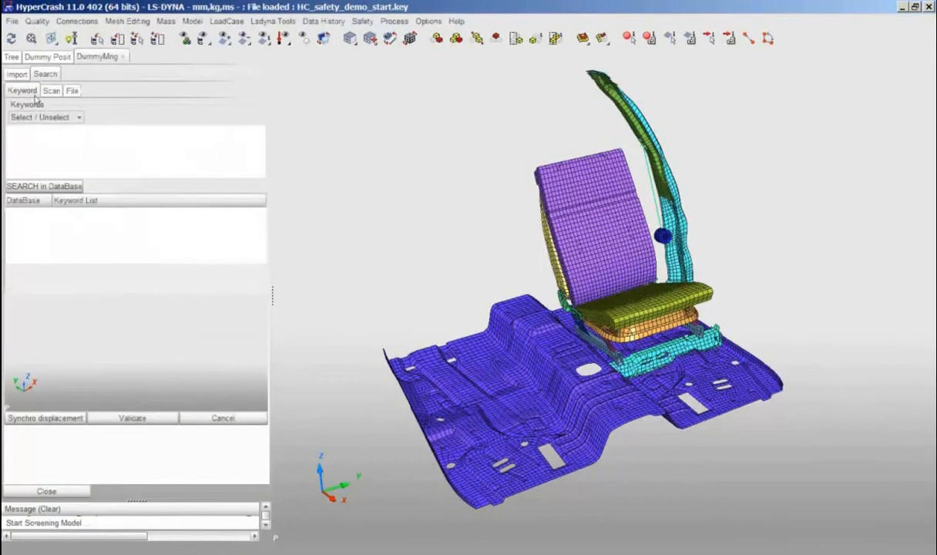
# Review the keyword categories offered for searching the dummy database, including the Modeling options
pyautogui.click(79, 118)
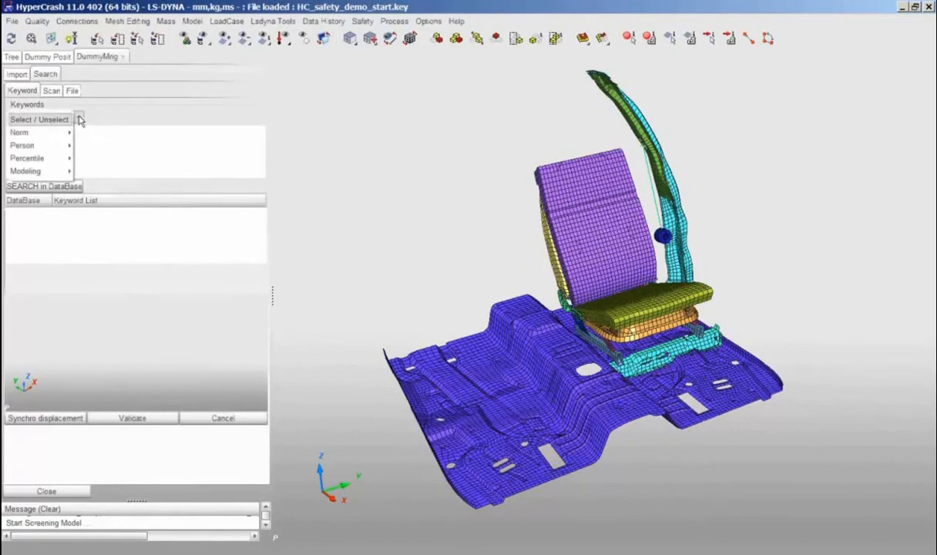
pyautogui.moveTo(56, 137)
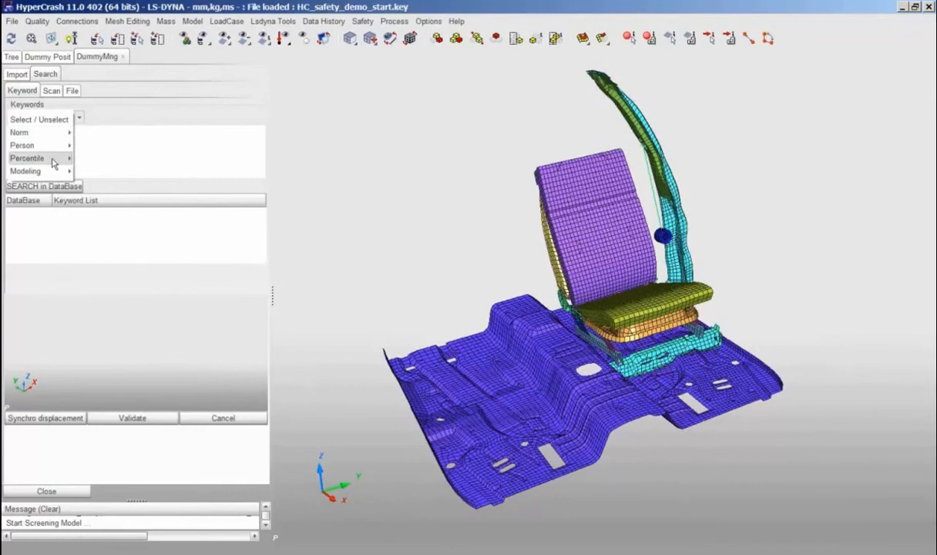
pyautogui.moveTo(56, 174)
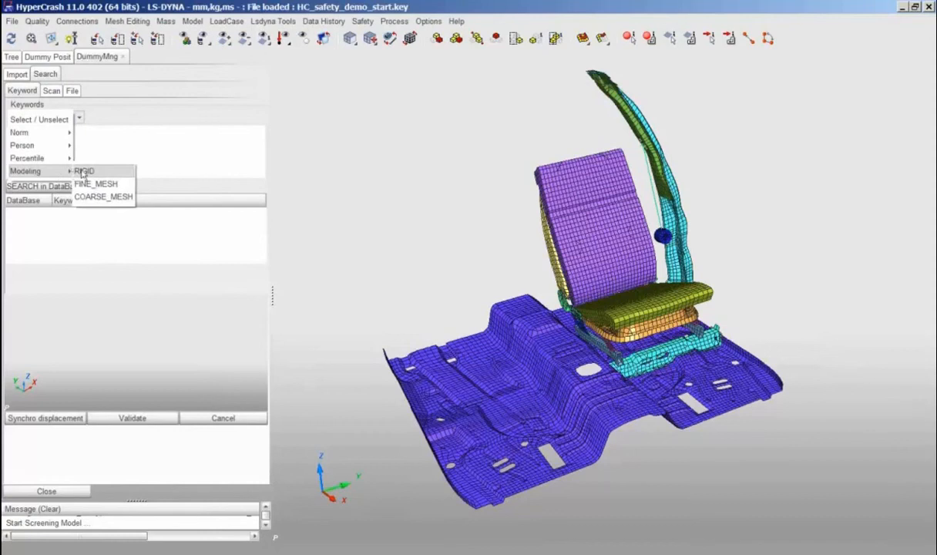
pyautogui.click(75, 139)
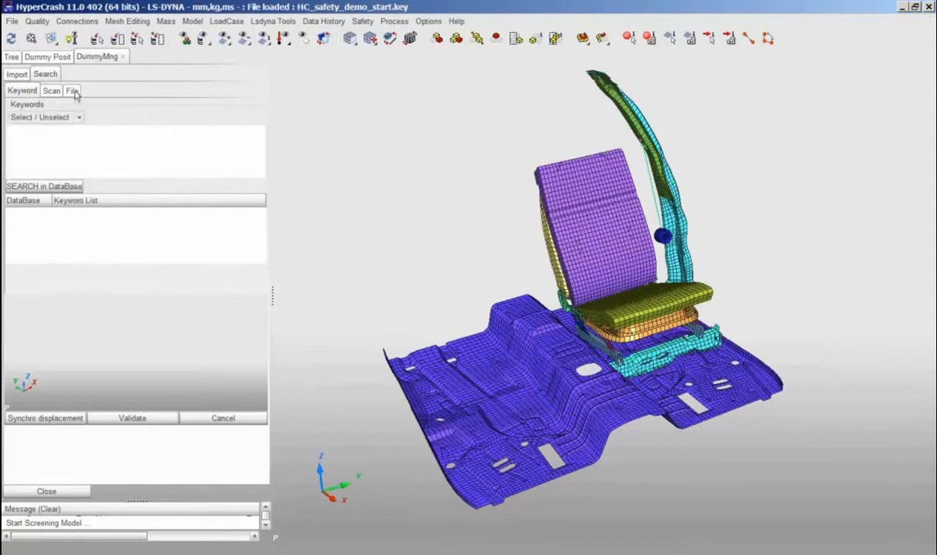
# Choose the dummy file h350_s3v4.2_dummy1.key and inspect the dummy's preview from several angles
pyautogui.click(73, 91)
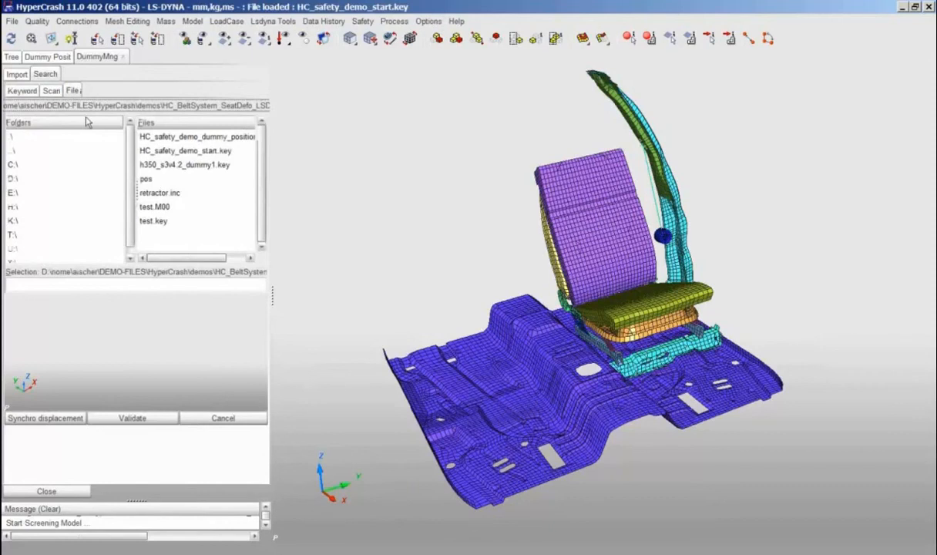
pyautogui.doubleClick(157, 164)
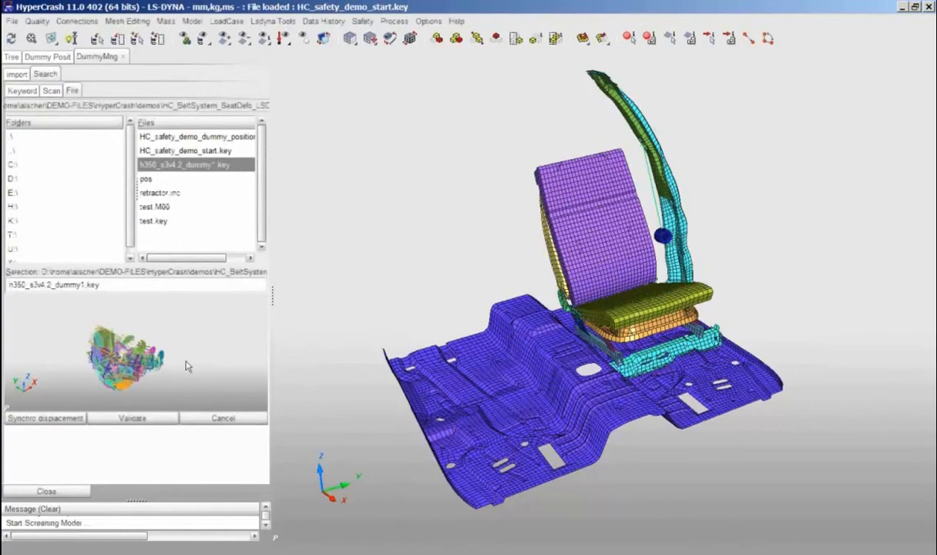
pyautogui.moveTo(186, 362); pyautogui.dragTo(202, 334)
pyautogui.scroll(5, 203, 335)
pyautogui.scroll(5, 189, 336)
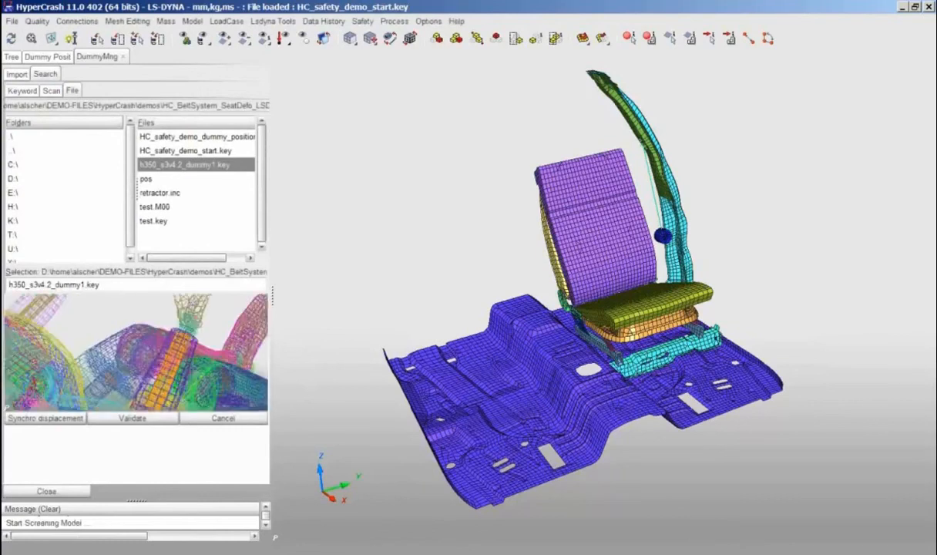
pyautogui.scroll(-5, 189, 336)
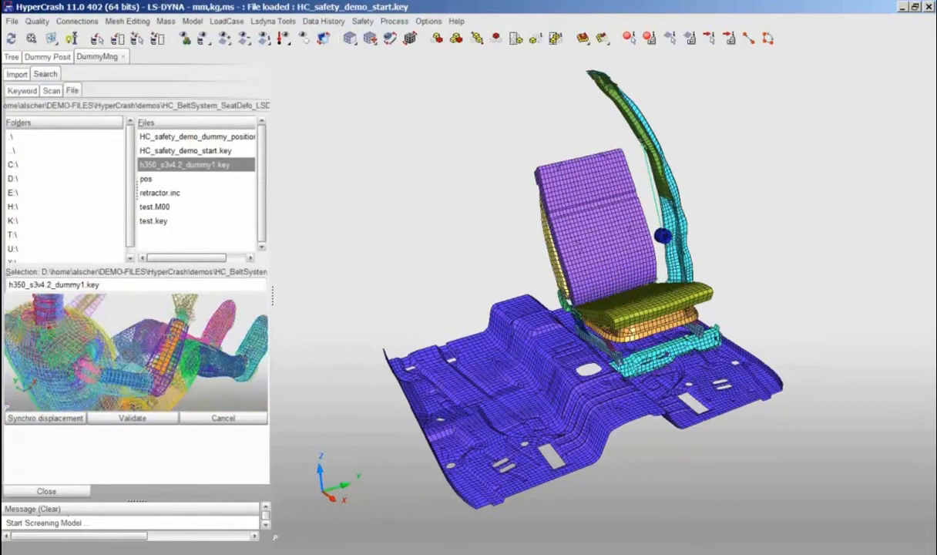
pyautogui.scroll(5, 146, 353)
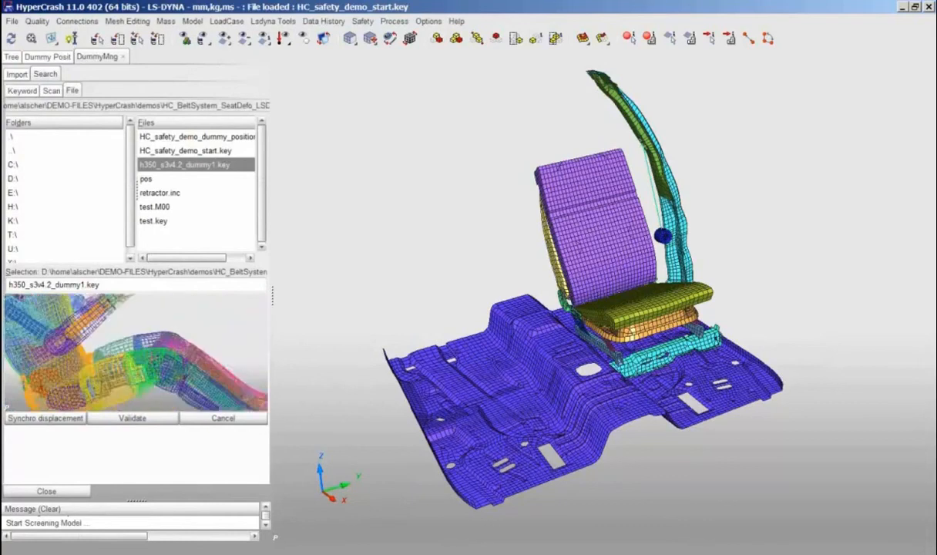
pyautogui.scroll(-5, 151, 351)
pyautogui.scroll(2, 150, 350)
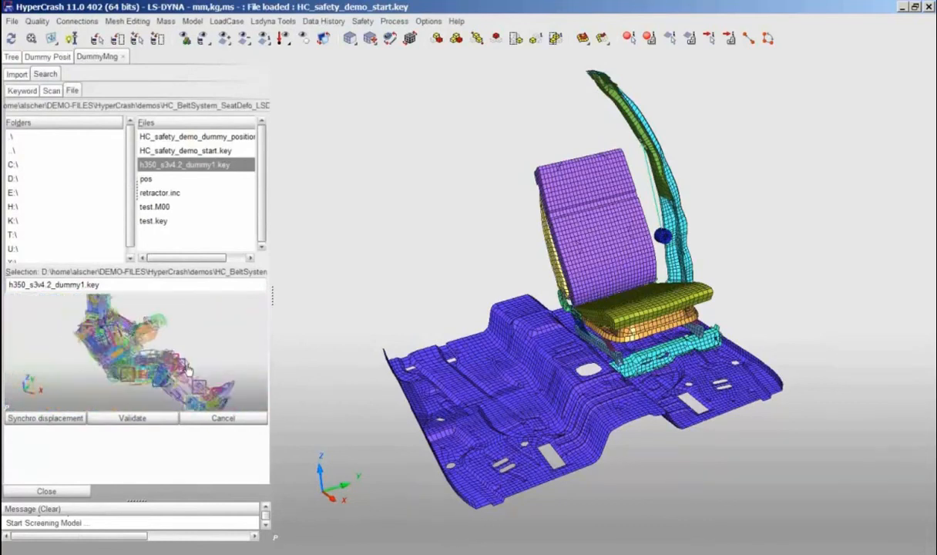
# Validate the chosen dummy and import it into the seat model with all offset values at 0
pyautogui.click(143, 418)
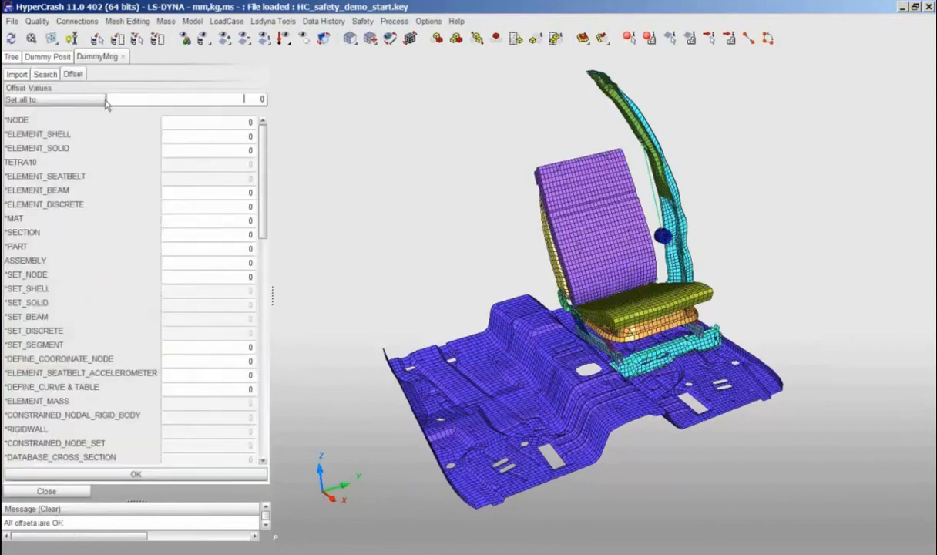
pyautogui.click(169, 97)
pyautogui.click(182, 474)
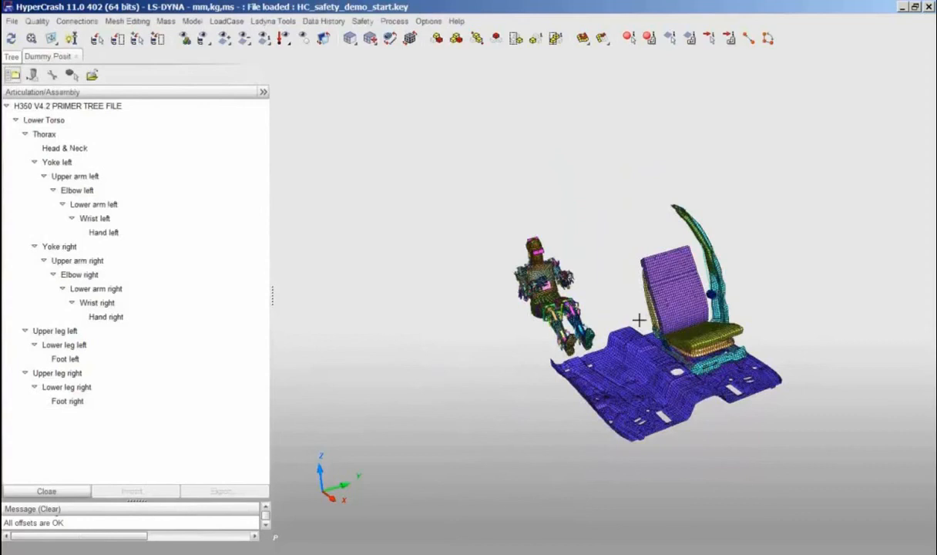
# Select the whole H350 V4.2 dummy assembly and set its H-point definition to Coordinates
pyautogui.scroll(3, 617, 334)
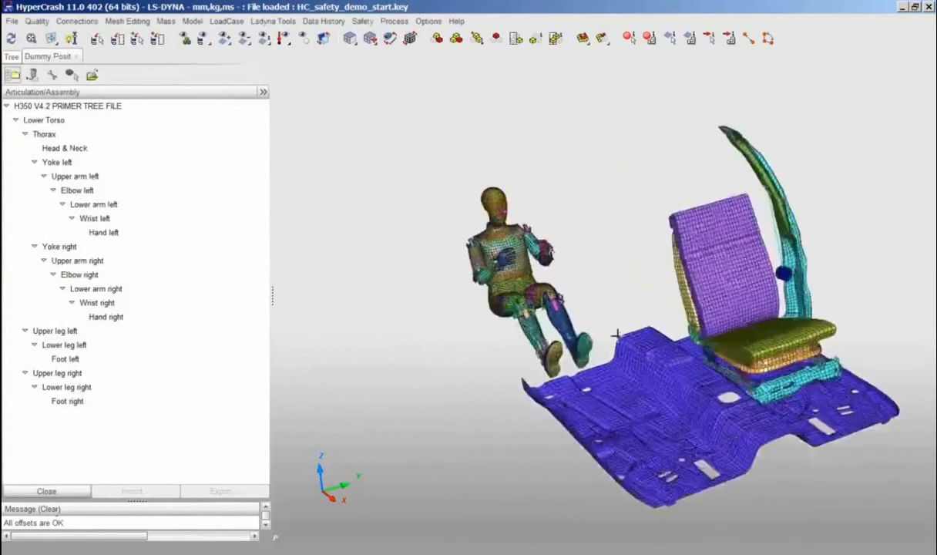
pyautogui.scroll(1, 617, 334)
pyautogui.moveTo(615, 339); pyautogui.dragTo(562, 331, button='middle')
pyautogui.click(391, 38)
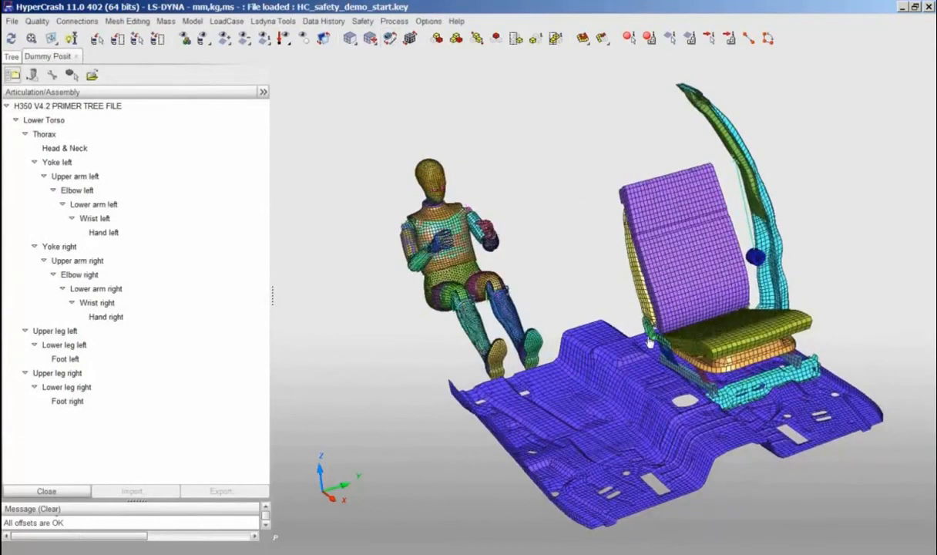
pyautogui.moveTo(650, 343)
pyautogui.mouseDown()
pyautogui.moveTo(664, 351)
pyautogui.moveTo(652, 350)
pyautogui.mouseUp()
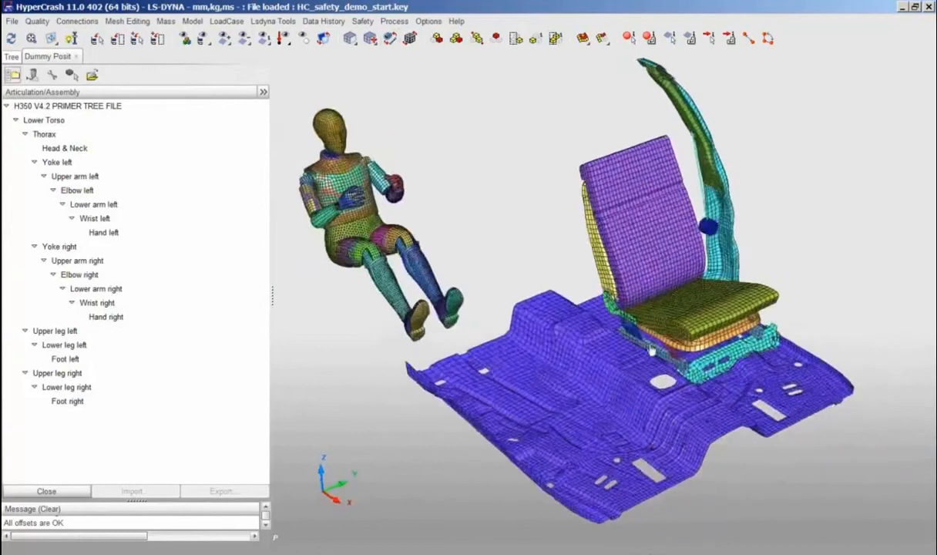
pyautogui.moveTo(652, 350); pyautogui.dragTo(650, 348, button='middle')
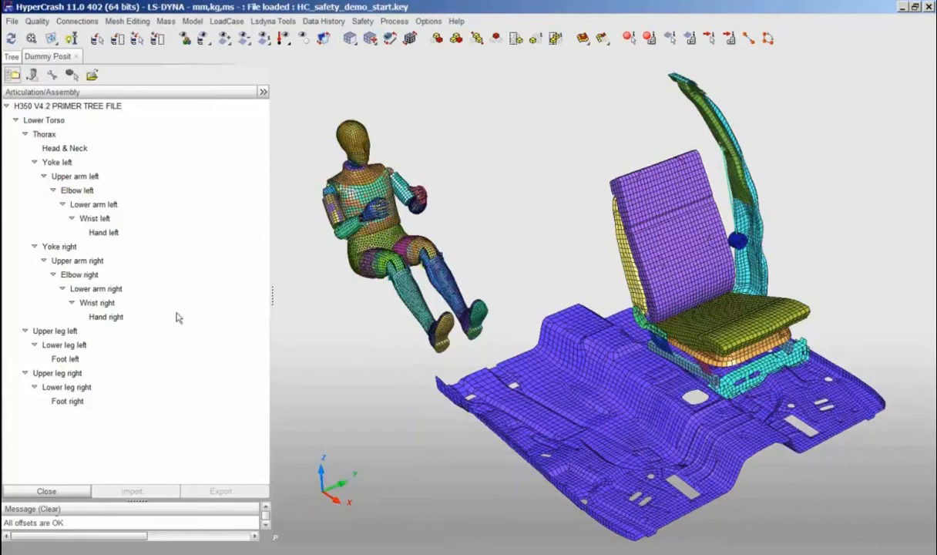
pyautogui.click(105, 107)
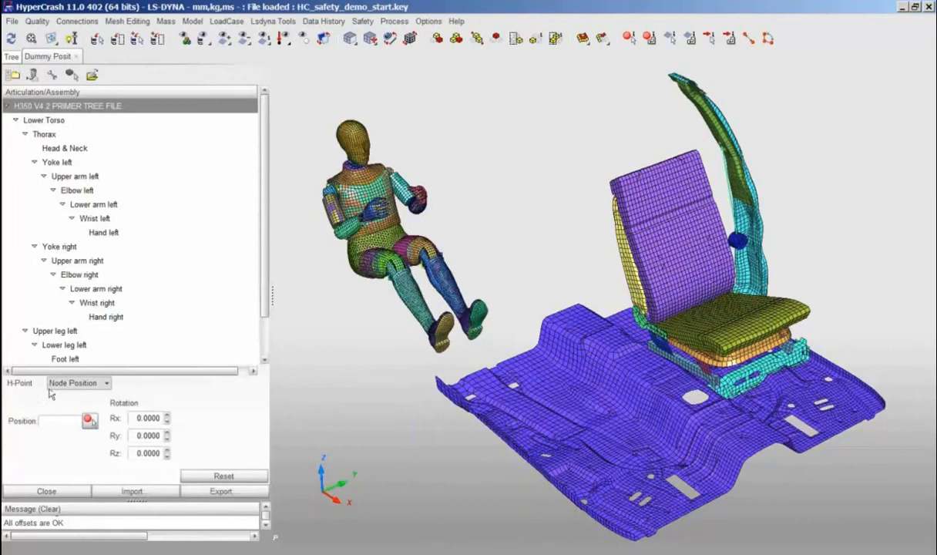
pyautogui.click(108, 385)
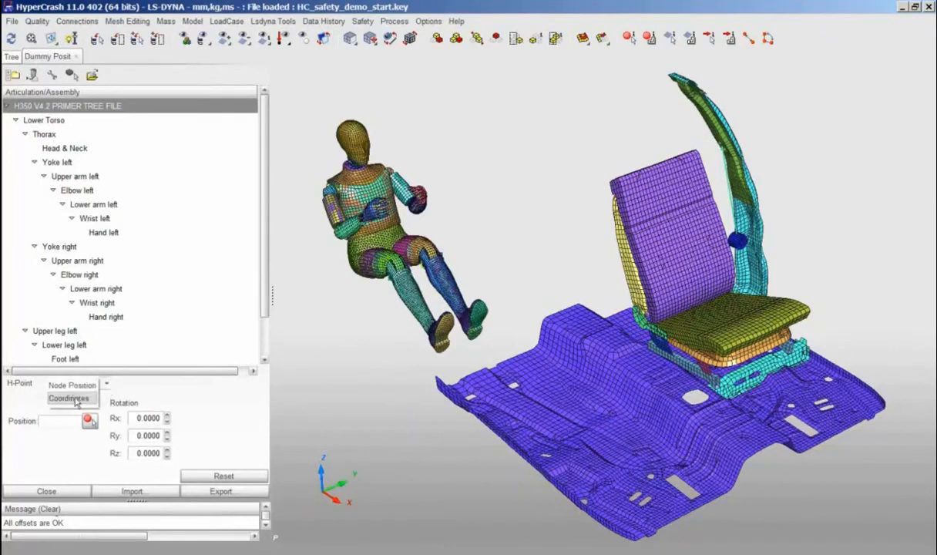
pyautogui.click(69, 398)
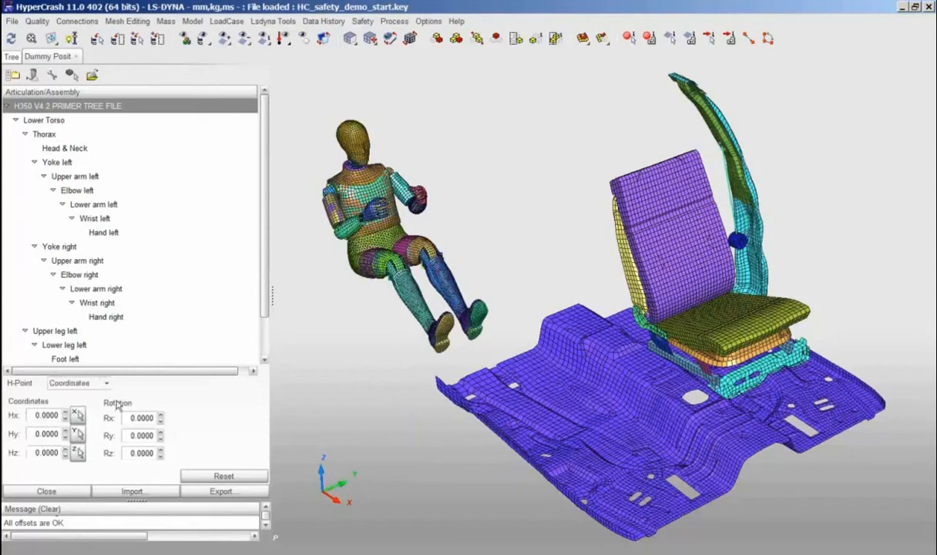
# Seat the dummy by taking its H-point X, Y and Z coordinates from nodes picked on the seat cushion
pyautogui.click(77, 415)
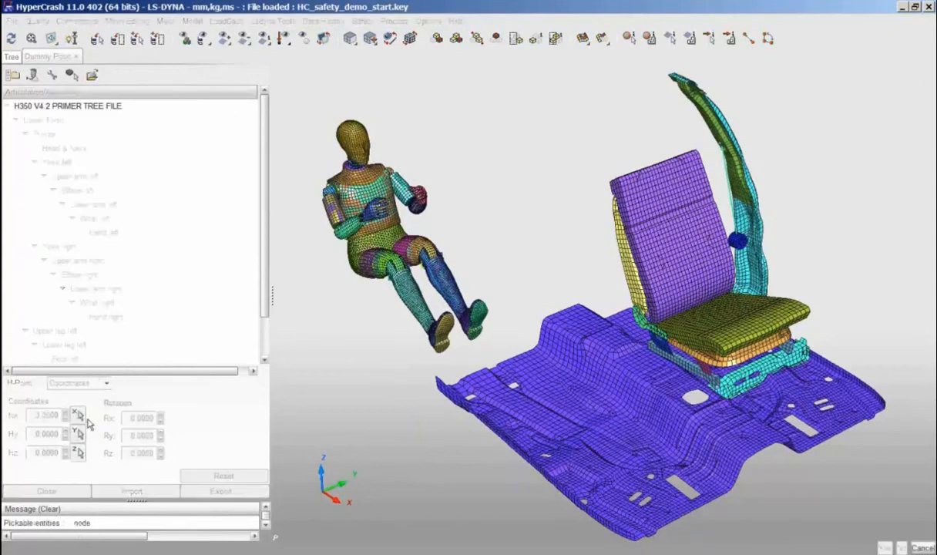
pyautogui.click(721, 311)
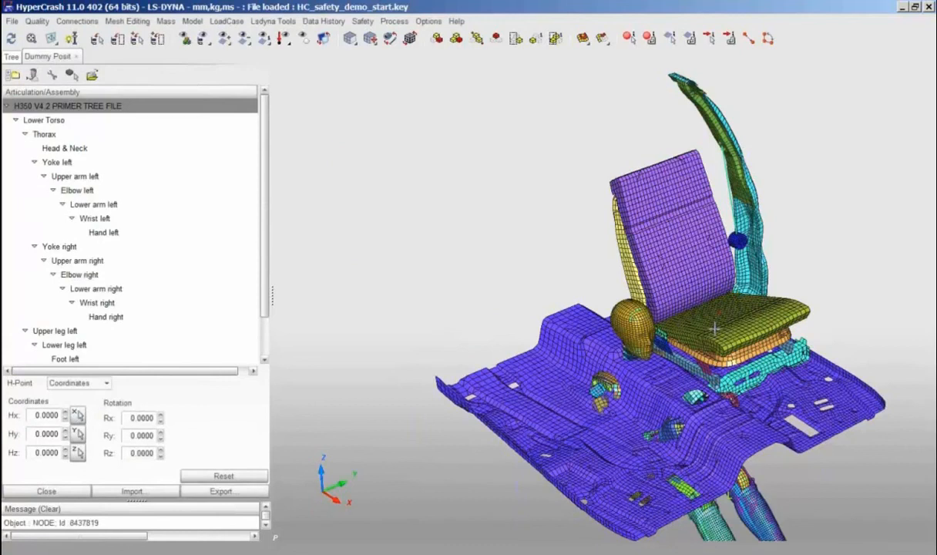
pyautogui.click(78, 434)
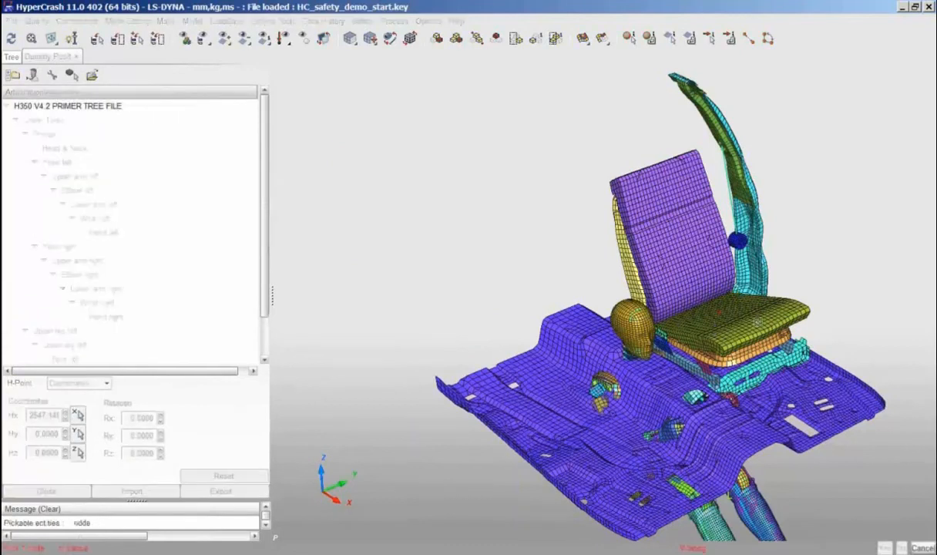
pyautogui.click(714, 310)
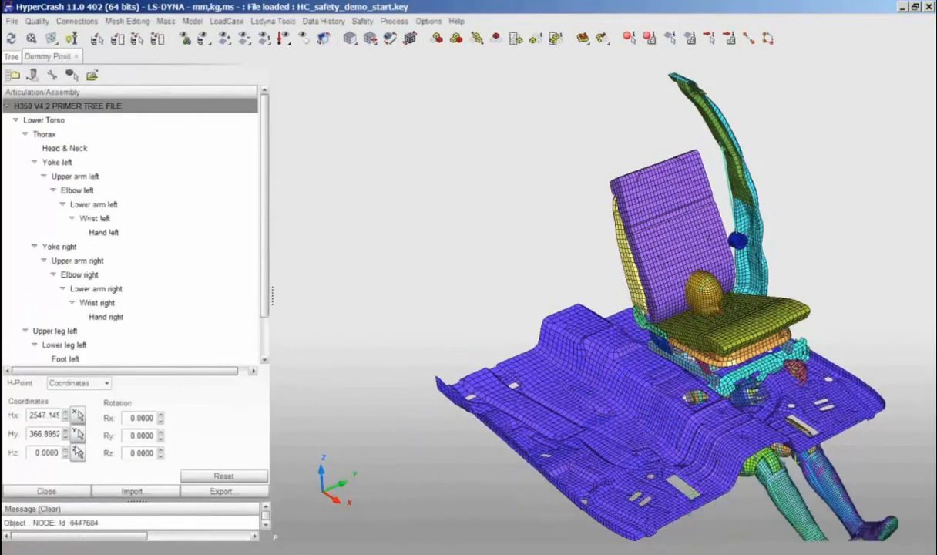
pyautogui.click(77, 452)
pyautogui.click(773, 316)
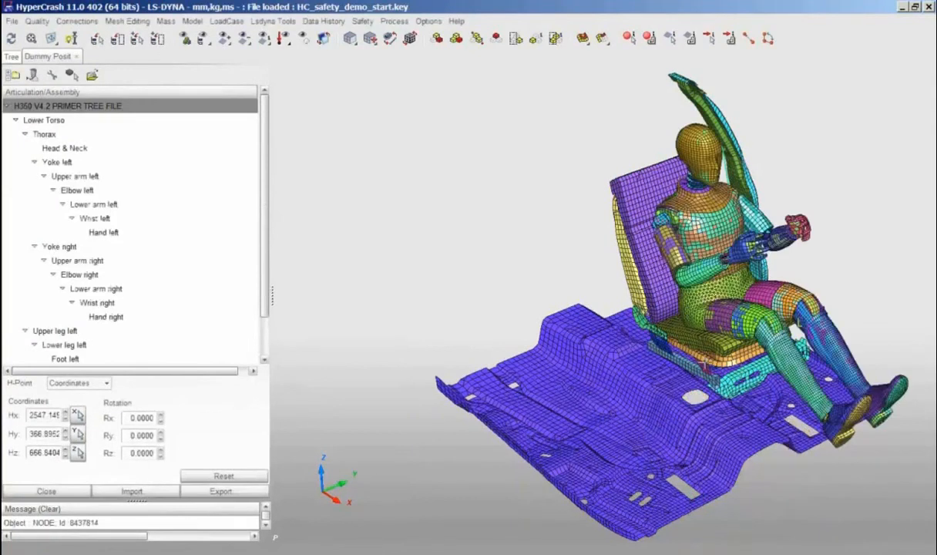
pyautogui.moveTo(616, 308); pyautogui.dragTo(524, 322, button='middle')
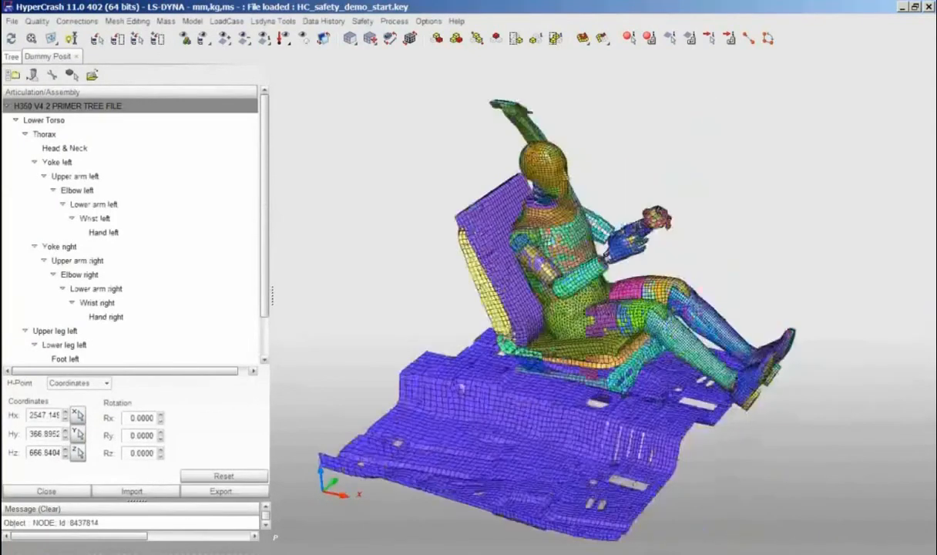
# Position the dummy on the seat by importing the positioning file pos
pyautogui.scroll(3, 601, 308)
pyautogui.moveTo(602, 308); pyautogui.dragTo(624, 300, button='middle')
pyautogui.moveTo(616, 418); pyautogui.dragTo(609, 347, button='middle')
pyautogui.moveTo(435, 331); pyautogui.dragTo(401, 357, button='middle')
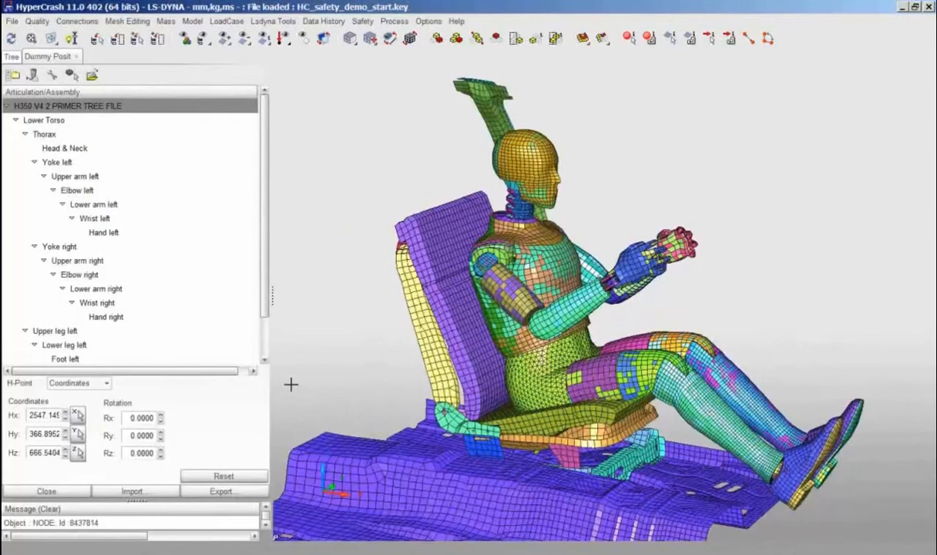
pyautogui.click(132, 492)
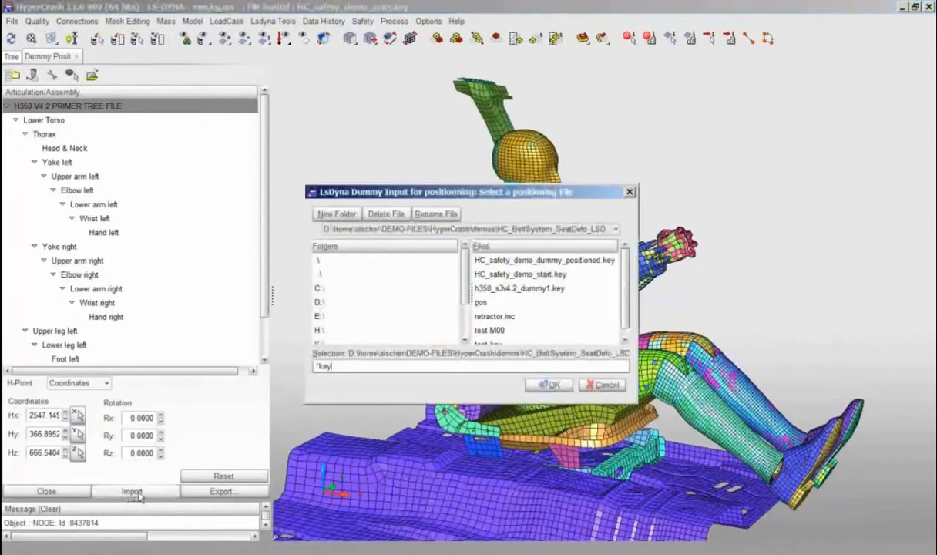
pyautogui.click(482, 302)
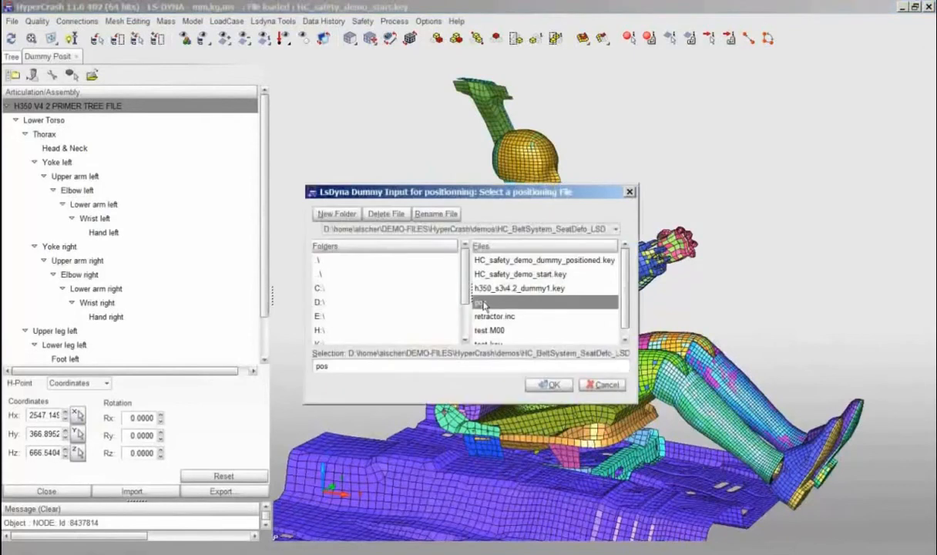
pyautogui.click(548, 384)
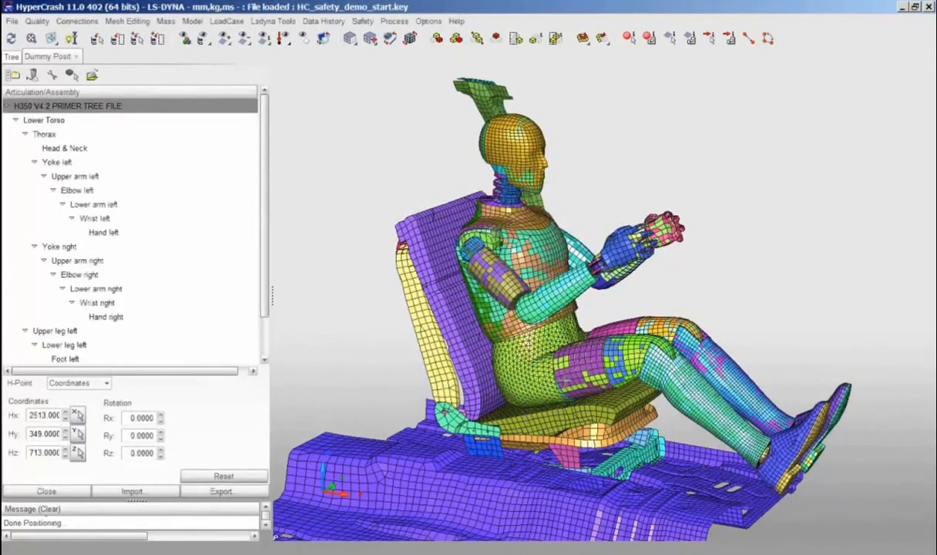
pyautogui.moveTo(538, 363)
pyautogui.mouseDown()
pyautogui.moveTo(515, 322)
pyautogui.moveTo(516, 349)
pyautogui.moveTo(530, 359)
pyautogui.mouseUp()
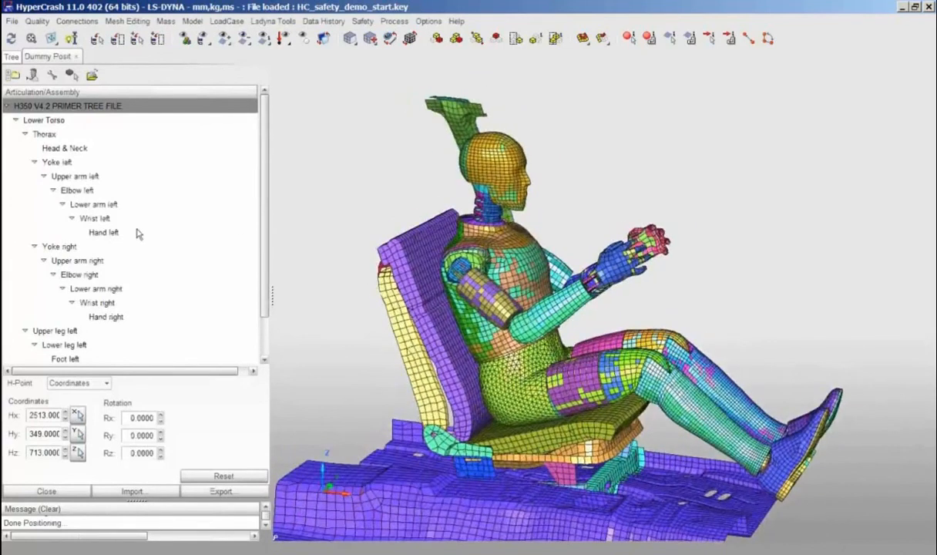
# Raise the dummy's whole right arm by rotating Yoke right interactively to a theta angle of about -111 degrees
pyautogui.scroll(-1, 262, 314)
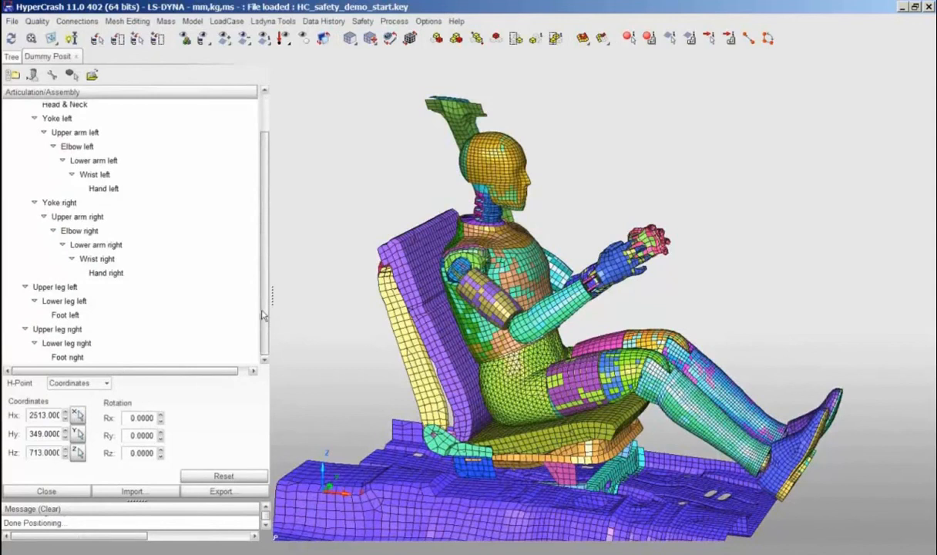
pyautogui.click(61, 205)
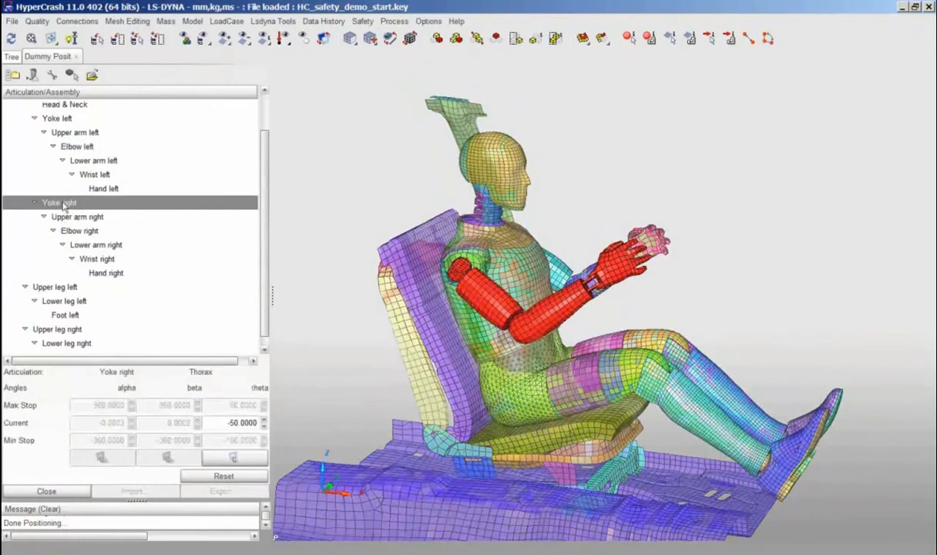
pyautogui.click(247, 460)
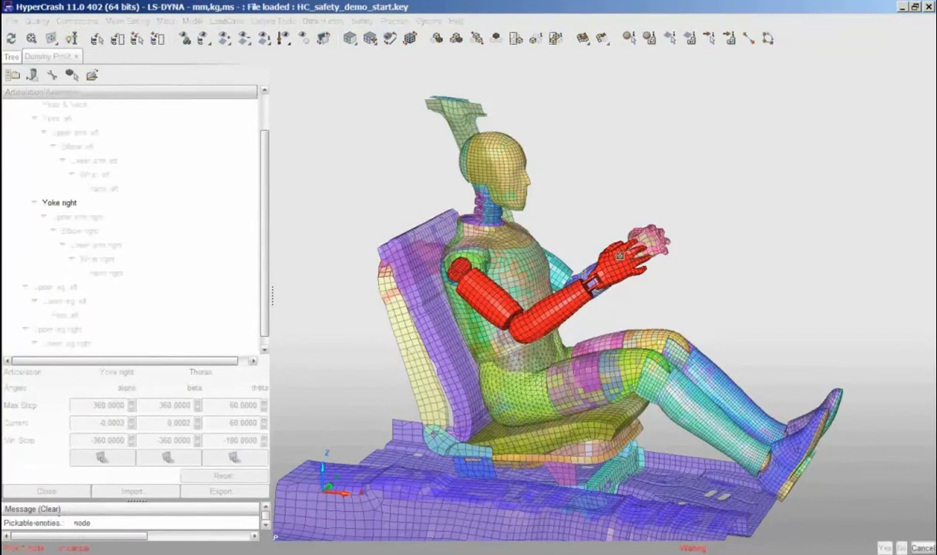
pyautogui.click(620, 256)
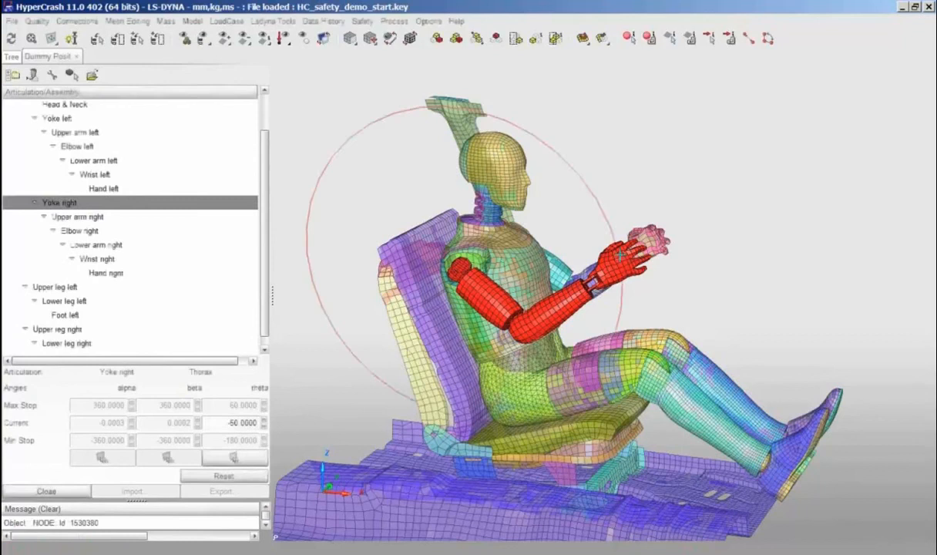
pyautogui.moveTo(619, 250); pyautogui.dragTo(488, 168)
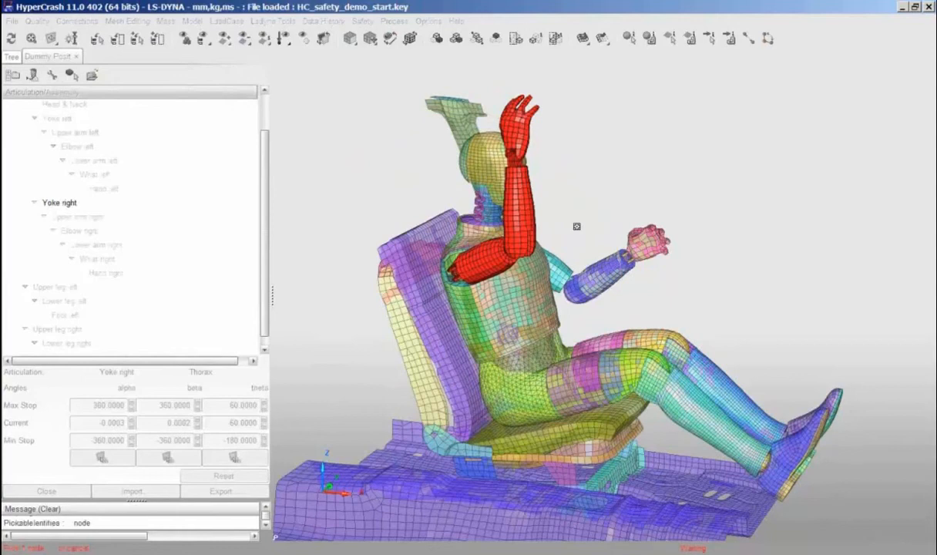
pyautogui.press('Escape')
# Straighten the right elbow by rotating Lower arm right interactively to a theta angle of about 32 degrees
pyautogui.keyDown('ctrl'); pyautogui.moveTo(655, 266); pyautogui.dragTo(407, 331); pyautogui.keyUp('ctrl')
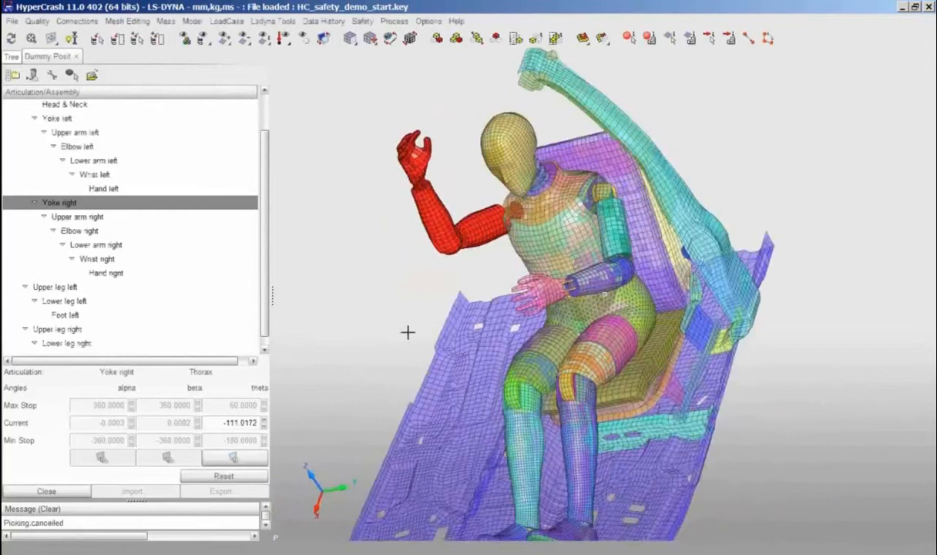
pyautogui.click(96, 245)
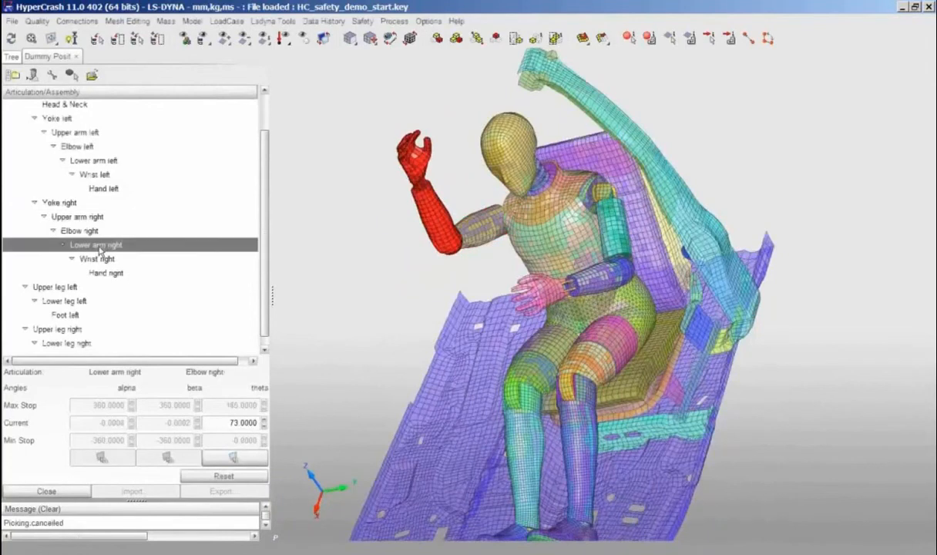
pyautogui.click(234, 458)
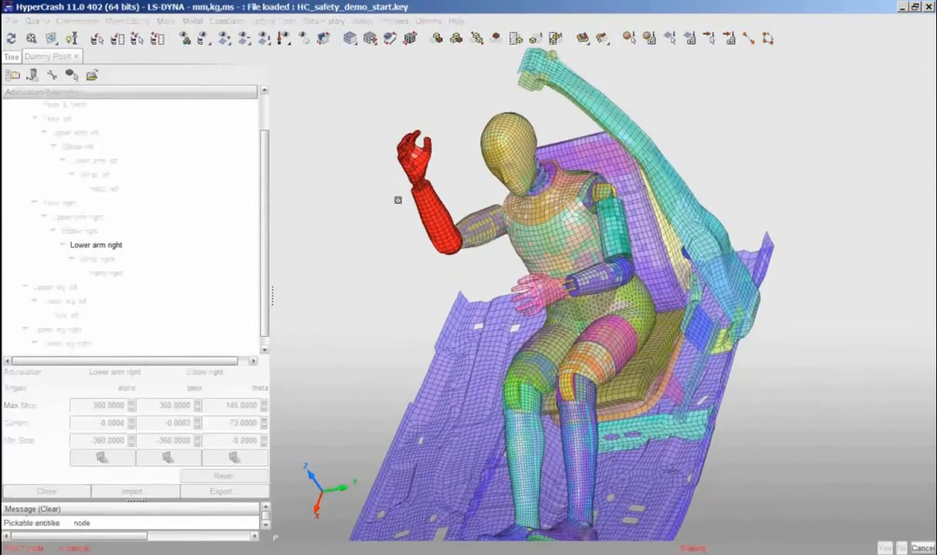
pyautogui.click(402, 146)
pyautogui.moveTo(397, 140); pyautogui.dragTo(402, 247)
pyautogui.press('Escape')
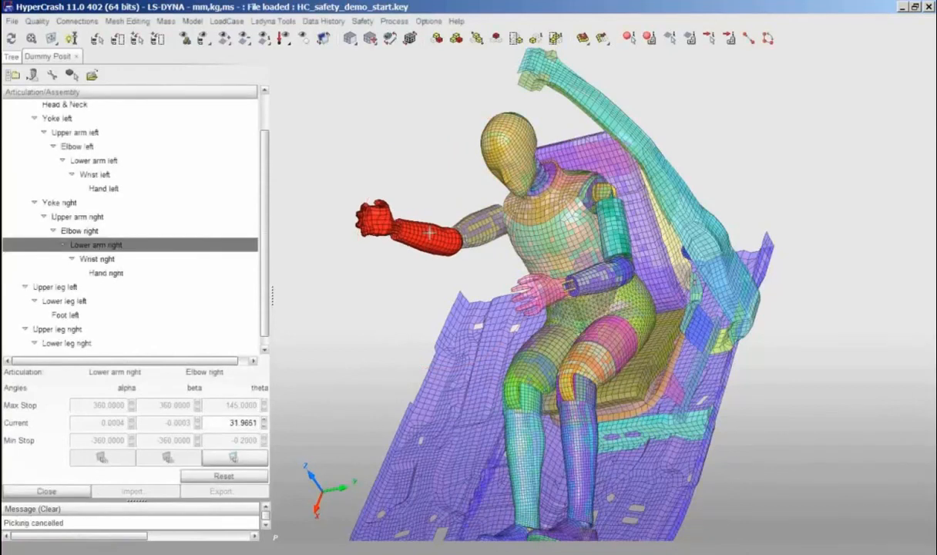
# Rotate the Head & Neck assembly interactively about its beta axis to the -5 degree stop angle
pyautogui.moveTo(463, 249); pyautogui.dragTo(563, 251)
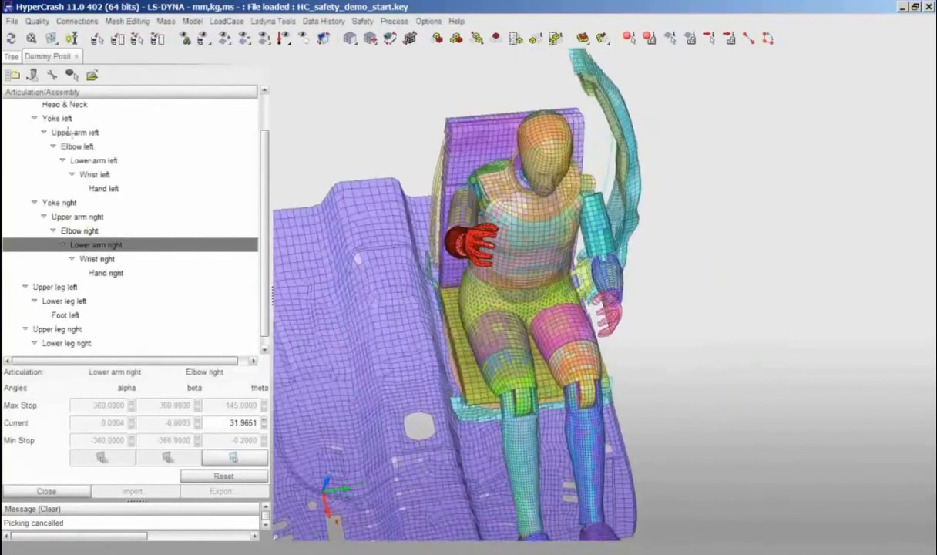
pyautogui.scroll(1, 81, 152)
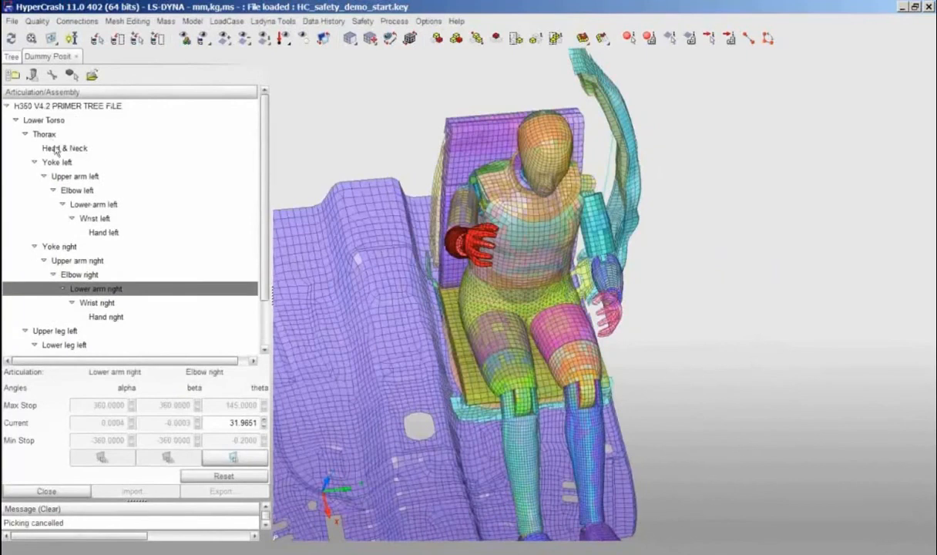
pyautogui.click(54, 145)
pyautogui.moveTo(477, 285); pyautogui.dragTo(370, 287)
pyautogui.click(193, 457)
pyautogui.click(544, 149)
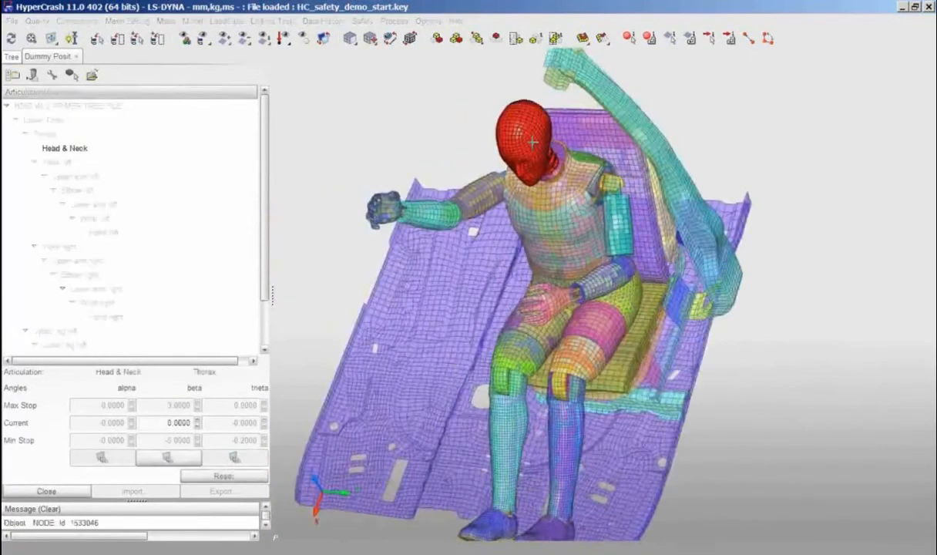
pyautogui.moveTo(545, 149); pyautogui.dragTo(537, 93)
pyautogui.moveTo(530, 178); pyautogui.dragTo(528, 220)
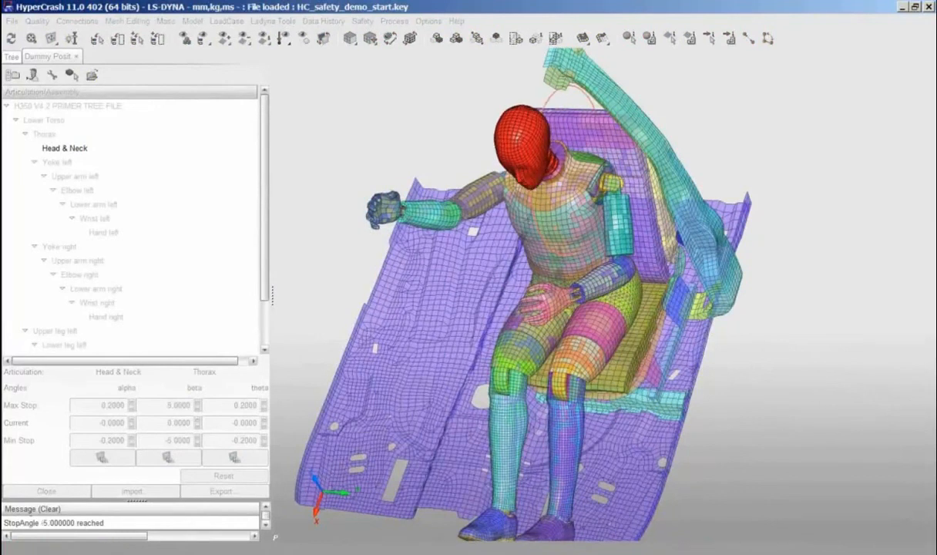
pyautogui.rightClick(529, 221)
pyautogui.rightClick(528, 220)
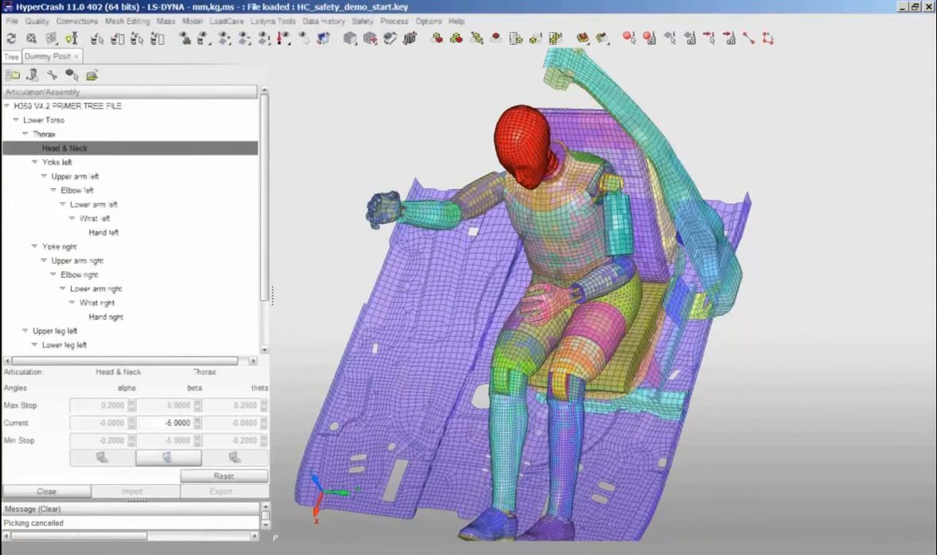
# Finish the dummy positioning and start a new belt named new_belt in the Belt Generator
pyautogui.moveTo(581, 313); pyautogui.dragTo(521, 316)
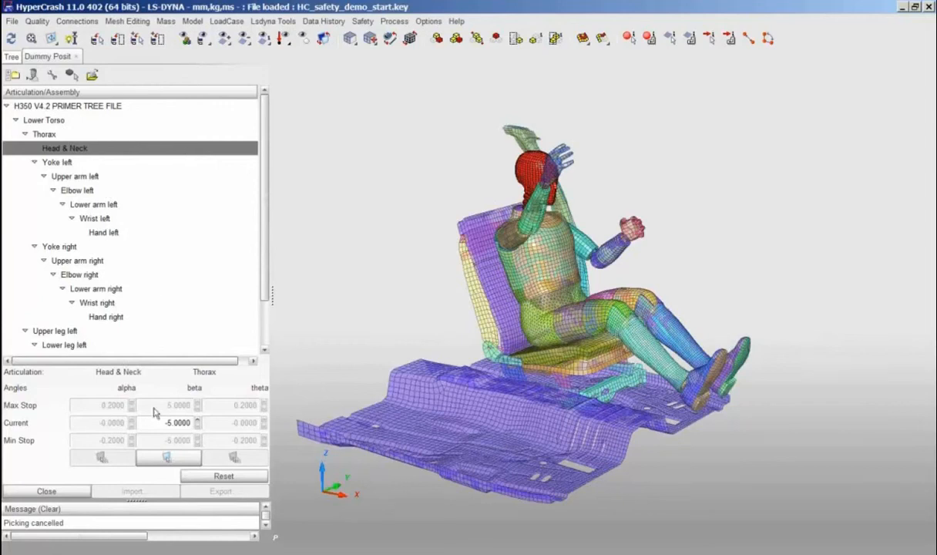
pyautogui.click(62, 491)
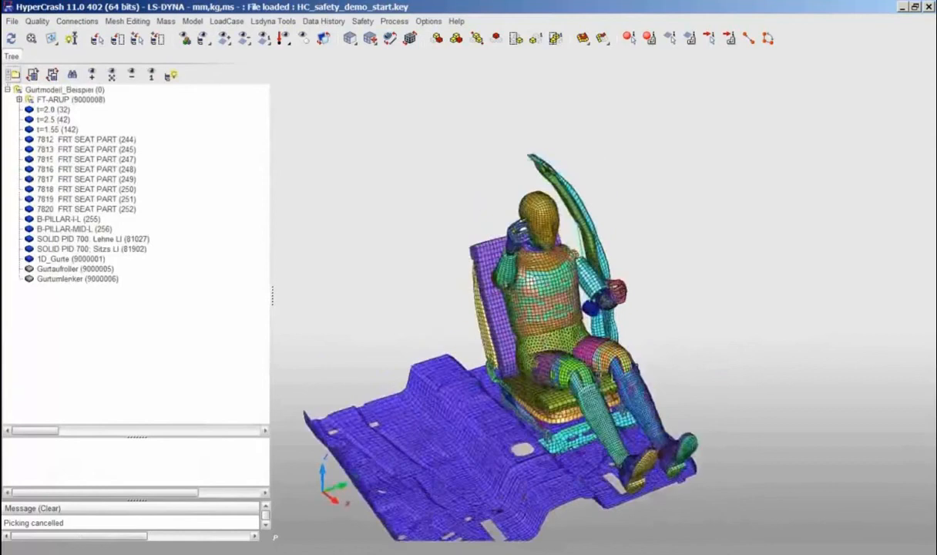
pyautogui.click(321, 21)
pyautogui.moveTo(370, 22)
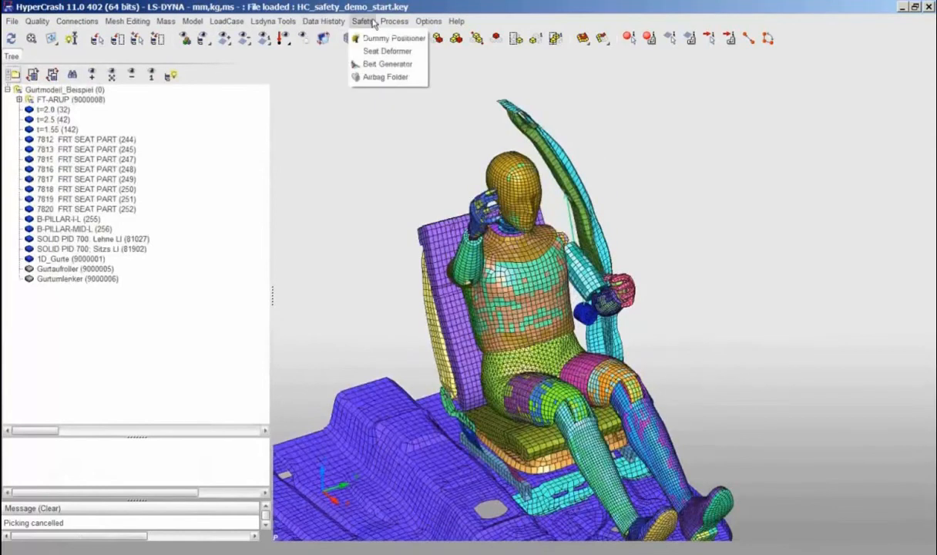
pyautogui.click(382, 64)
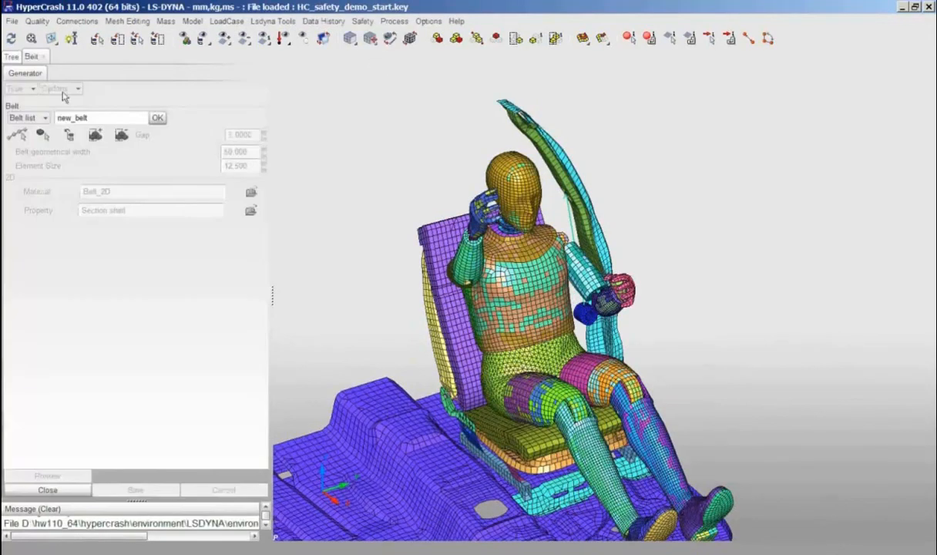
pyautogui.click(157, 118)
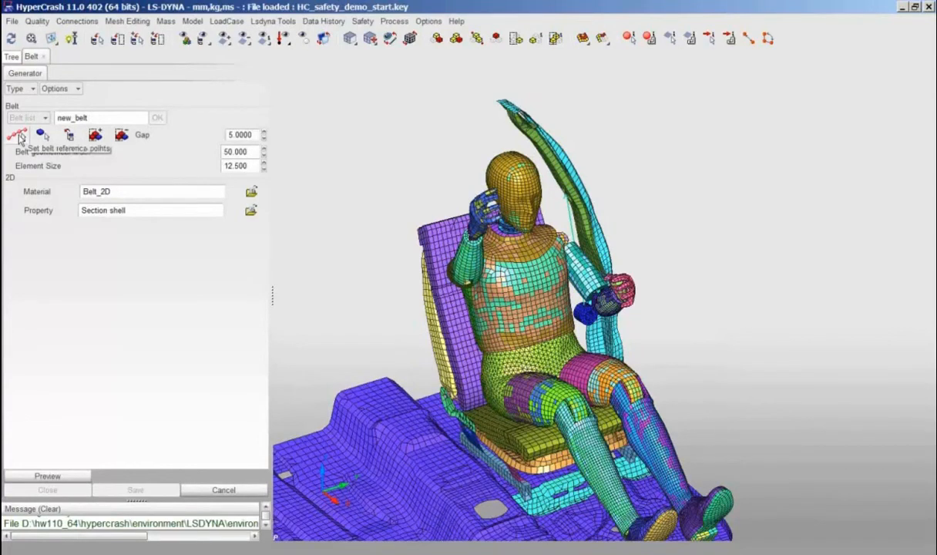
# Hide the solid elements and pick the first belt reference node on the seat's side bracket beside the dummy's right hip
pyautogui.click(245, 41)
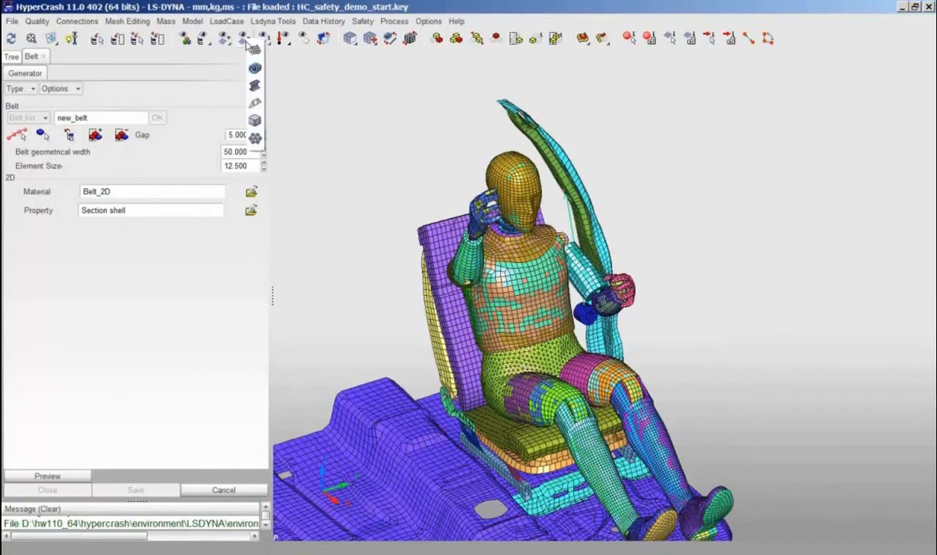
pyautogui.click(254, 121)
pyautogui.click(15, 141)
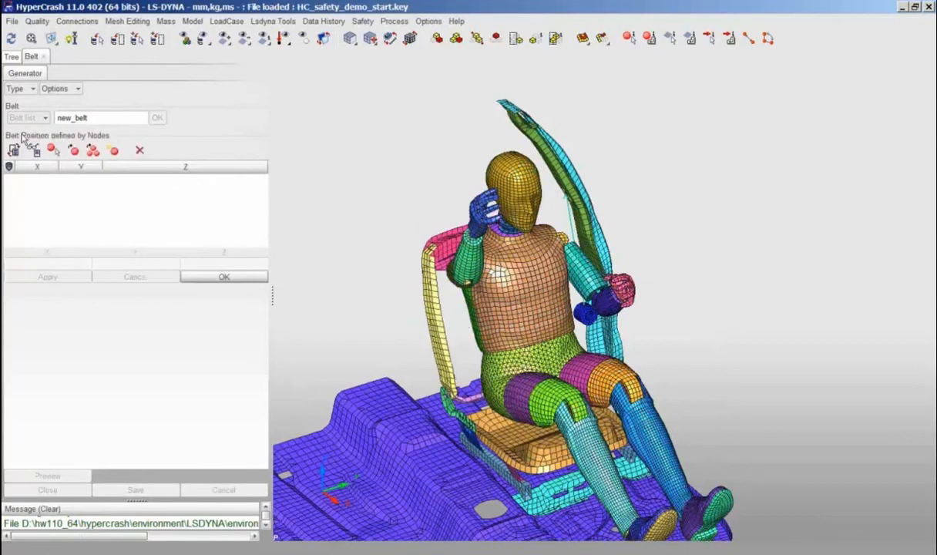
pyautogui.click(55, 151)
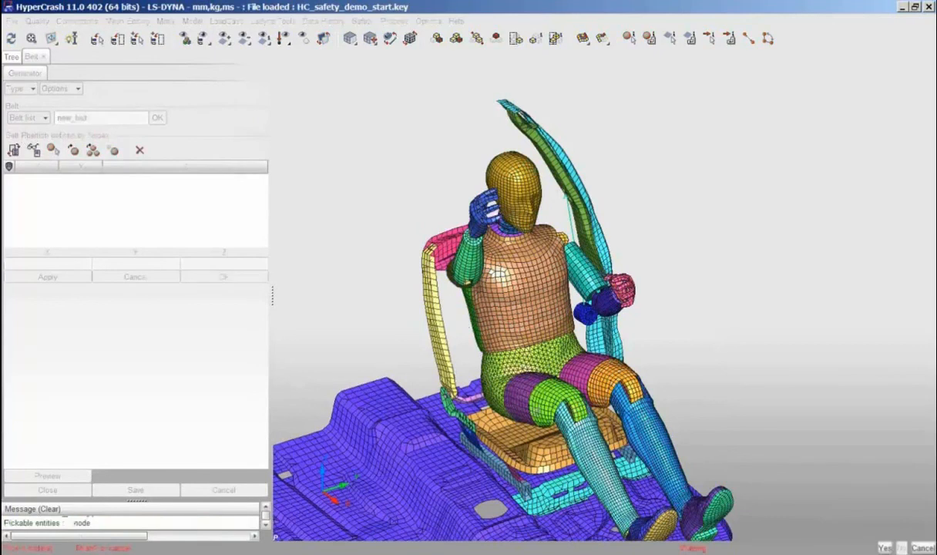
pyautogui.moveTo(478, 414); pyautogui.dragTo(548, 337)
pyautogui.scroll(3, 548, 338)
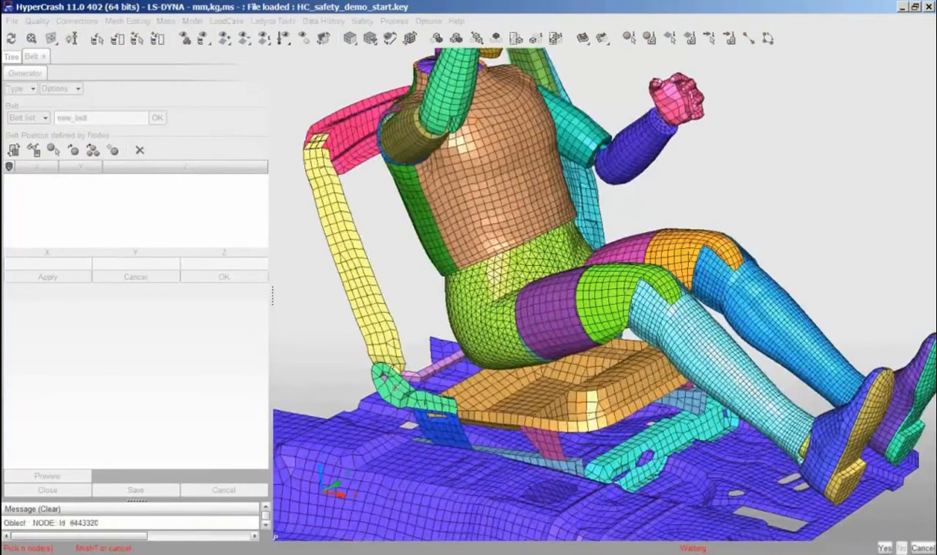
# Add belt reference nodes on the dummy's chest and at the upper end of the 1D belt near the B-pillar, and accept the points
pyautogui.moveTo(632, 232); pyautogui.dragTo(582, 278)
pyautogui.moveTo(582, 278); pyautogui.dragTo(582, 441, button='middle')
pyautogui.moveTo(581, 441); pyautogui.dragTo(597, 436)
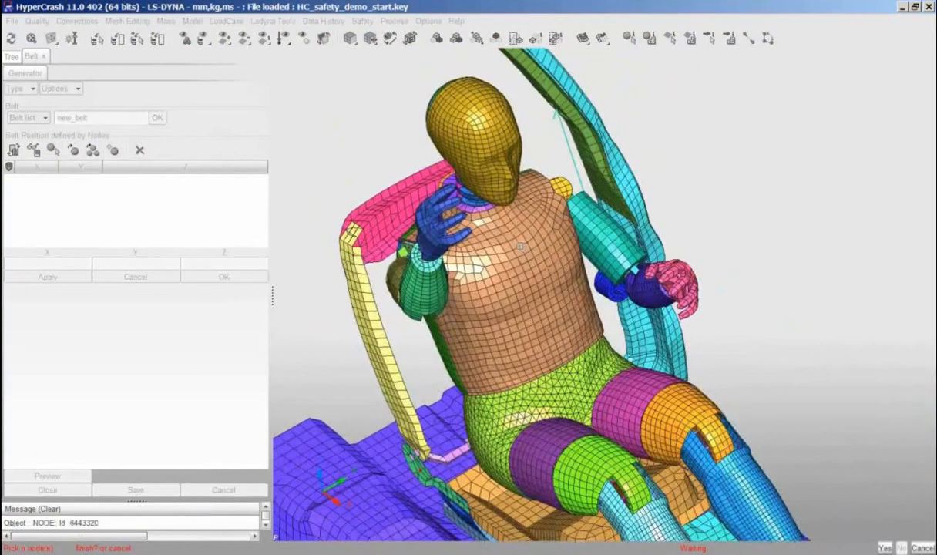
pyautogui.click(521, 247)
pyautogui.moveTo(577, 145); pyautogui.dragTo(578, 275, button='middle')
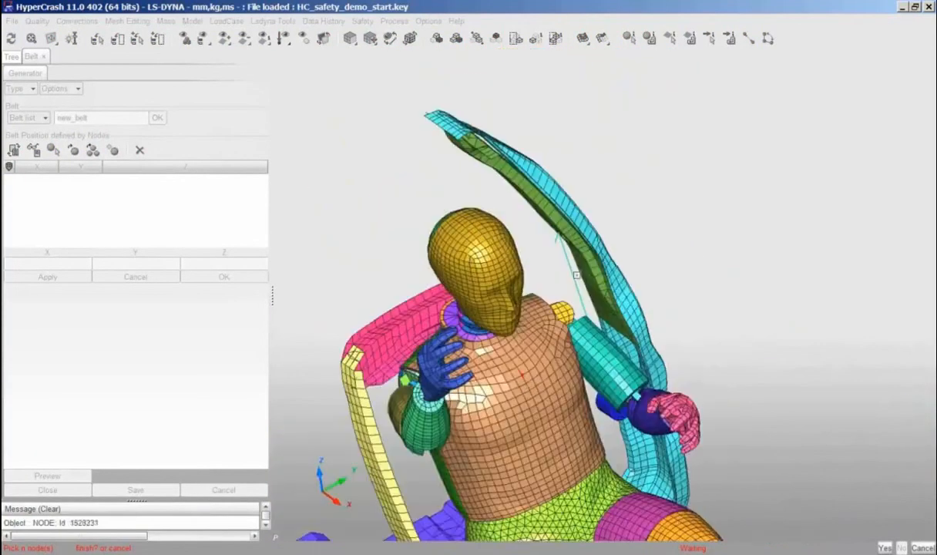
pyautogui.click(555, 242)
pyautogui.press('y')
pyautogui.click(223, 277)
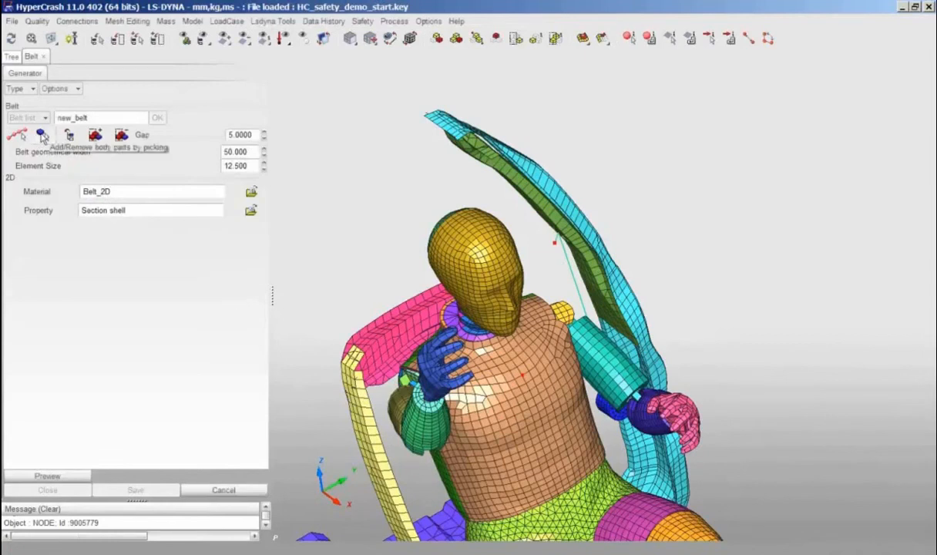
# Select the dummy's chest and pelvis parts as the body parts the belt wraps around
pyautogui.click(42, 136)
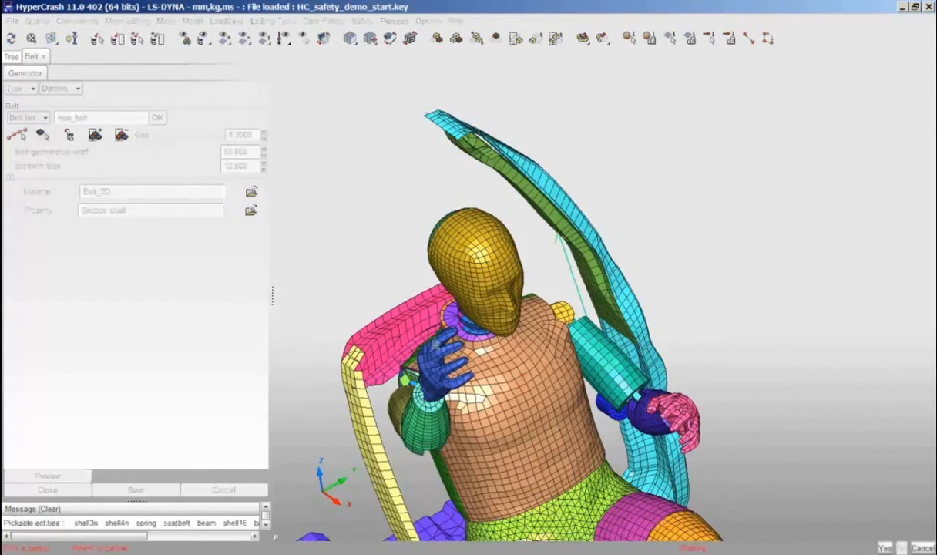
pyautogui.keyDown('ctrl'); pyautogui.moveTo(571, 343); pyautogui.dragTo(523, 339); pyautogui.keyUp('ctrl')
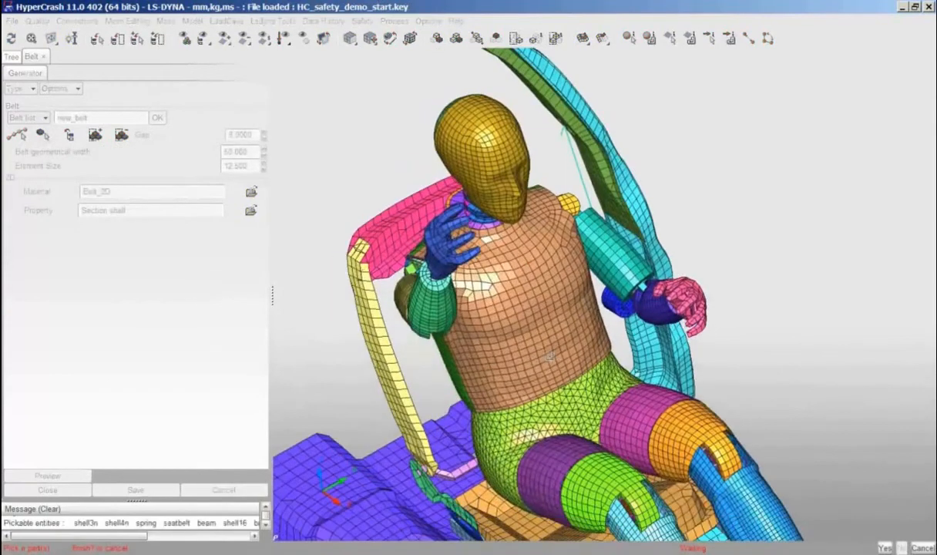
pyautogui.click(532, 301)
pyautogui.click(517, 425)
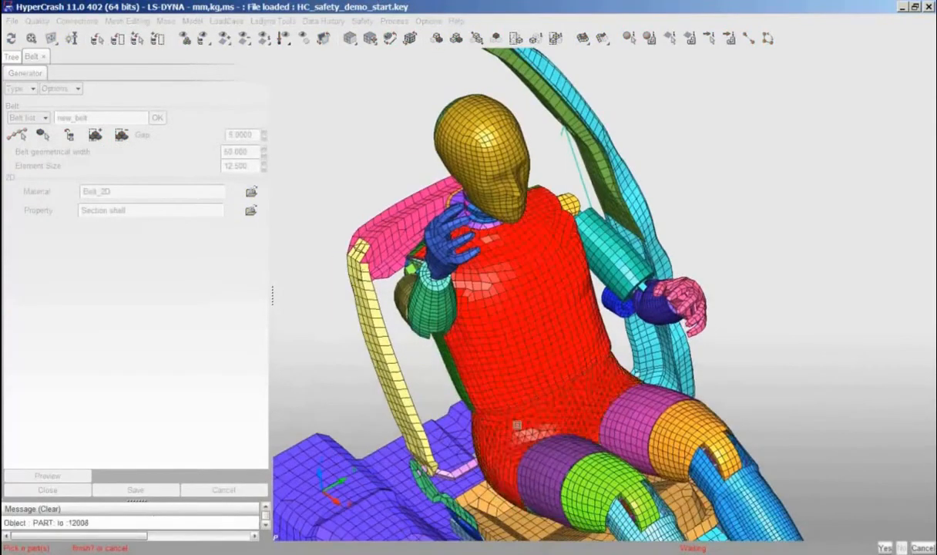
pyautogui.middleClick(517, 425)
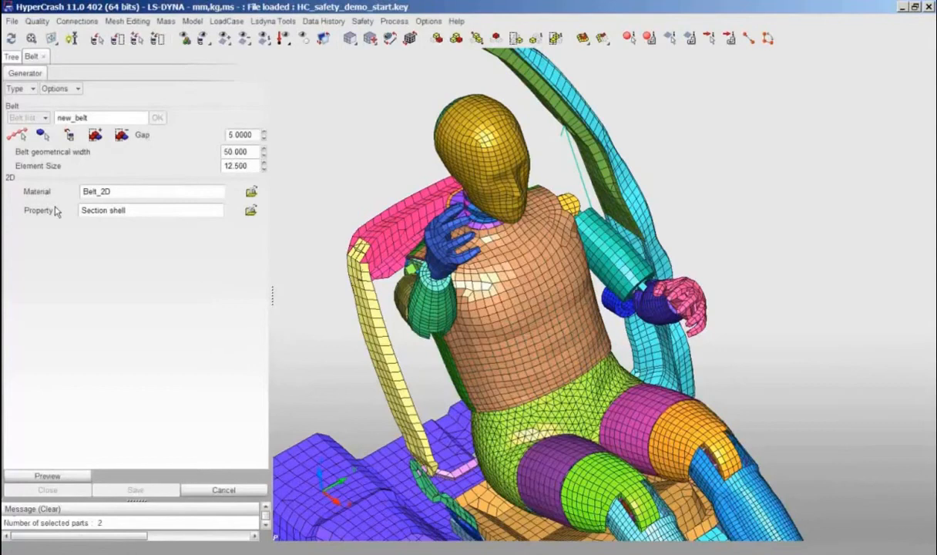
# Preview the new_belt mesh and examine how it runs across the dummy's chest
pyautogui.click(57, 475)
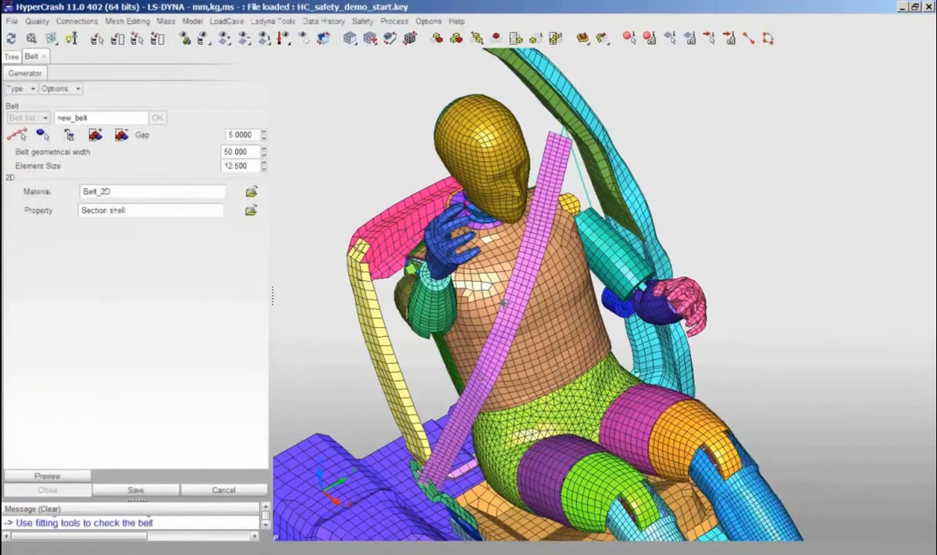
pyautogui.moveTo(522, 410); pyautogui.dragTo(480, 225)
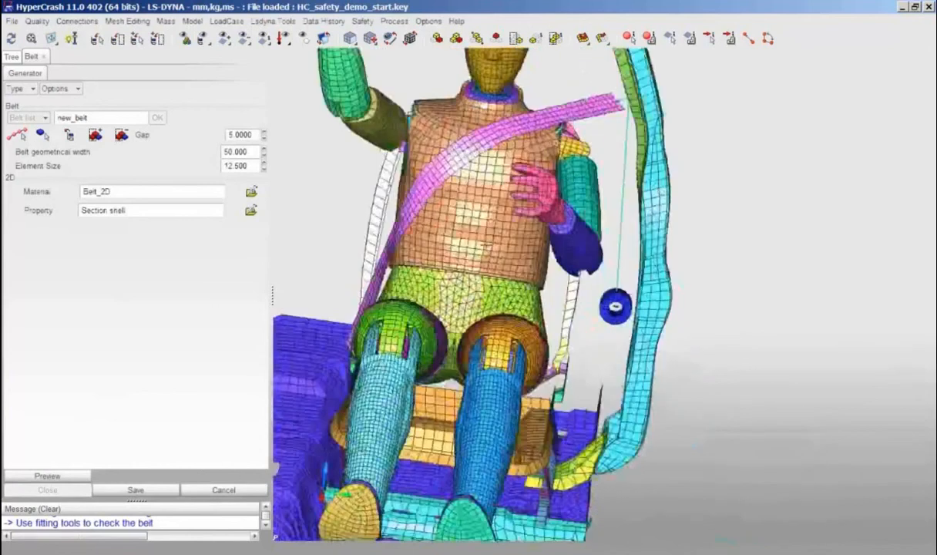
pyautogui.moveTo(479, 225); pyautogui.dragTo(561, 338, button='right')
pyautogui.moveTo(561, 338); pyautogui.dragTo(562, 301, button='middle')
pyautogui.moveTo(562, 301); pyautogui.dragTo(653, 372)
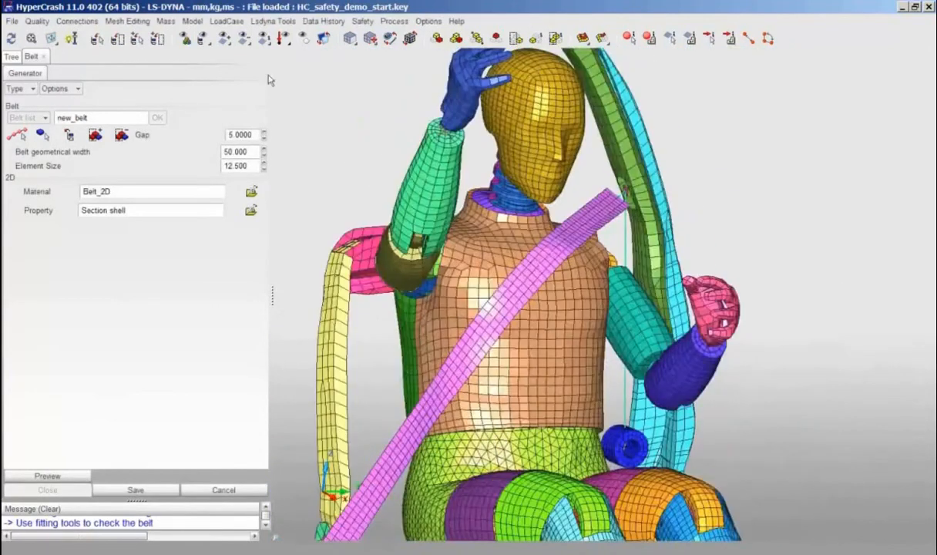
# Show all hidden parts, add the seat back to the parts the belt wraps around, and preview the belt again
pyautogui.click(185, 41)
pyautogui.moveTo(462, 347); pyautogui.dragTo(524, 239, button='right')
pyautogui.moveTo(524, 239); pyautogui.dragTo(568, 241)
pyautogui.moveTo(493, 524); pyautogui.dragTo(494, 494, button='middle')
pyautogui.moveTo(470, 497); pyautogui.dragTo(601, 407, button='right')
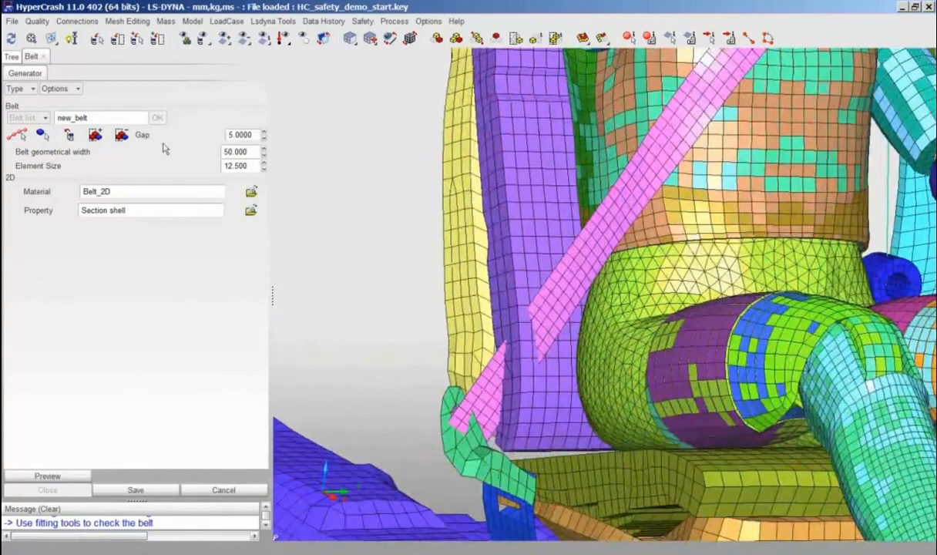
pyautogui.click(42, 135)
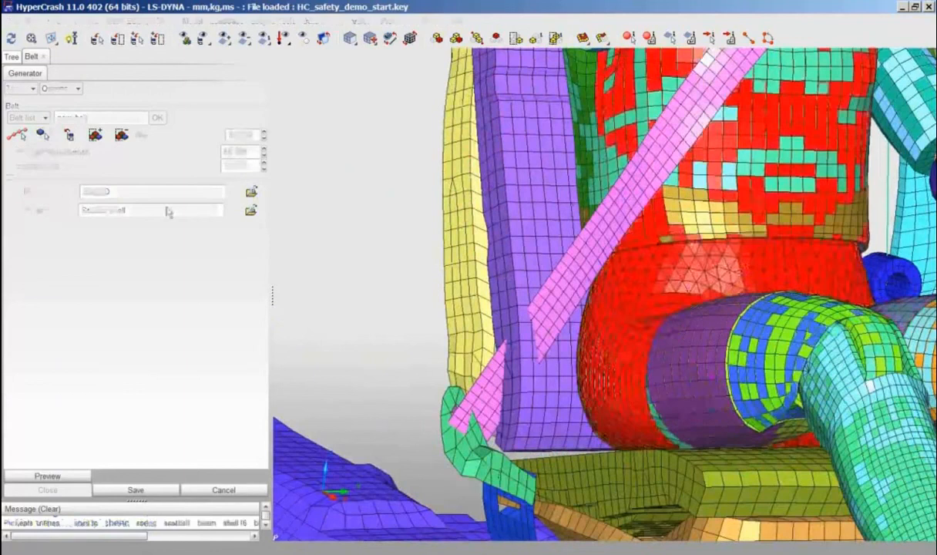
pyautogui.middleClick(530, 229)
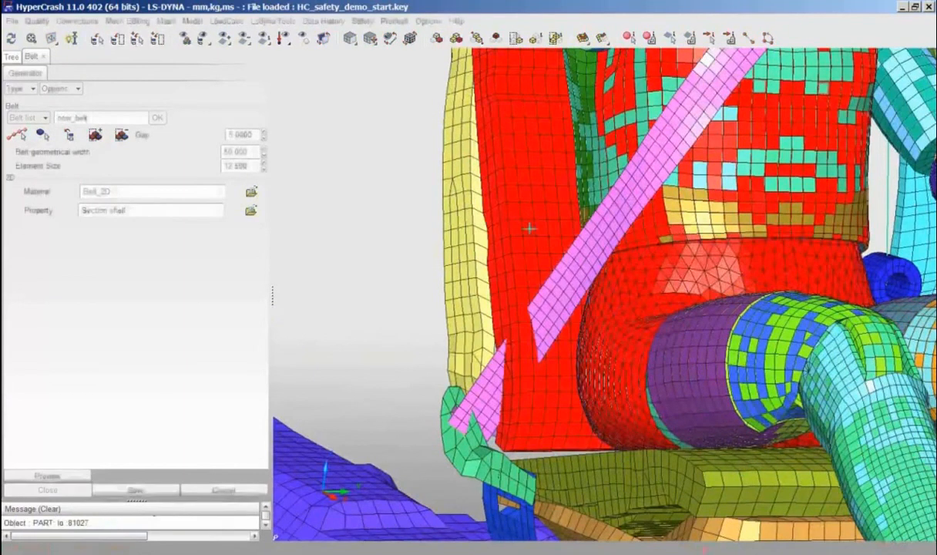
pyautogui.click(48, 476)
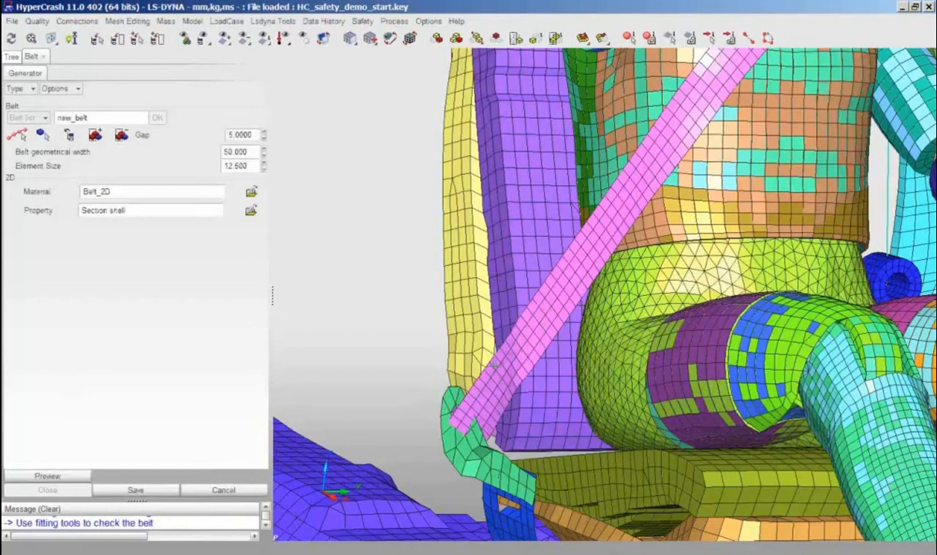
# Save the new_belt seat belt and view the belted dummy from its left side
pyautogui.click(135, 490)
pyautogui.scroll(-8, 439, 383)
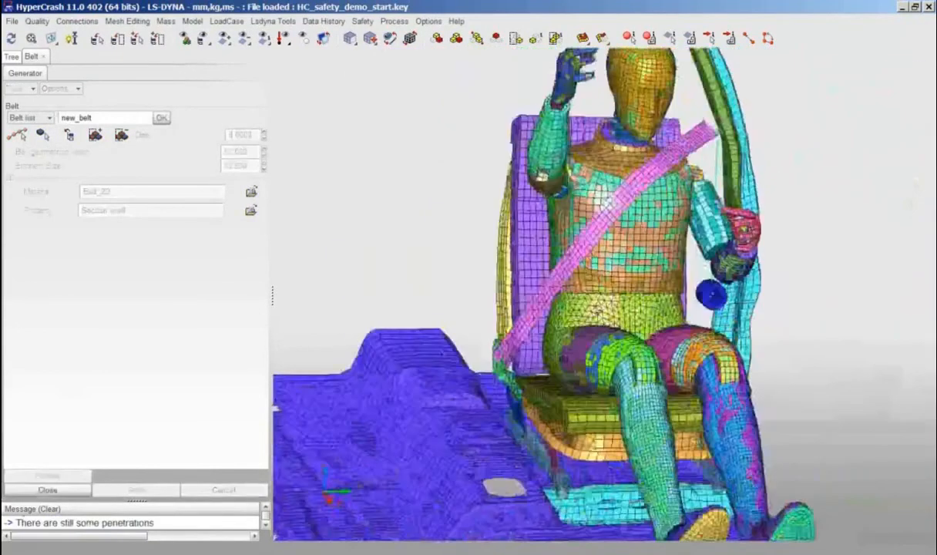
pyautogui.moveTo(597, 312); pyautogui.dragTo(551, 310)
pyautogui.moveTo(590, 260); pyautogui.dragTo(652, 267)
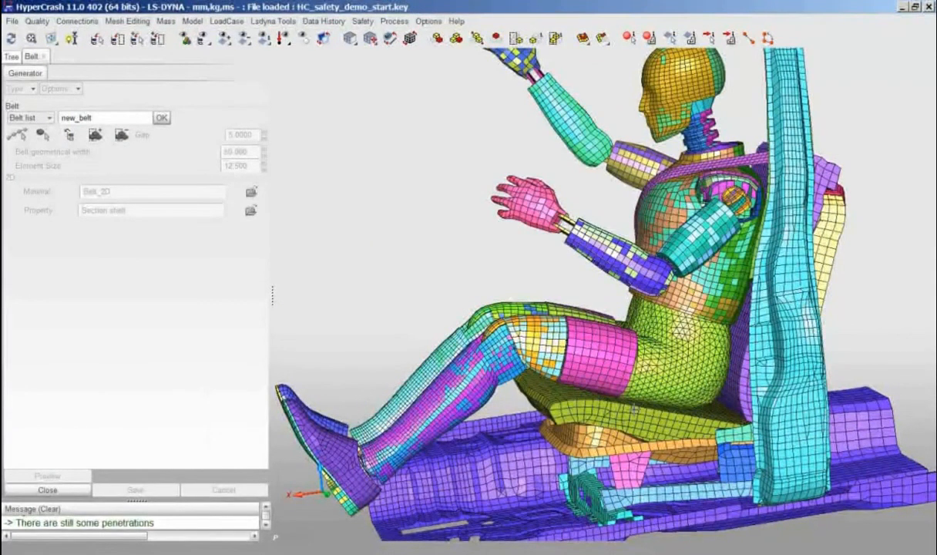
# Start the Seat Deformer, set the model's front direction to X+ with Z+ as top direction, and accept
pyautogui.click(362, 21)
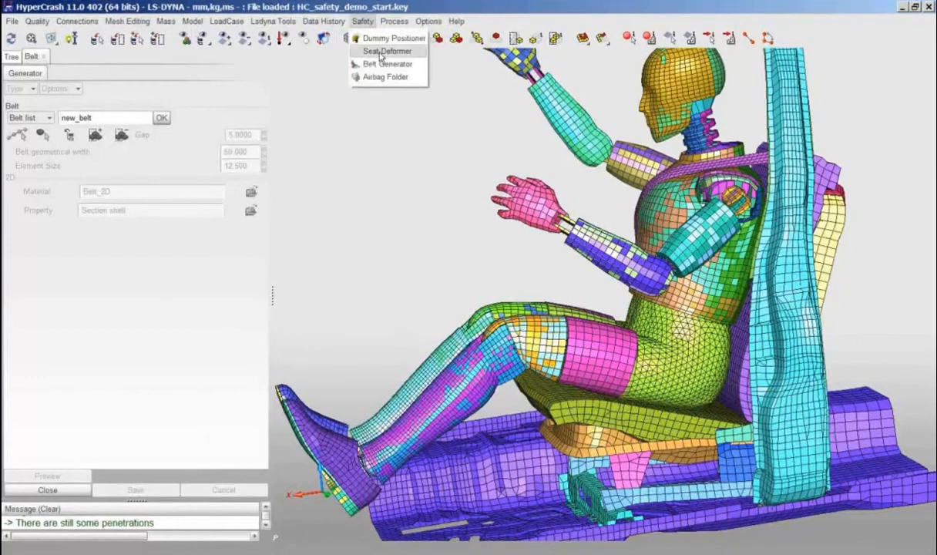
pyautogui.click(380, 52)
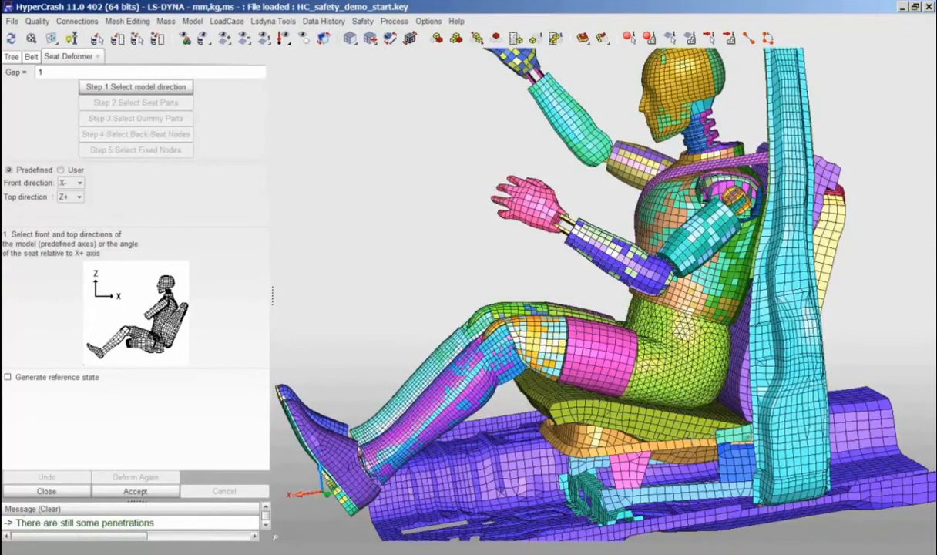
pyautogui.moveTo(586, 332); pyautogui.dragTo(572, 310)
pyautogui.moveTo(696, 420); pyautogui.dragTo(783, 344)
pyautogui.moveTo(783, 344); pyautogui.dragTo(721, 345, button='middle')
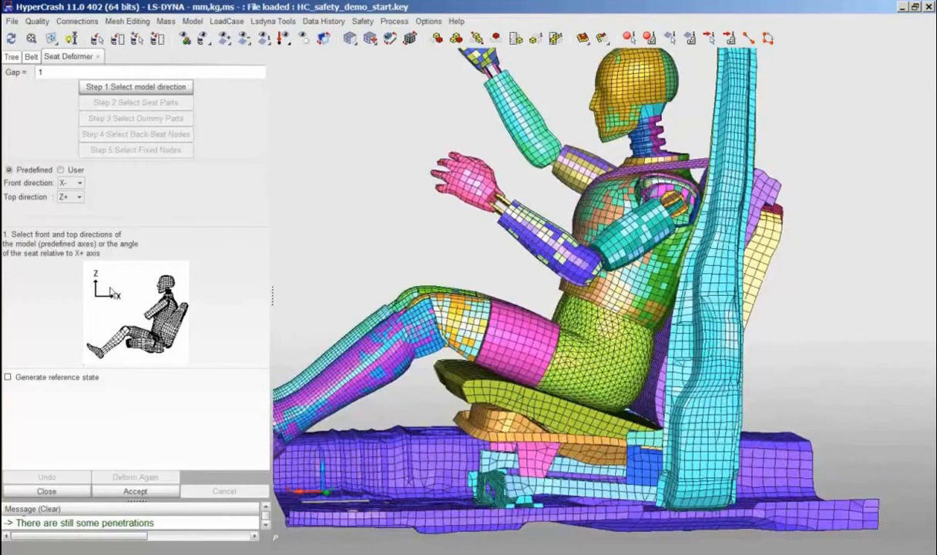
pyautogui.click(69, 183)
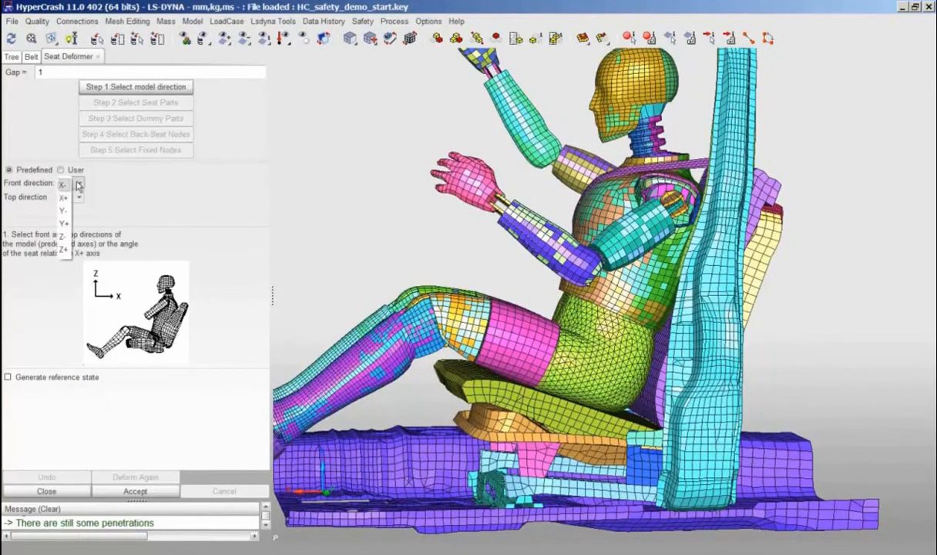
pyautogui.click(61, 200)
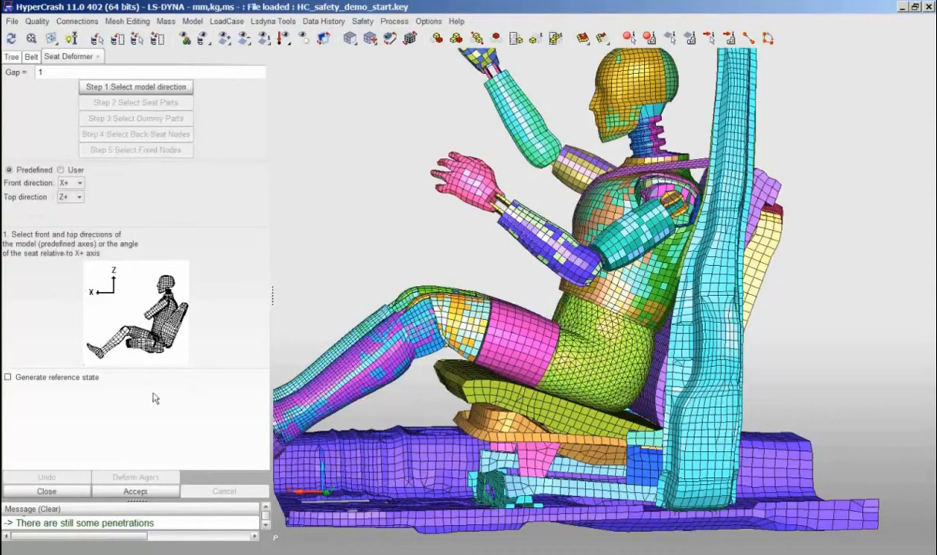
pyautogui.click(140, 494)
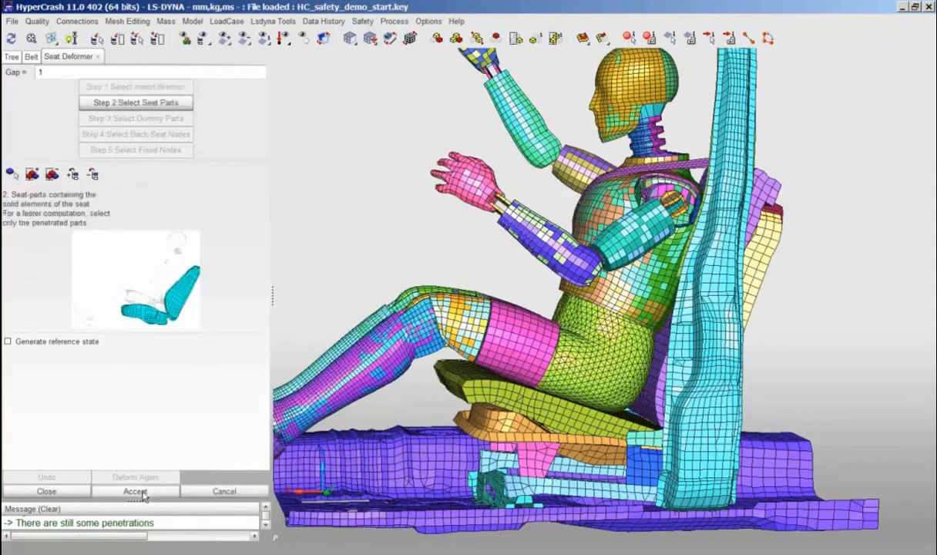
# Select the seat cushion and the seat back as the seat parts and accept the selection
pyautogui.click(152, 107)
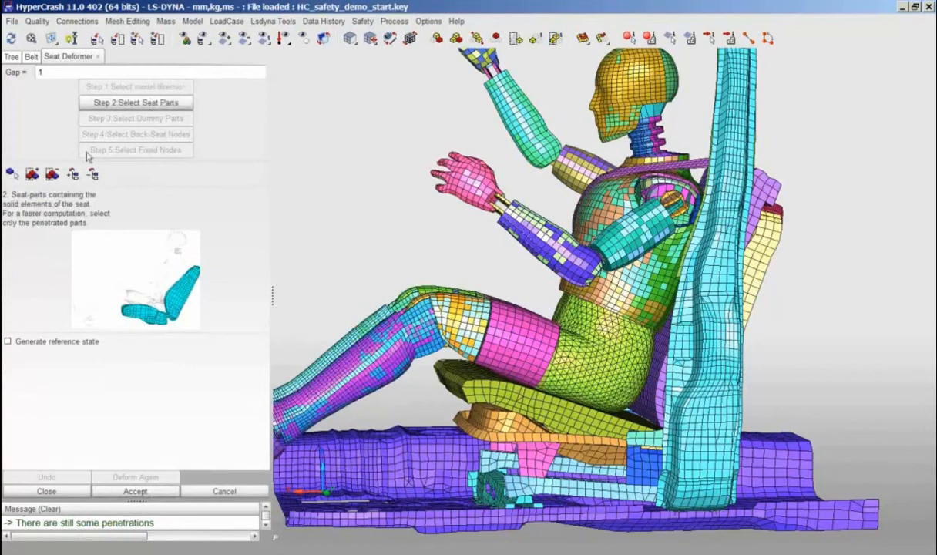
pyautogui.click(12, 177)
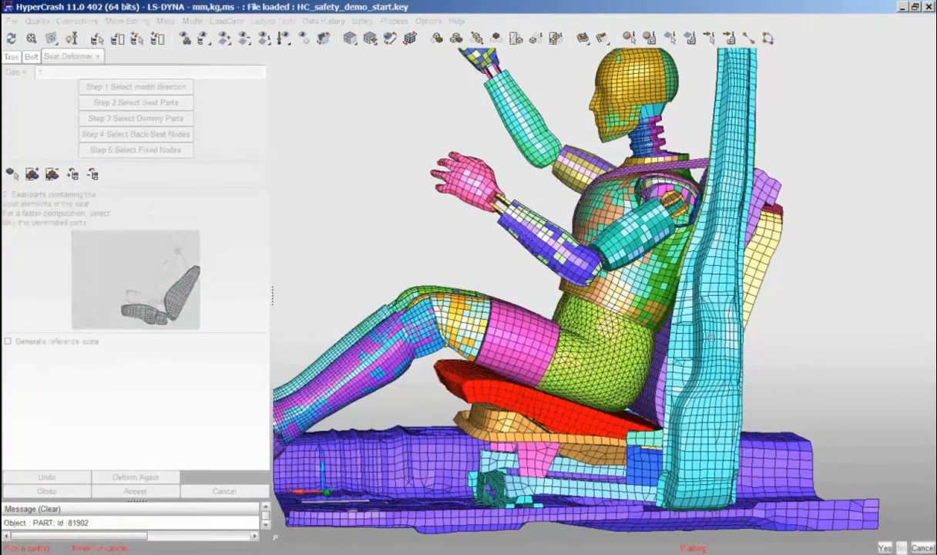
pyautogui.click(767, 179)
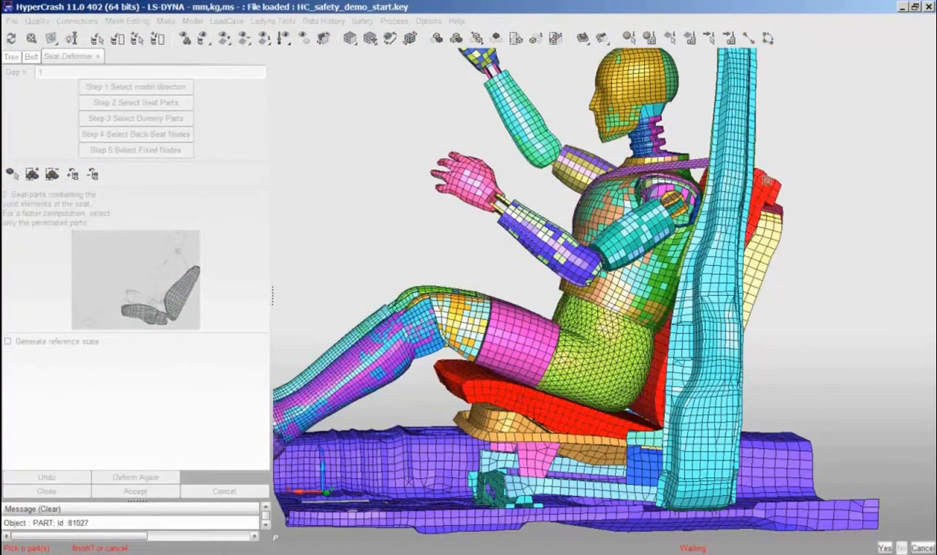
pyautogui.rightClick(767, 180)
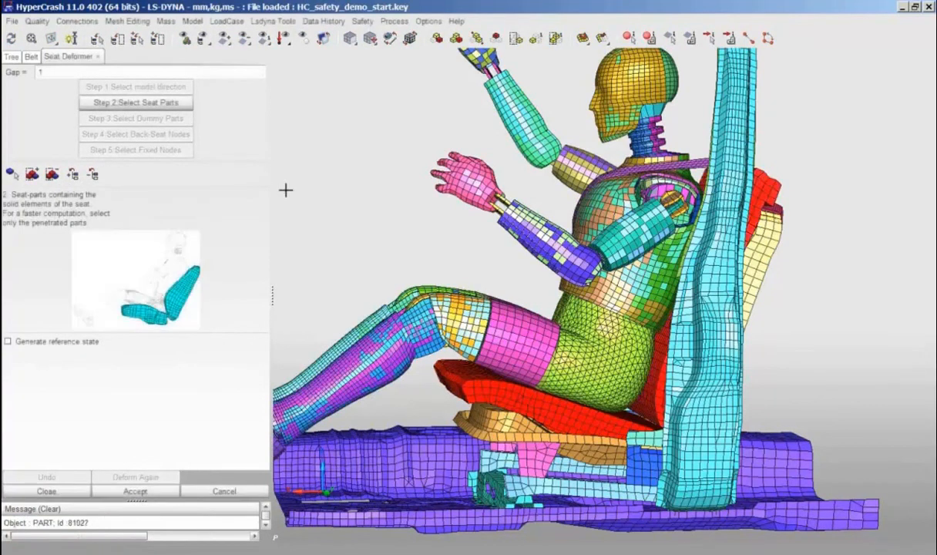
pyautogui.click(135, 493)
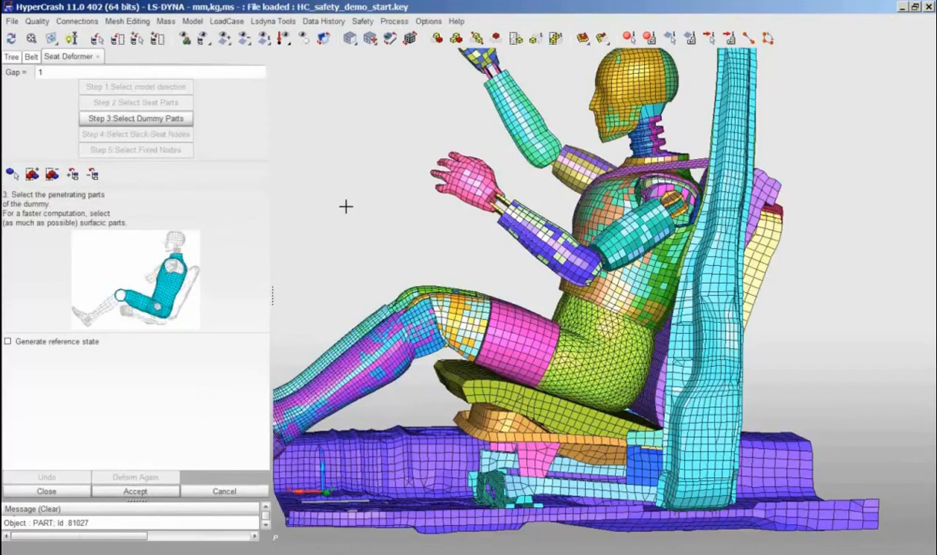
# Hide the solid elements and pick the dummy's pelvis, left thigh and the ring between them as penetrating dummy parts
pyautogui.click(247, 38)
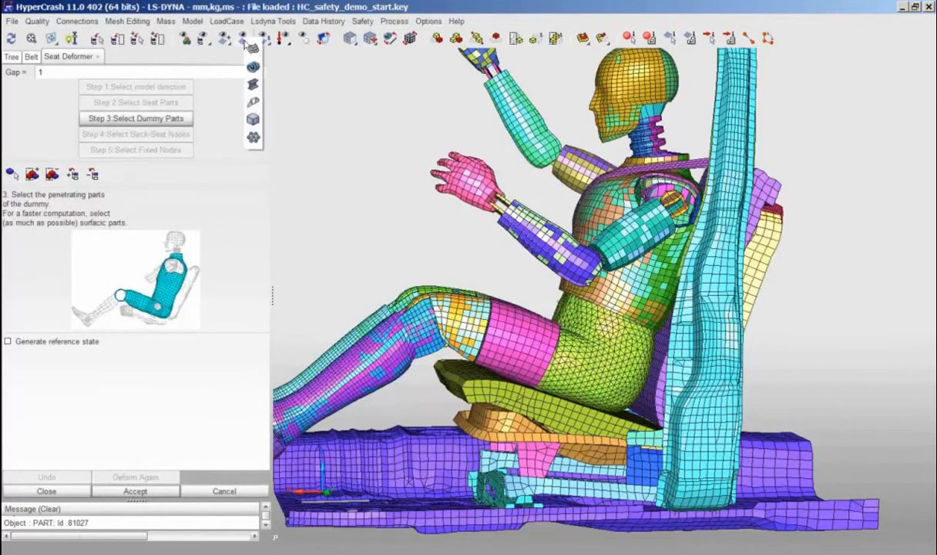
pyautogui.click(253, 117)
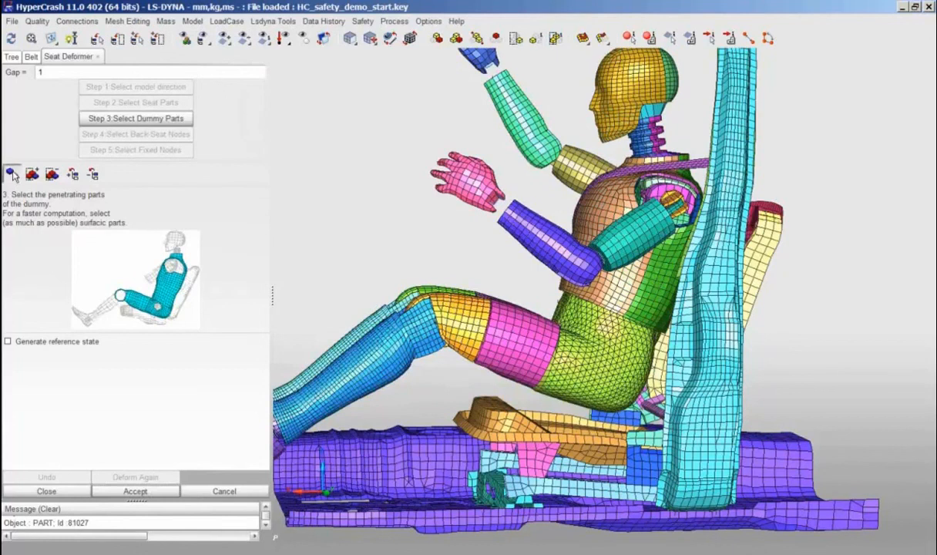
pyautogui.click(11, 173)
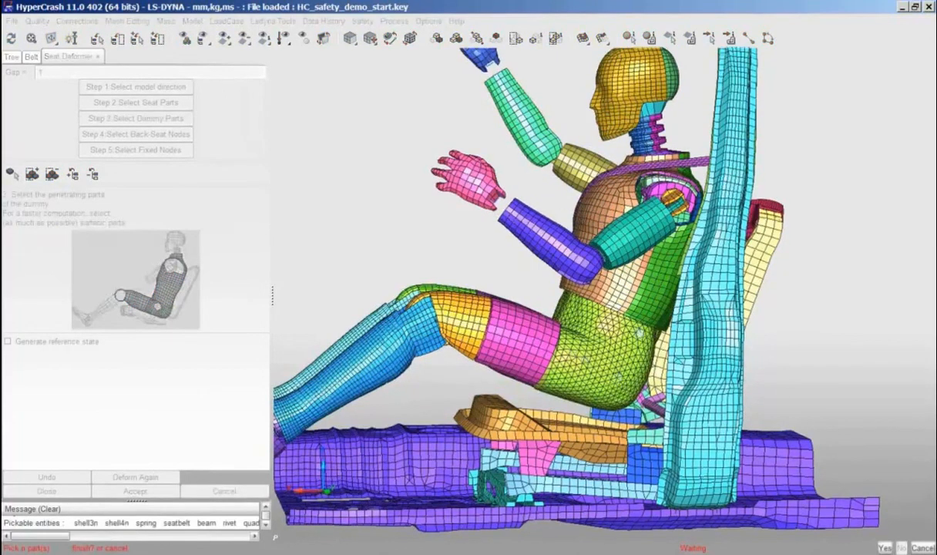
pyautogui.scroll(3, 639, 318)
pyautogui.click(639, 317)
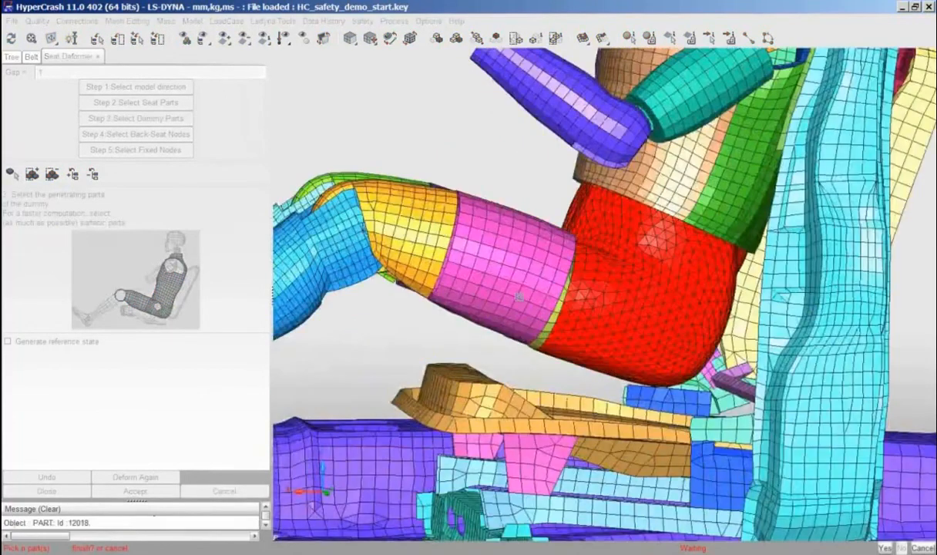
pyautogui.click(549, 329)
pyautogui.click(552, 323)
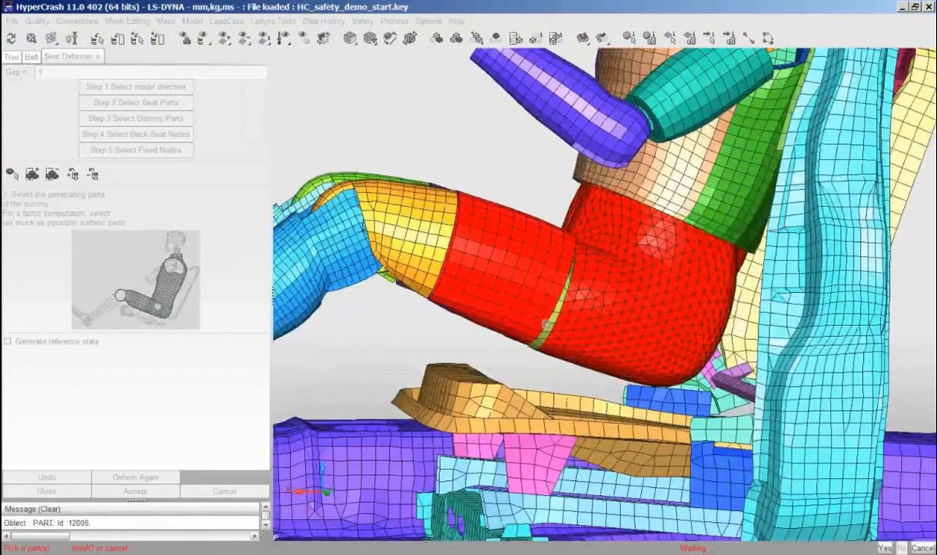
pyautogui.scroll(3, 543, 325)
pyautogui.click(485, 348)
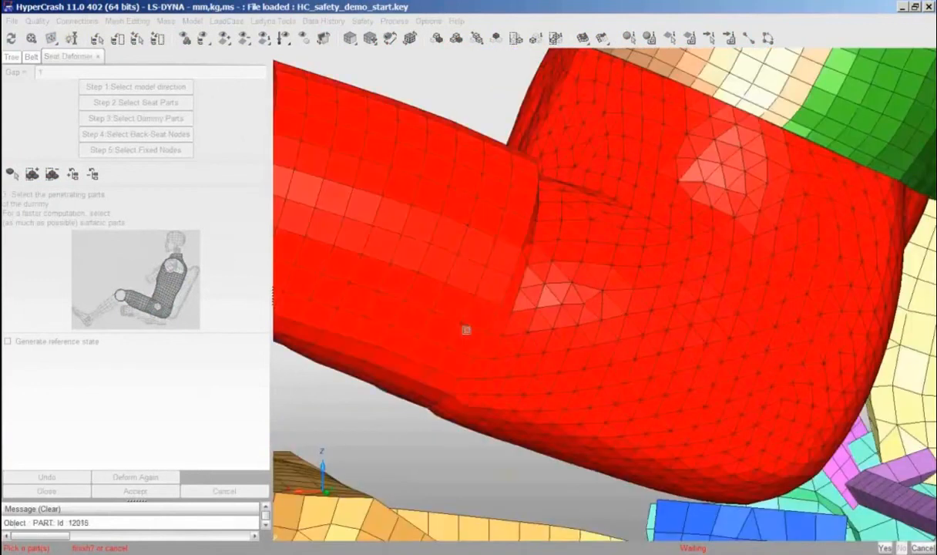
# Add the dummy's right thigh and the rear part of its torso to the penetrating dummy parts
pyautogui.scroll(-5, 455, 316)
pyautogui.scroll(5, 519, 287)
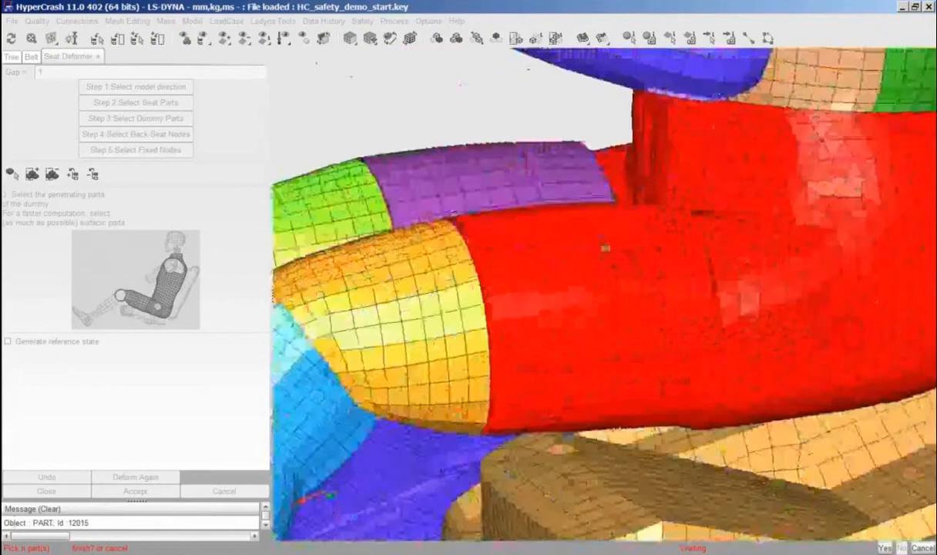
pyautogui.scroll(-5, 627, 231)
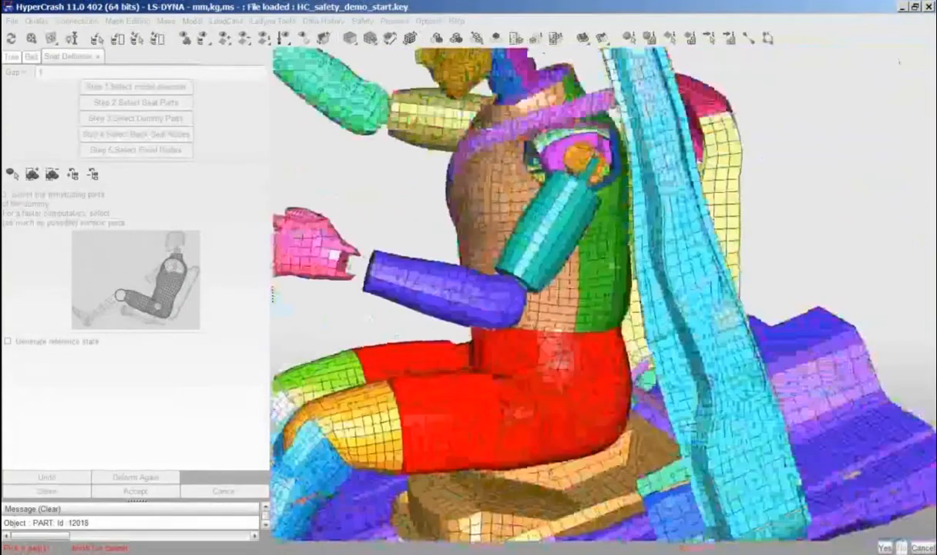
pyautogui.click(590, 295)
# Add the ring between the pelvis and right thigh to the dummy parts and accept the selection
pyautogui.scroll(-5, 591, 295)
pyautogui.moveTo(591, 295); pyautogui.dragTo(779, 297)
pyautogui.scroll(6, 531, 403)
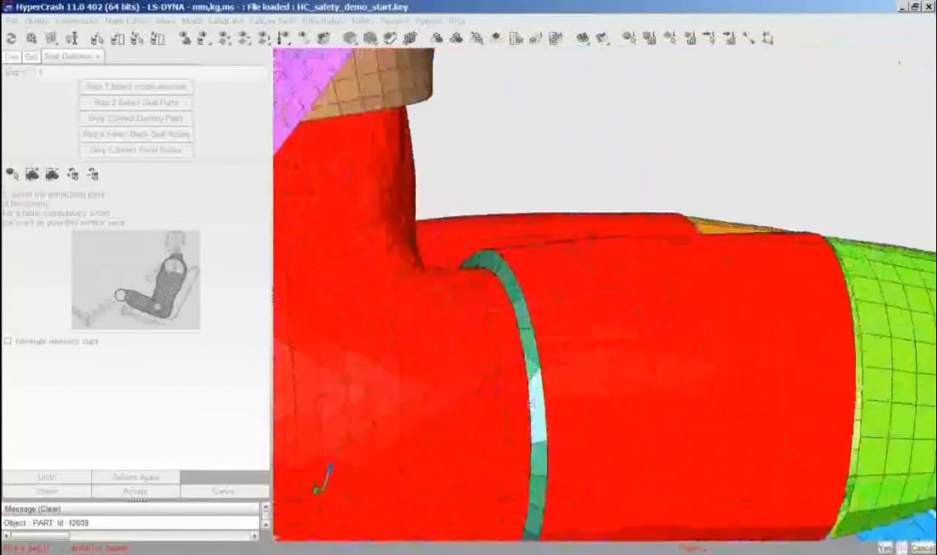
pyautogui.click(533, 403)
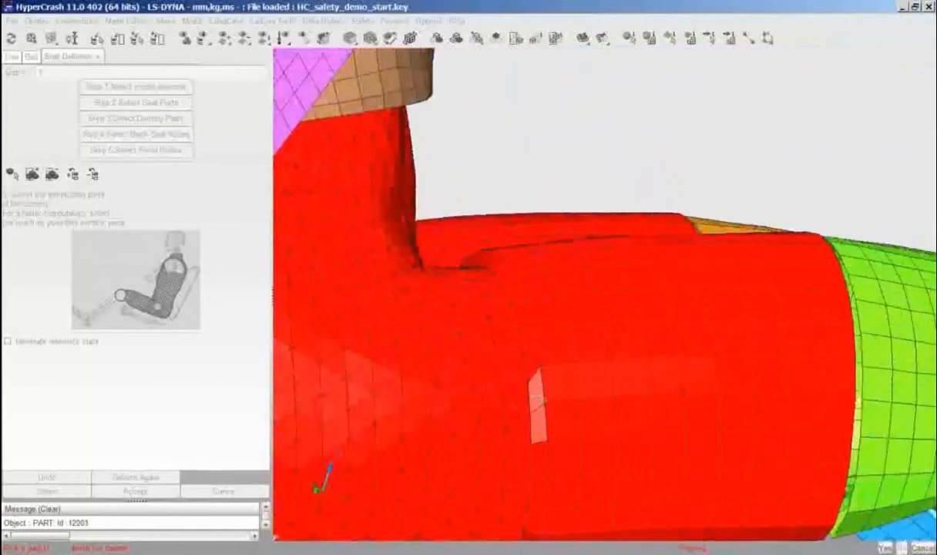
pyautogui.scroll(-8, 537, 402)
pyautogui.moveTo(537, 403); pyautogui.dragTo(632, 308)
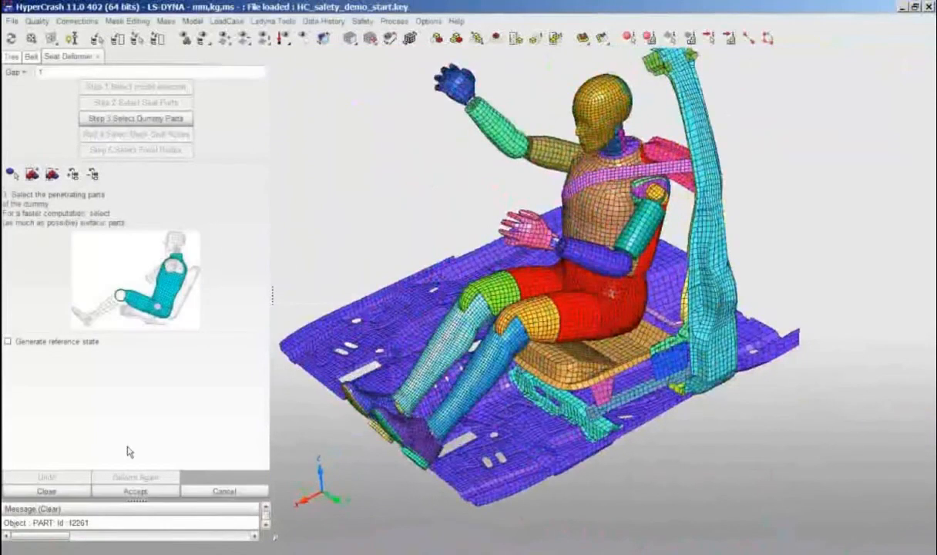
pyautogui.click(135, 491)
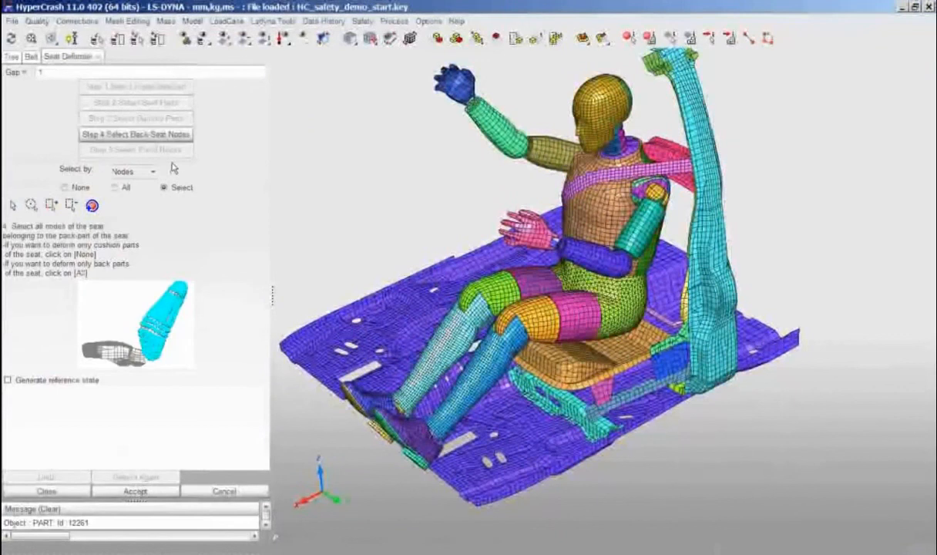
# Switch the back-seat selection to parts, show the solid elements again, then pick the seat back part and accept the selection
pyautogui.click(133, 171)
pyautogui.click(122, 183)
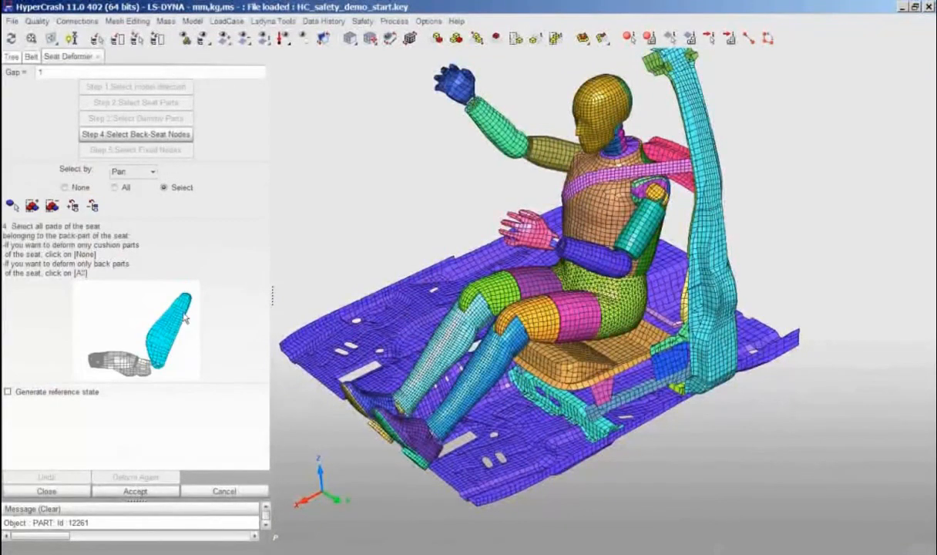
pyautogui.click(188, 40)
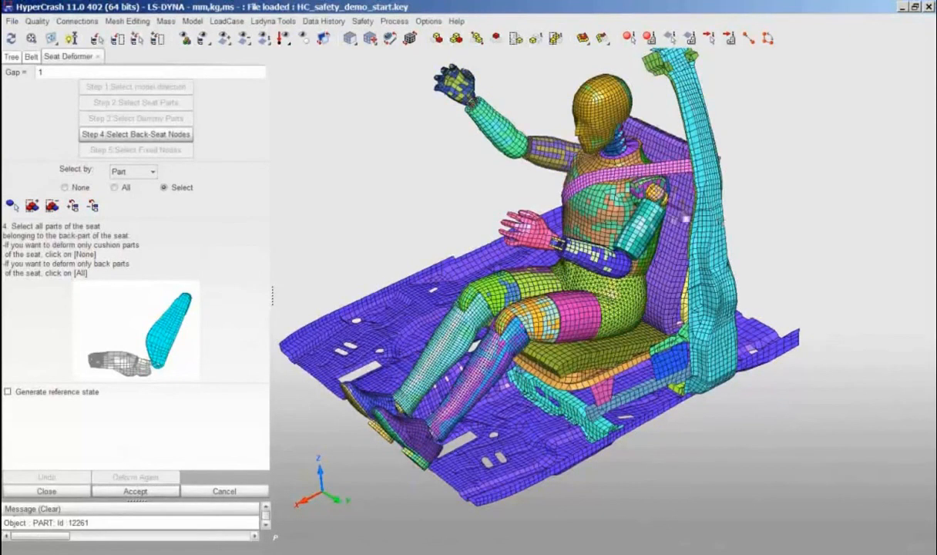
pyautogui.moveTo(616, 255); pyautogui.dragTo(500, 279, button='middle')
pyautogui.scroll(5, 499, 280)
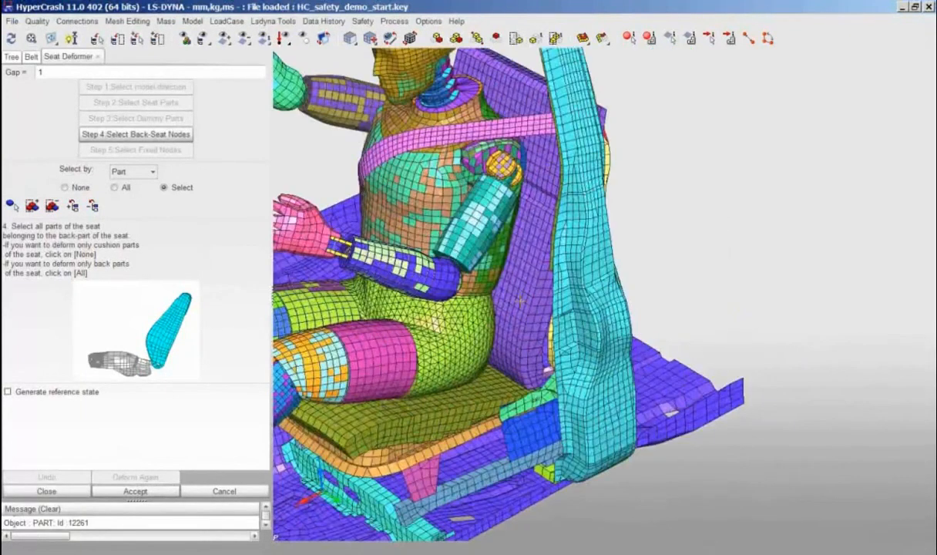
pyautogui.click(11, 205)
pyautogui.click(523, 290)
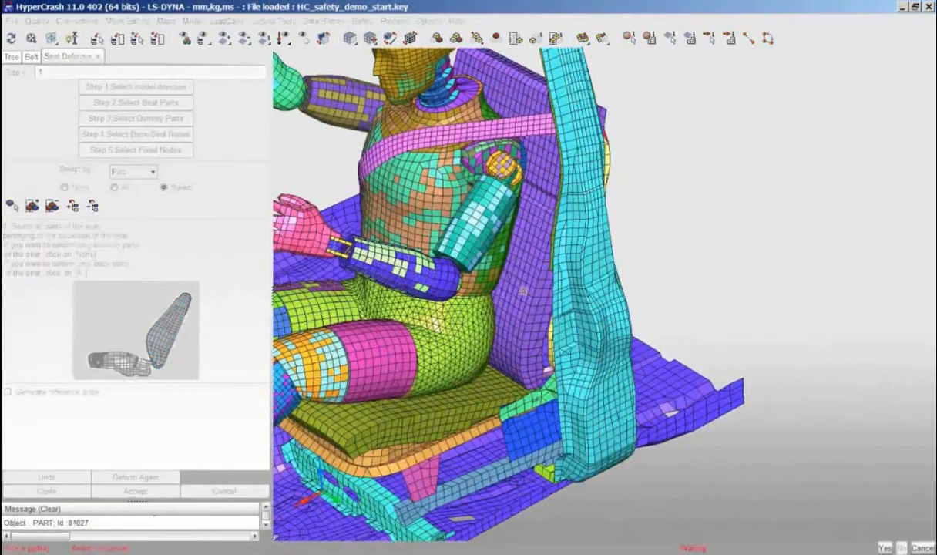
pyautogui.rightClick(523, 290)
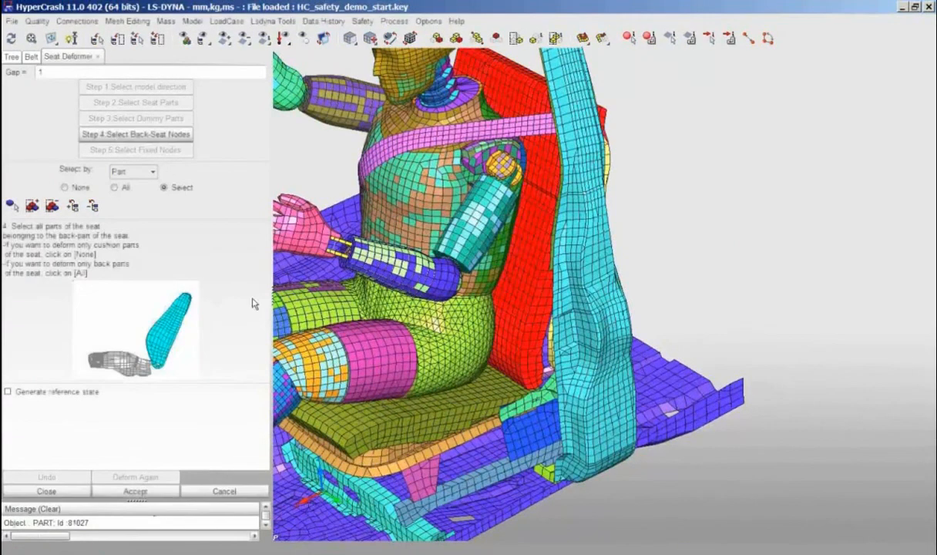
pyautogui.click(136, 491)
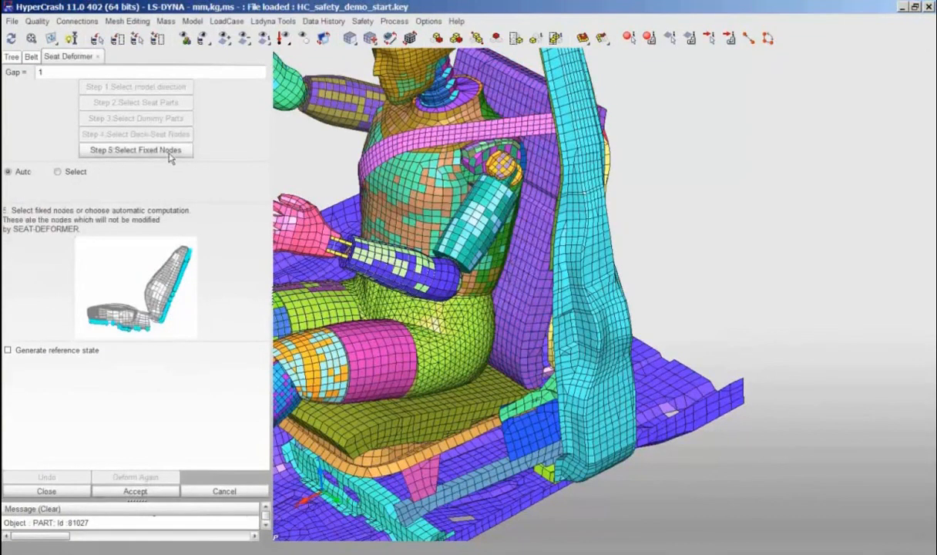
# Inspect the rear of the seat, keep the automatic computation of fixed nodes and accept to run the seat deformation
pyautogui.moveTo(655, 296); pyautogui.dragTo(467, 357)
pyautogui.scroll(-3, 457, 305)
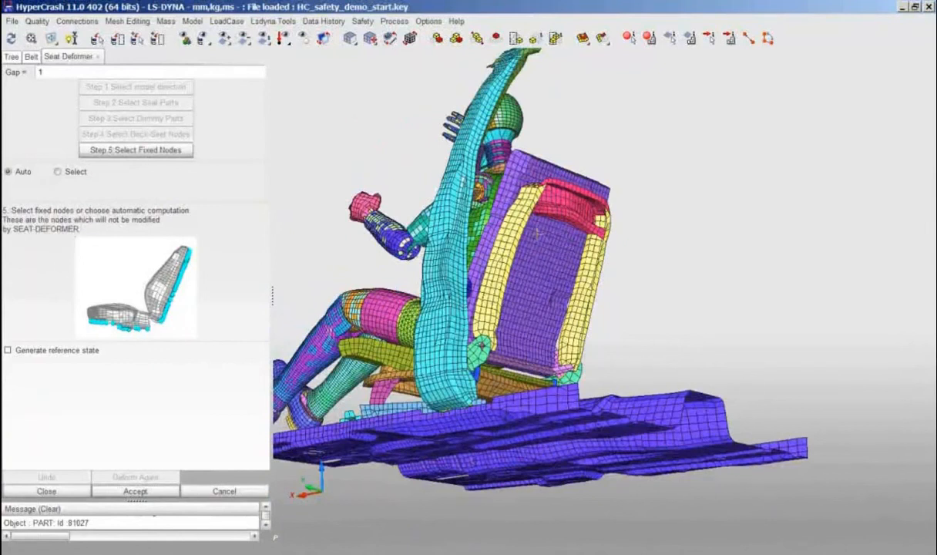
pyautogui.moveTo(524, 324); pyautogui.dragTo(524, 302)
pyautogui.scroll(3, 586, 293)
pyautogui.scroll(-4, 586, 293)
pyautogui.scroll(5, 497, 231)
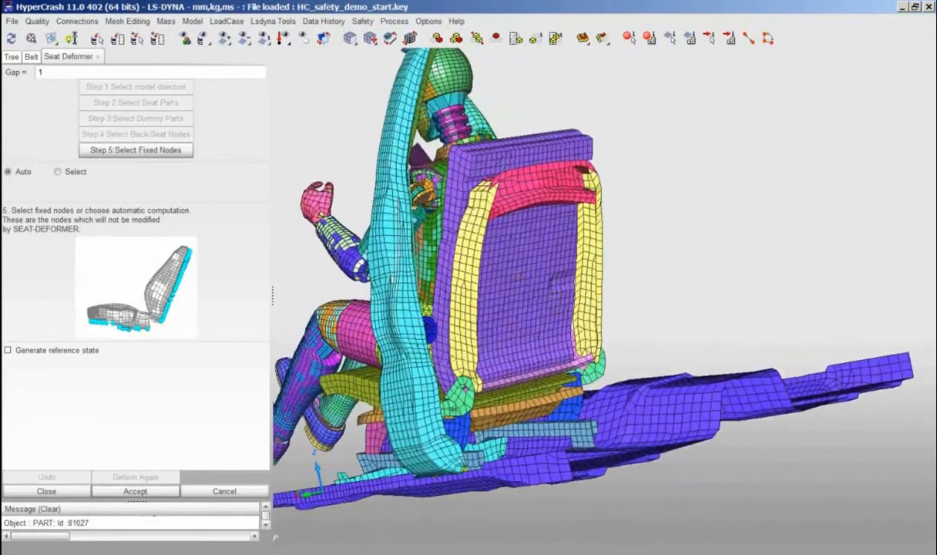
pyautogui.moveTo(519, 275)
pyautogui.mouseDown()
pyautogui.moveTo(559, 267)
pyautogui.moveTo(518, 274)
pyautogui.mouseUp()
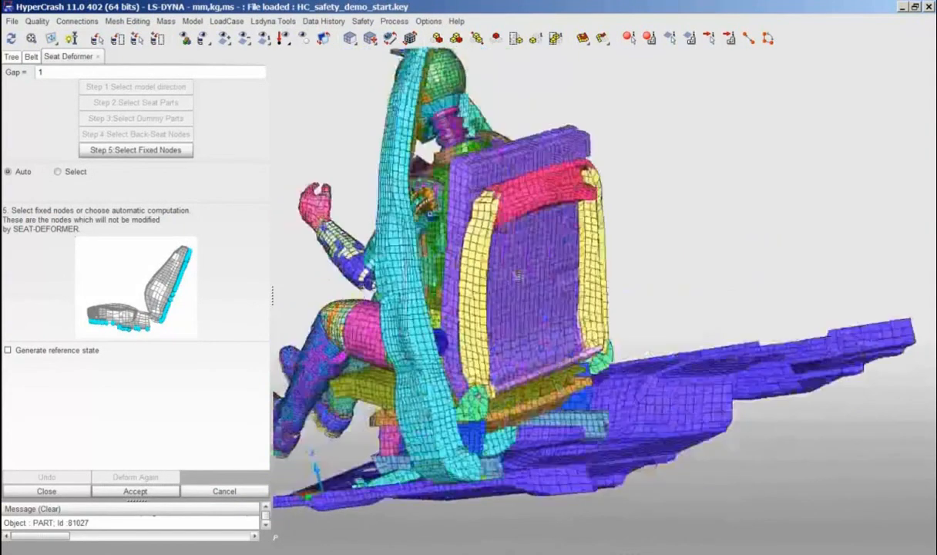
pyautogui.moveTo(513, 316); pyautogui.dragTo(543, 301, button='middle')
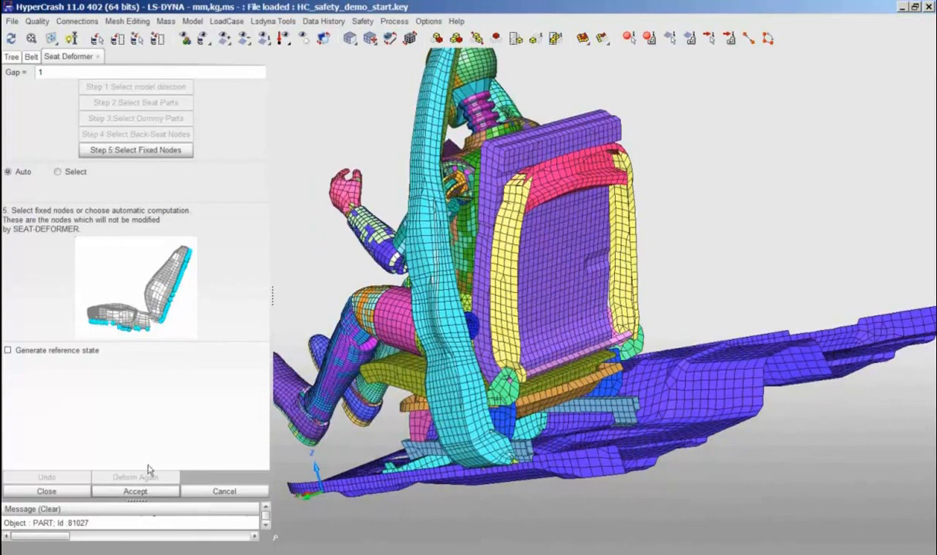
pyautogui.click(135, 492)
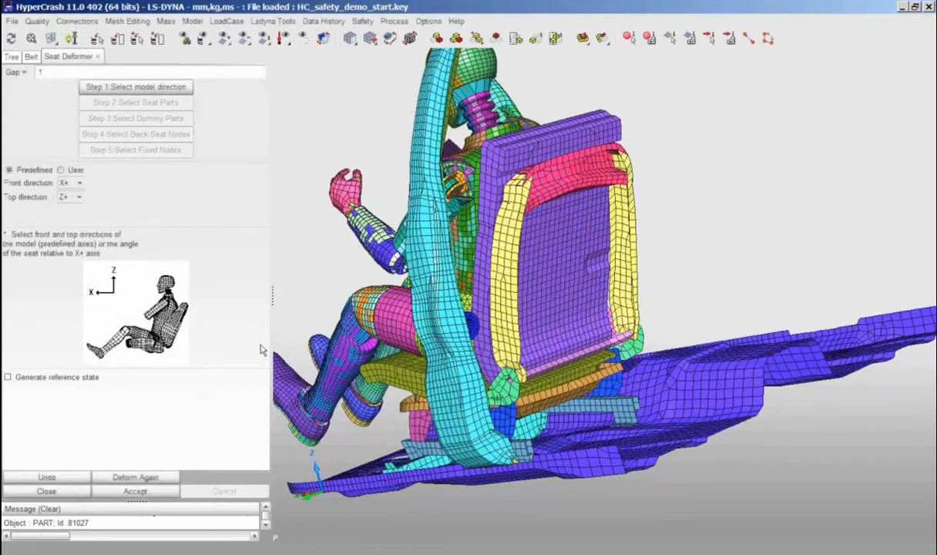
# Isolate the deformed seat cushion and seat back by hiding both and inverting the display
pyautogui.moveTo(441, 310); pyautogui.dragTo(539, 183)
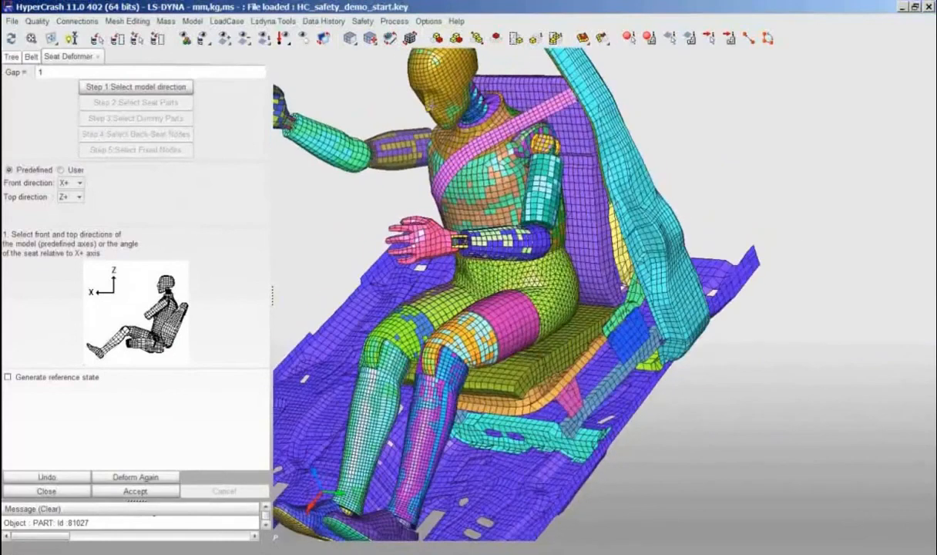
pyautogui.click(525, 339)
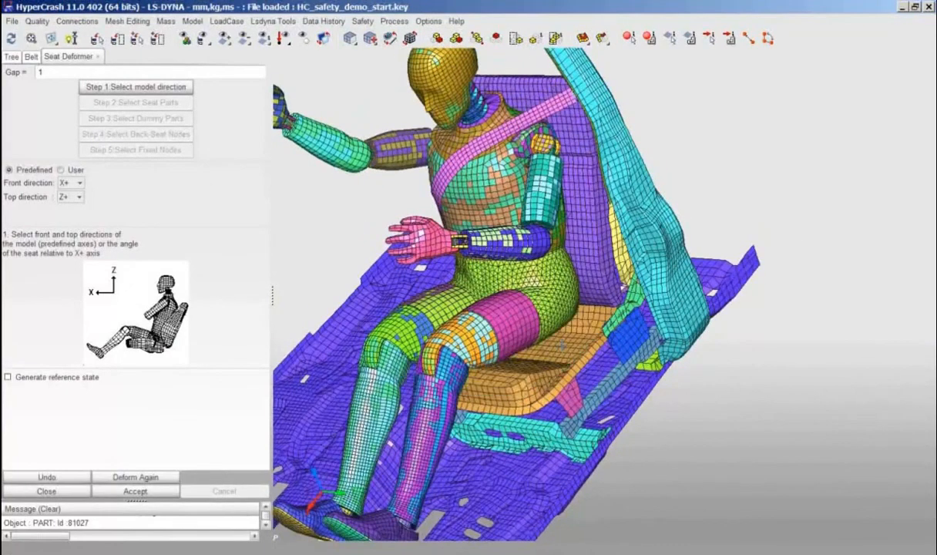
pyautogui.click(566, 196)
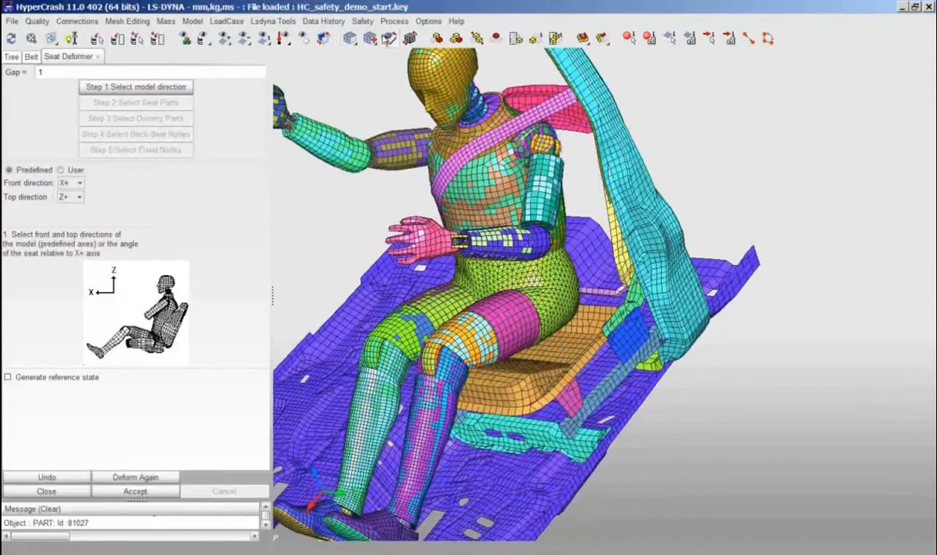
pyautogui.click(322, 39)
# Examine the imprint of the dummy in the isolated seat cushion and seat back from several angles
pyautogui.moveTo(610, 219); pyautogui.dragTo(570, 252)
pyautogui.scroll(5, 571, 252)
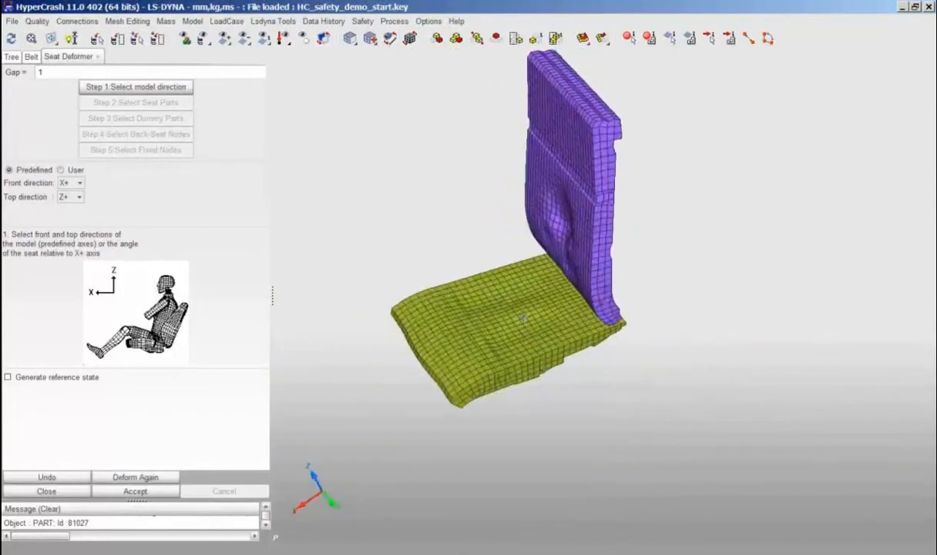
pyautogui.moveTo(563, 245); pyautogui.dragTo(540, 302, button='middle')
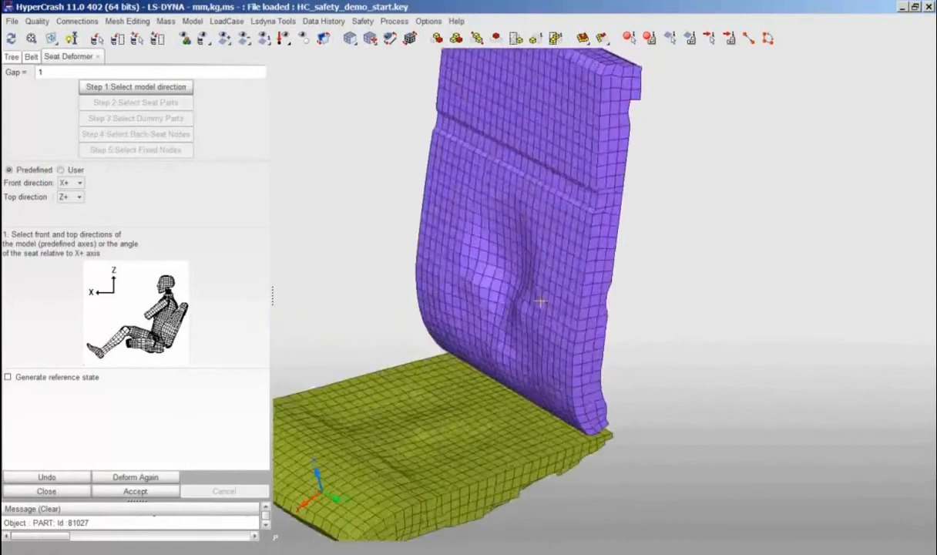
pyautogui.scroll(2, 540, 303)
pyautogui.moveTo(508, 284); pyautogui.dragTo(400, 361)
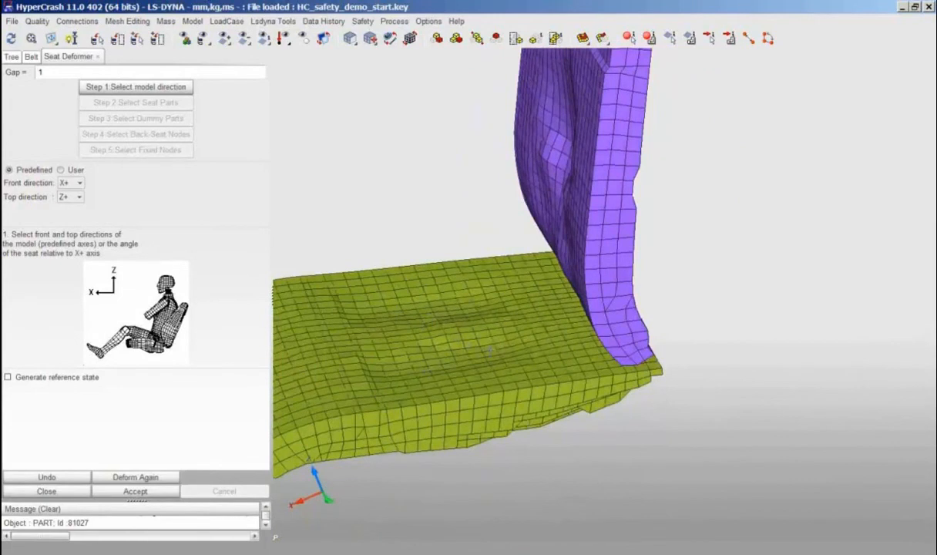
pyautogui.scroll(-4, 490, 351)
pyautogui.moveTo(513, 371); pyautogui.dragTo(581, 377)
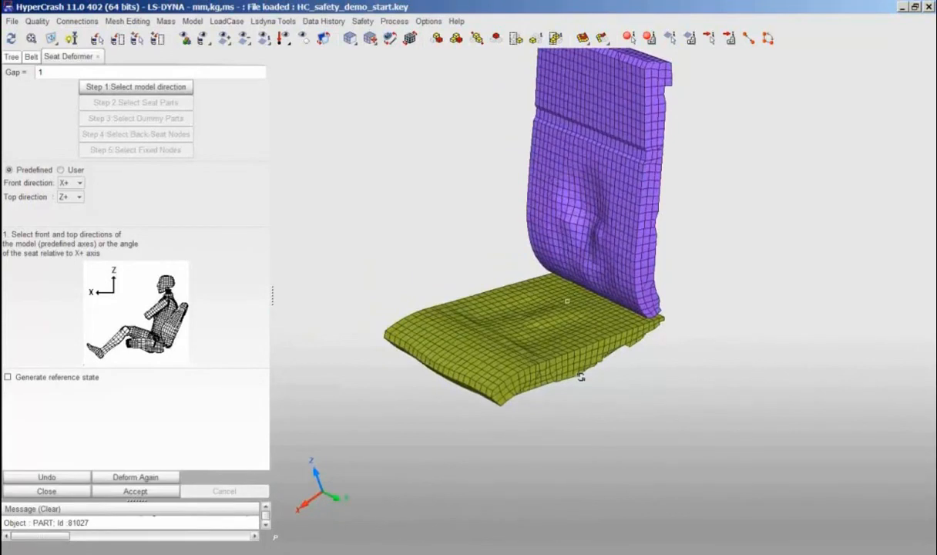
pyautogui.moveTo(581, 377); pyautogui.dragTo(603, 295)
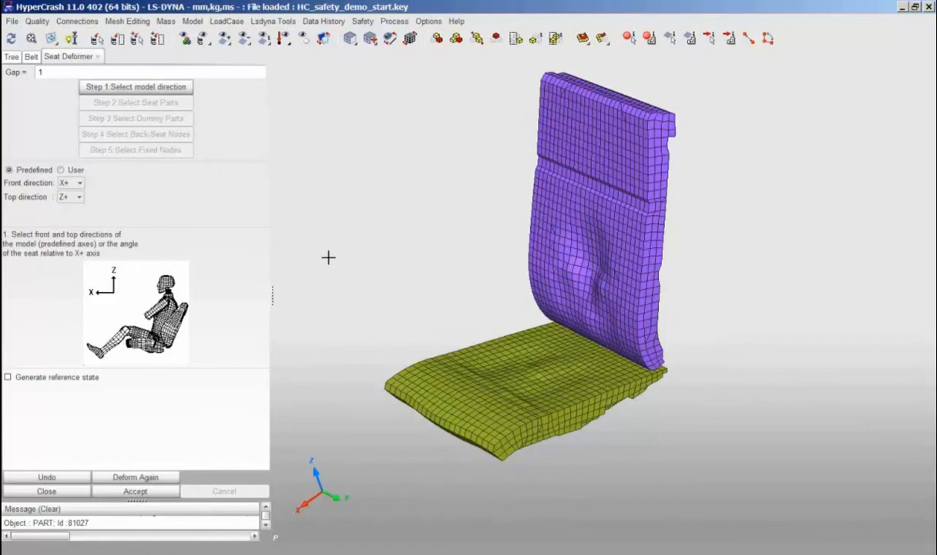
pyautogui.click(13, 21)
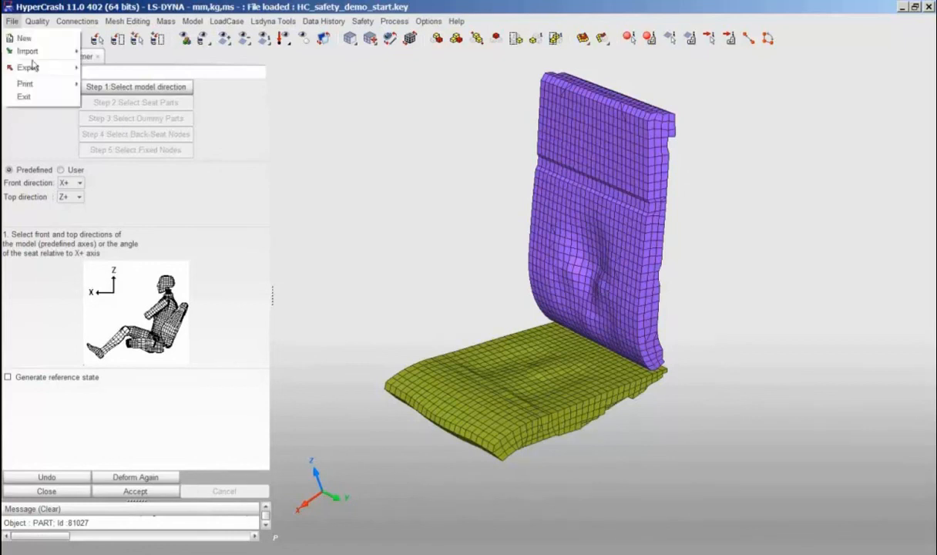
pyautogui.moveTo(32, 67)
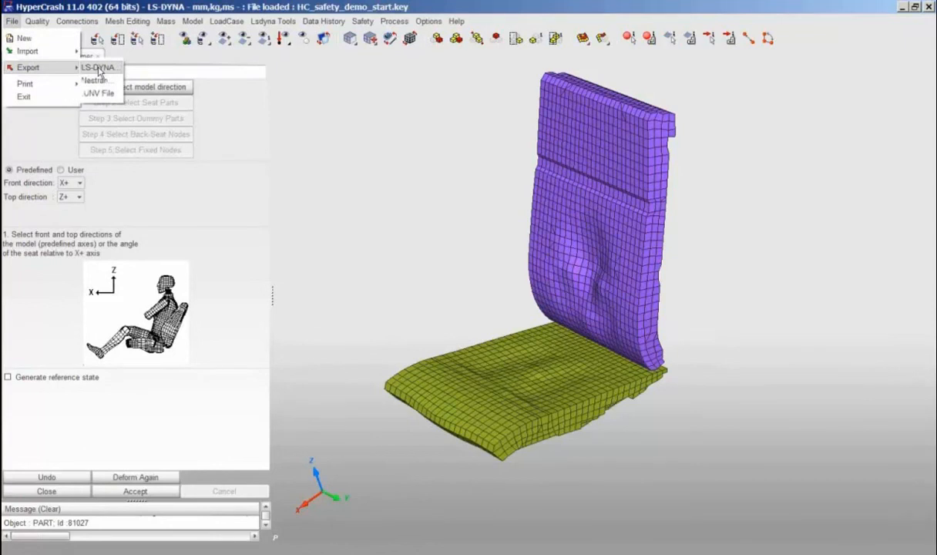
pyautogui.click(327, 144)
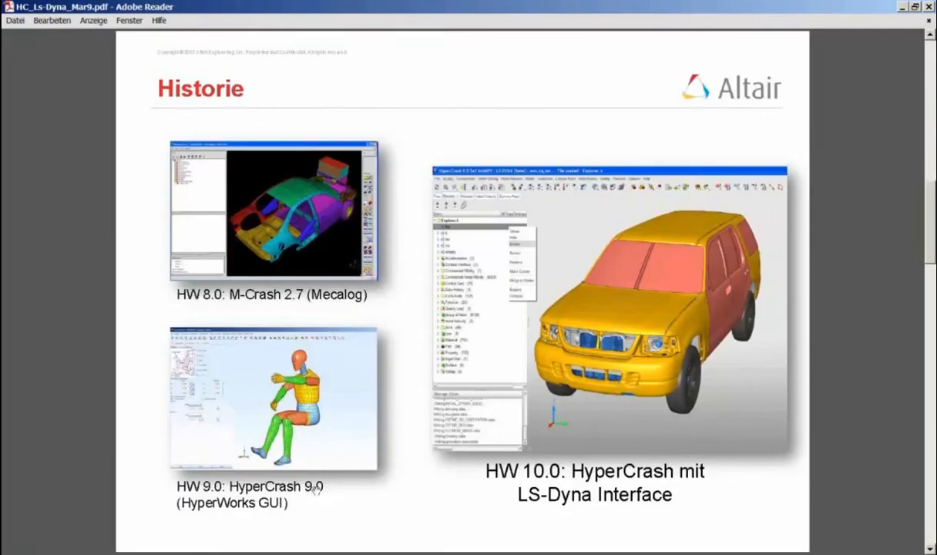
pyautogui.scroll(-1, 242, 194)
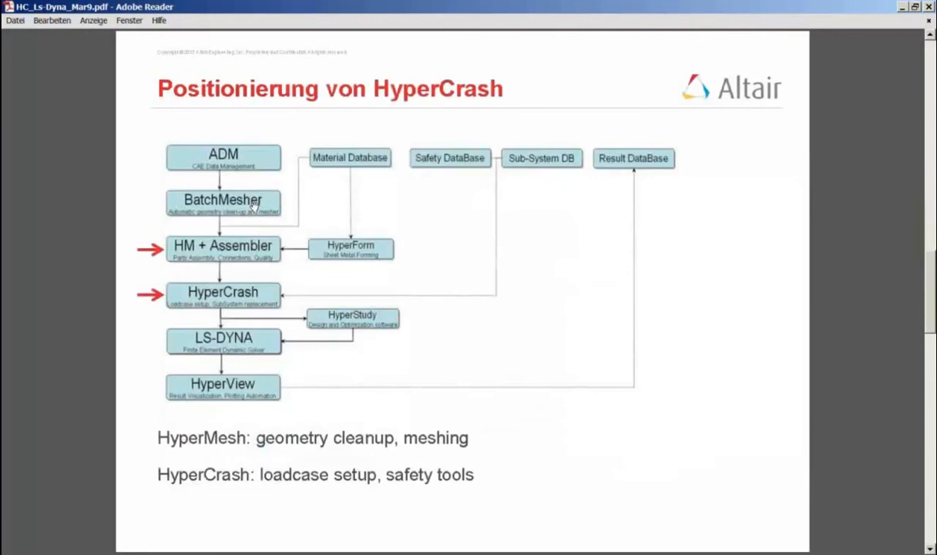
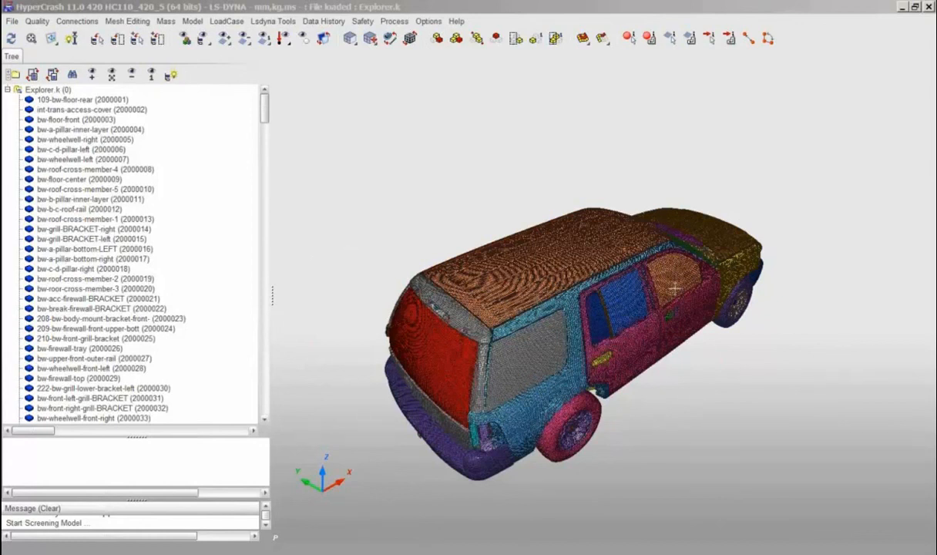
# Change the display mode option for the Explorer.k vehicle model
pyautogui.moveTo(770, 333); pyautogui.dragTo(478, 370)
pyautogui.moveTo(784, 354)
pyautogui.mouseDown()
pyautogui.moveTo(747, 412)
pyautogui.moveTo(662, 409)
pyautogui.mouseUp()
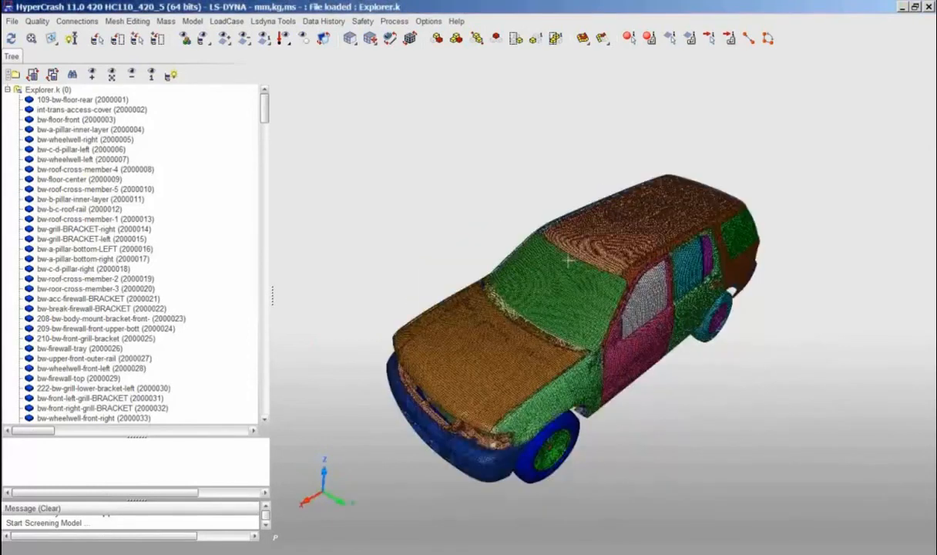
pyautogui.click(373, 39)
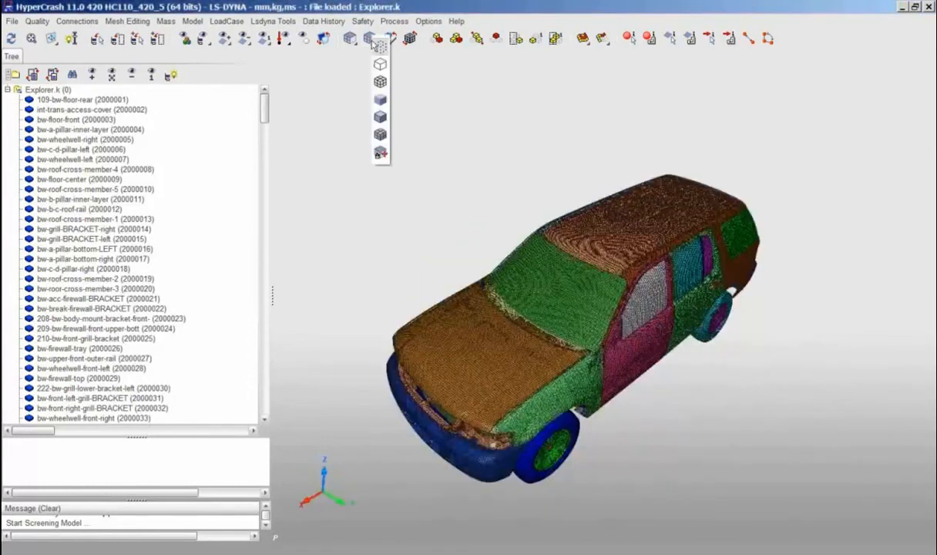
pyautogui.click(380, 151)
pyautogui.moveTo(575, 260); pyautogui.dragTo(578, 233)
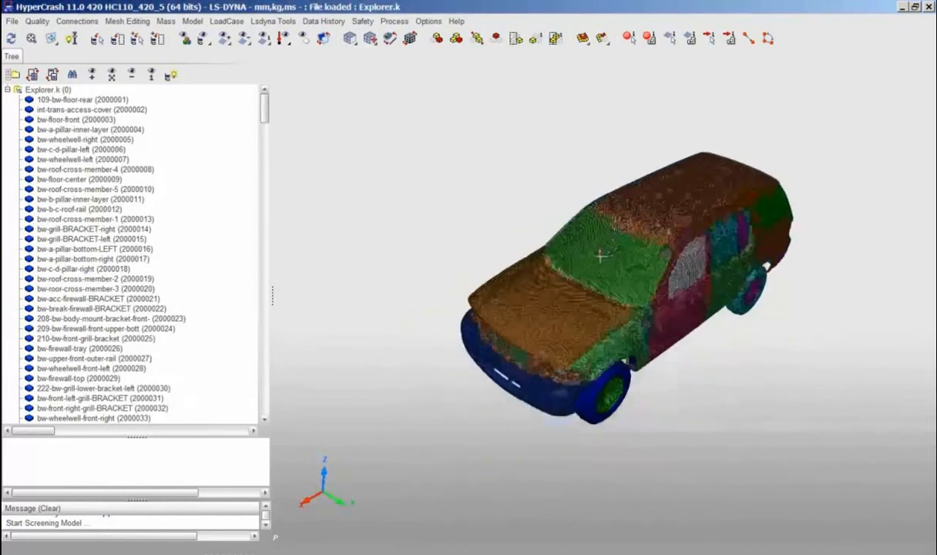
# Isolate the windshield of the vehicle by hiding it and inverting the display
pyautogui.moveTo(601, 255); pyautogui.dragTo(663, 260, button='middle')
pyautogui.moveTo(664, 260); pyautogui.dragTo(481, 223)
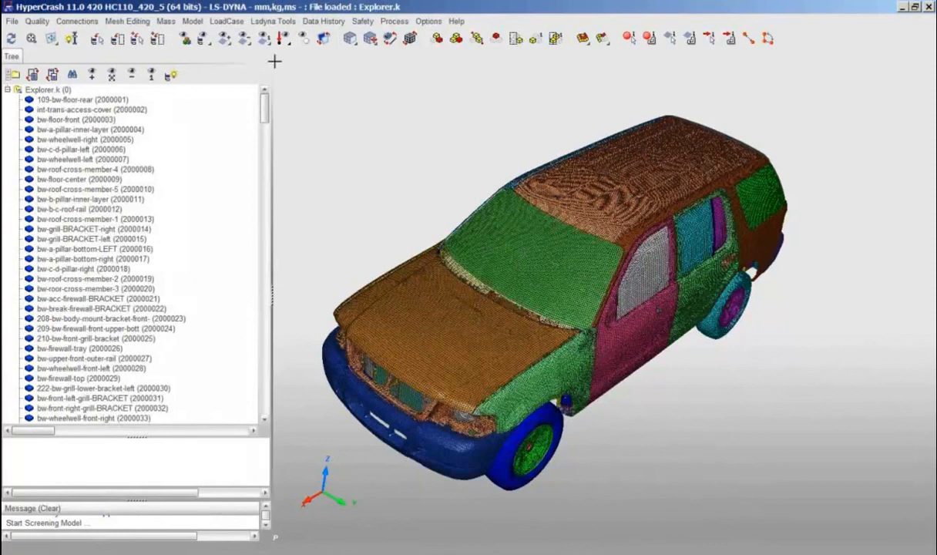
pyautogui.click(513, 238)
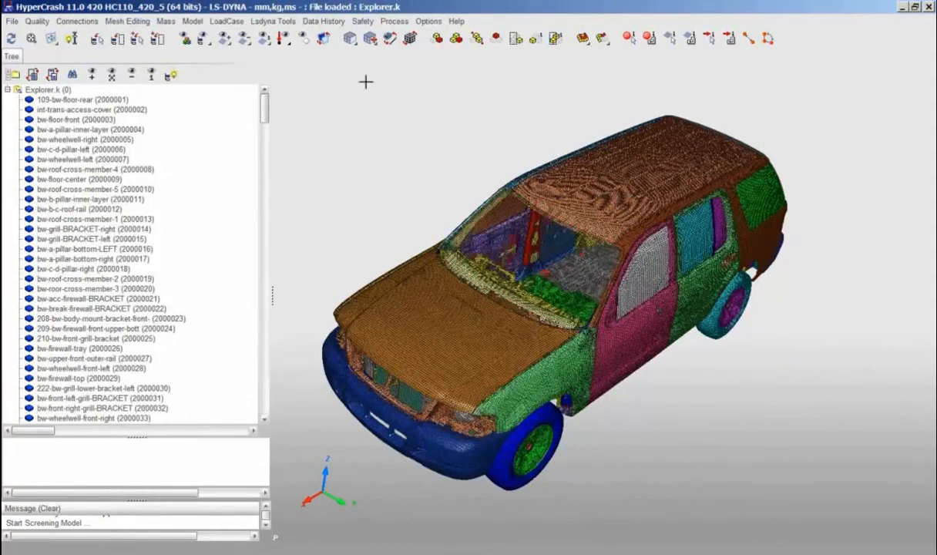
pyautogui.click(323, 41)
pyautogui.moveTo(572, 266); pyautogui.dragTo(638, 297, button='middle')
pyautogui.scroll(2, 601, 275)
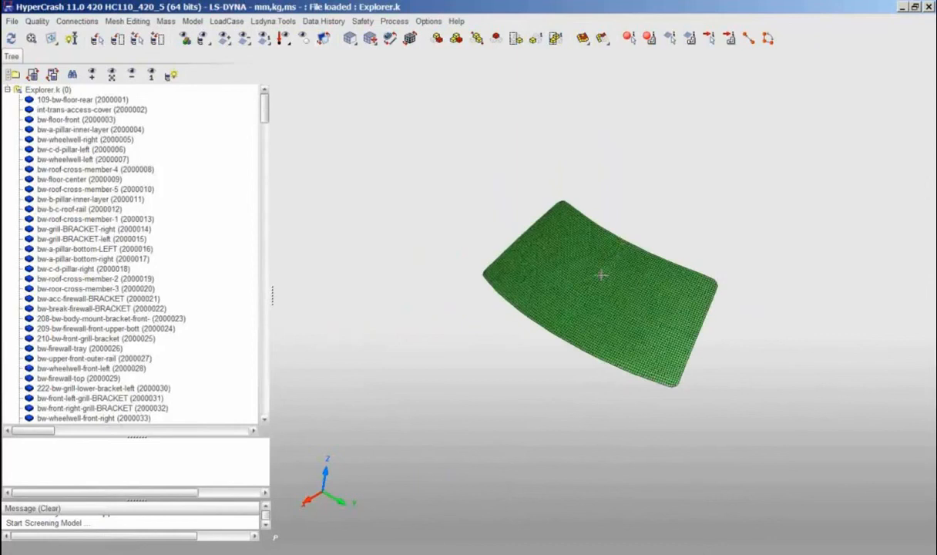
pyautogui.scroll(3, 601, 276)
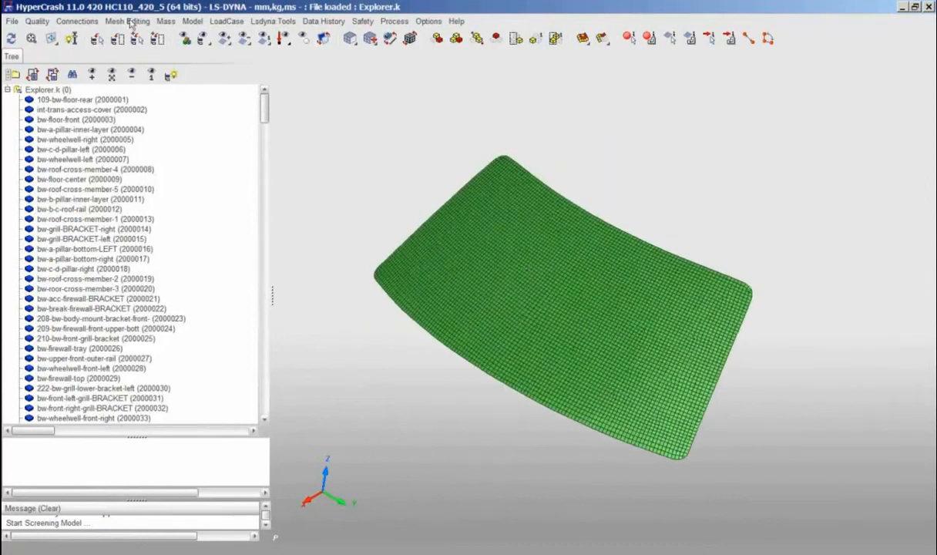
# Open the HyperMesh mesh-editing transfer and select the whole windshield part for it
pyautogui.click(129, 22)
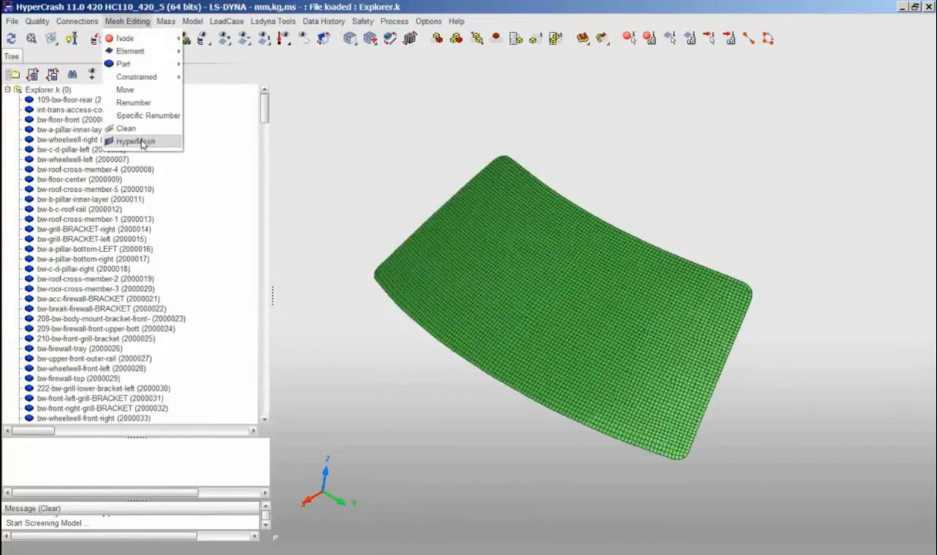
pyautogui.click(139, 142)
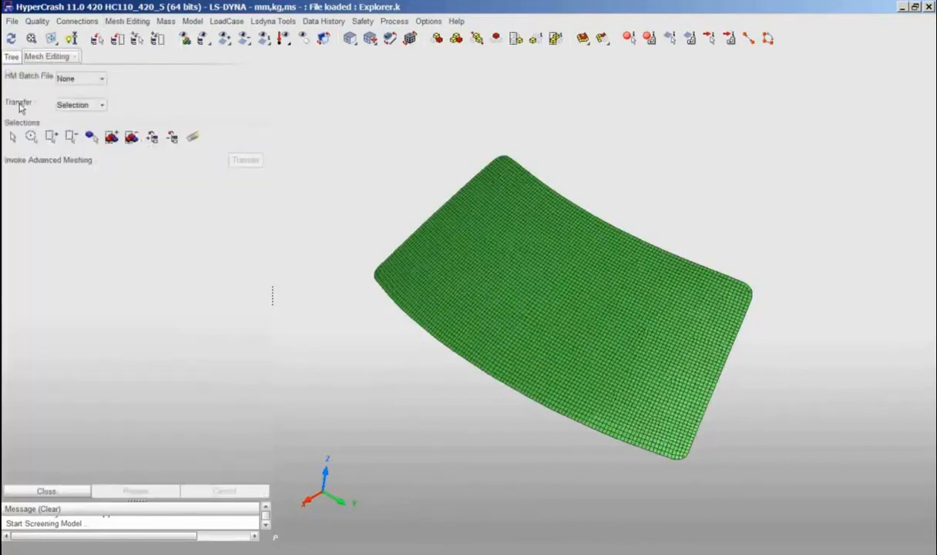
pyautogui.click(91, 136)
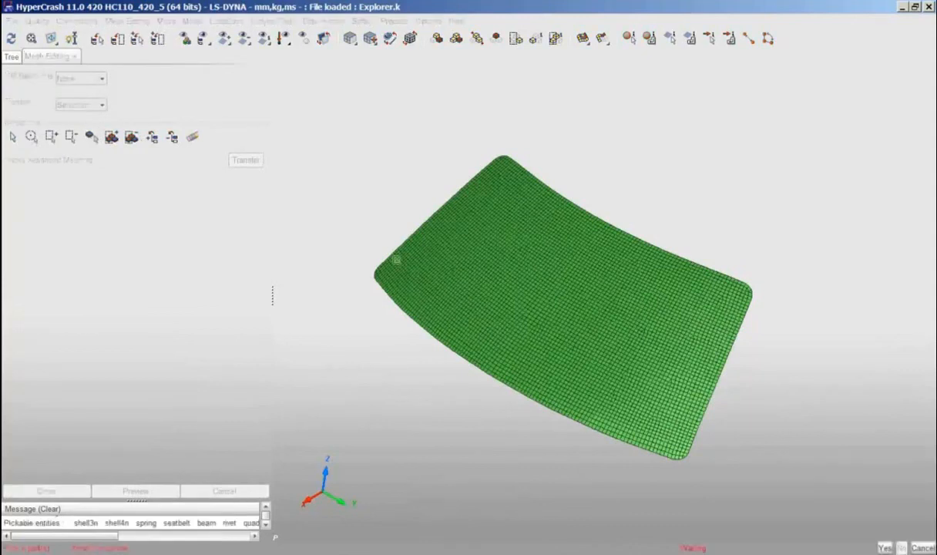
pyautogui.click(471, 267)
pyautogui.middleClick(472, 267)
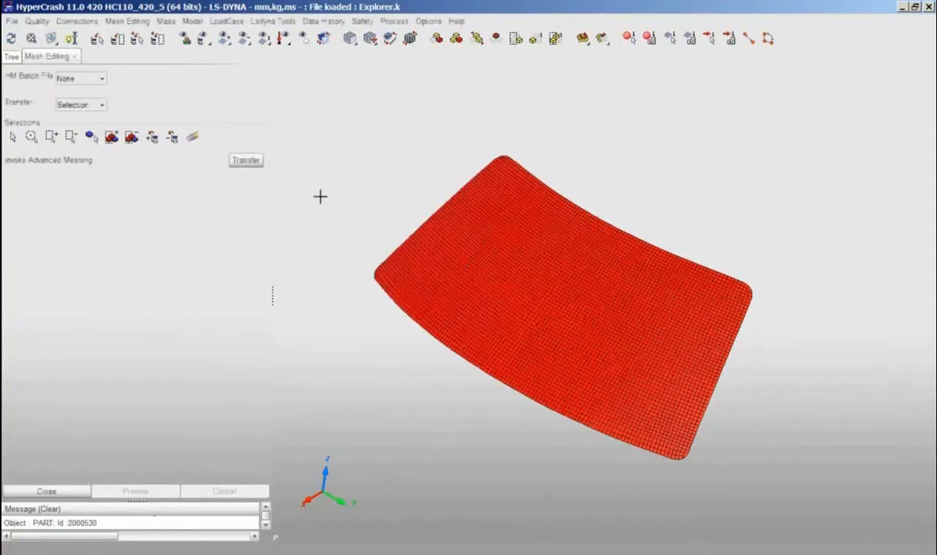
# Transfer the windshield to HyperMesh and delete a rectangular window of elements covering its lower corner on the far side
pyautogui.click(241, 159)
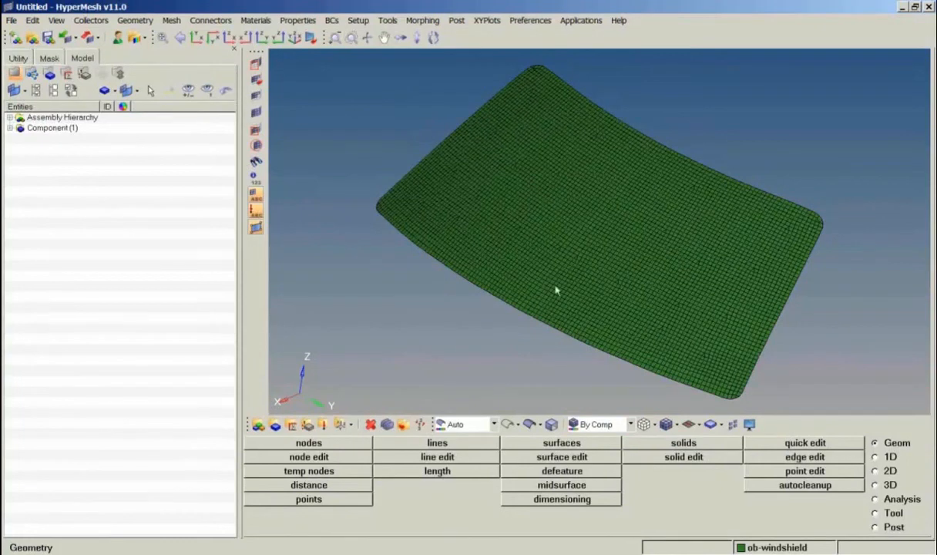
pyautogui.moveTo(723, 319)
pyautogui.keyDown('ctrl'); pyautogui.mouseDown()
pyautogui.moveTo(696, 268)
pyautogui.moveTo(741, 287)
pyautogui.moveTo(692, 296)
pyautogui.moveTo(705, 286)
pyautogui.moveTo(717, 301)
pyautogui.moveTo(670, 286)
pyautogui.moveTo(676, 271)
pyautogui.moveTo(692, 268)
pyautogui.moveTo(671, 245)
pyautogui.mouseUp(); pyautogui.keyUp('ctrl')
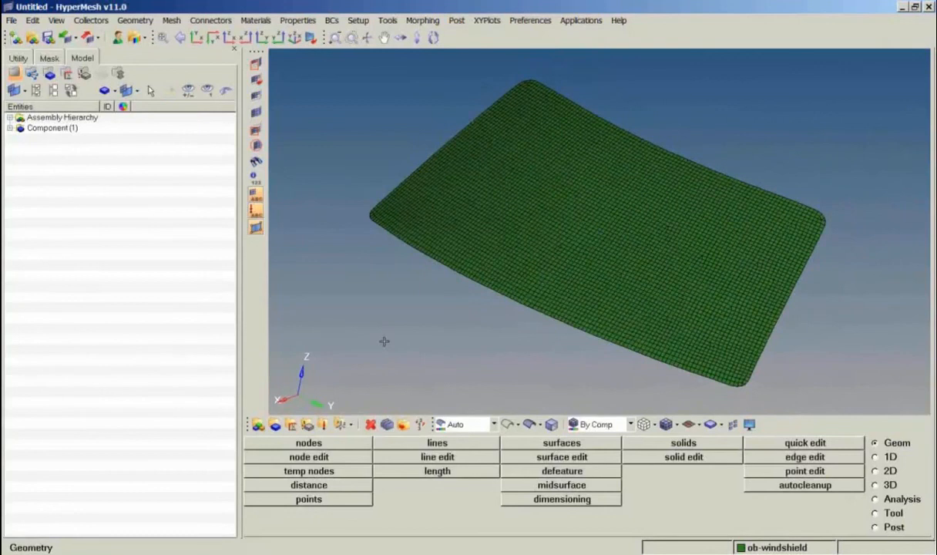
pyautogui.press('F2')
pyautogui.keyDown('shift'); pyautogui.moveTo(324, 136); pyautogui.dragTo(513, 324, button='right'); pyautogui.keyUp('shift')
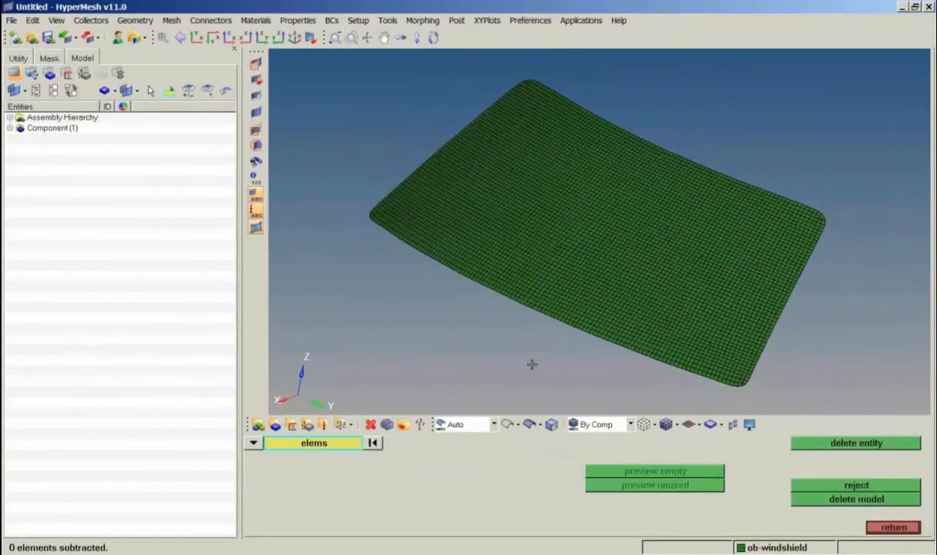
pyautogui.keyDown('shift'); pyautogui.moveTo(333, 128); pyautogui.dragTo(517, 304); pyautogui.keyUp('shift')
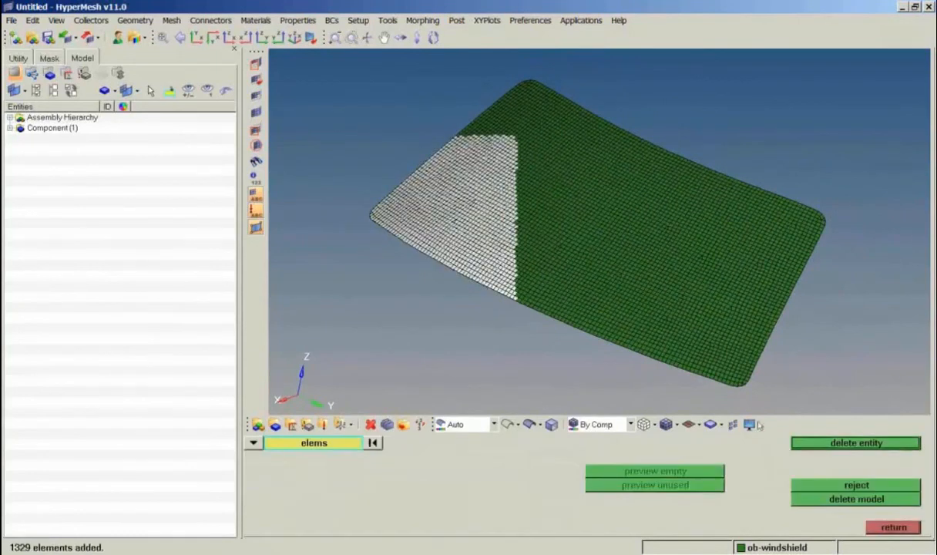
pyautogui.click(845, 442)
pyautogui.click(891, 527)
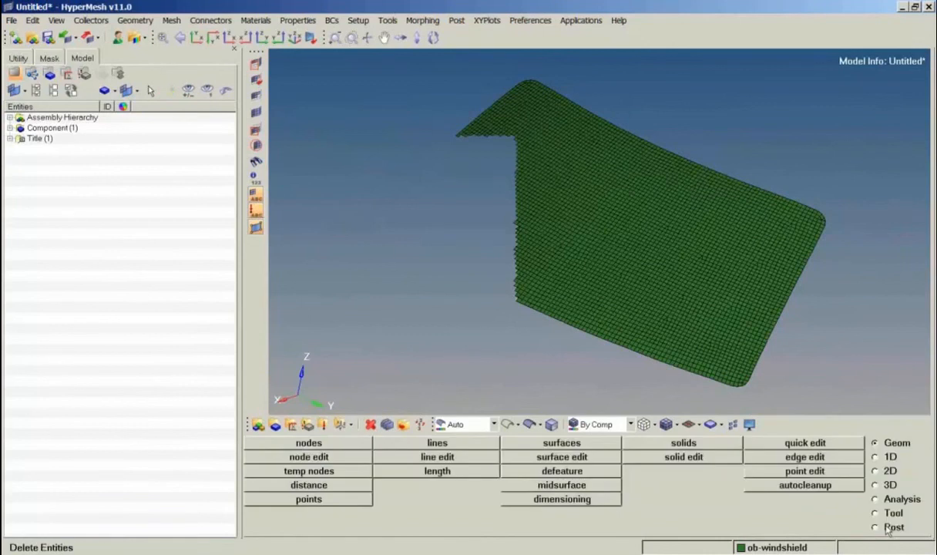
# Return to HyperCrash with all components, elements and nodes, and save the edited windshield mesh into the vehicle model
pyautogui.click(929, 6)
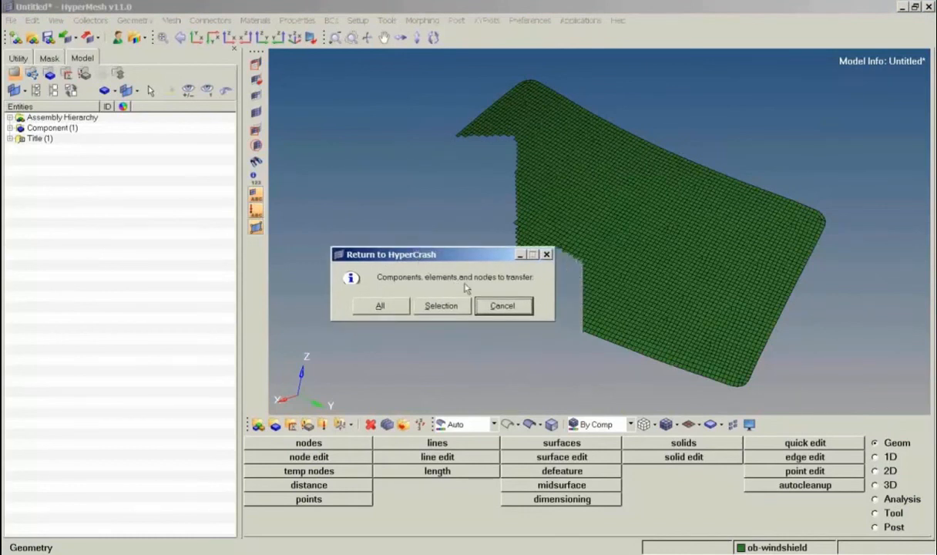
pyautogui.click(430, 306)
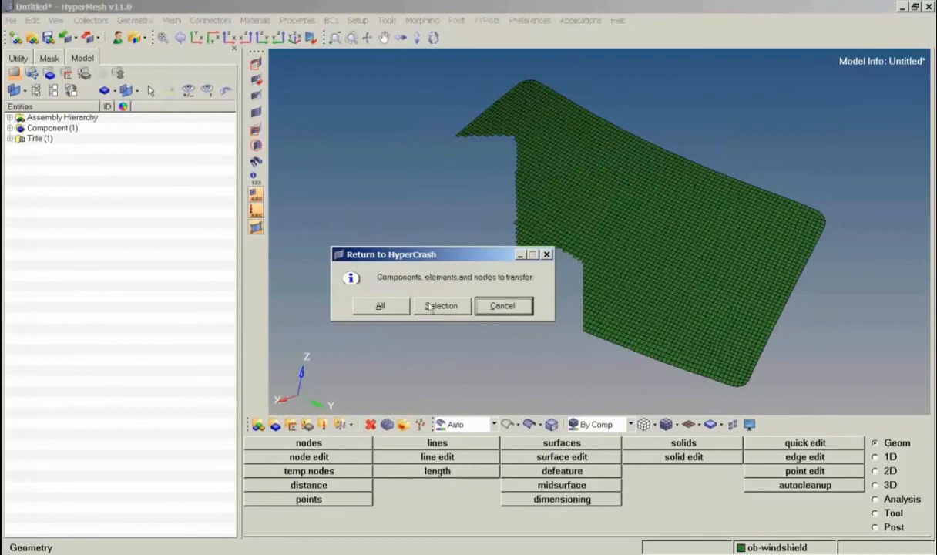
pyautogui.click(387, 306)
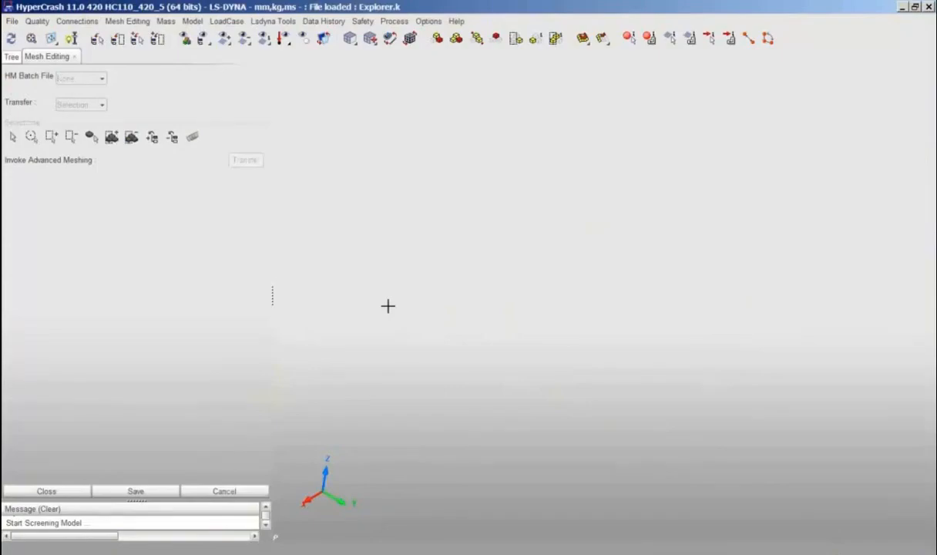
pyautogui.click(157, 492)
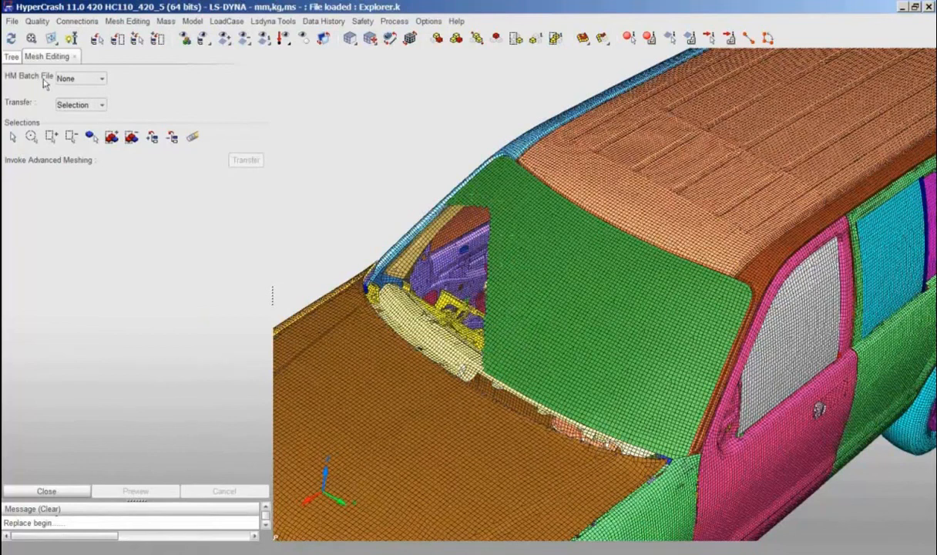
pyautogui.click(104, 79)
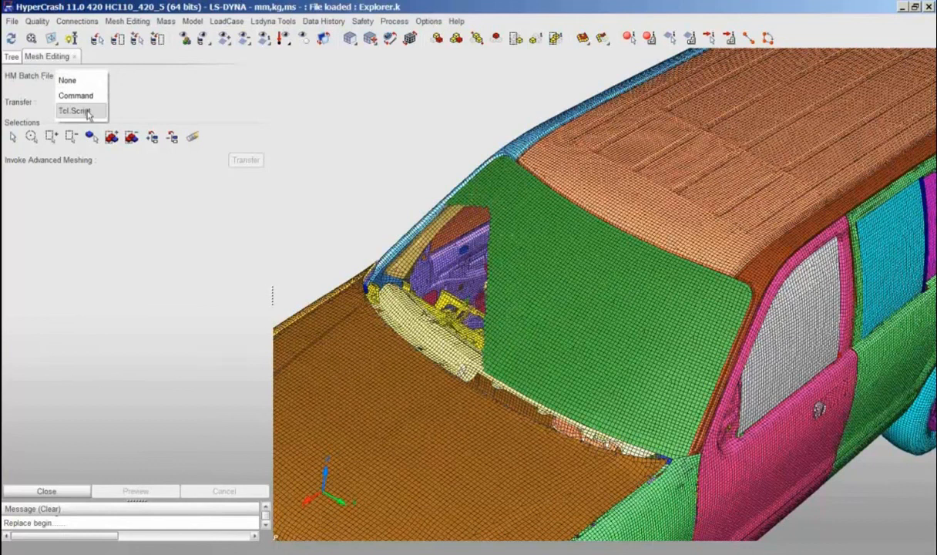
pyautogui.click(159, 82)
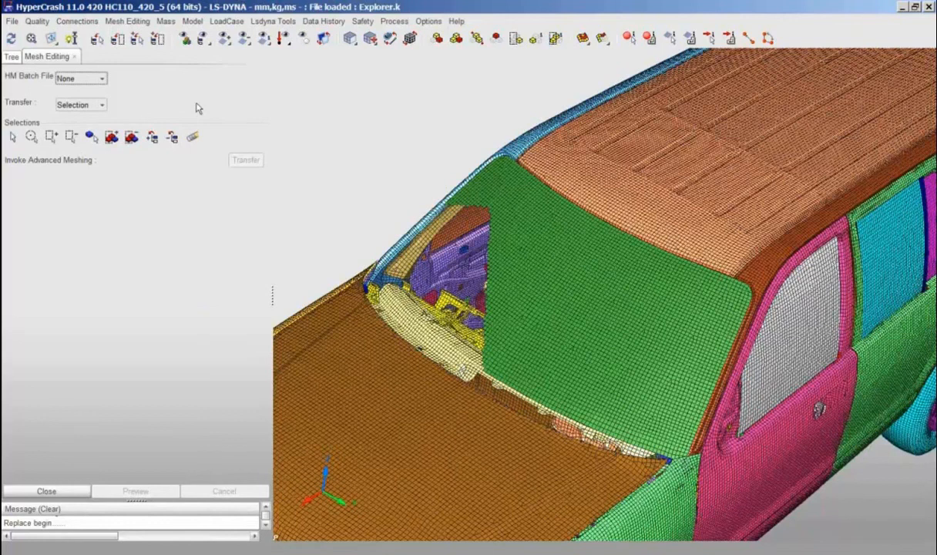
pyautogui.click(12, 23)
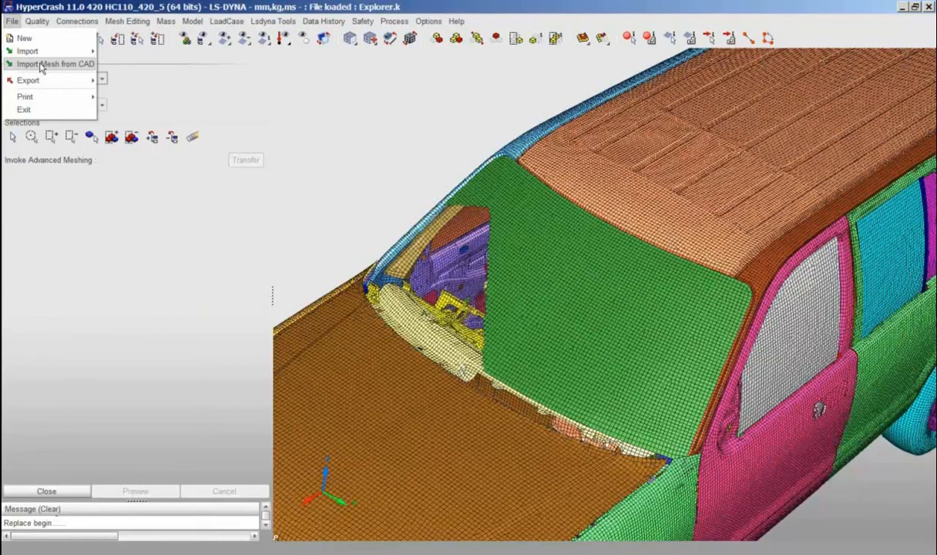
pyautogui.click(349, 93)
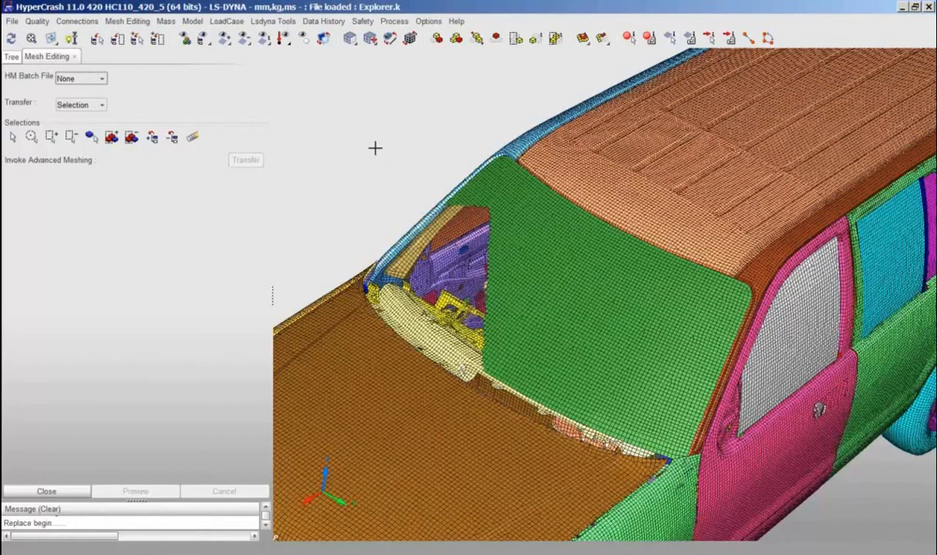
pyautogui.click(11, 22)
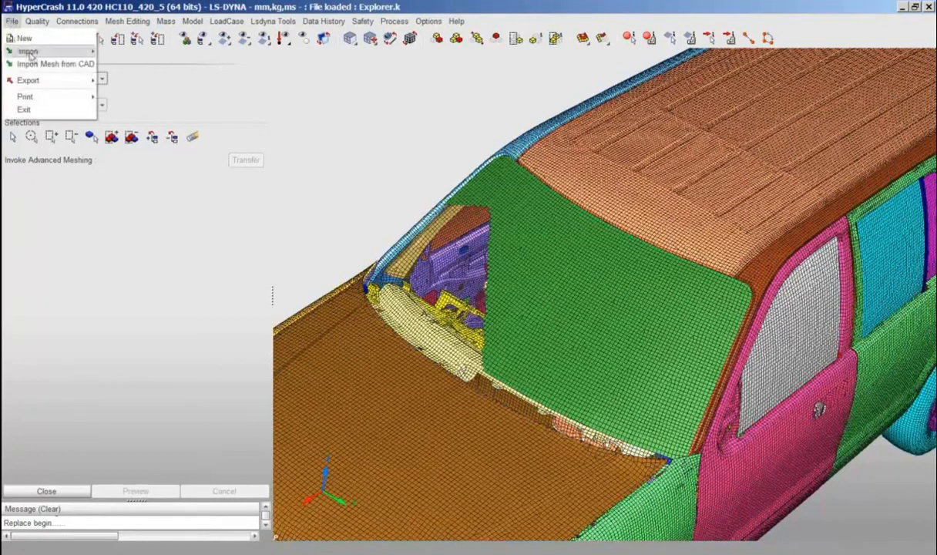
pyautogui.moveTo(31, 57)
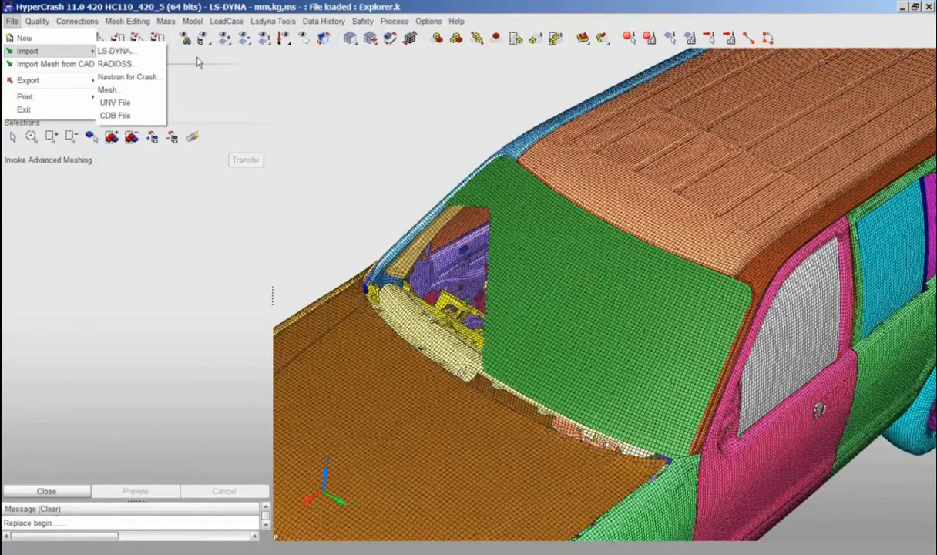
pyautogui.click(301, 98)
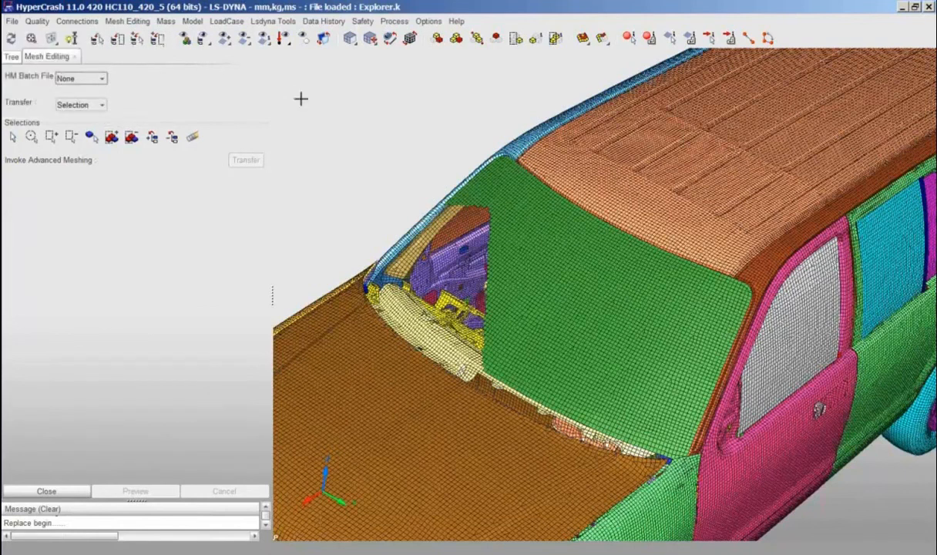